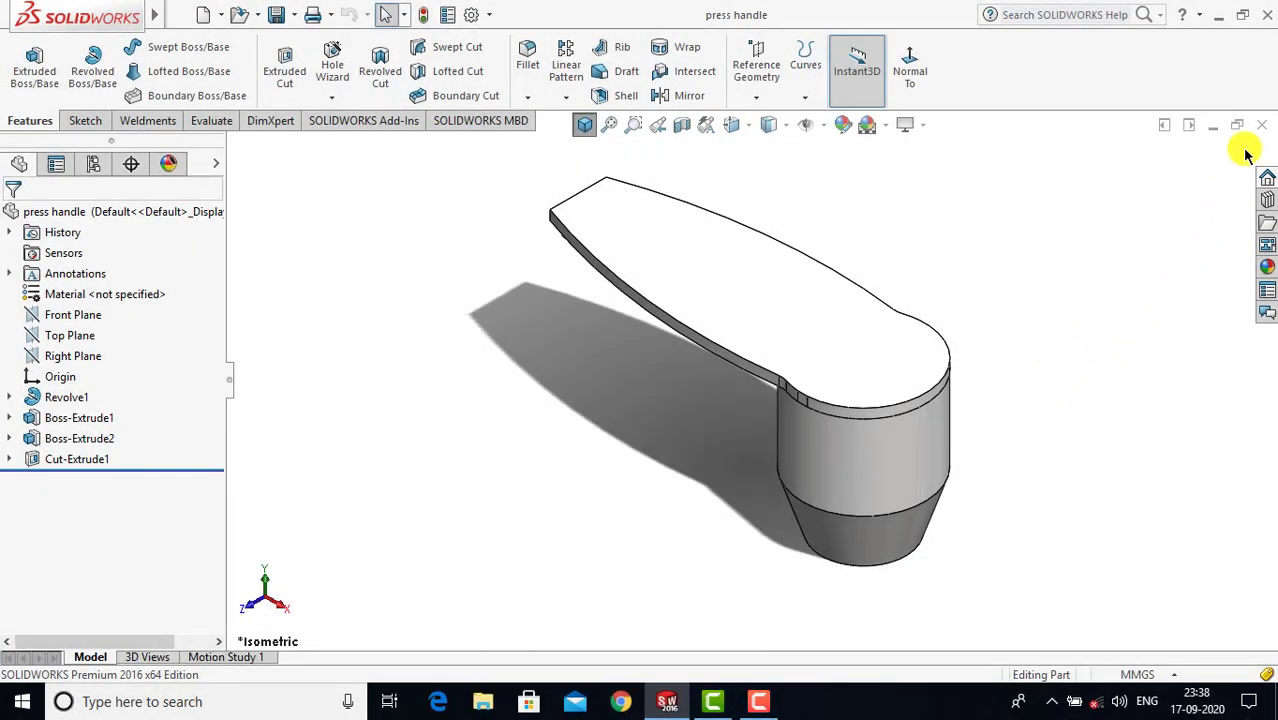
Step: Close the open press handle part and create a new part document
click(1259, 127)
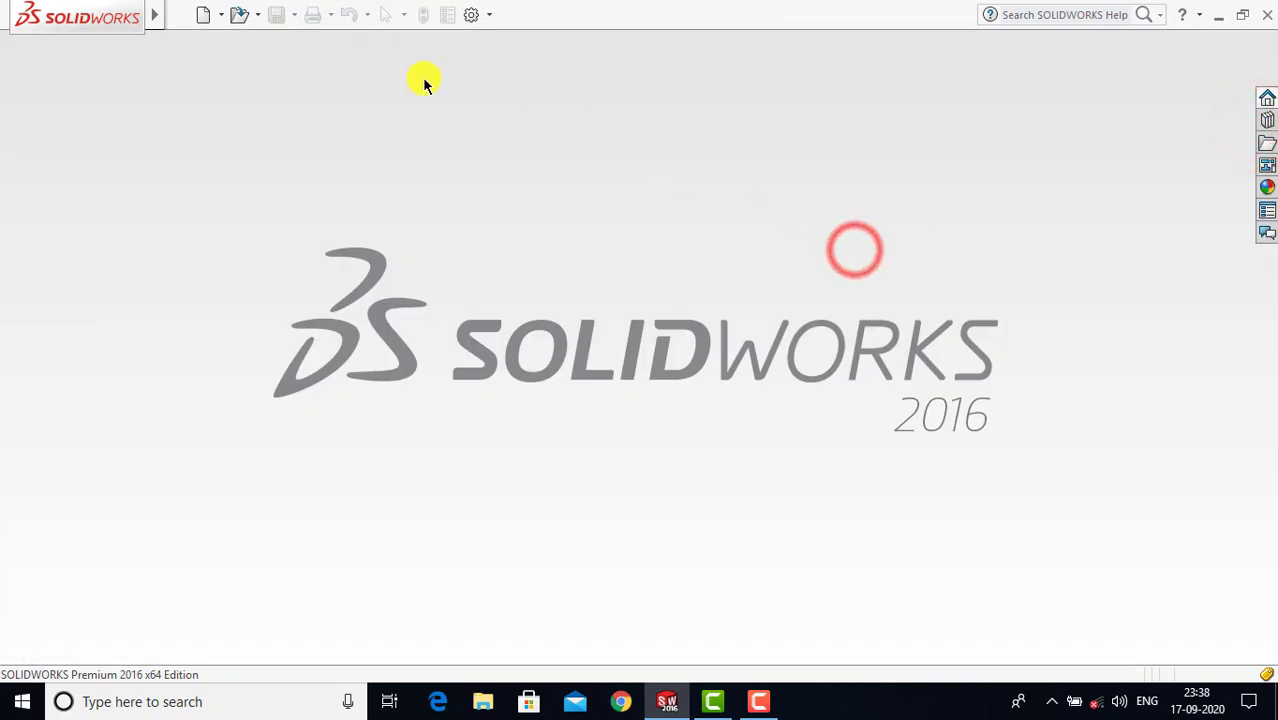
click(203, 15)
click(162, 195)
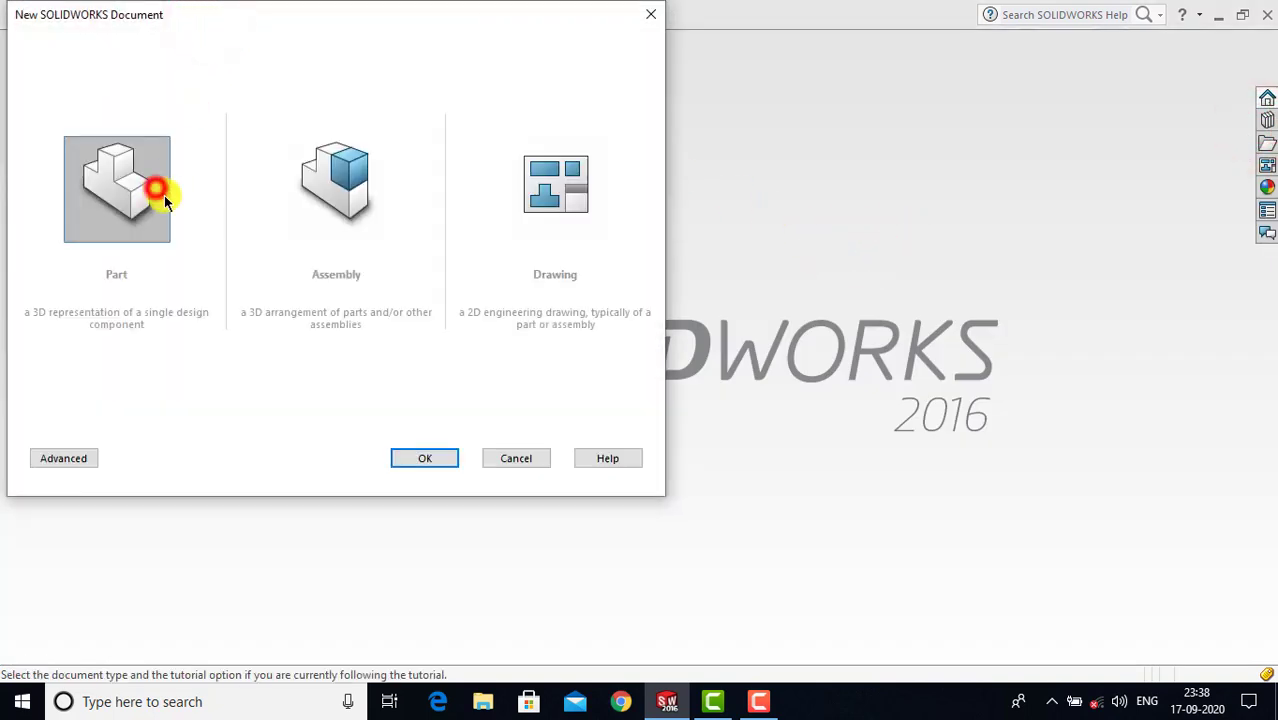
click(424, 458)
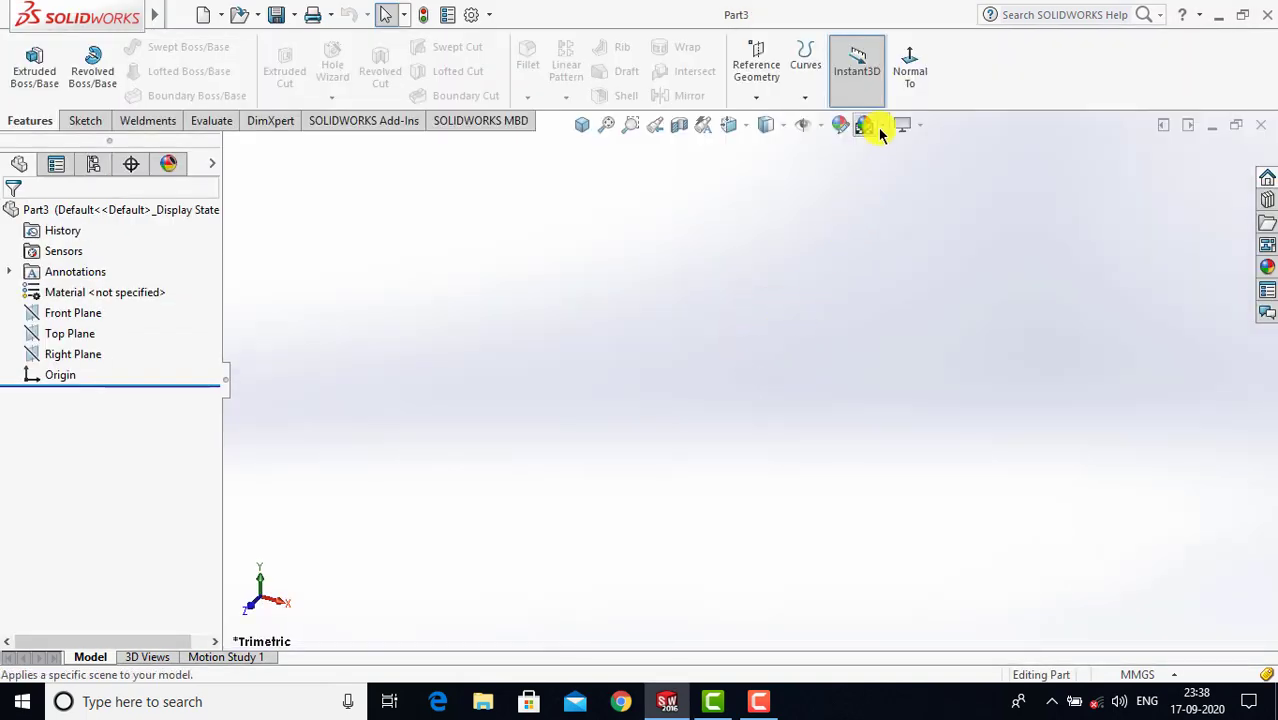
Step: Change the scene background of the new part to plain white
click(880, 125)
click(890, 173)
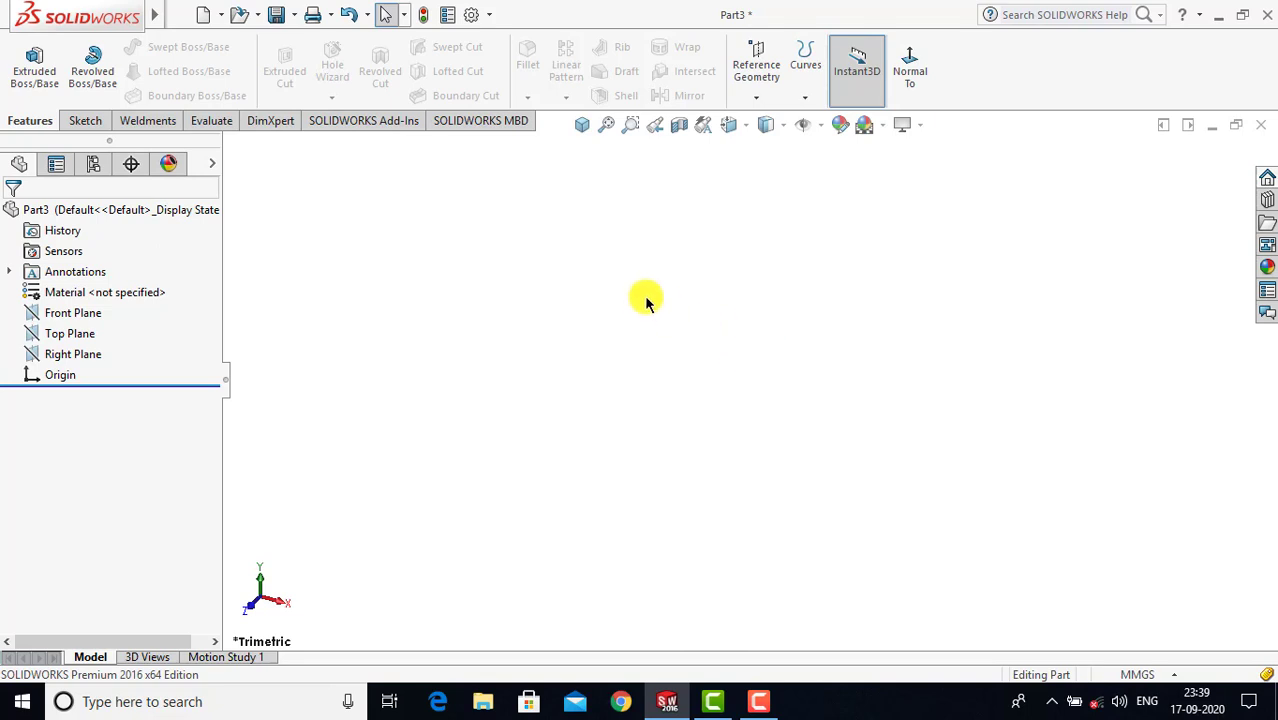
Step: Start a sketch on the Front Plane and draw a vertical line about 32 mm long downward from the origin
click(89, 121)
click(30, 60)
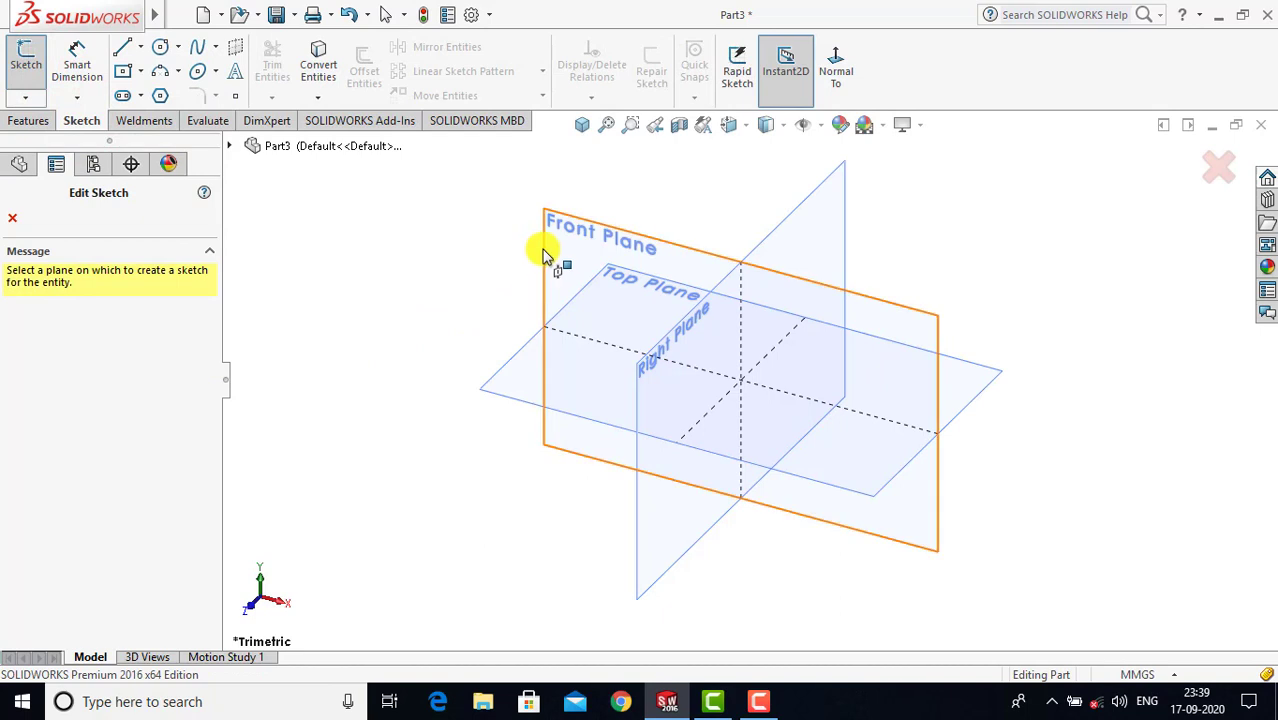
click(542, 254)
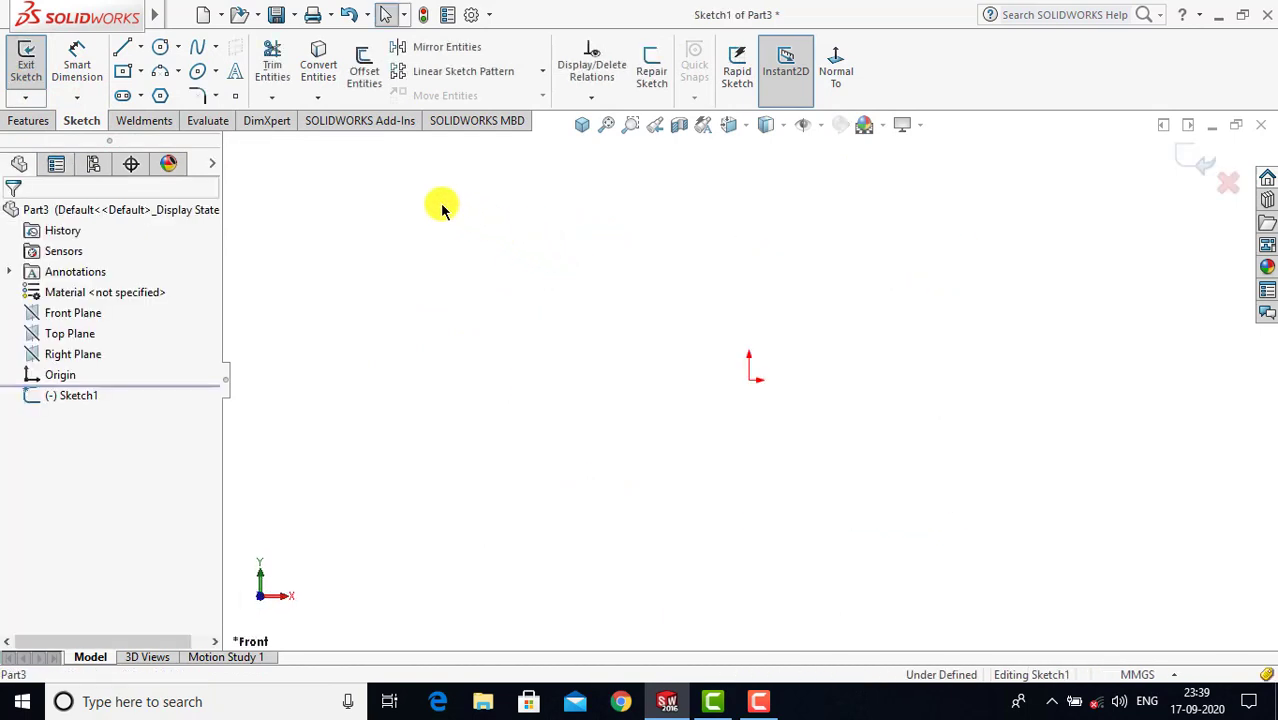
click(122, 48)
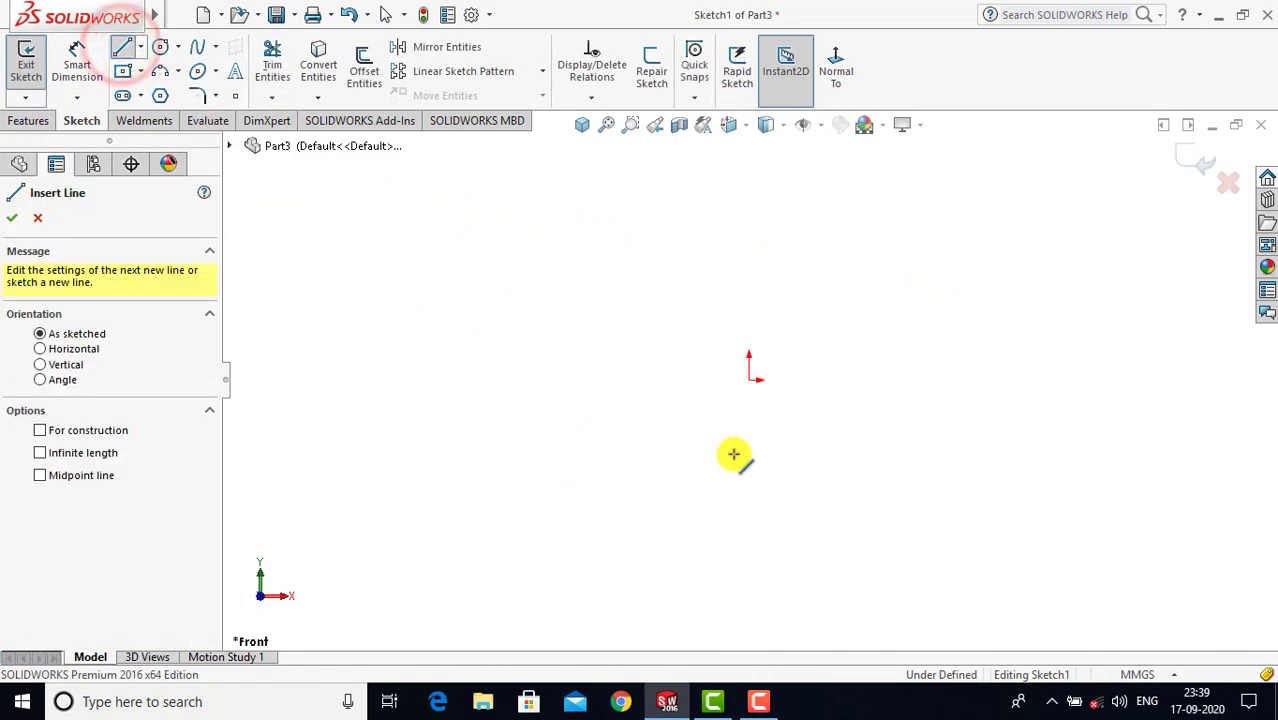
scroll(753, 457, down, 2)
click(743, 270)
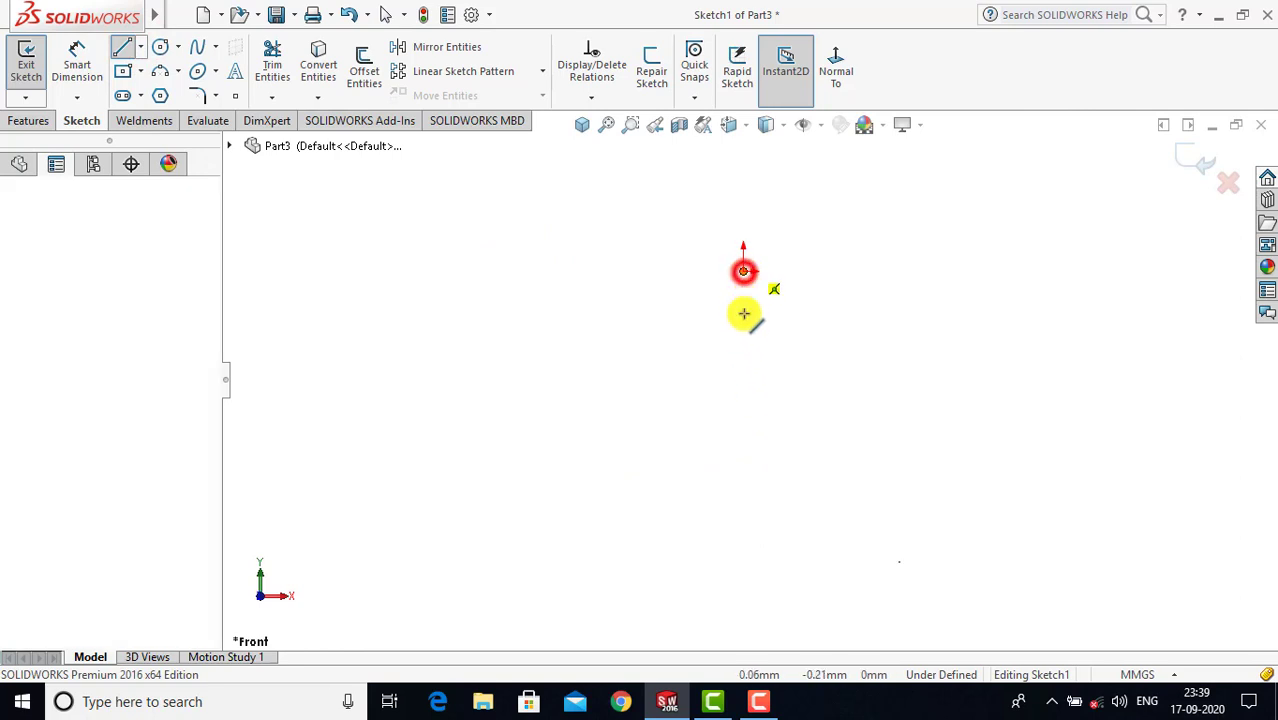
click(743, 426)
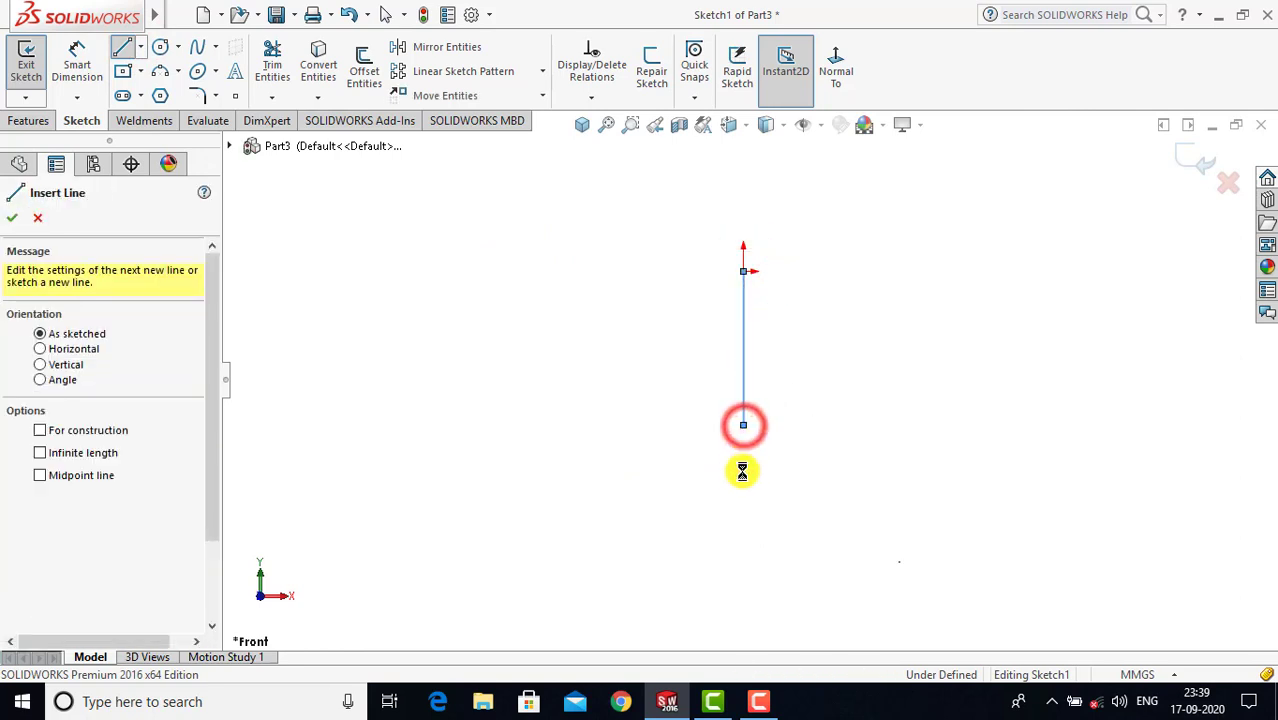
key(Escape)
Step: Draw a three-point arc of about 33 mm radius from the line's lower end, curving down and outward toward positive X
scroll(753, 491, down, 1)
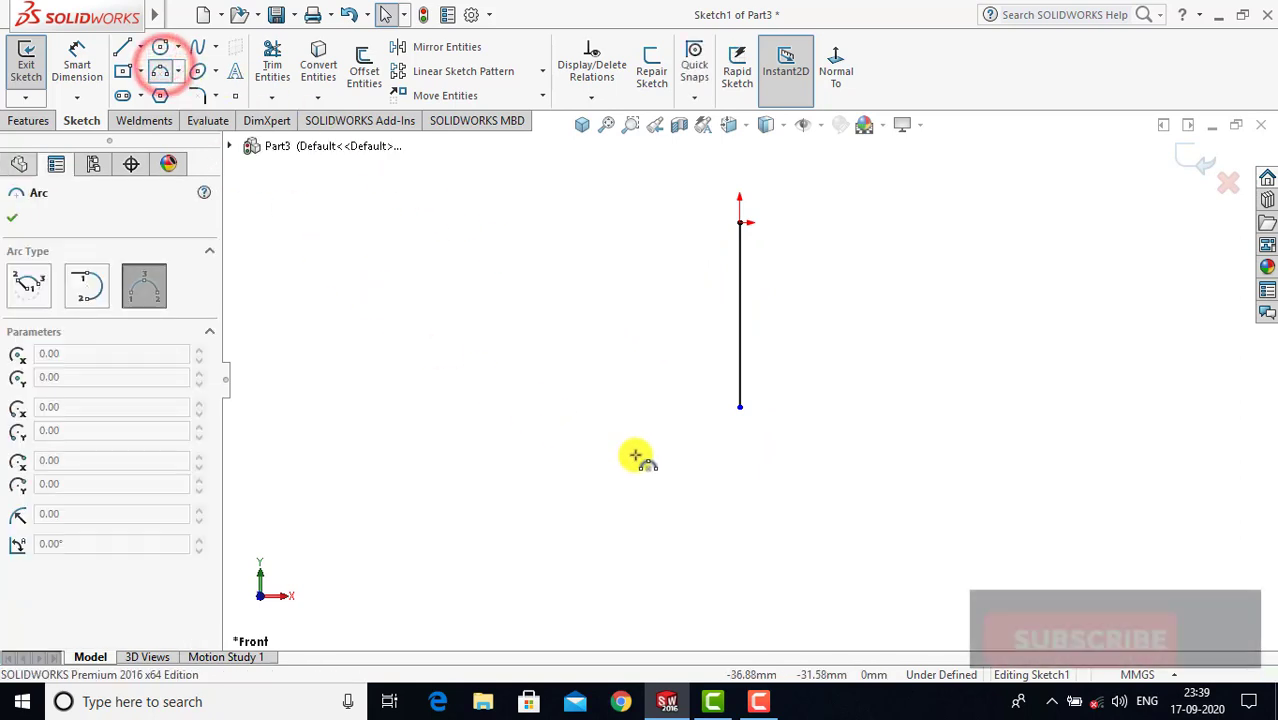
click(740, 406)
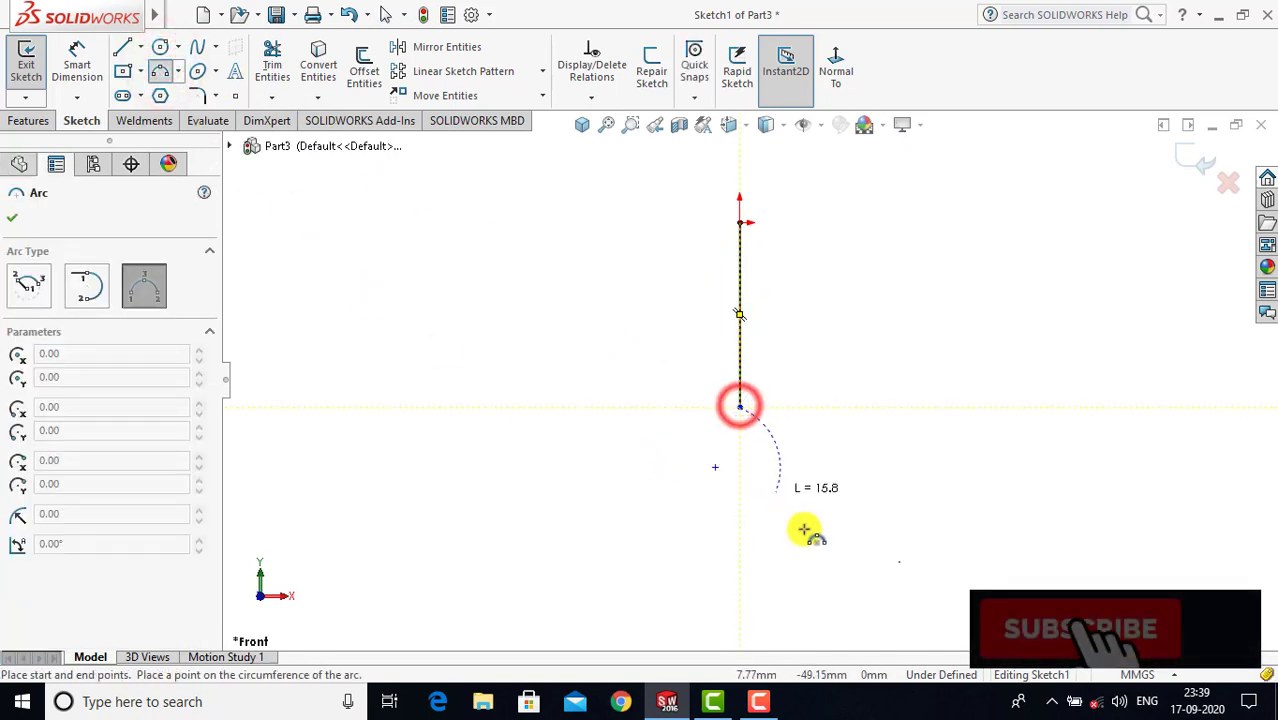
click(838, 573)
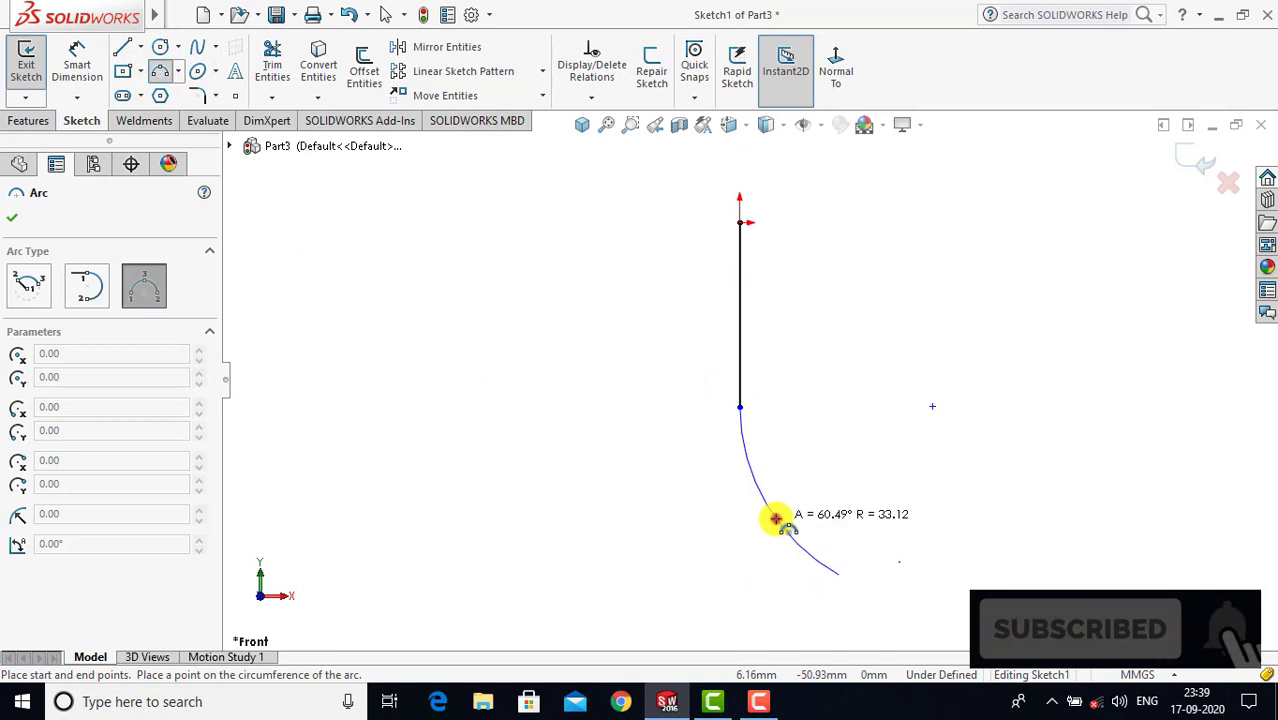
click(772, 516)
key(Escape)
Step: Apply a tangent relation between the vertical line and the arc
scroll(765, 443, down, 1)
scroll(765, 443, down, 1)
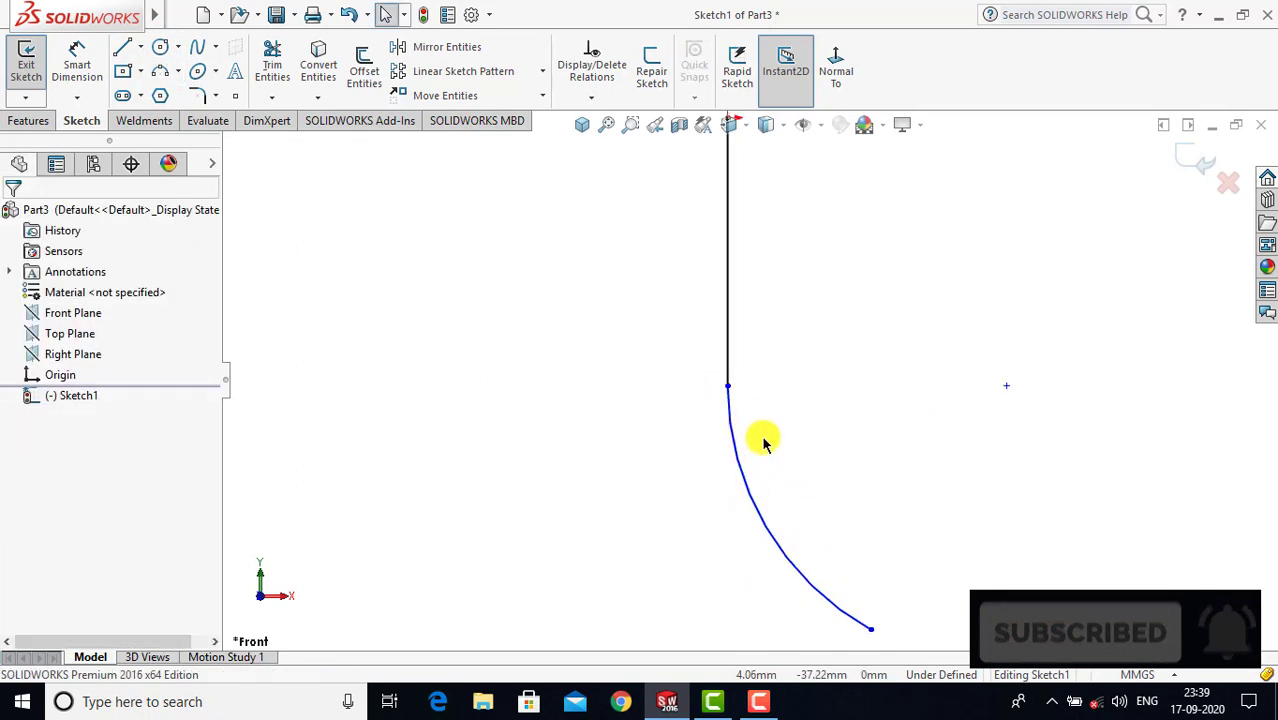
click(730, 335)
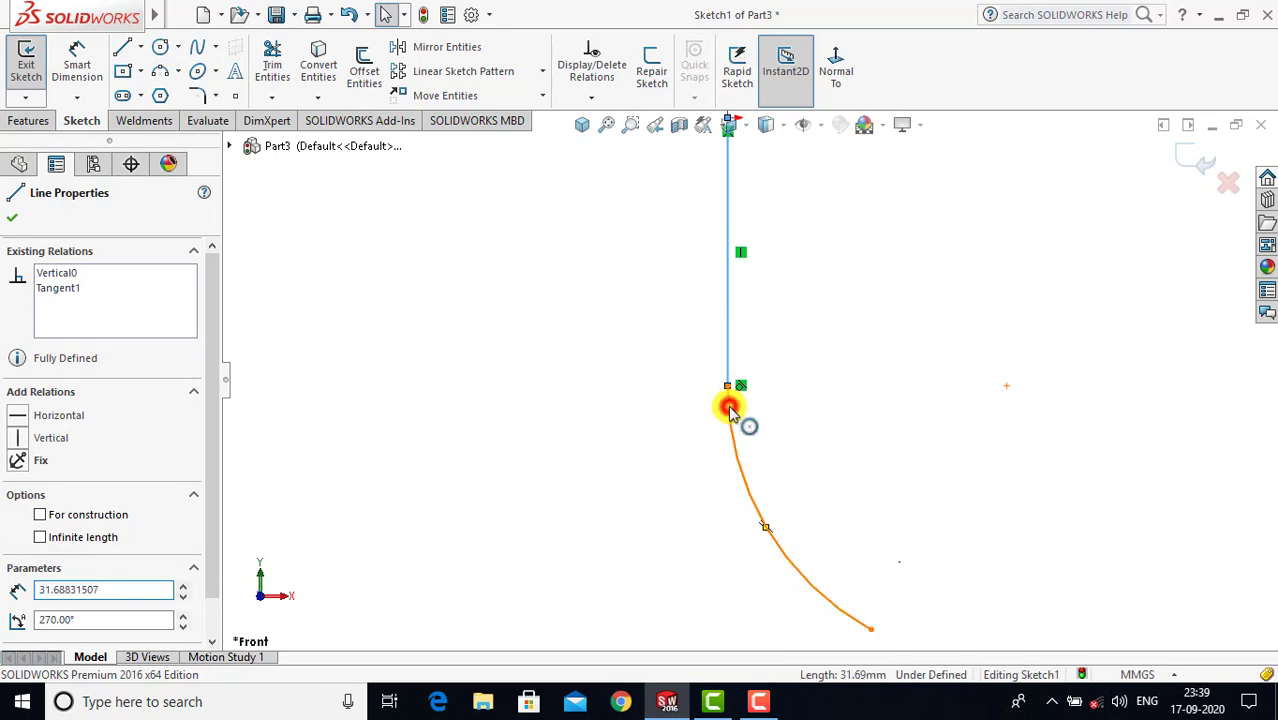
ctrl+click(729, 408)
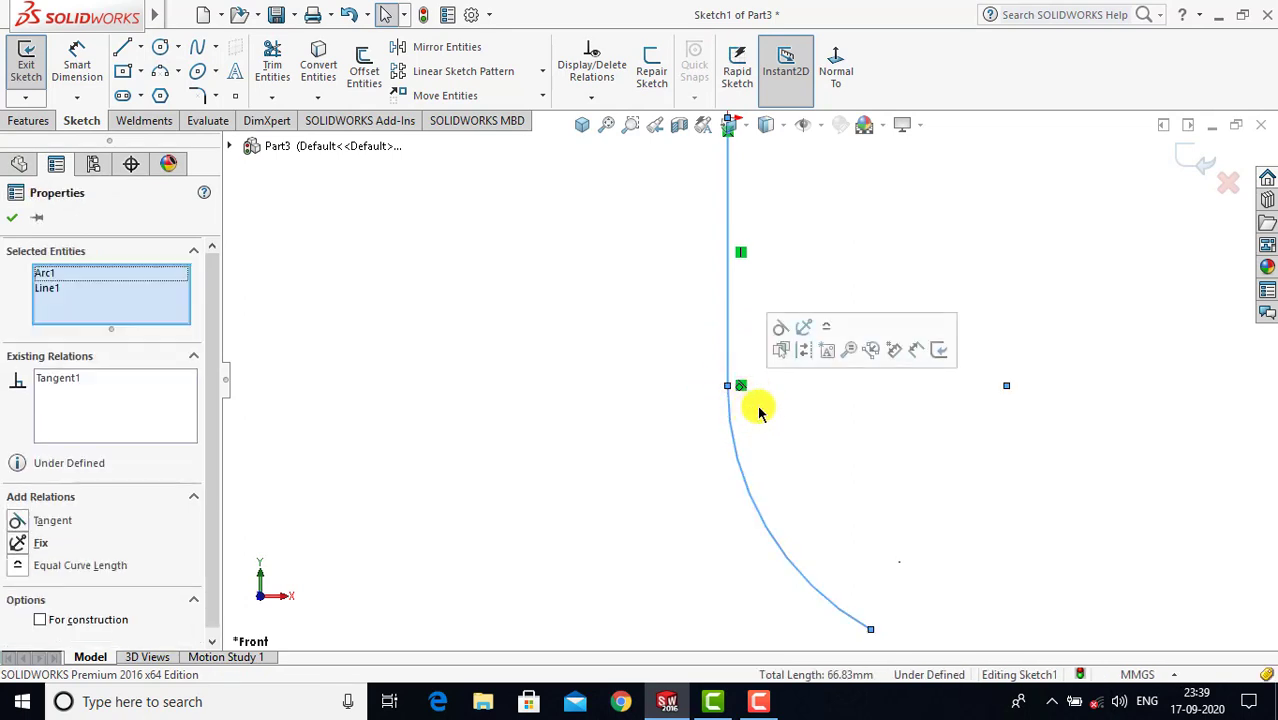
click(779, 331)
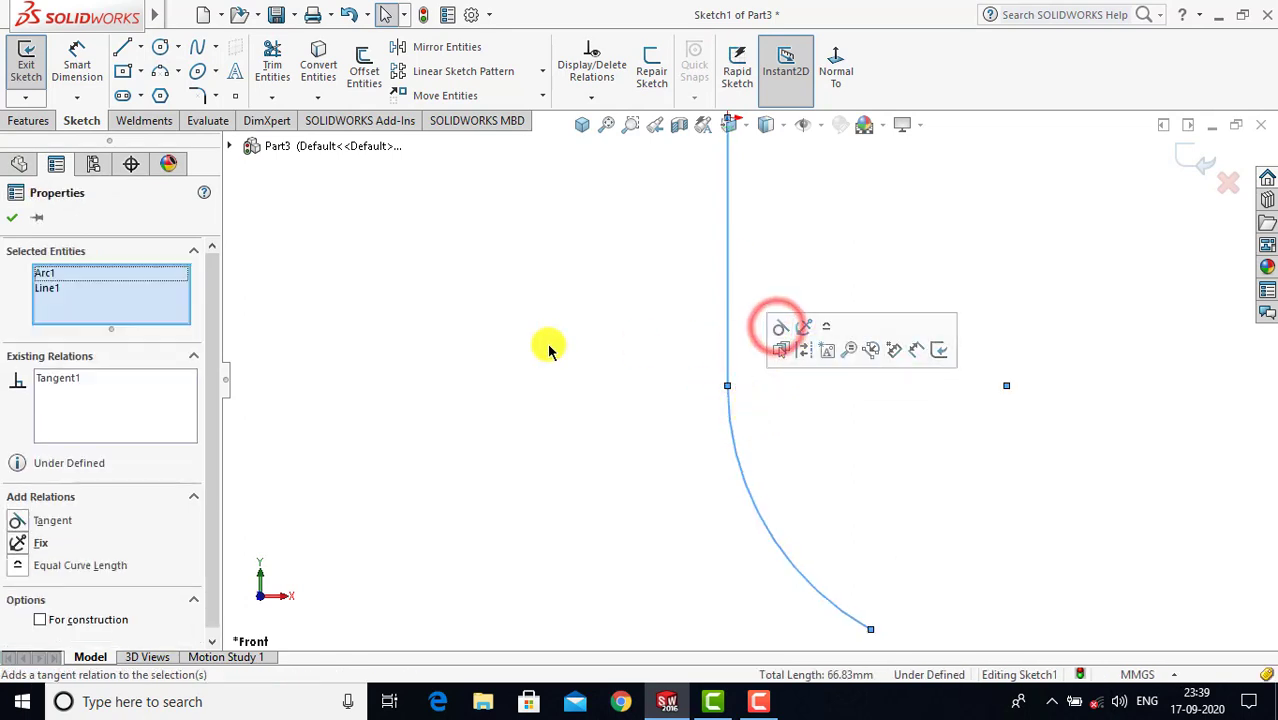
click(17, 220)
click(513, 365)
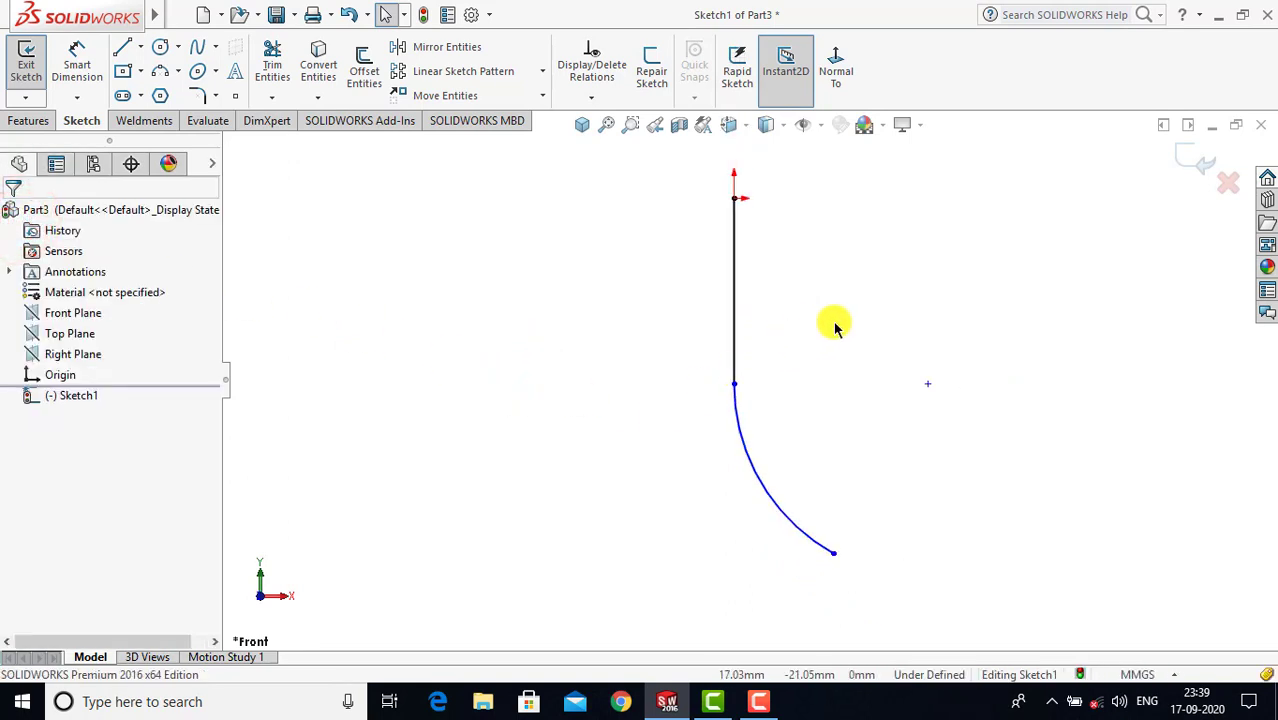
Step: Dimension the vertical line's length and set it to 30 mm
click(90, 58)
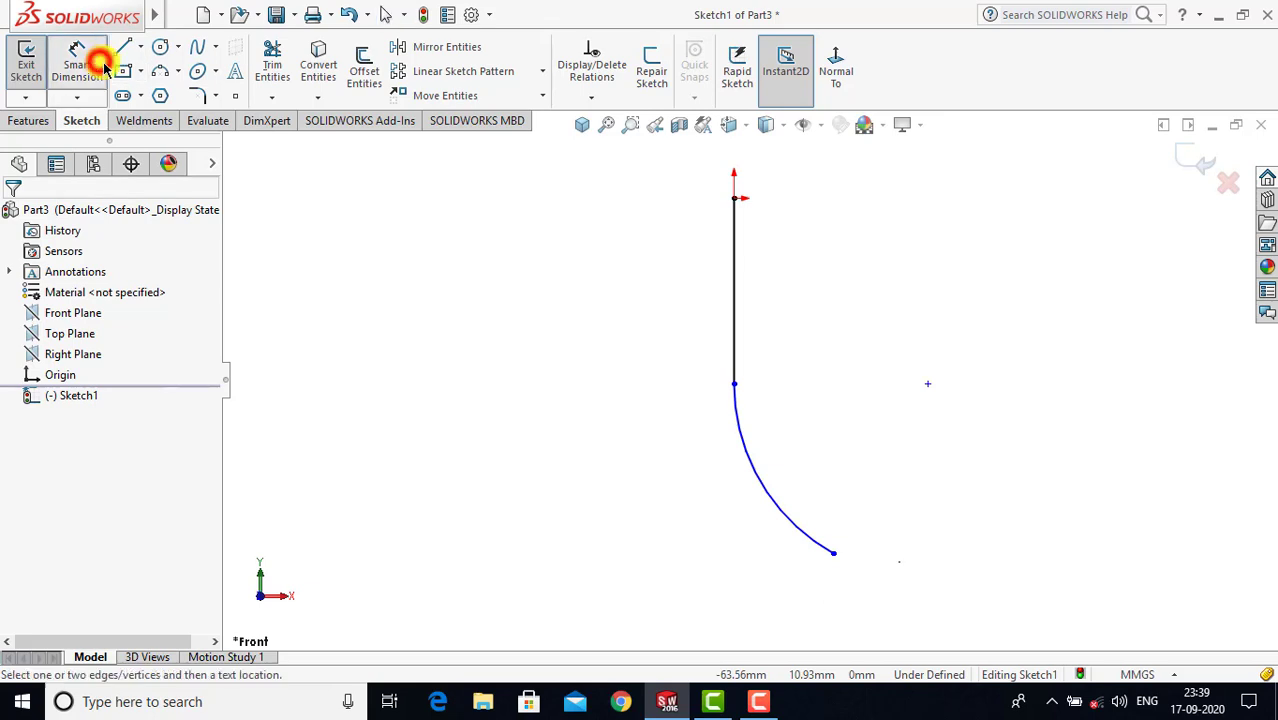
click(733, 360)
click(662, 328)
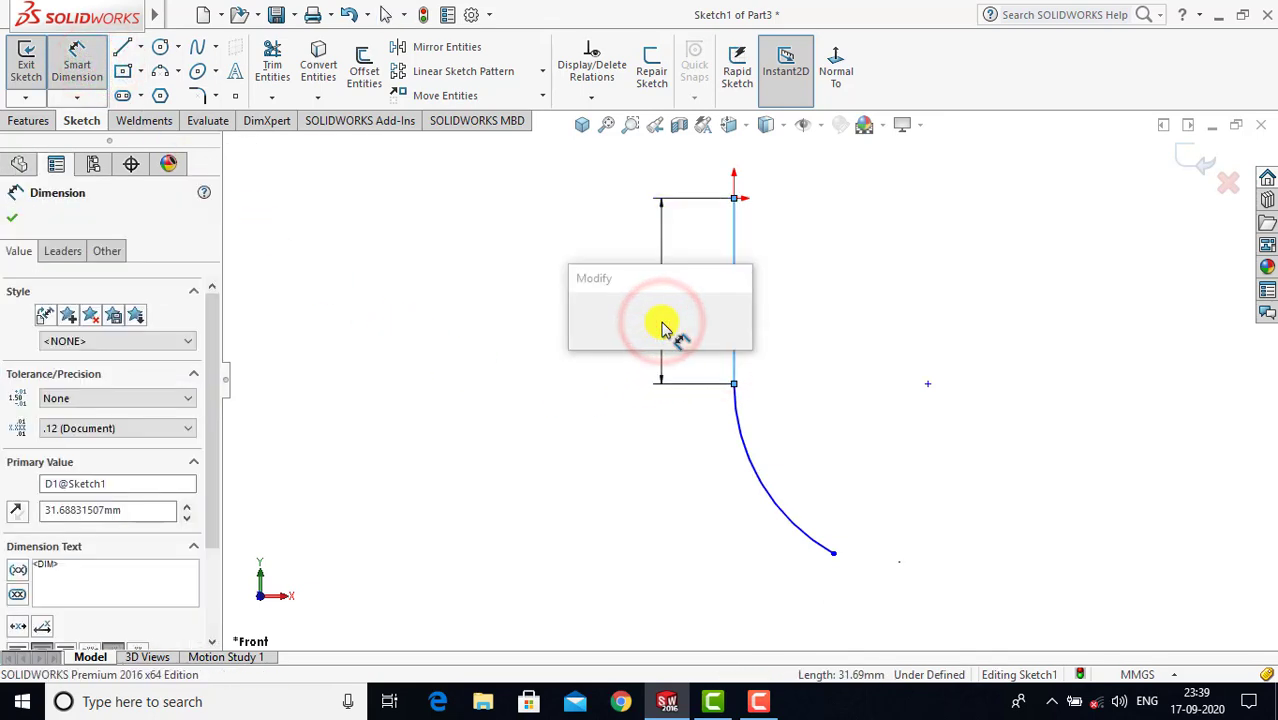
text(30)
key(Return)
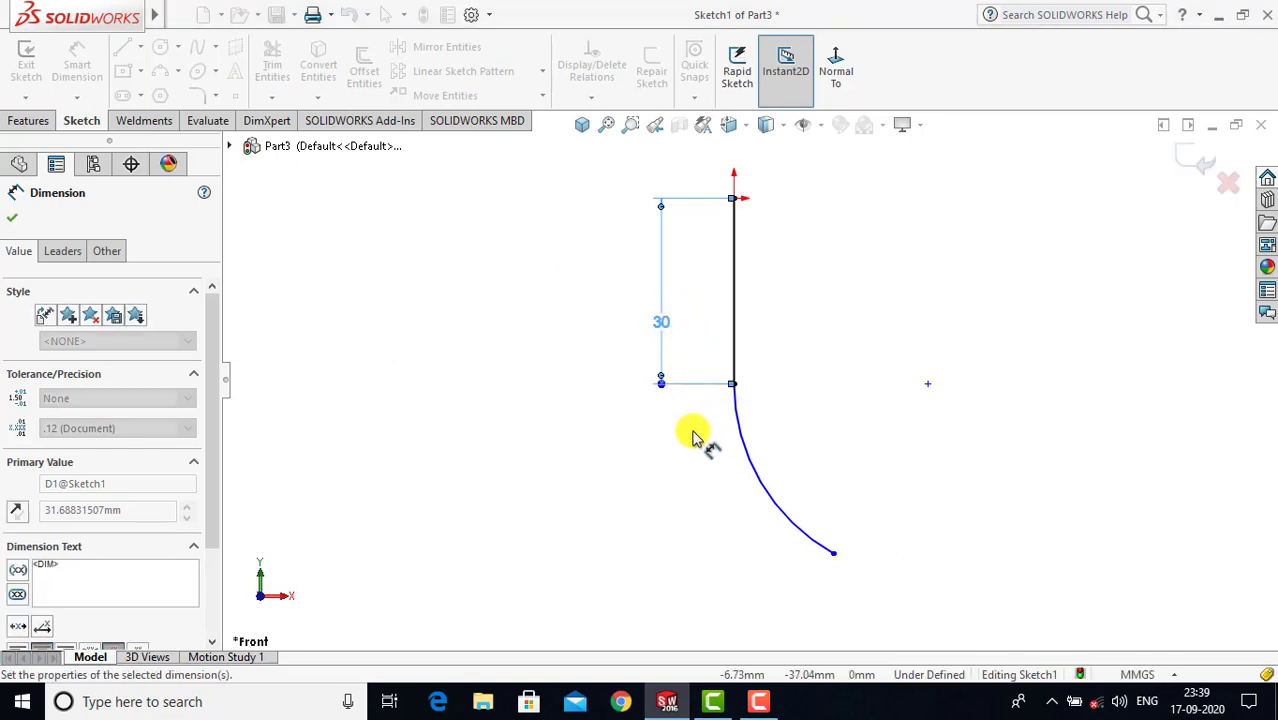
click(693, 430)
Step: Dimension the vertical distance between the arc's two endpoints and set it to 50 mm
click(734, 383)
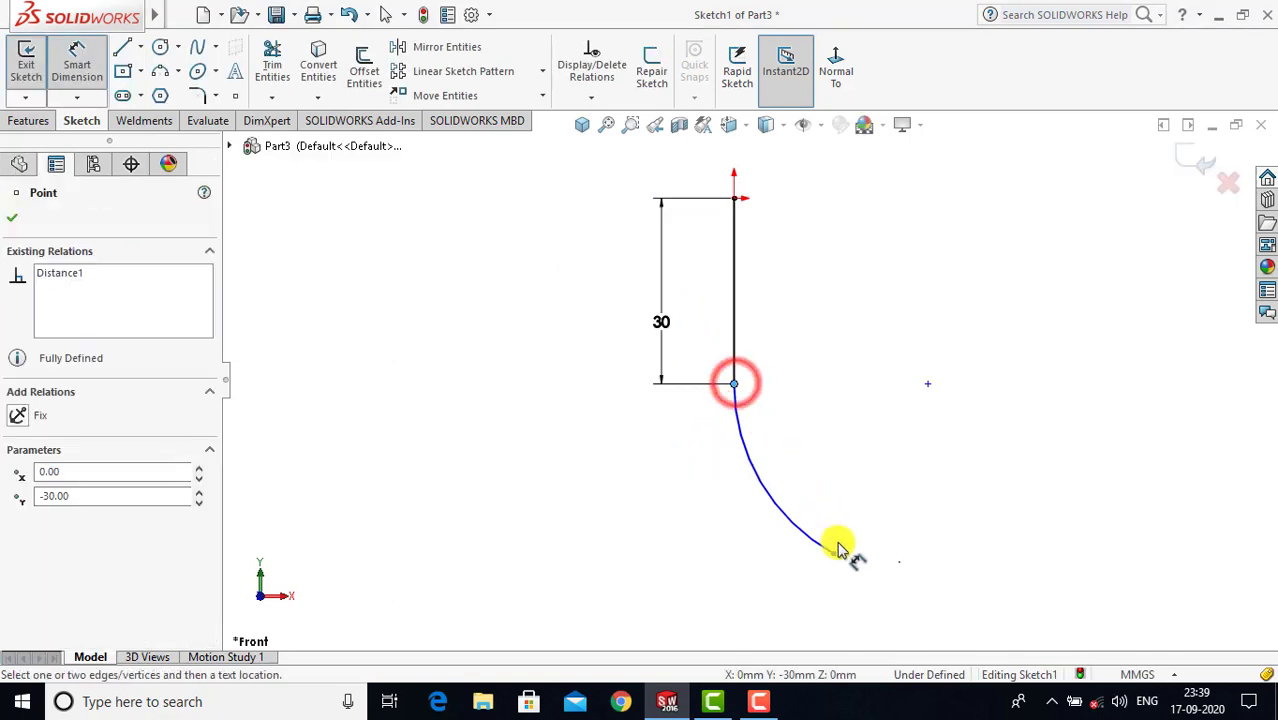
click(834, 551)
click(583, 478)
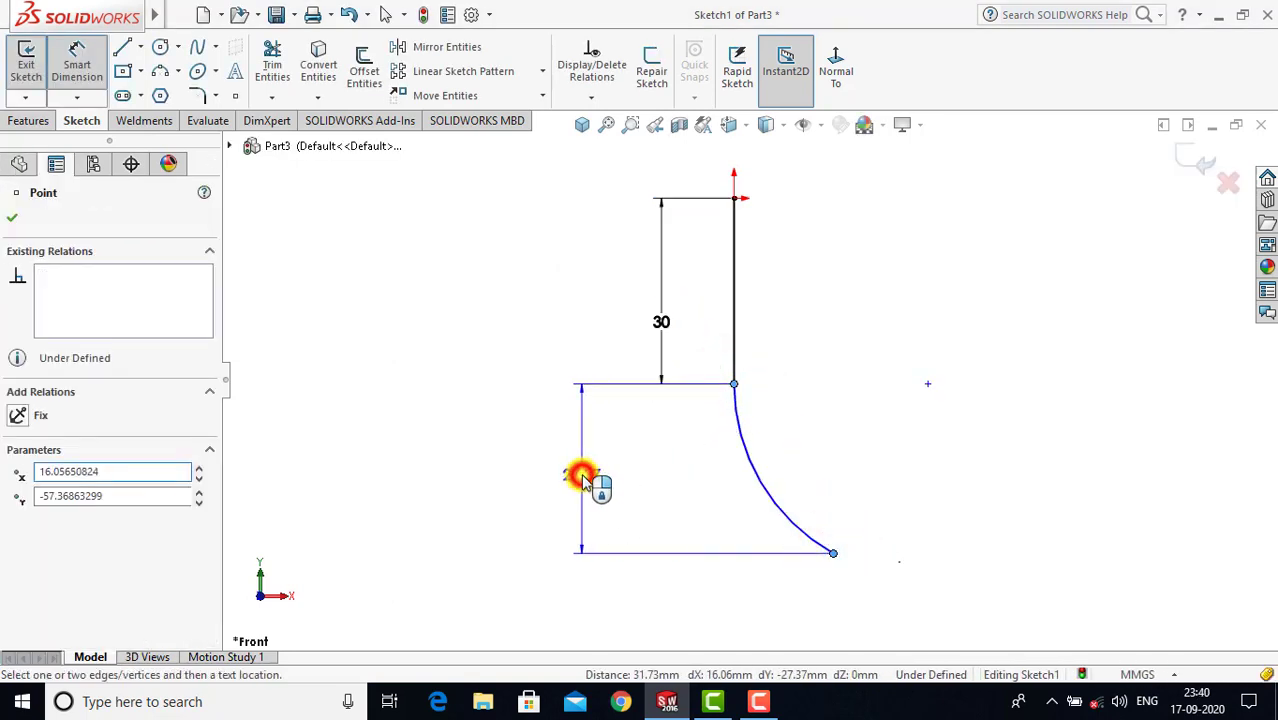
text(50)
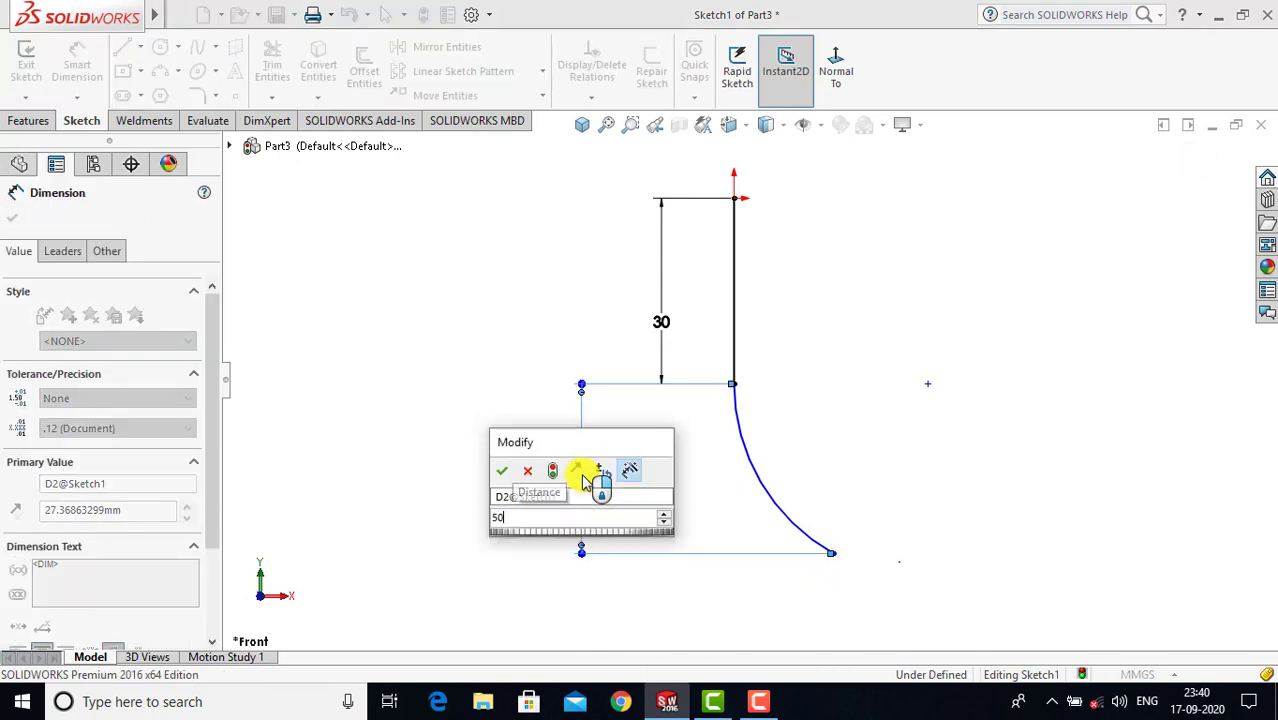
key(Return)
click(643, 475)
Step: Dimension the arc's radius and set it to 600 mm
key(f)
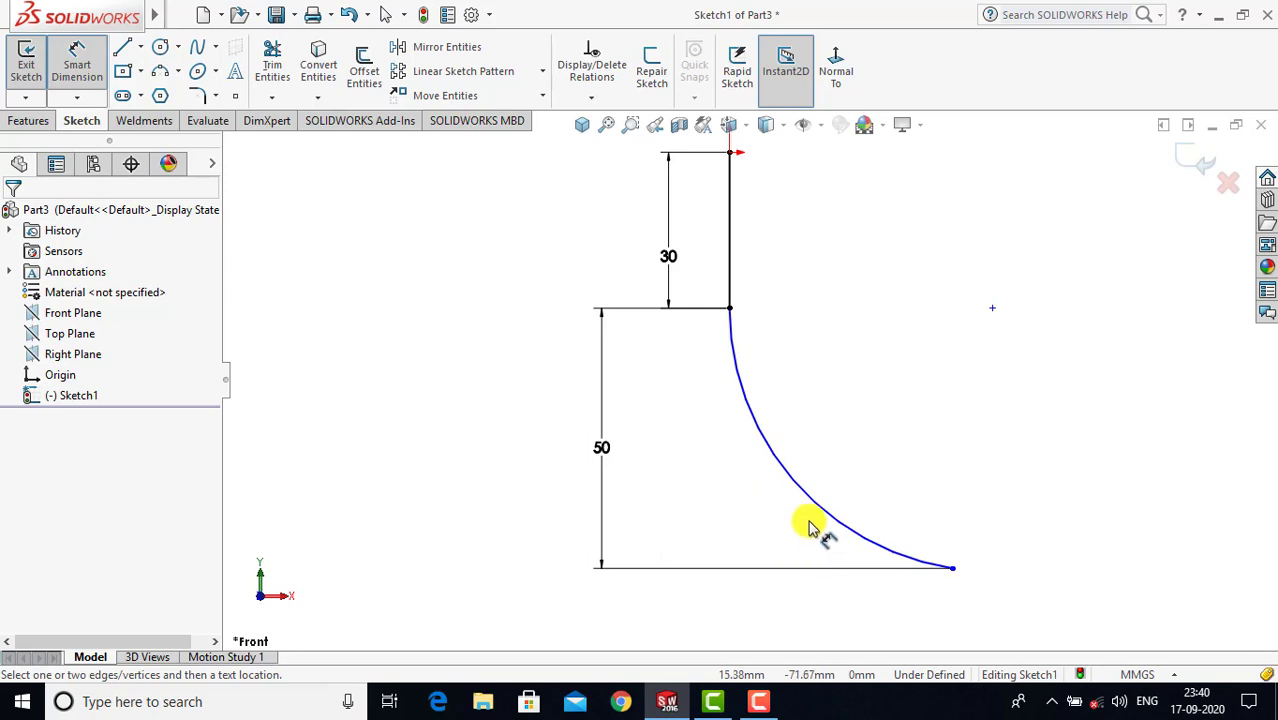
click(811, 507)
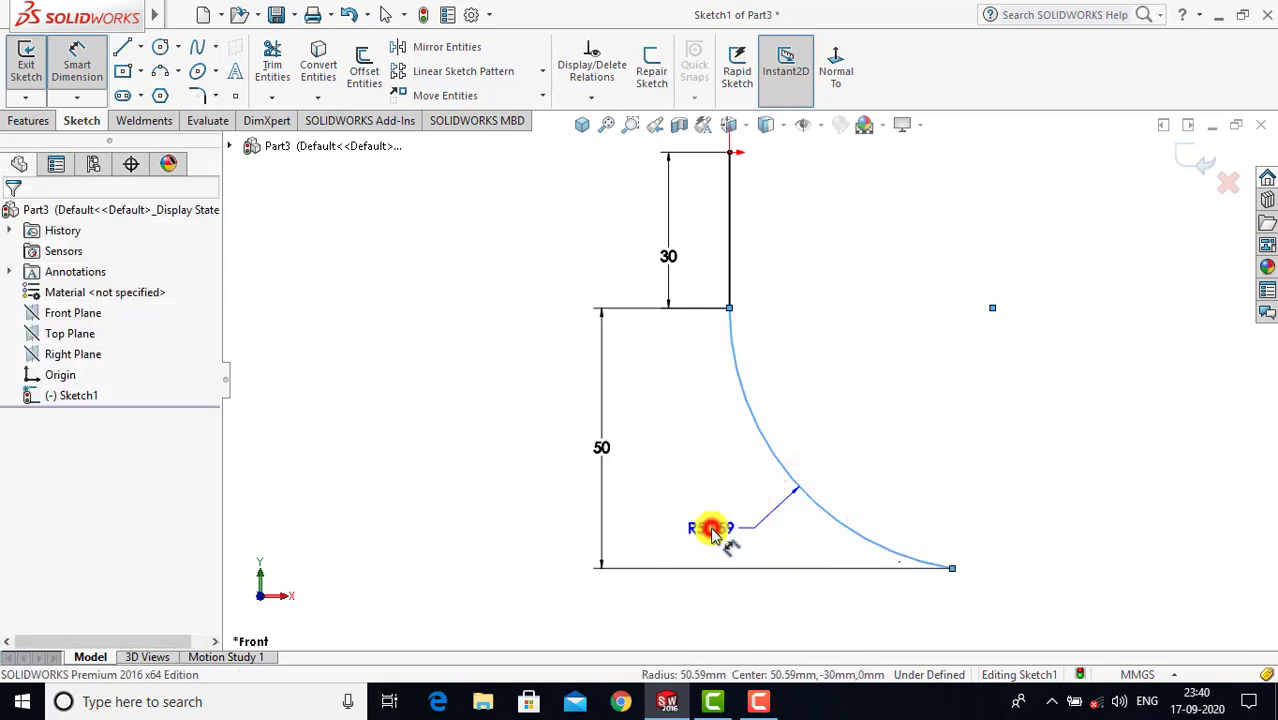
click(712, 532)
text(600)
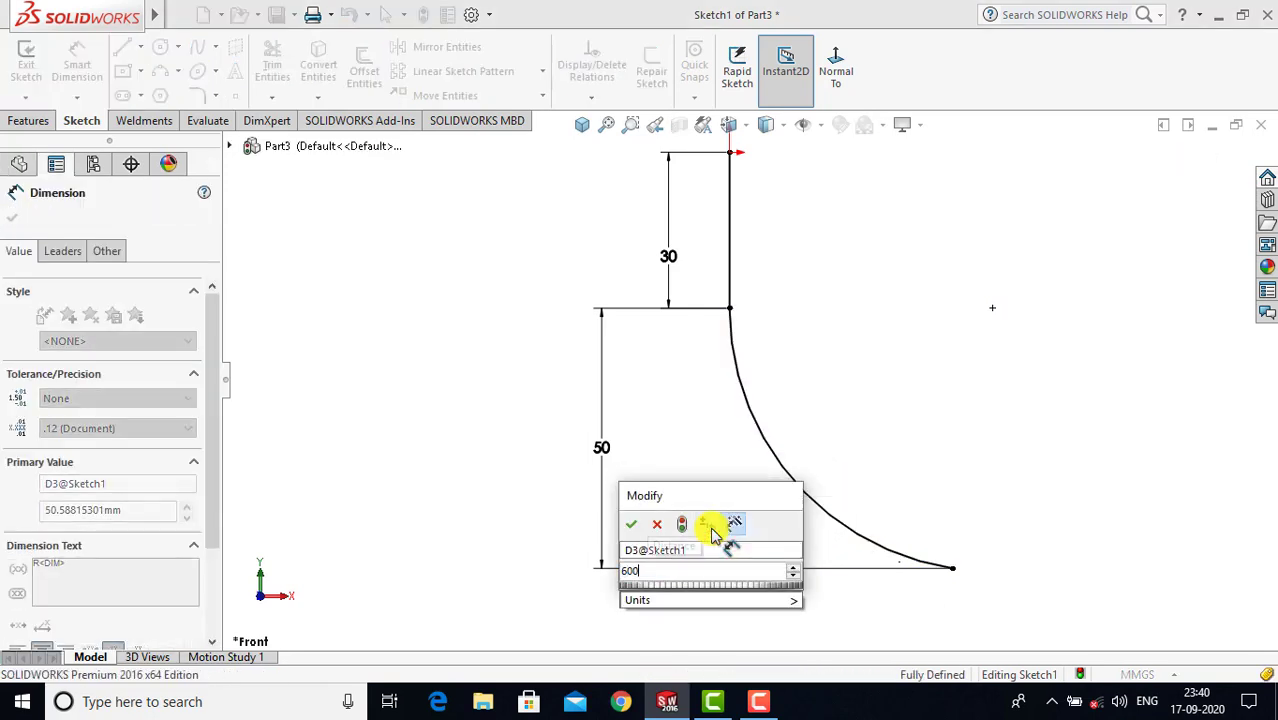
key(Return)
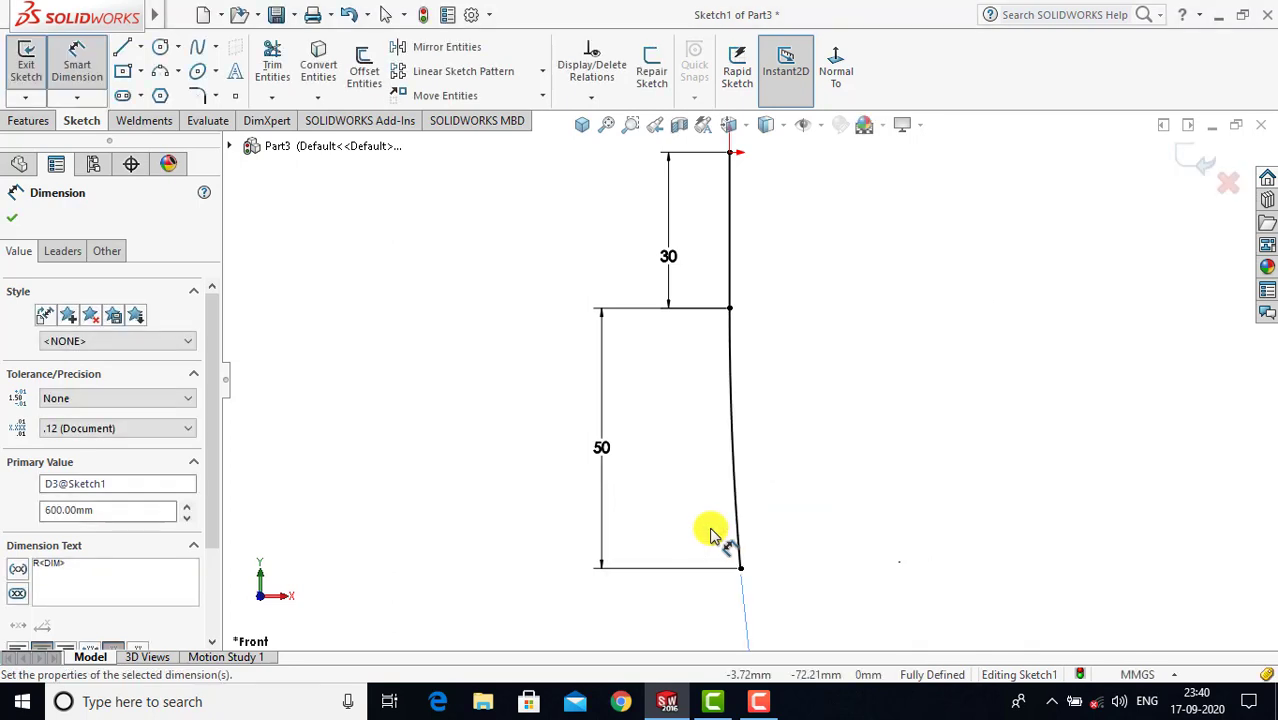
key(Escape)
Step: Finish the line-and-arc sketch and show the model in isometric view
scroll(708, 450, up, 3)
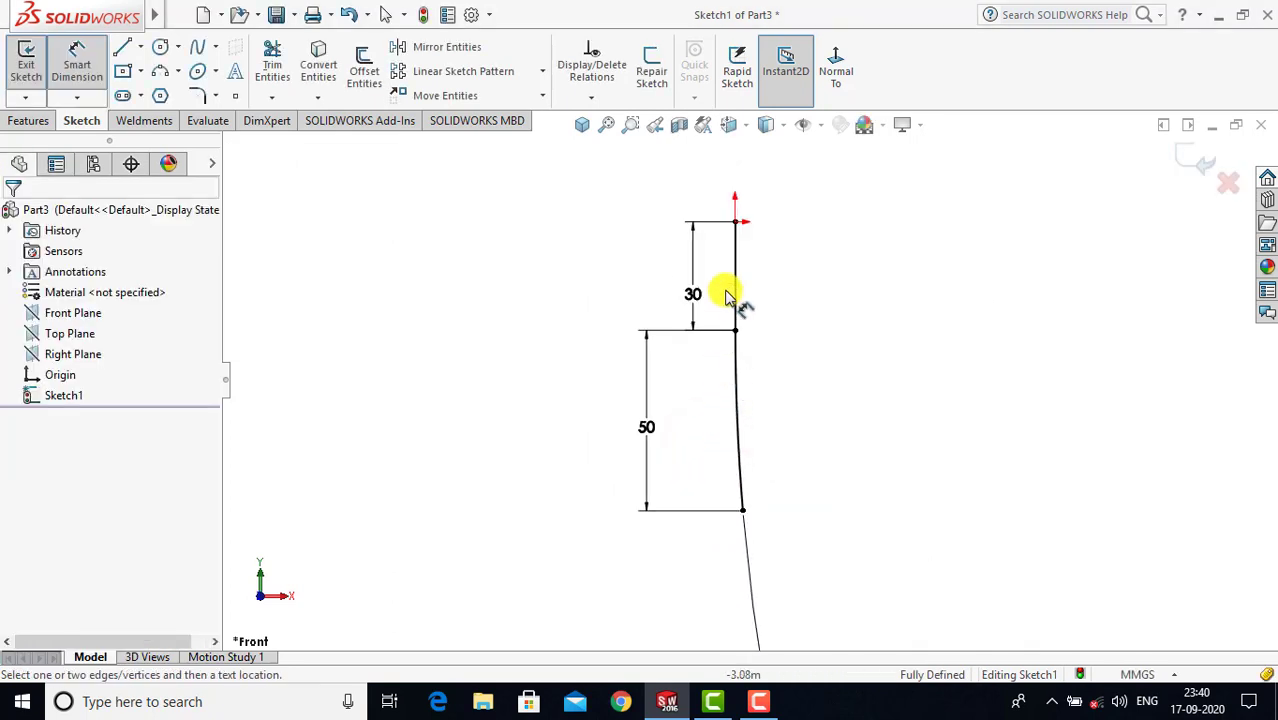
click(80, 64)
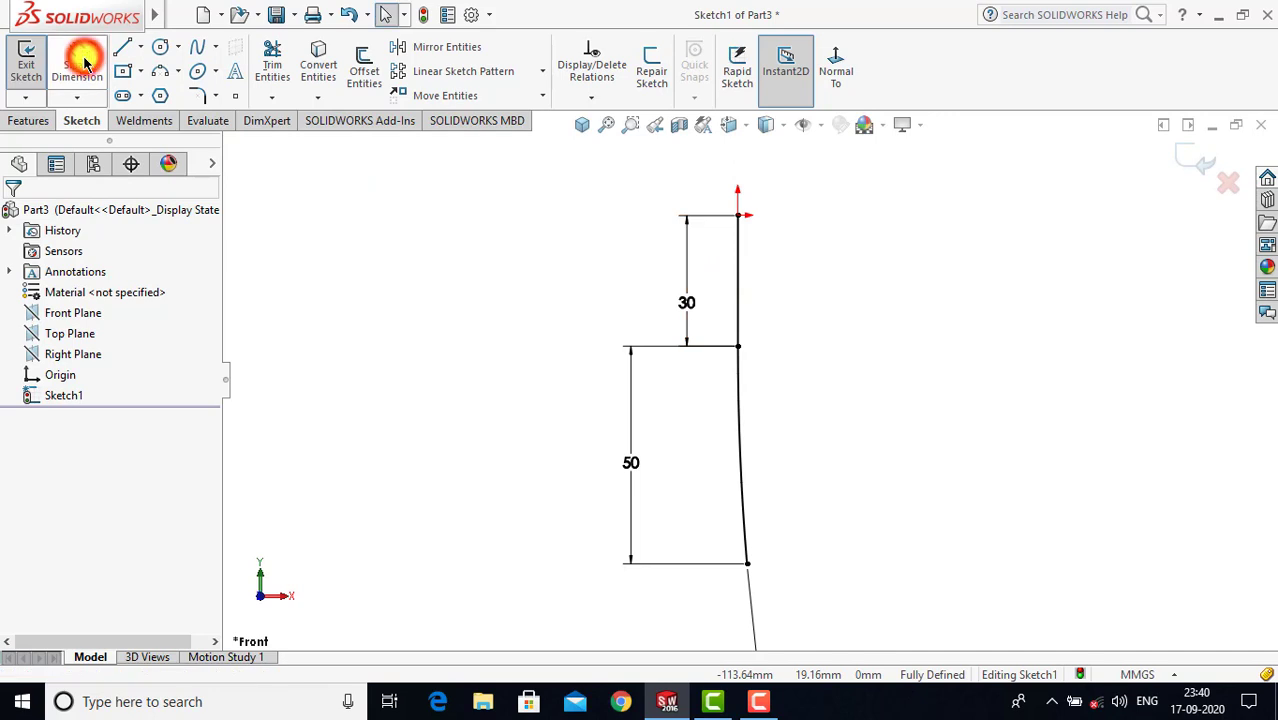
click(26, 64)
click(582, 124)
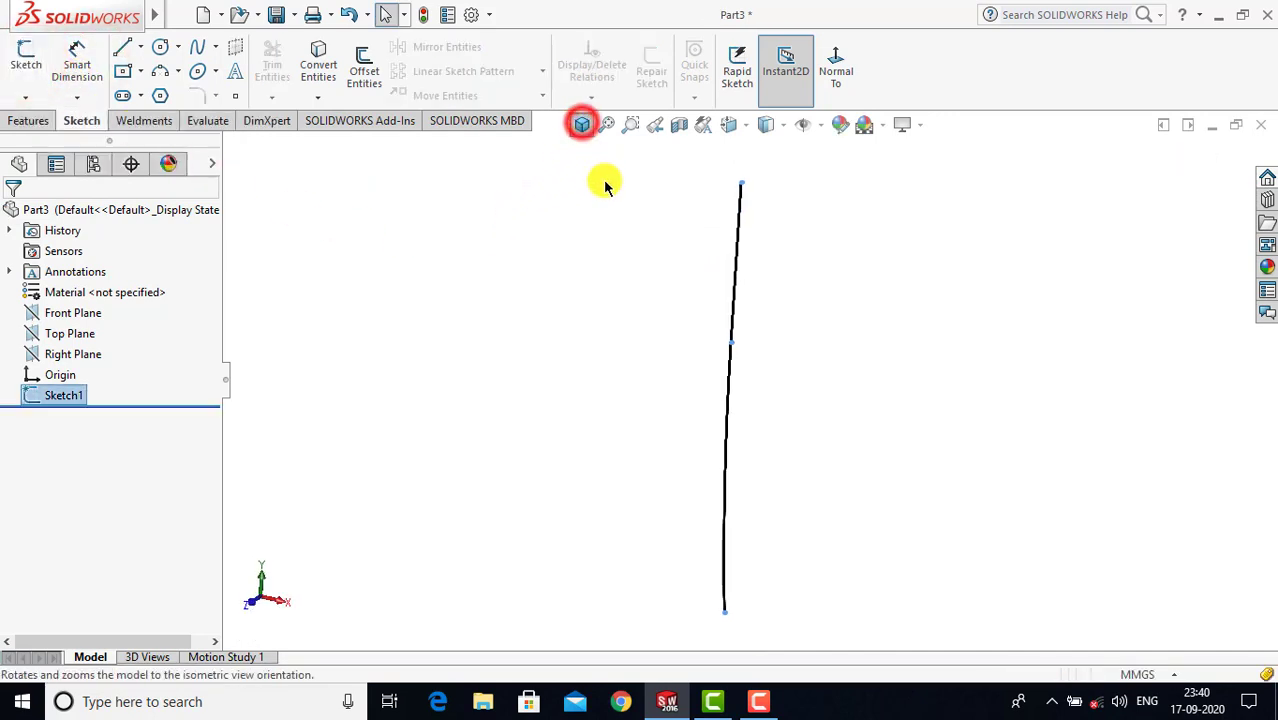
click(612, 303)
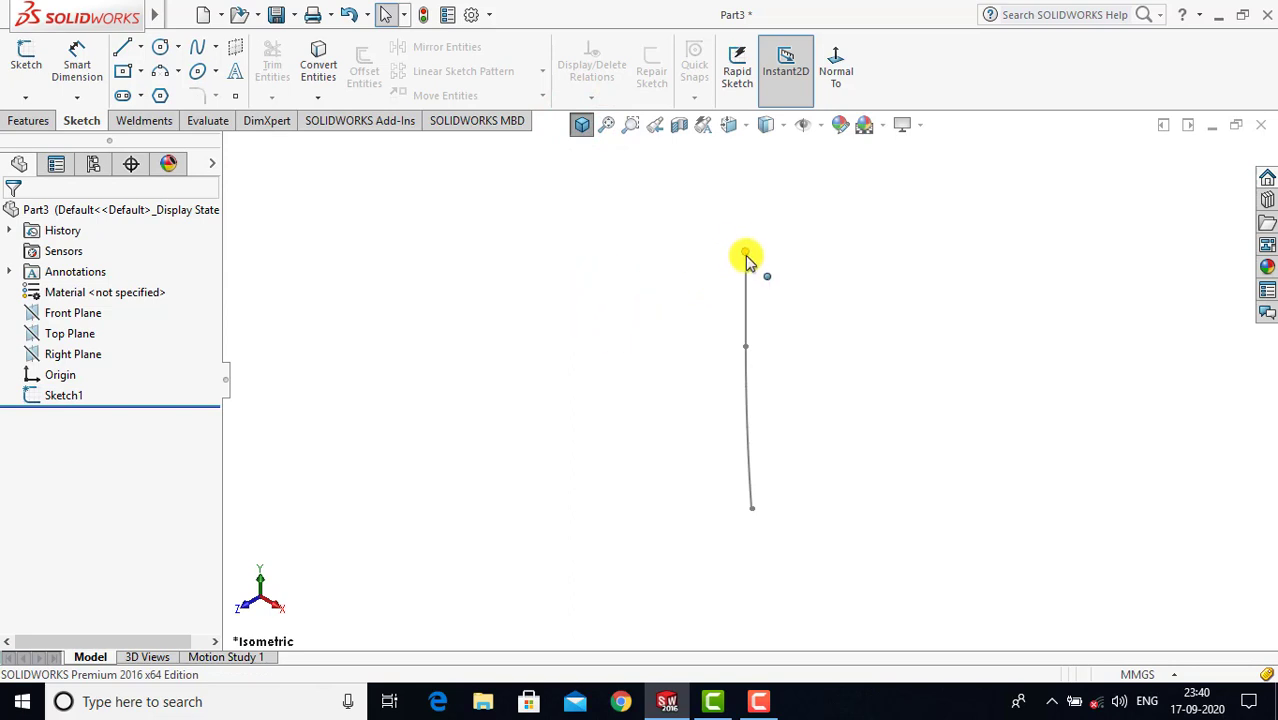
Step: Start a new sketch on the Top Plane and view it face-on
scroll(749, 265, down, 1)
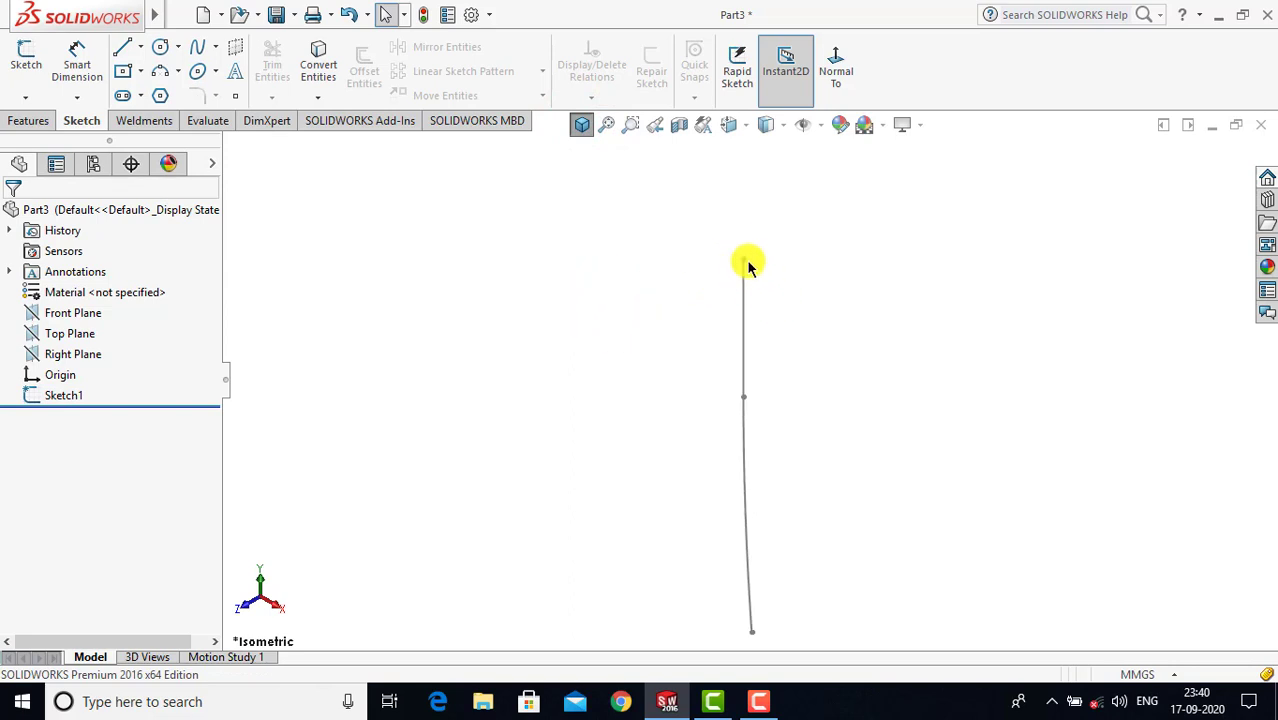
click(27, 55)
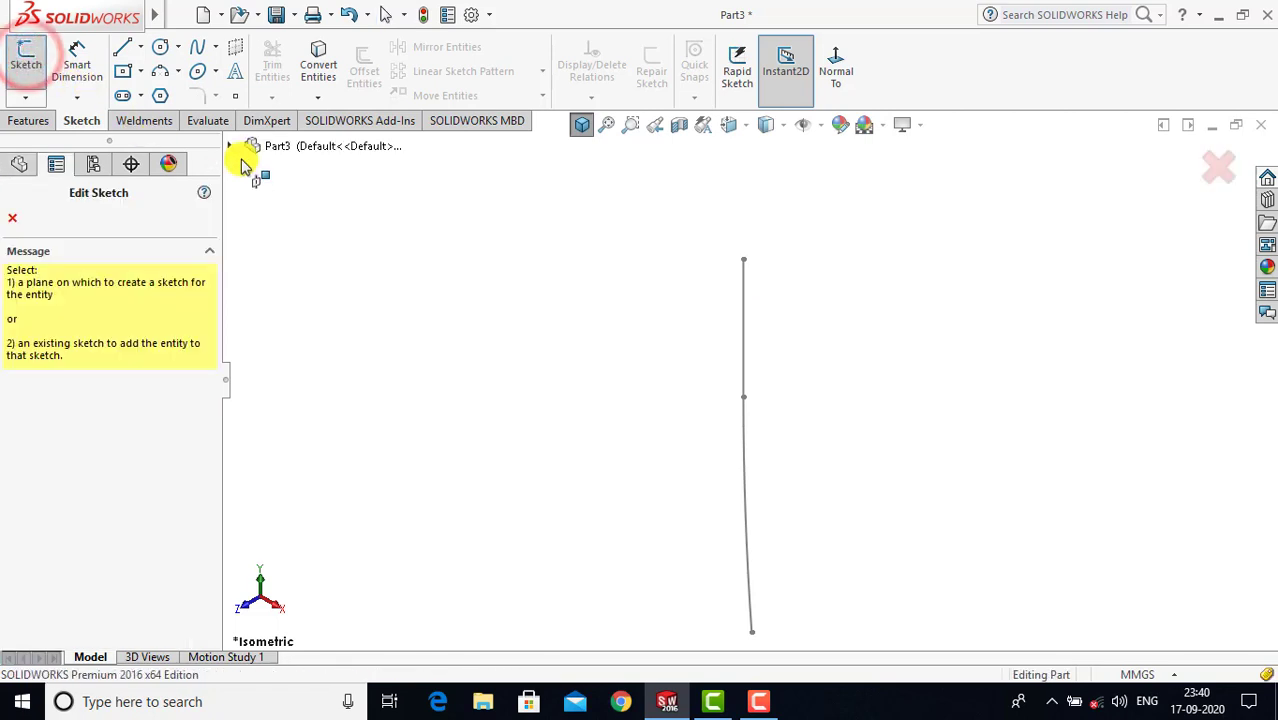
click(230, 146)
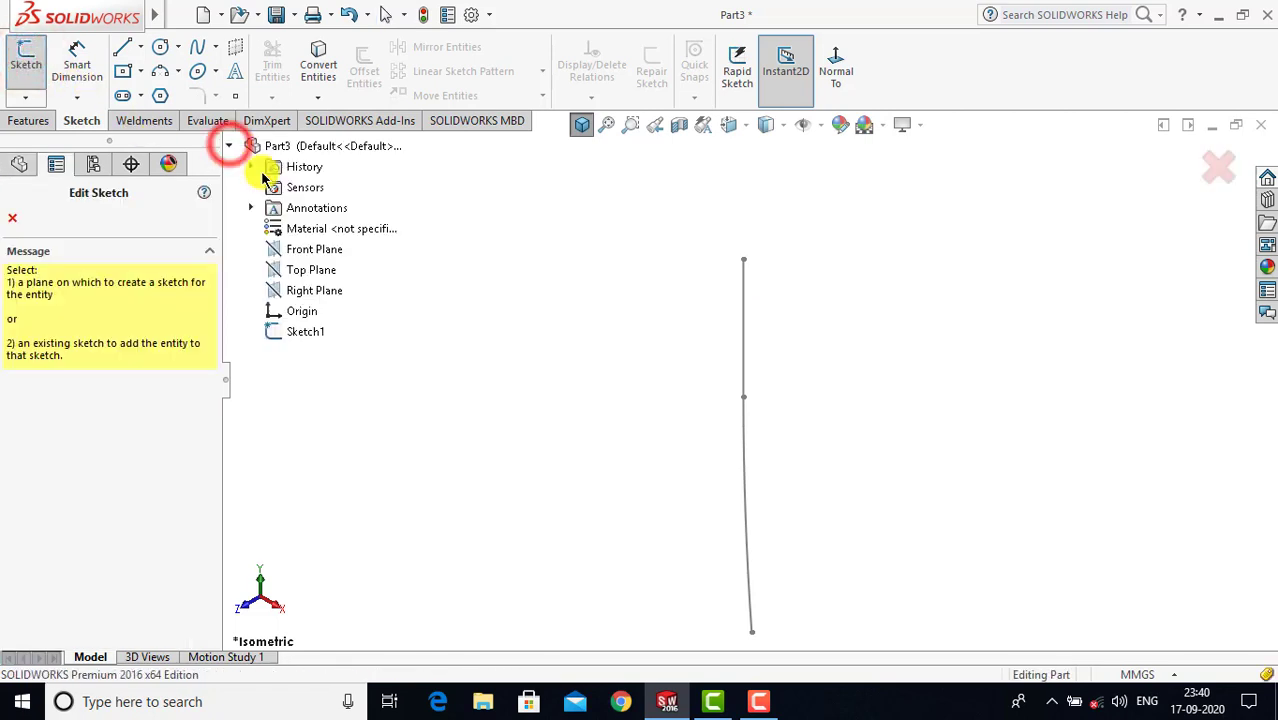
click(311, 270)
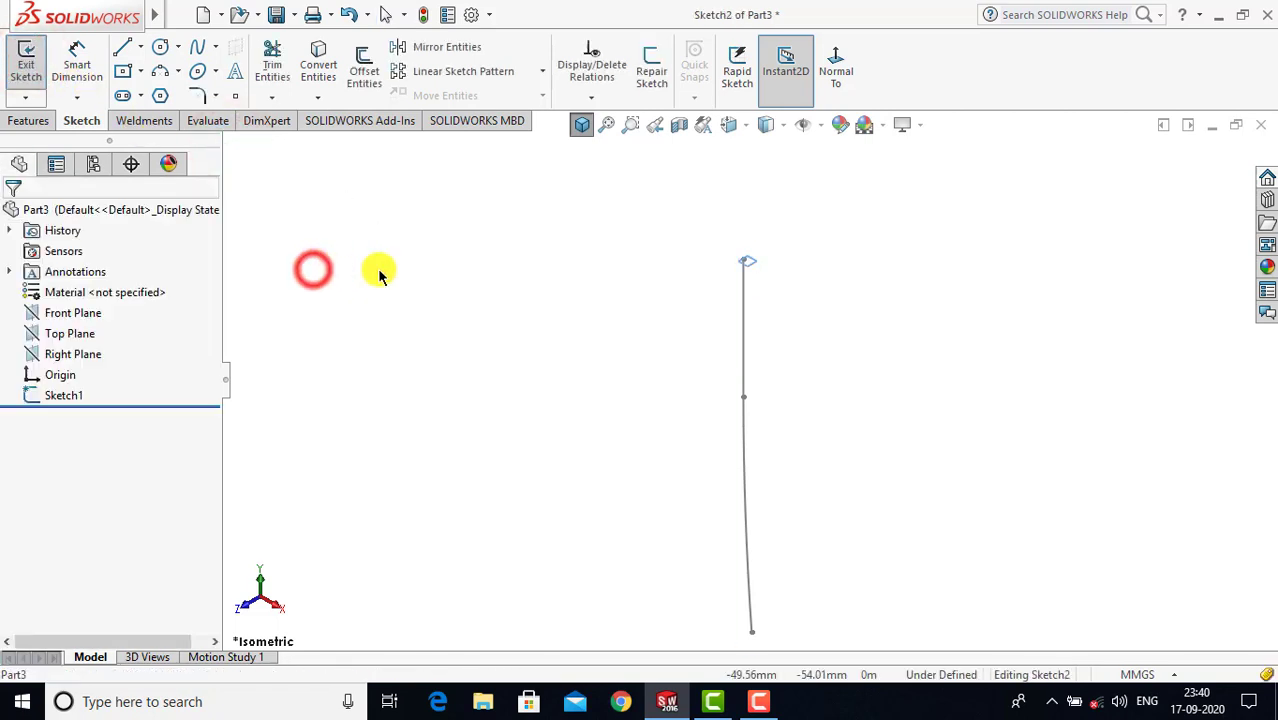
click(835, 83)
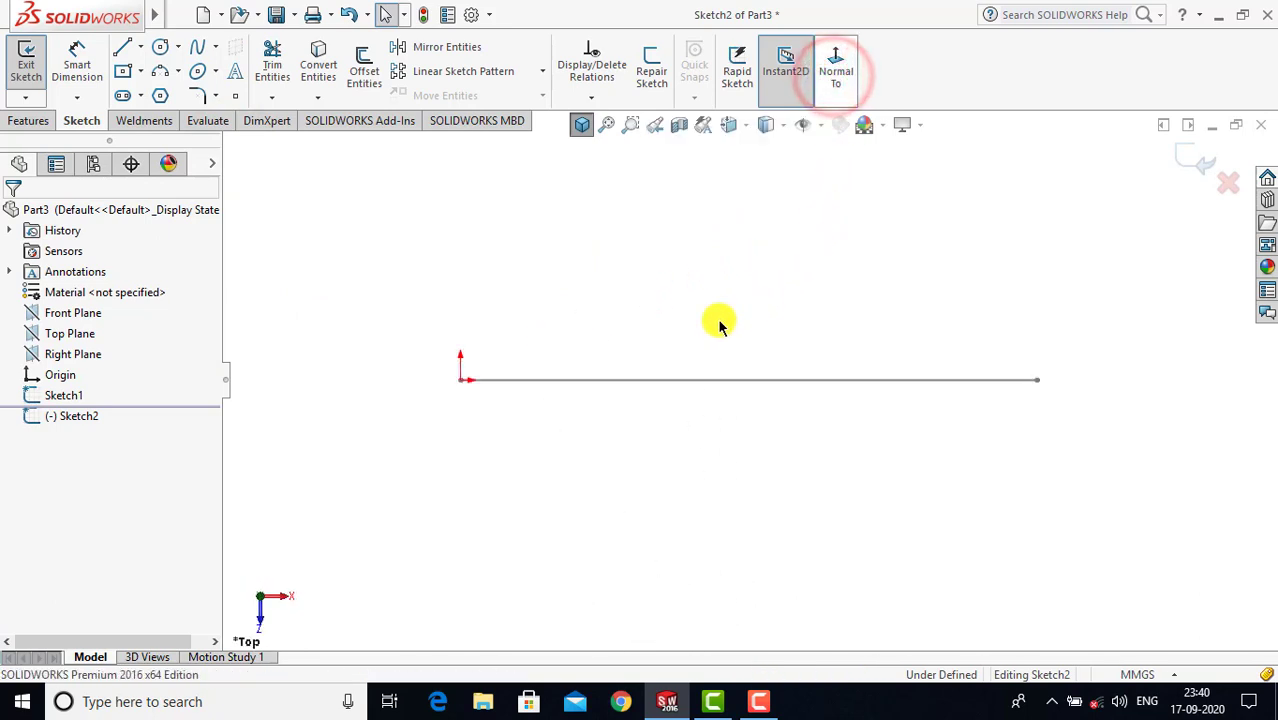
Step: Sketch two concentric circles centred on the origin, the outer one about 0.39 mm in diameter
scroll(490, 388, down, 3)
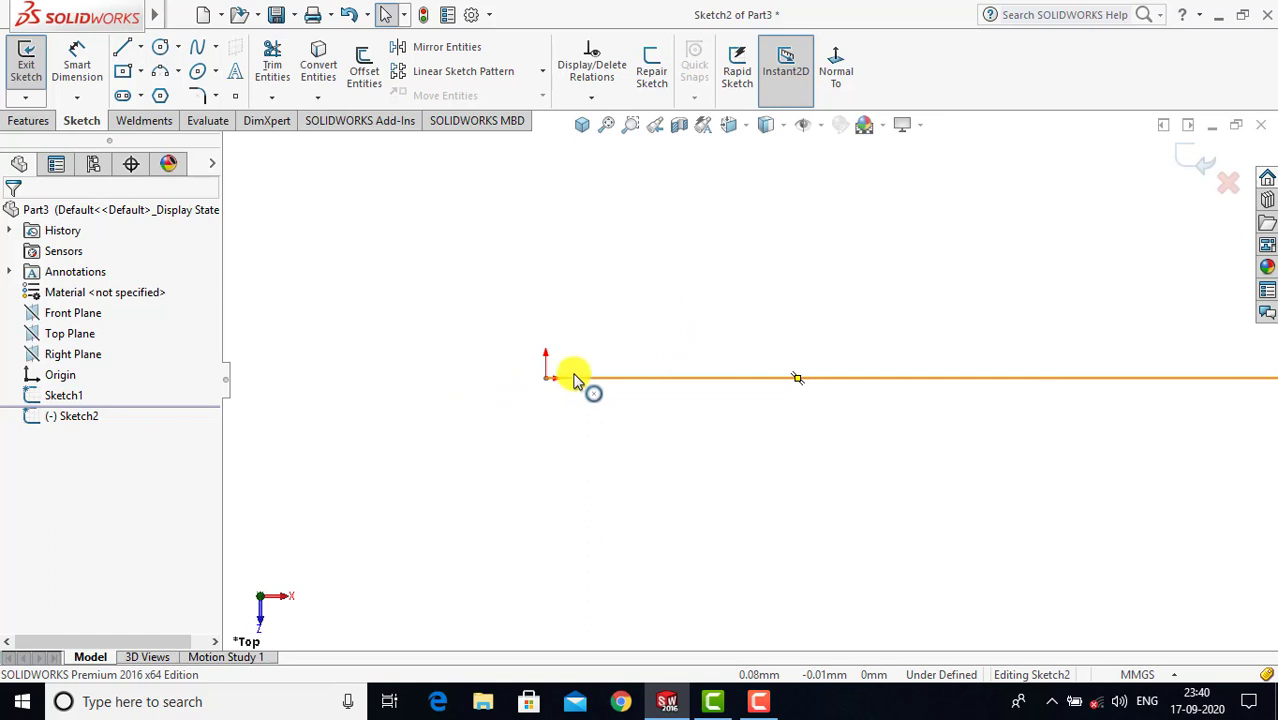
click(160, 47)
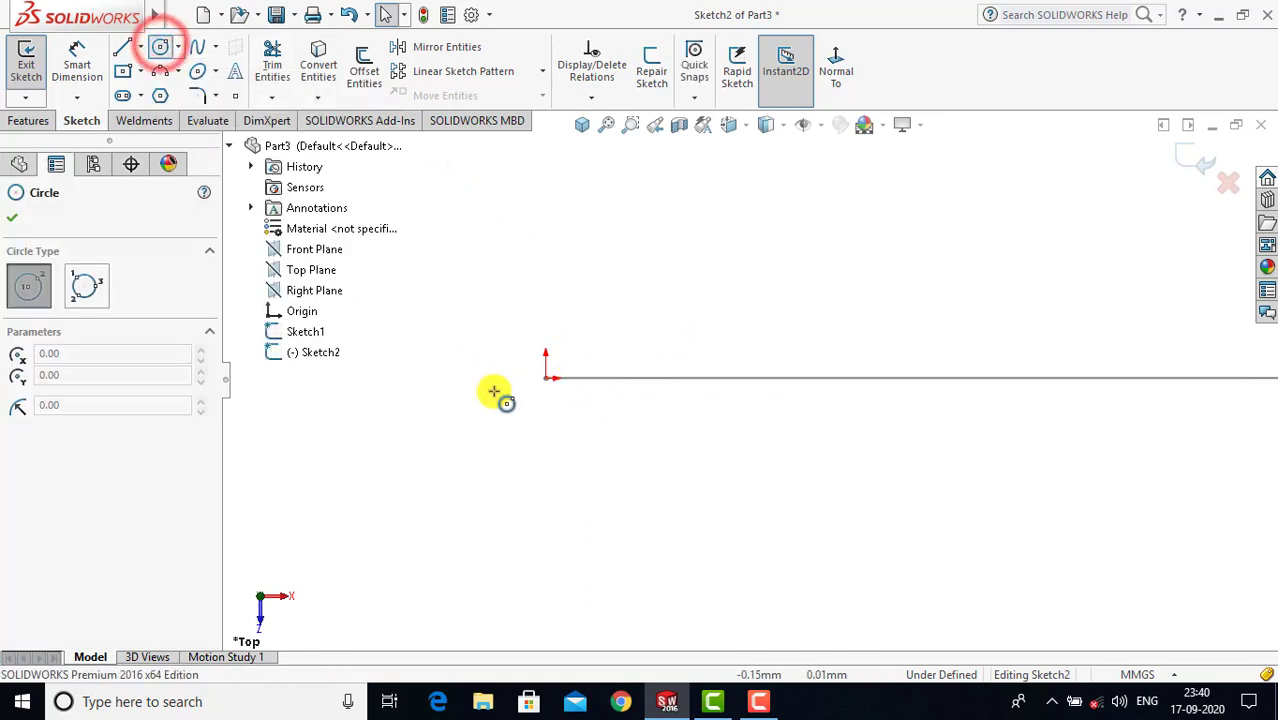
click(545, 379)
click(571, 441)
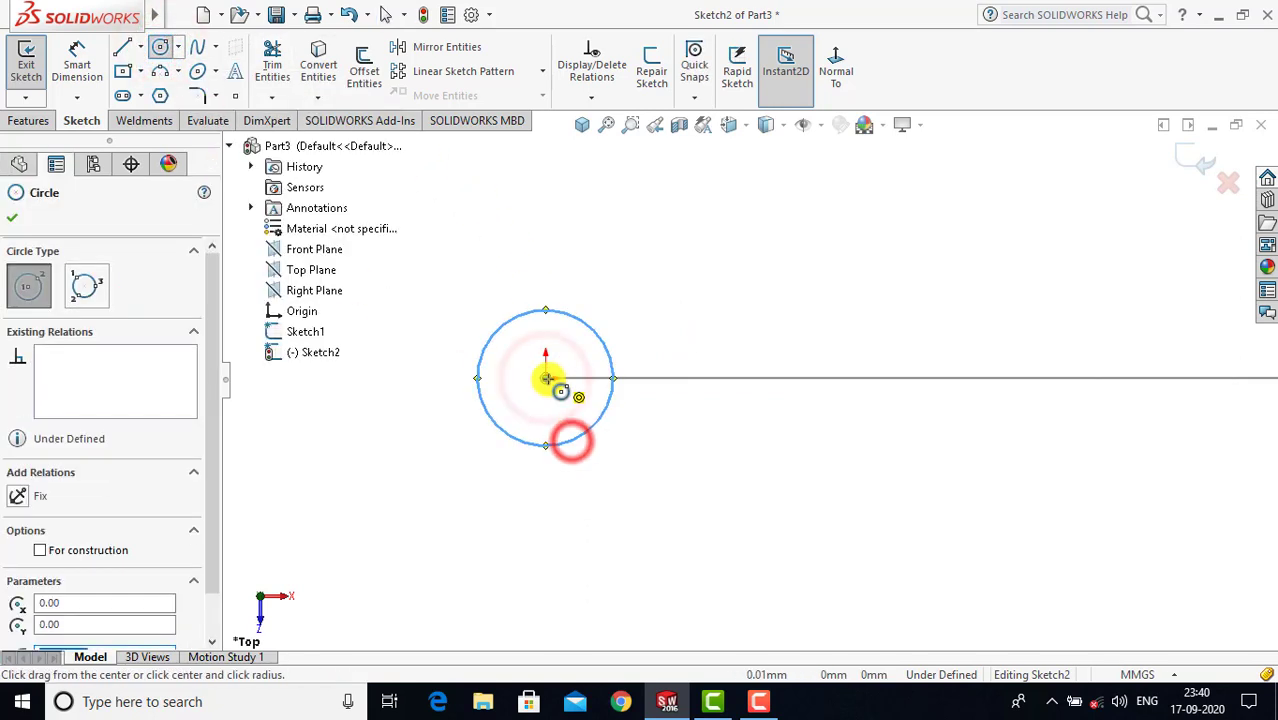
click(545, 378)
click(579, 465)
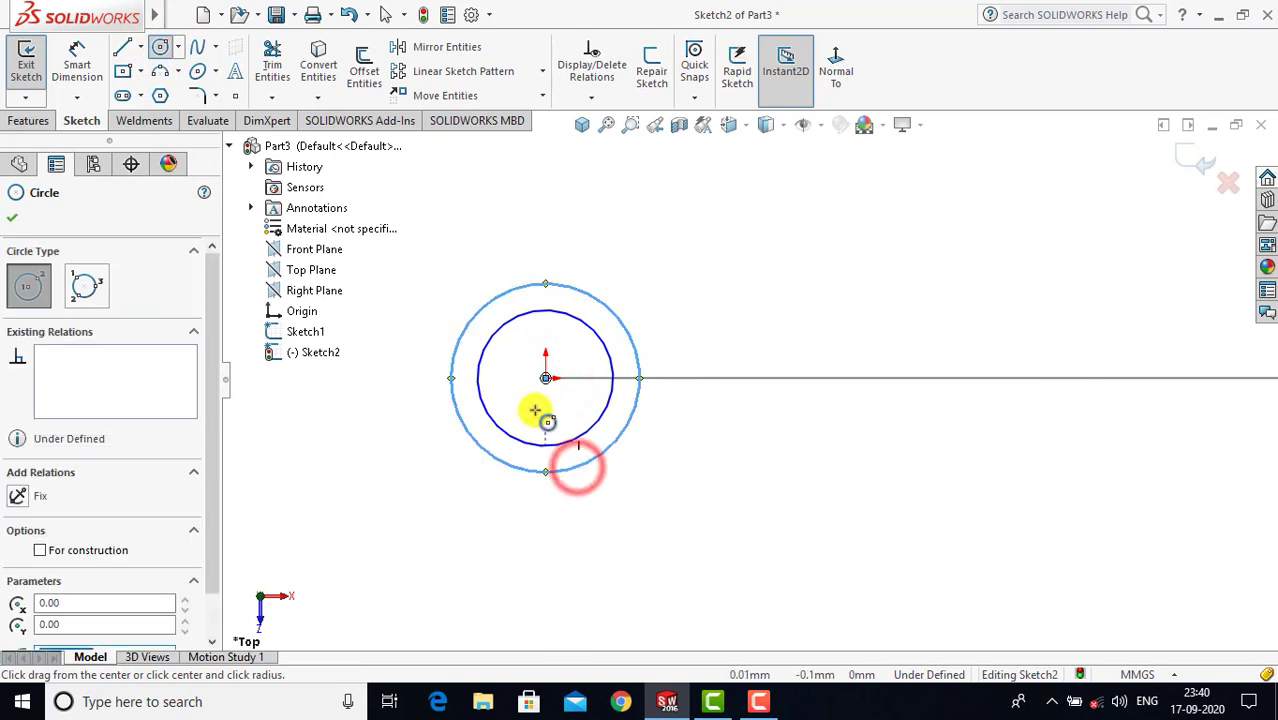
click(9, 221)
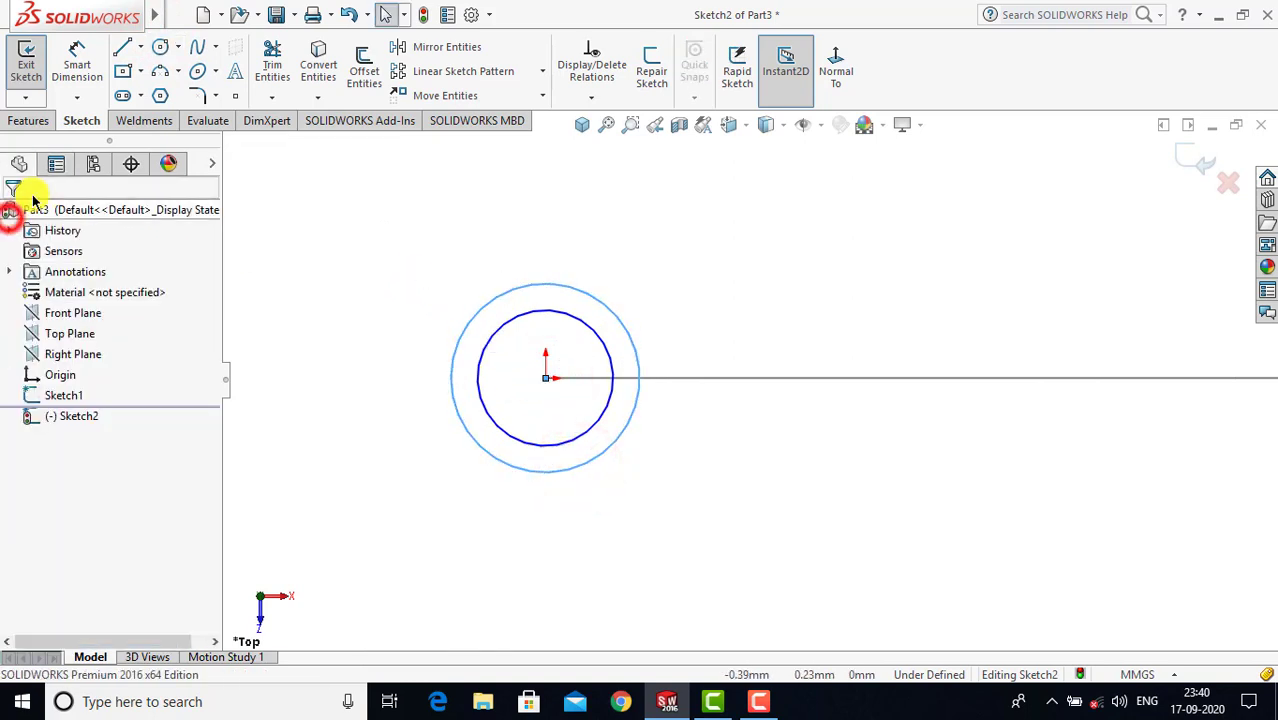
Step: Dimension the outer circle's diameter and set it to 6 mm
click(88, 58)
click(462, 335)
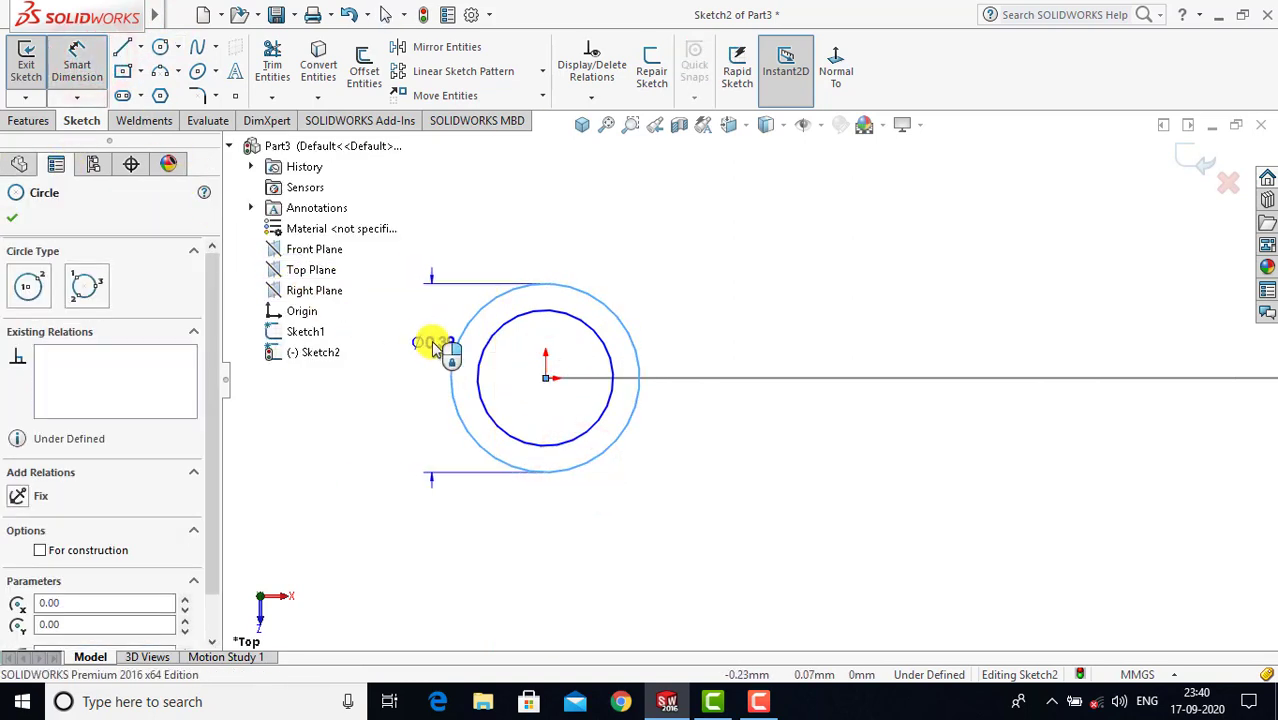
click(418, 340)
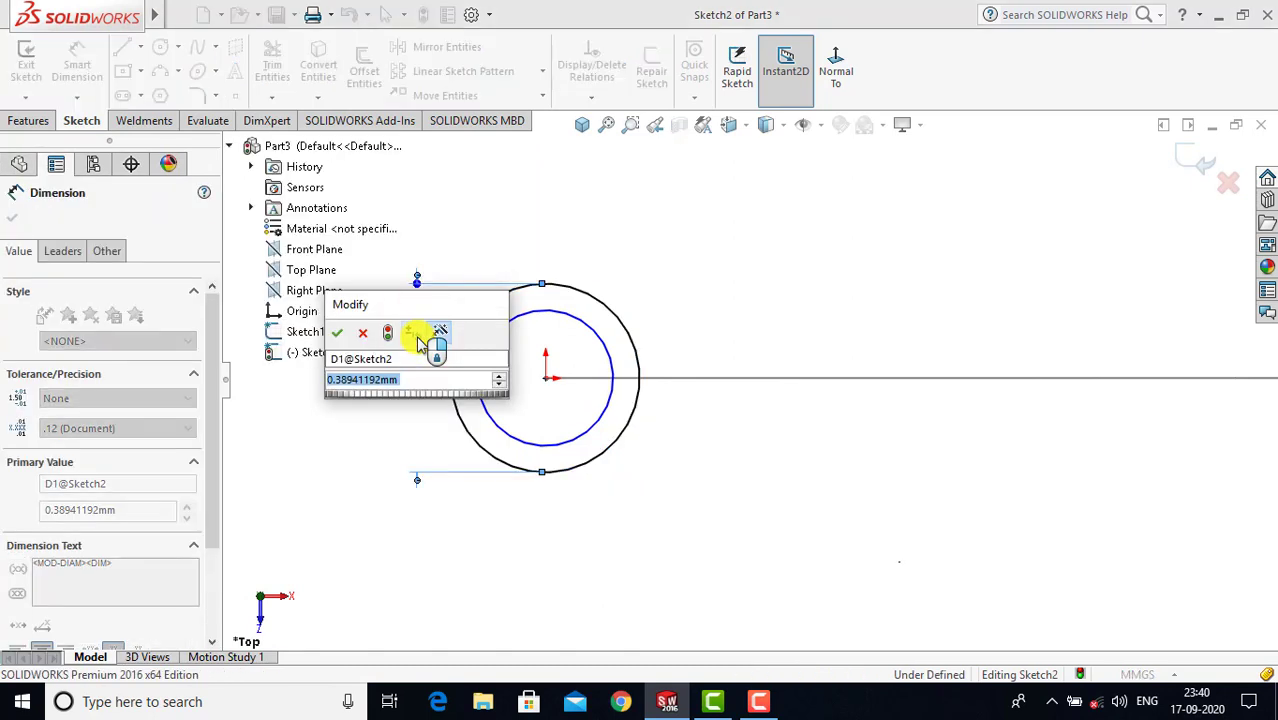
text(6)
key(Return)
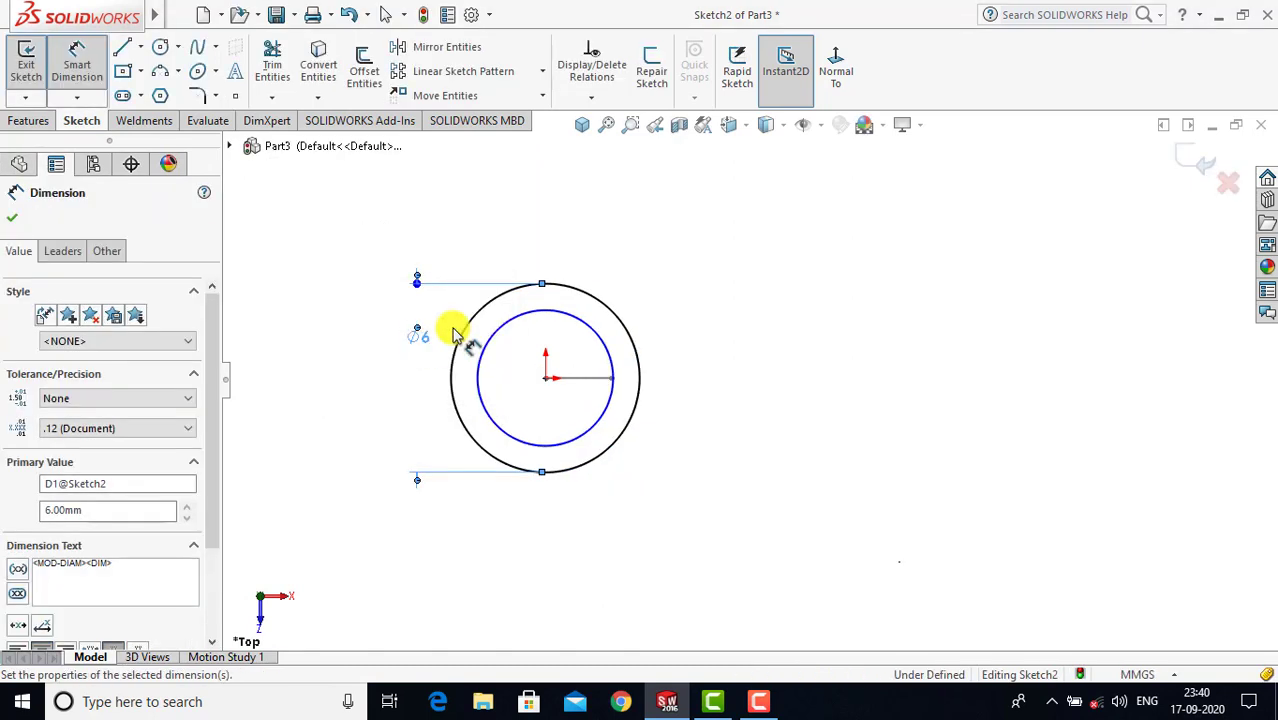
click(653, 265)
Step: Dimension the inner circle's diameter and set it to 5 mm
click(600, 335)
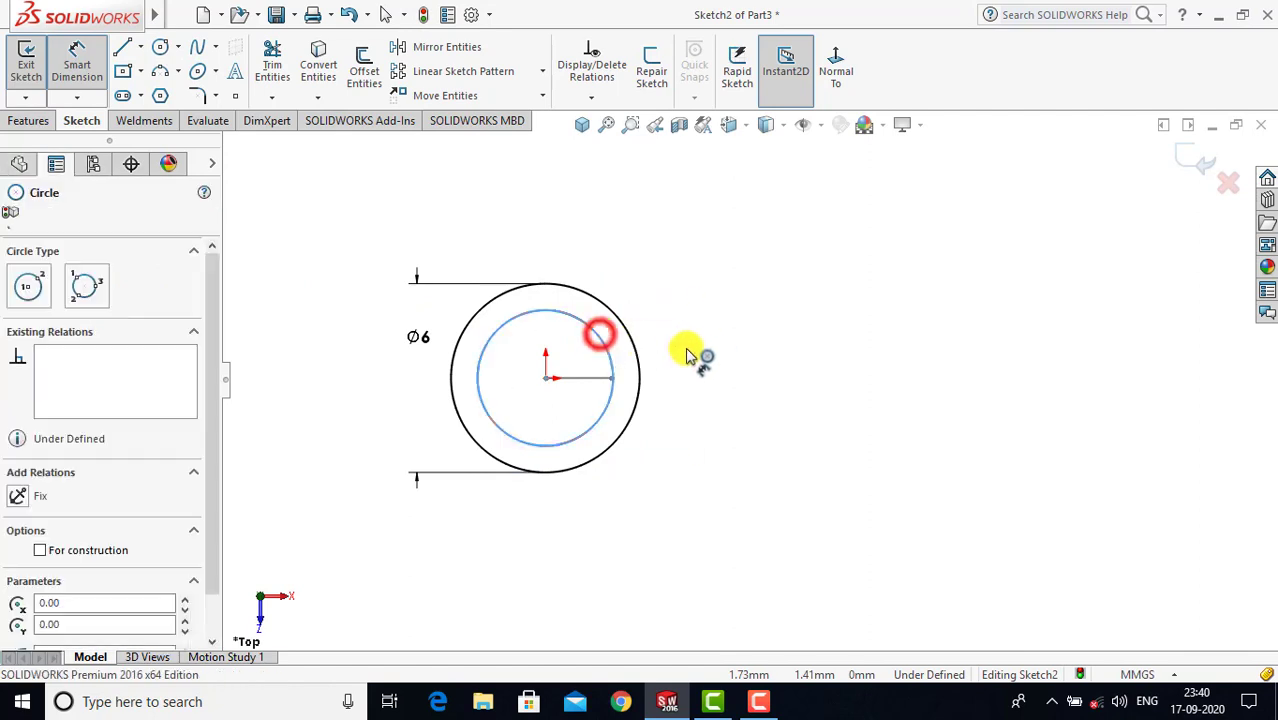
click(709, 356)
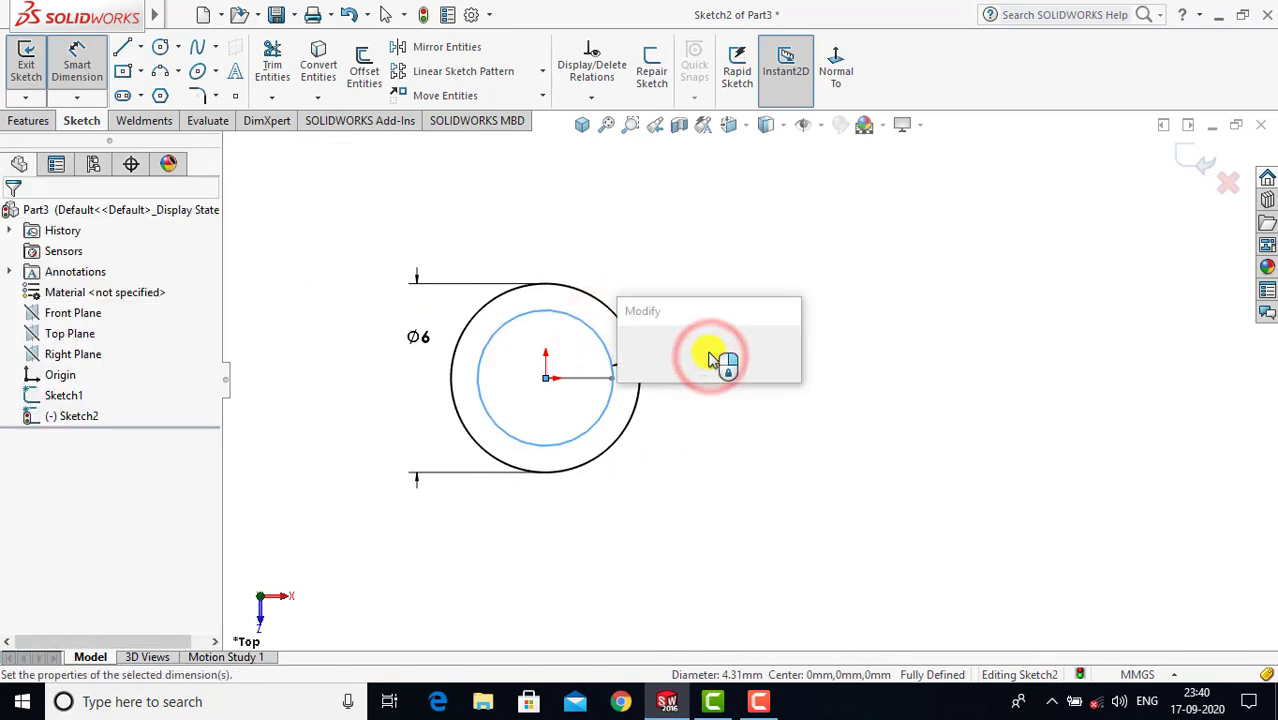
text(5)
key(Return)
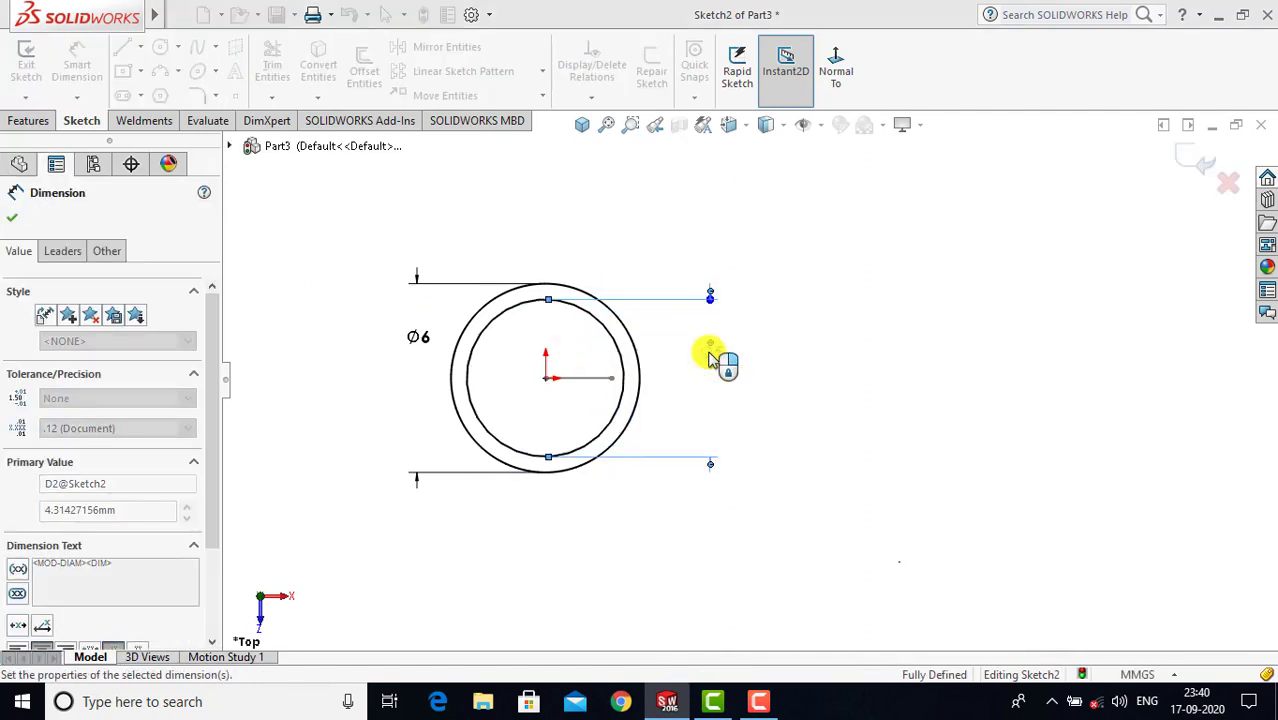
click(745, 375)
key(f)
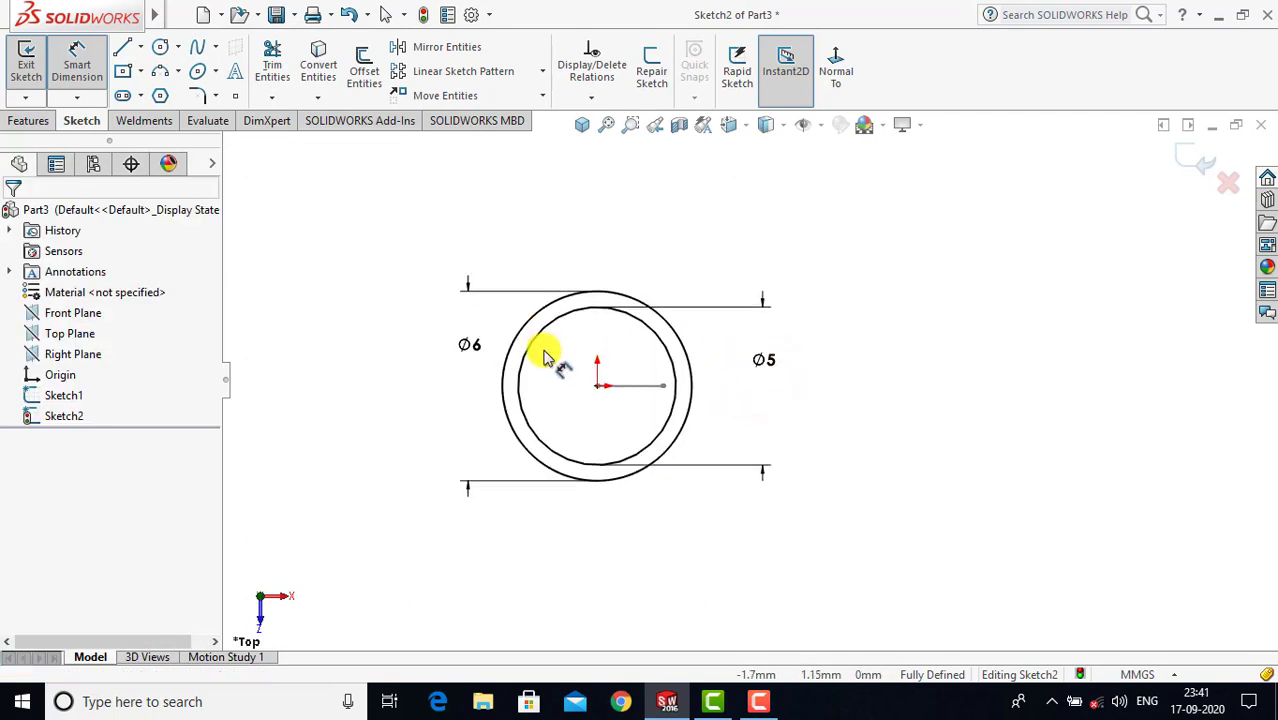
Step: Finish the two-circle sketch and show the model in isometric view
click(30, 66)
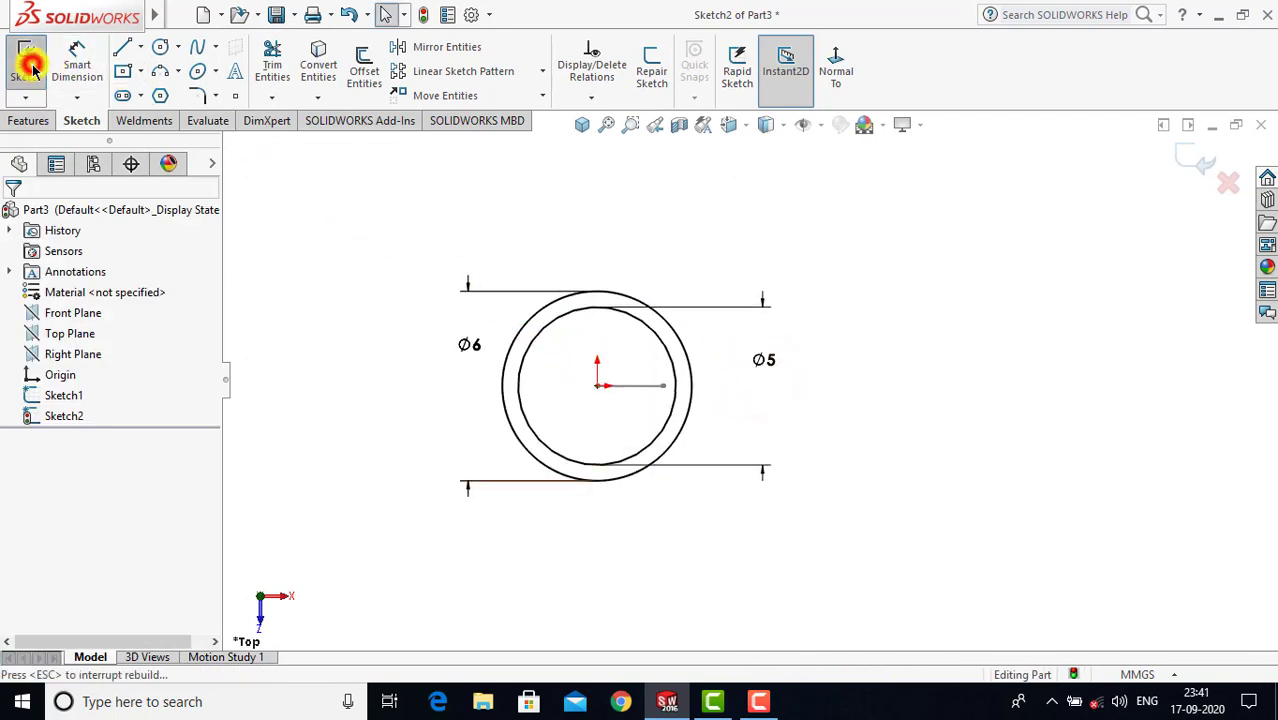
click(584, 124)
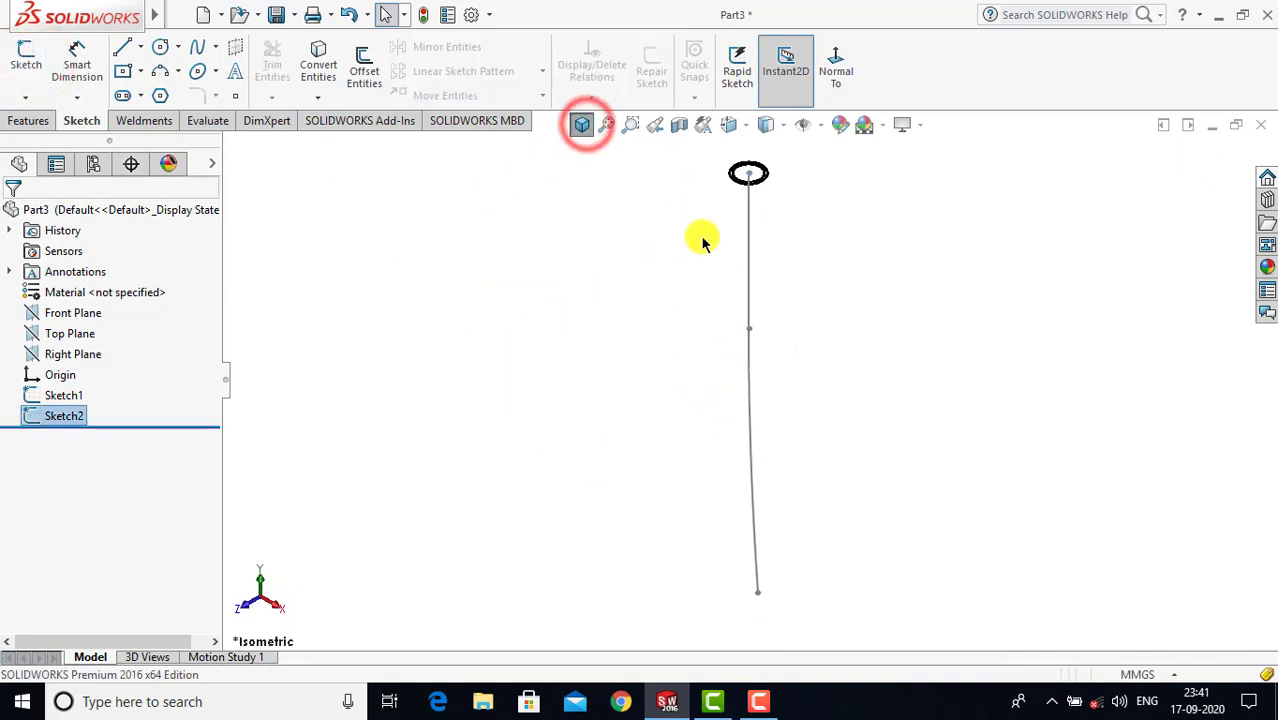
click(827, 242)
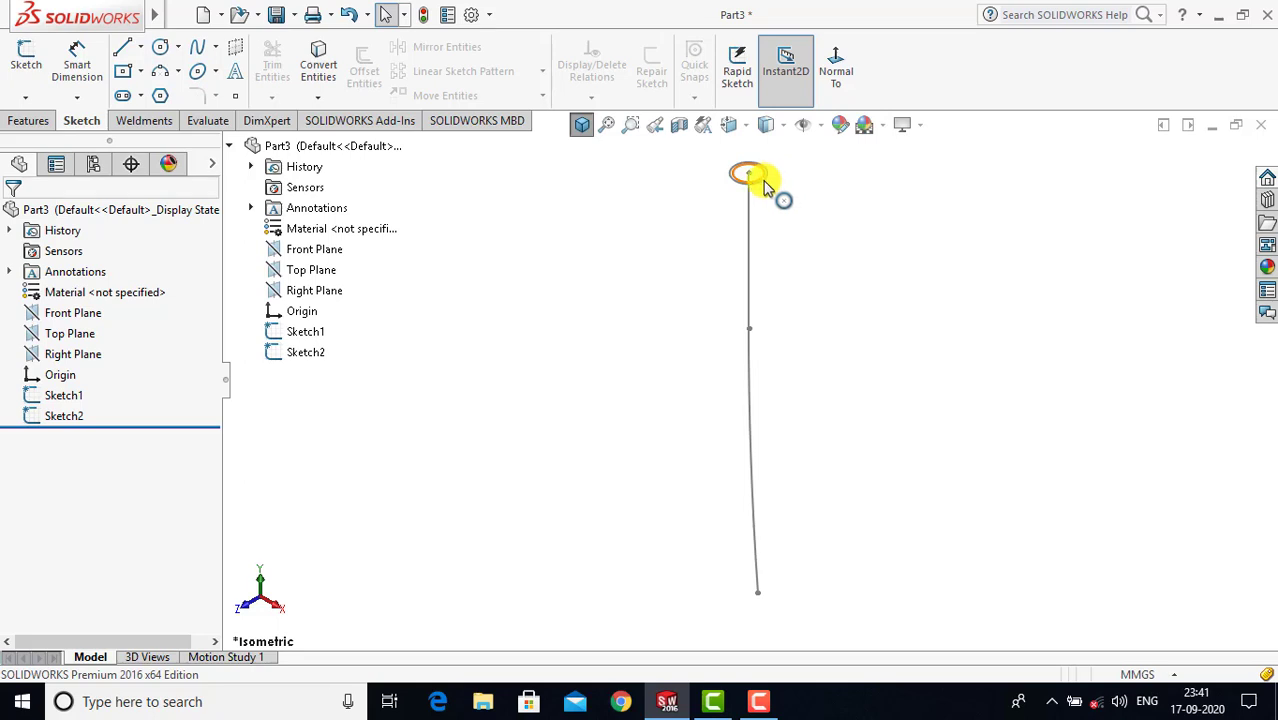
Step: Create a Swept Boss/Base with the two-circle Sketch2 as profile and the line-and-arc Sketch1 as path, shown in isometric view
click(27, 120)
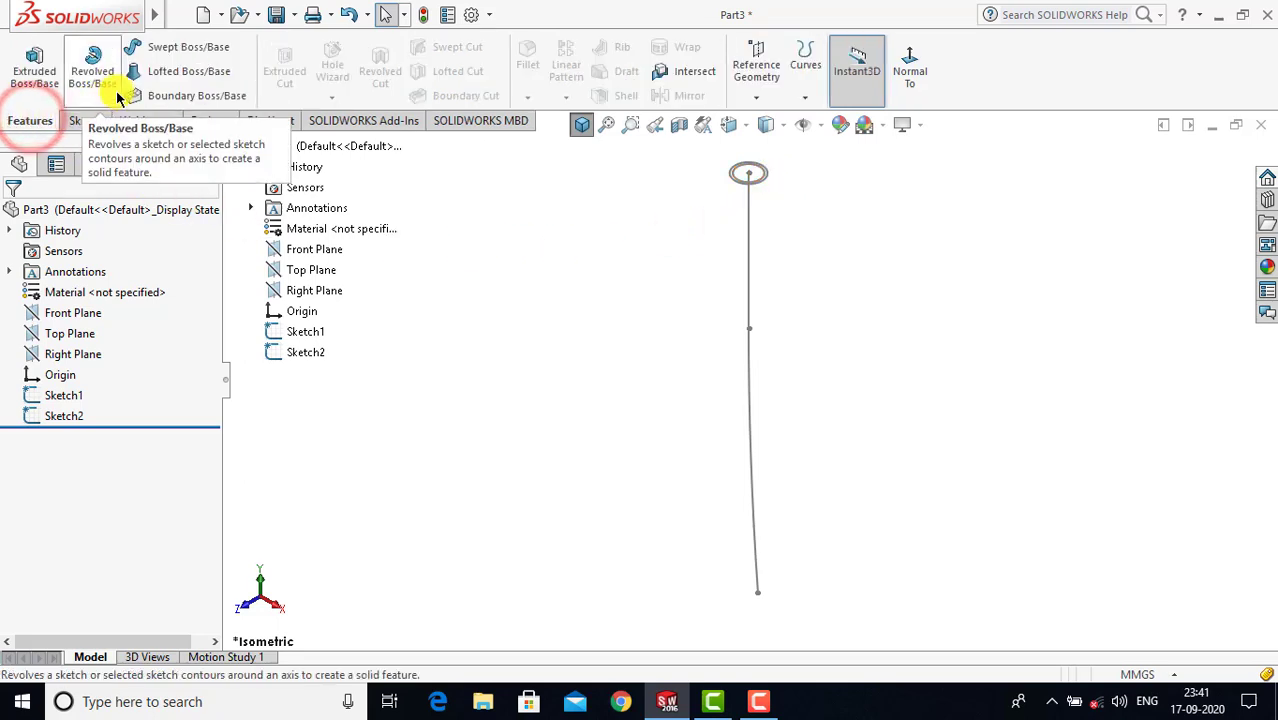
click(186, 47)
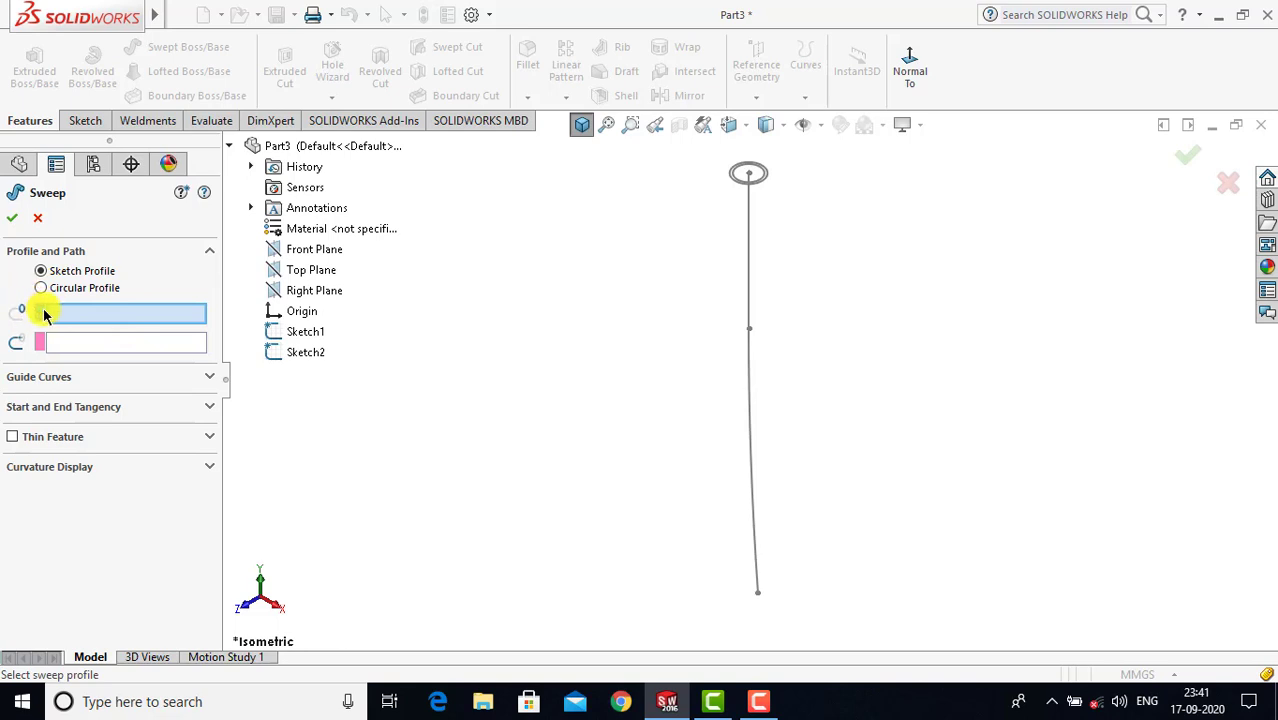
click(303, 353)
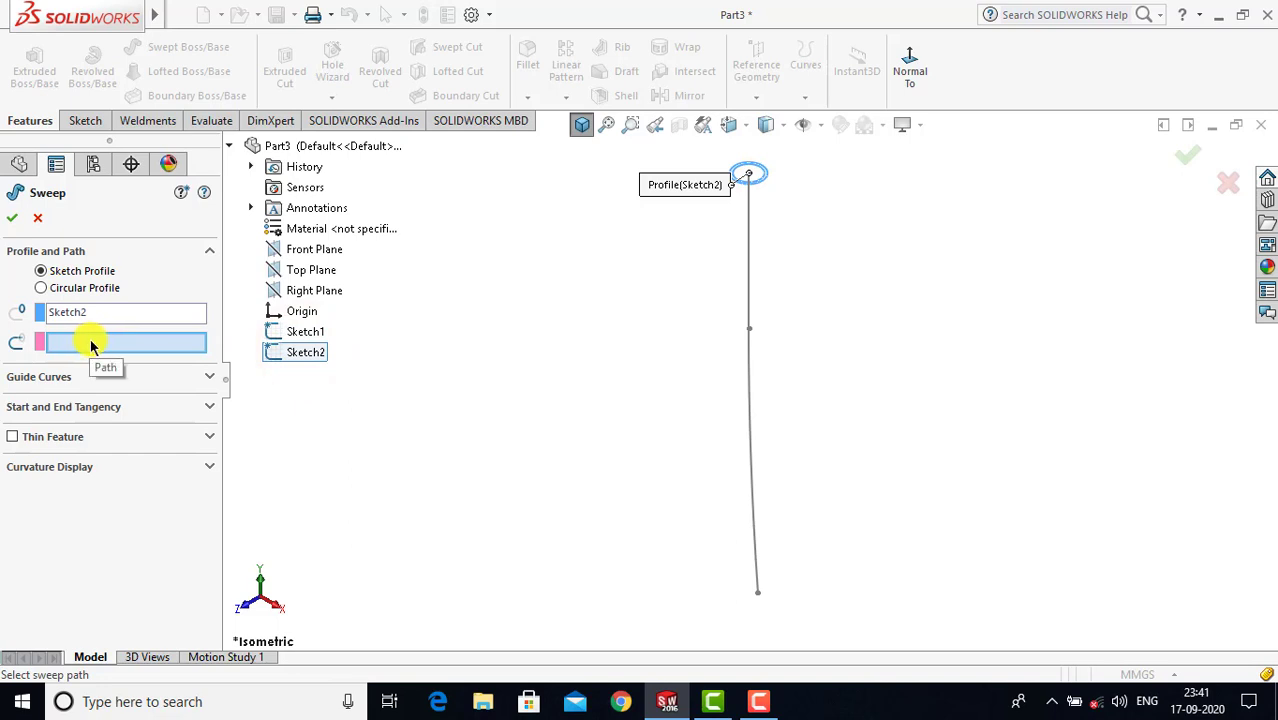
click(306, 333)
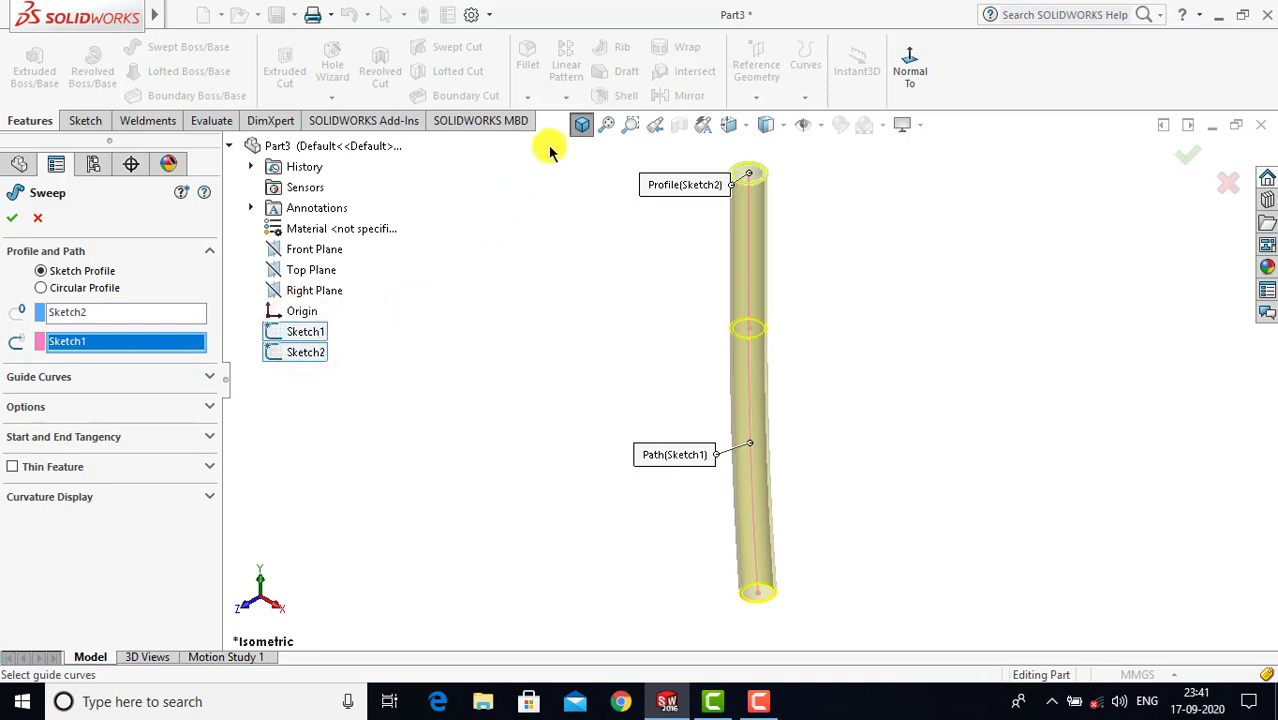
click(582, 125)
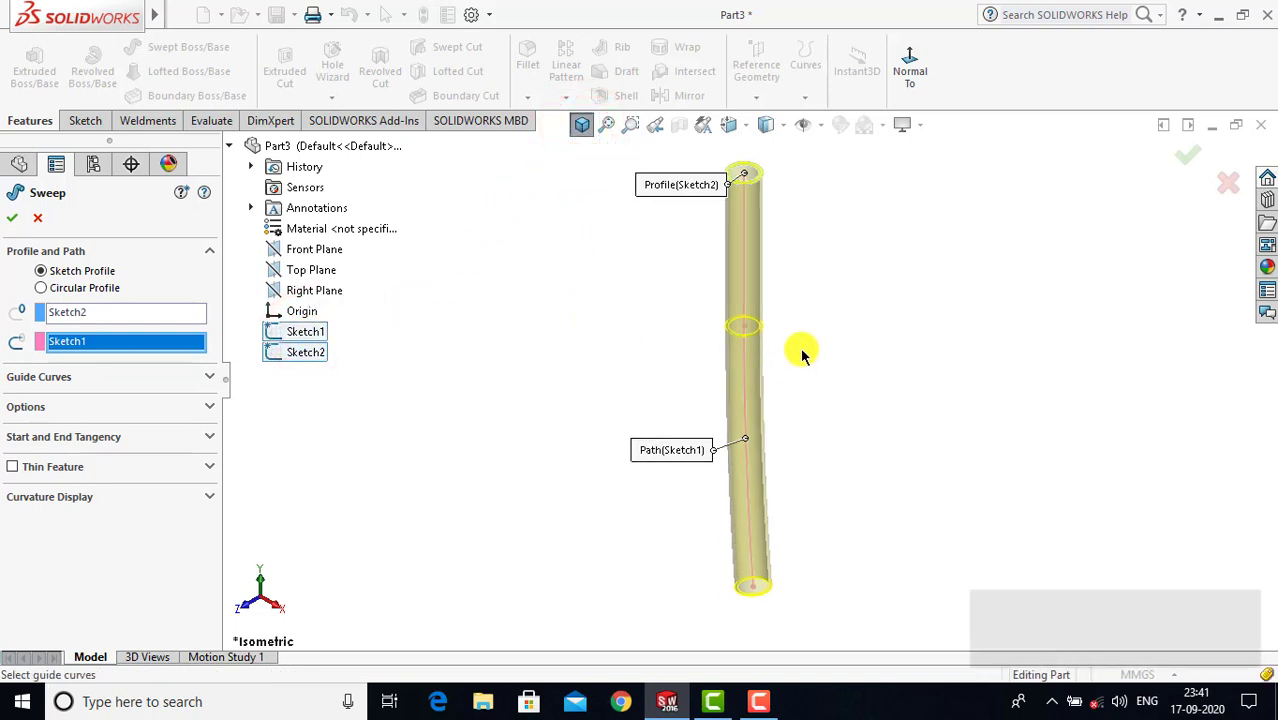
click(14, 218)
click(519, 241)
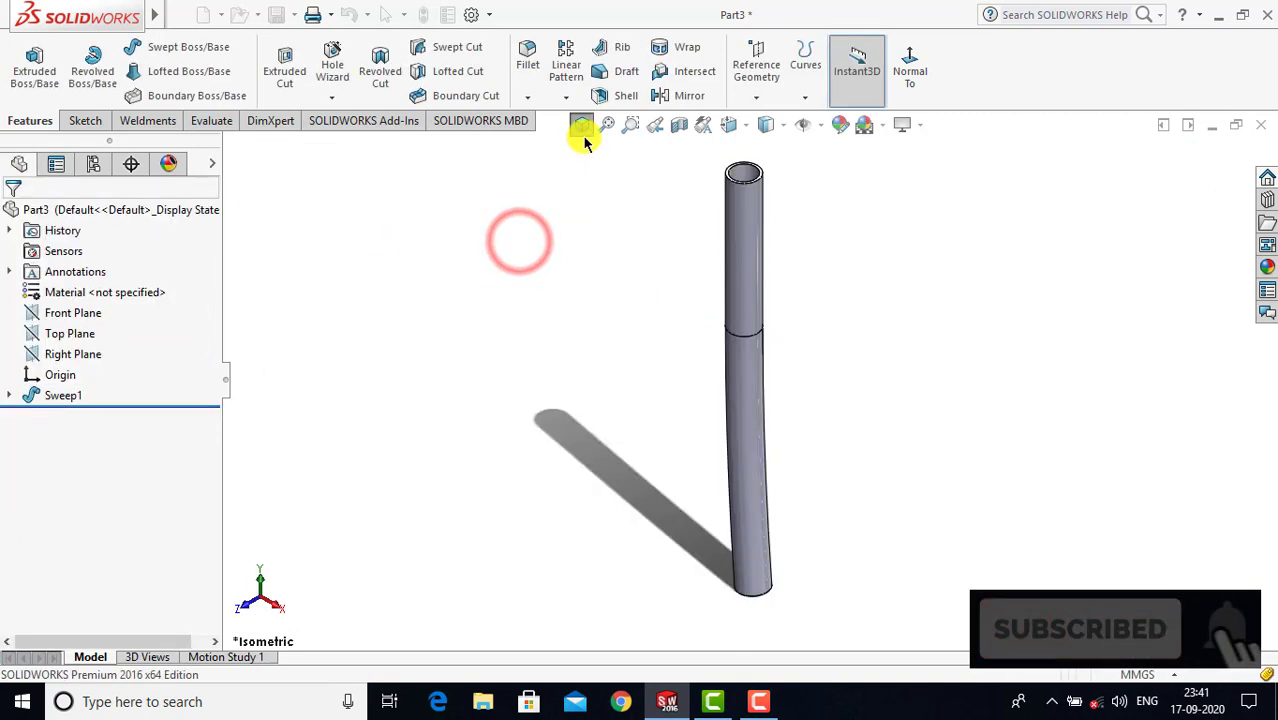
click(582, 124)
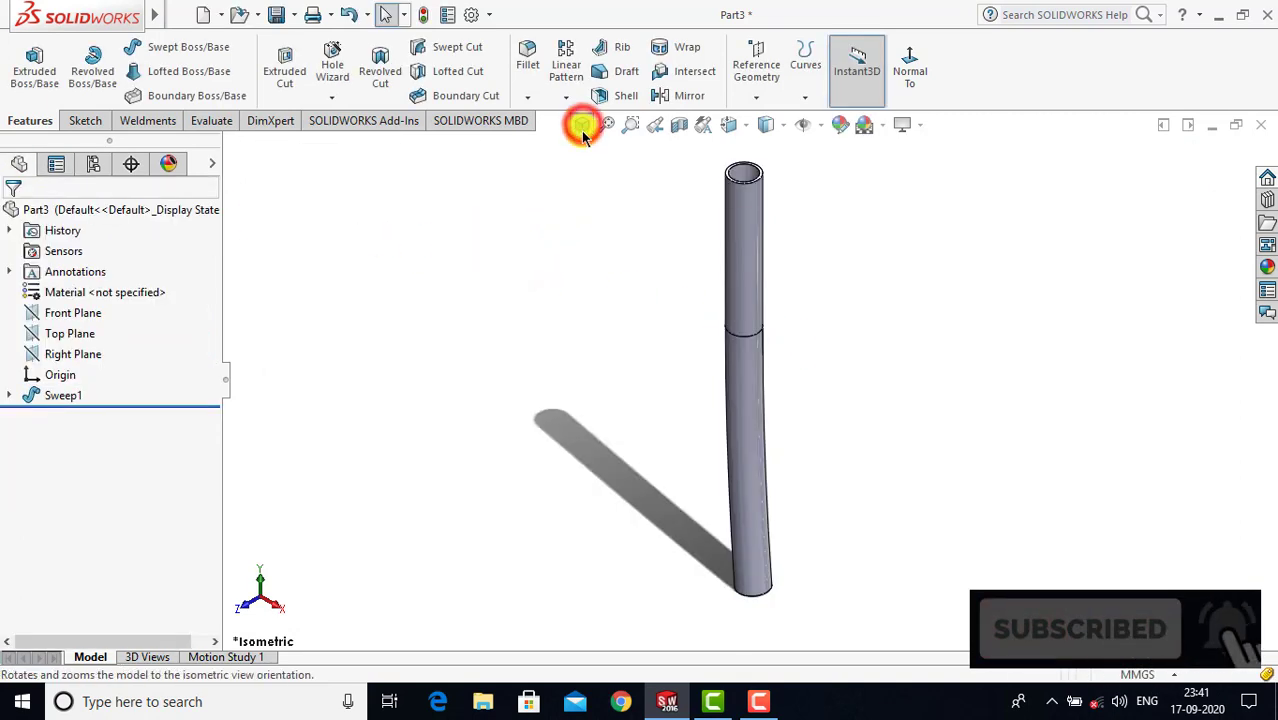
click(580, 243)
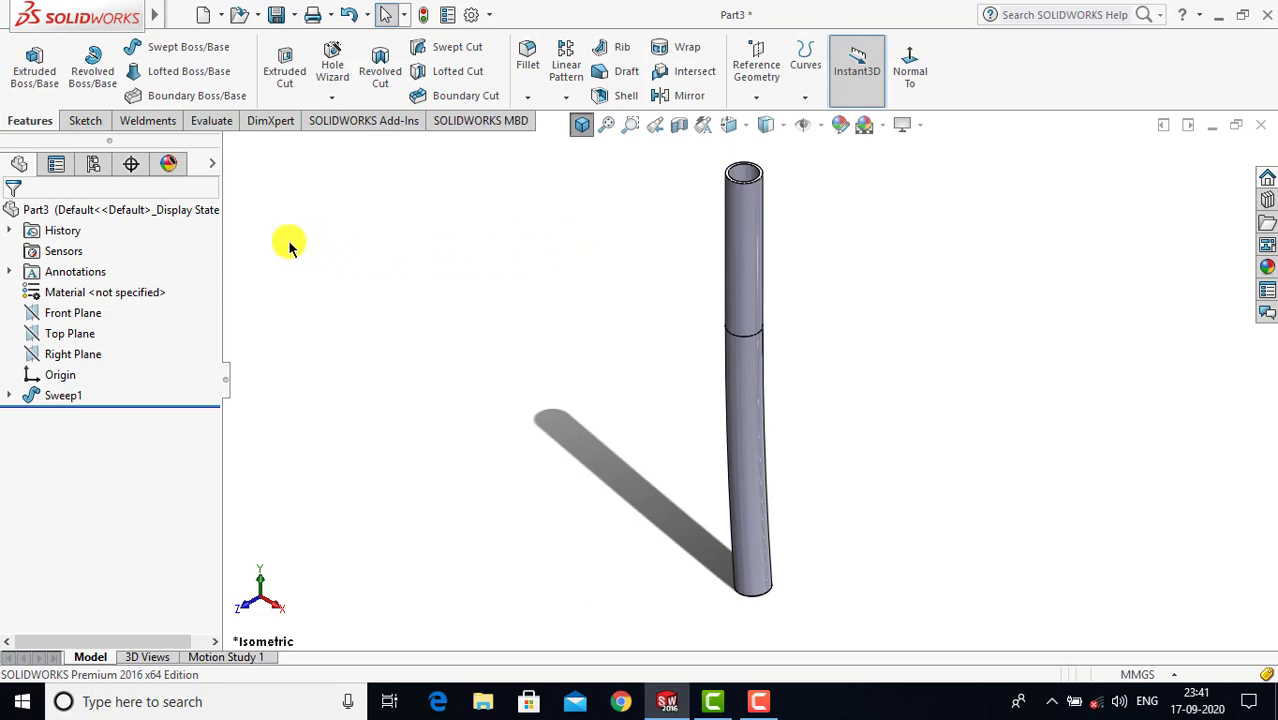
Step: Apply the polycarbonate plastic appearance from the Clear Plastic group to the whole part and show it in isometric view
click(119, 210)
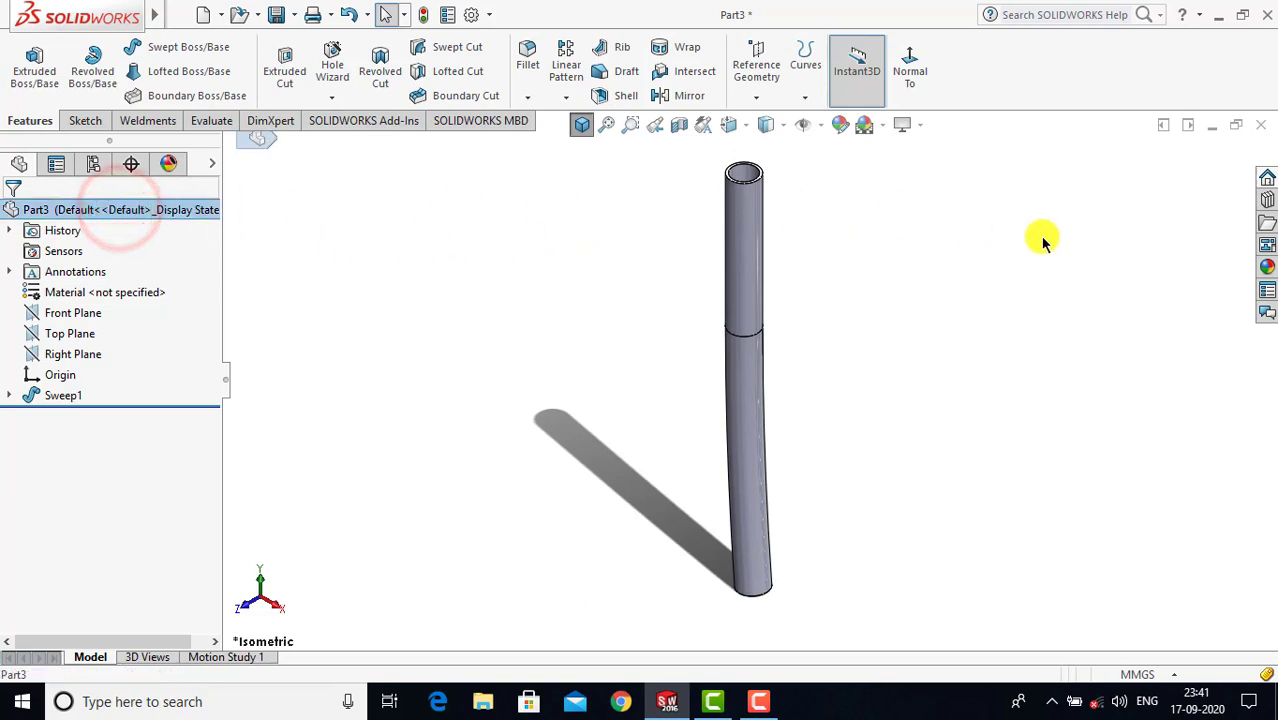
click(1267, 268)
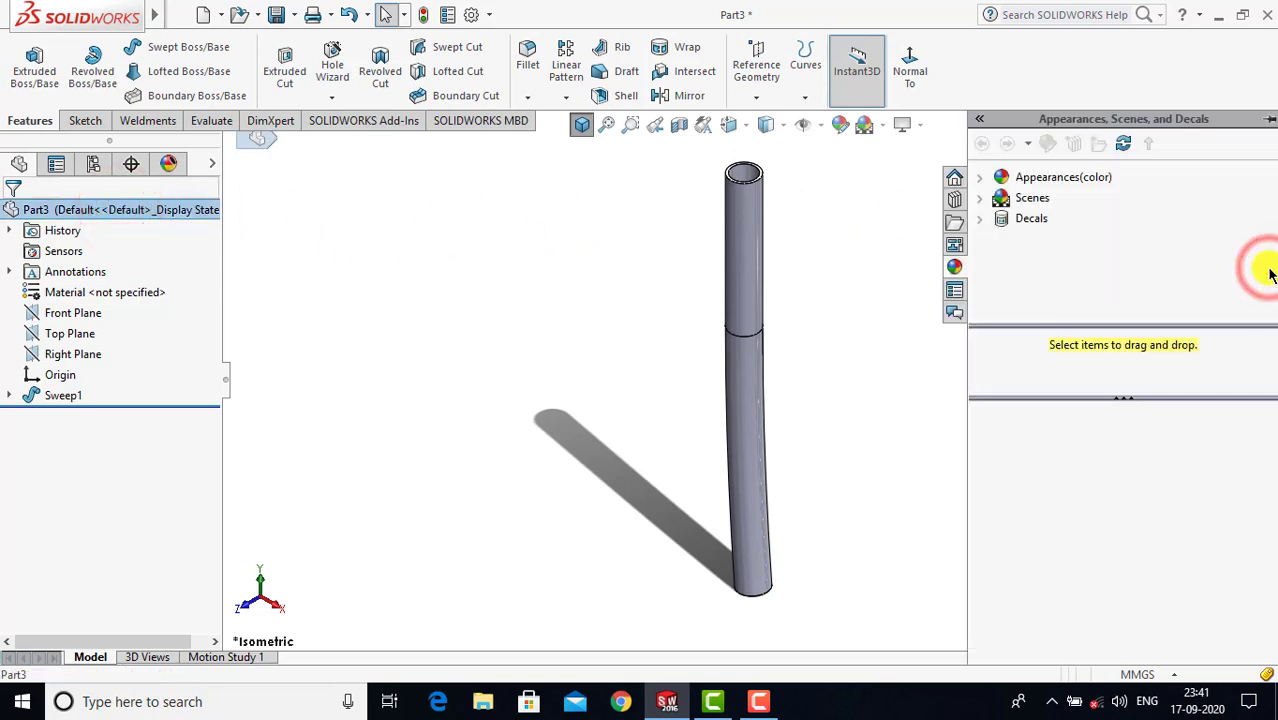
click(978, 179)
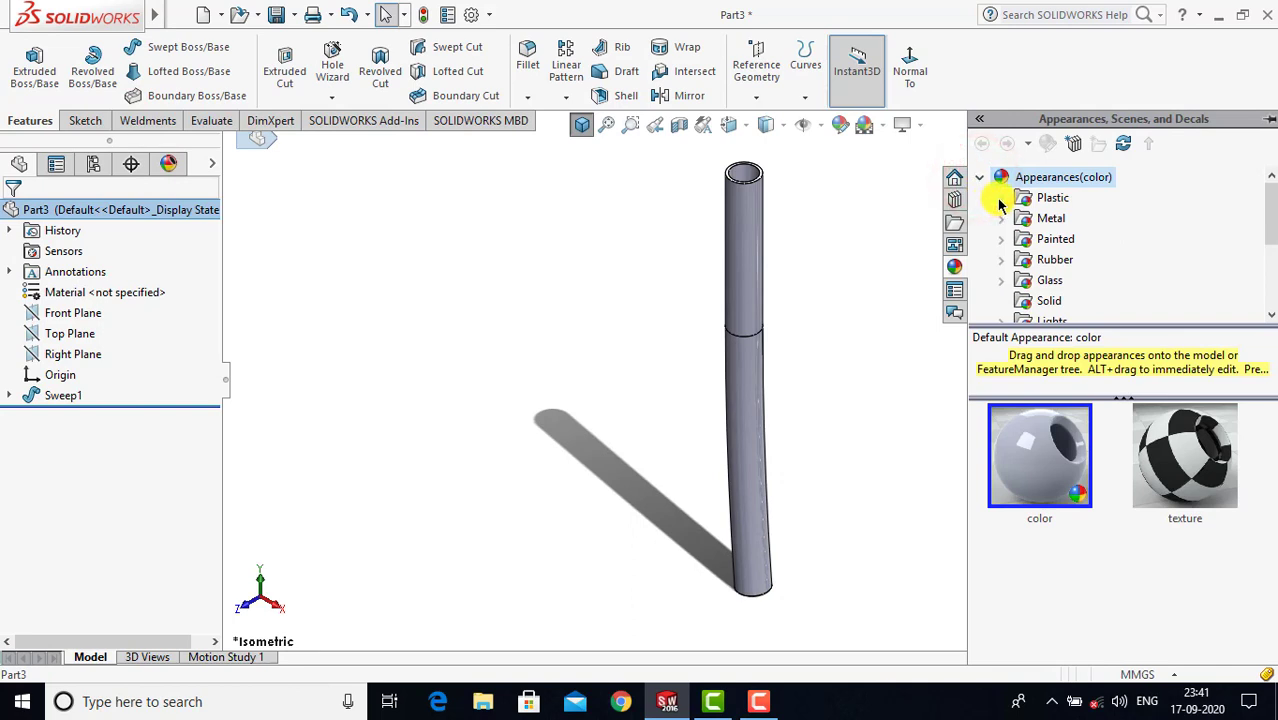
click(999, 200)
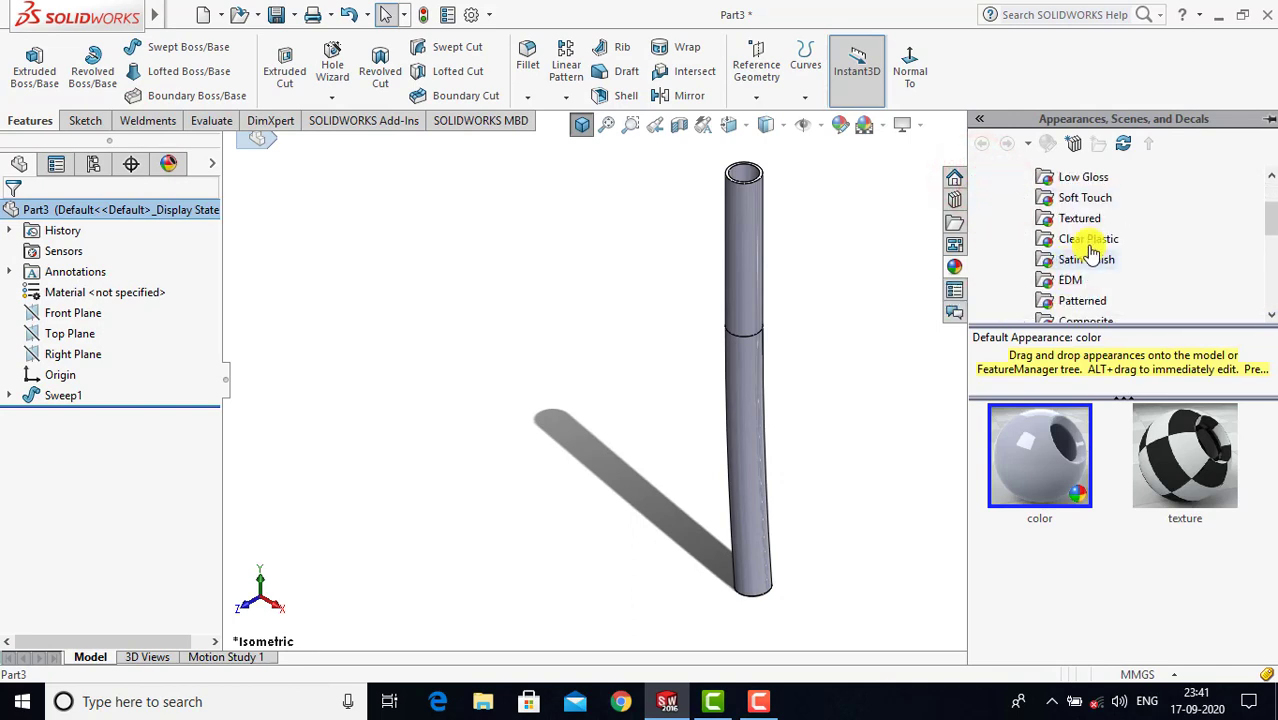
click(1079, 244)
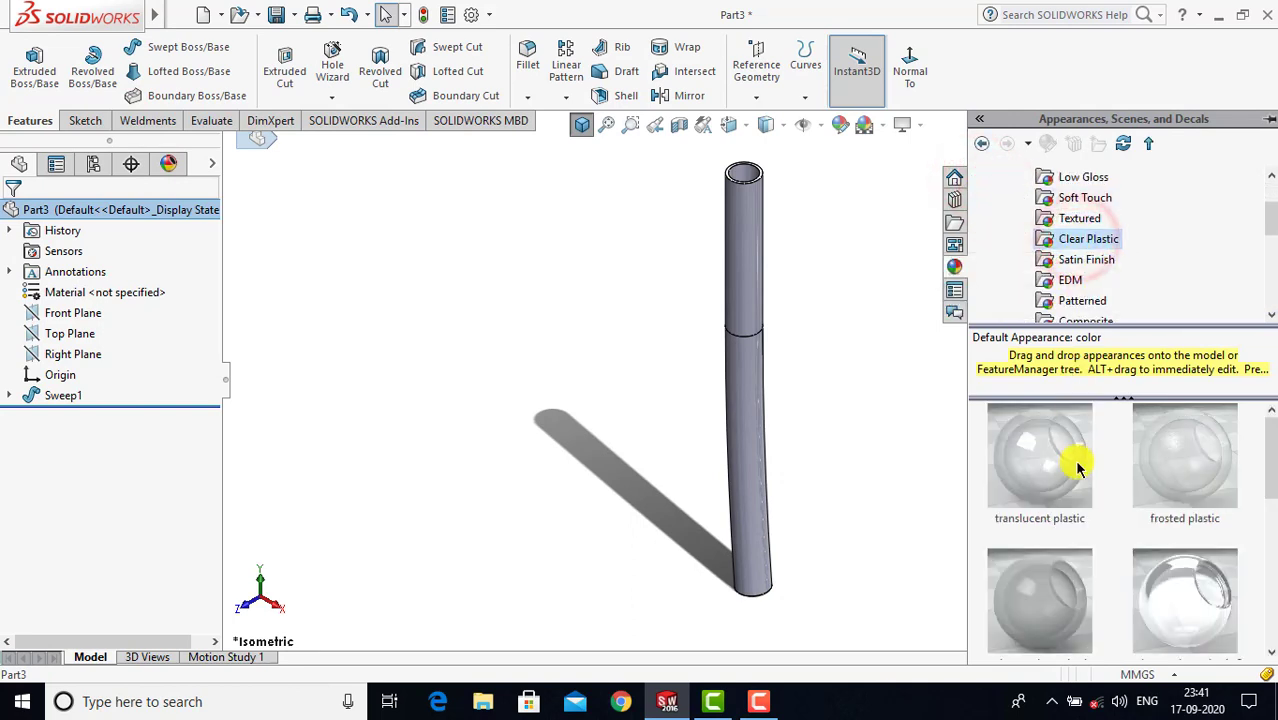
scroll(1077, 490, down, 1)
scroll(1075, 505, down, 1)
mouse_move(1075, 505)
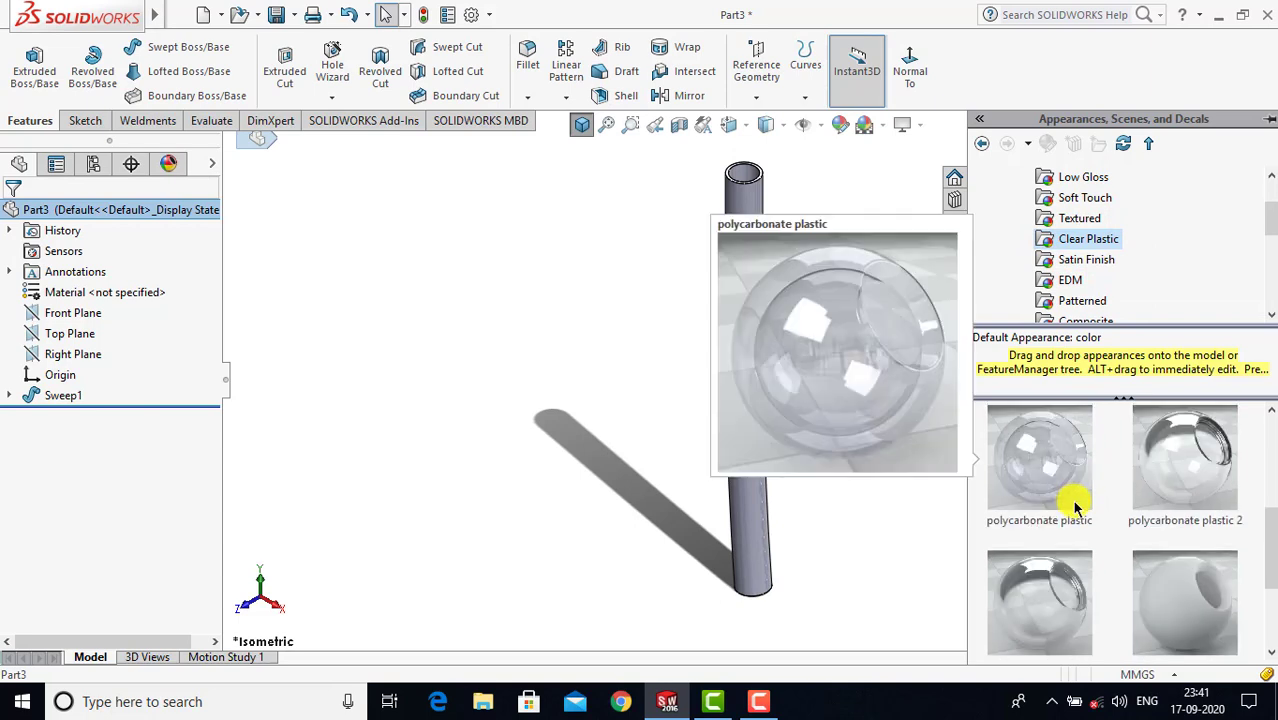
click(1043, 465)
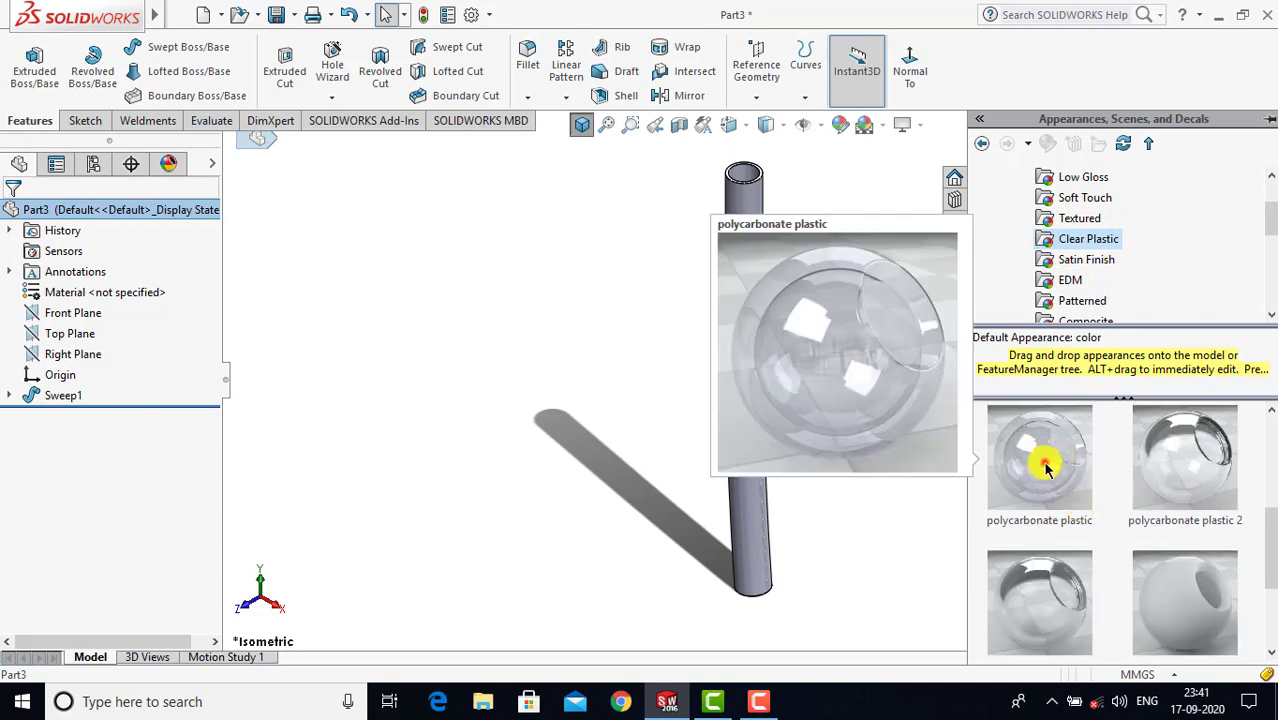
click(593, 314)
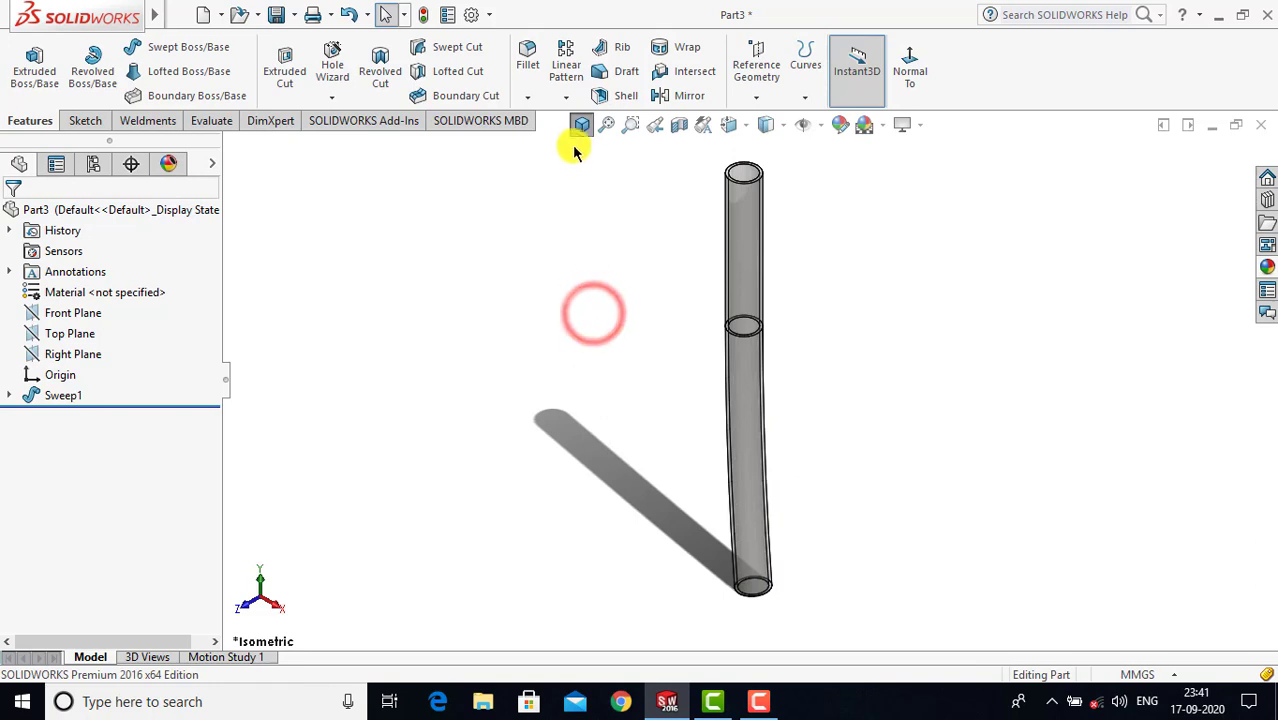
click(581, 125)
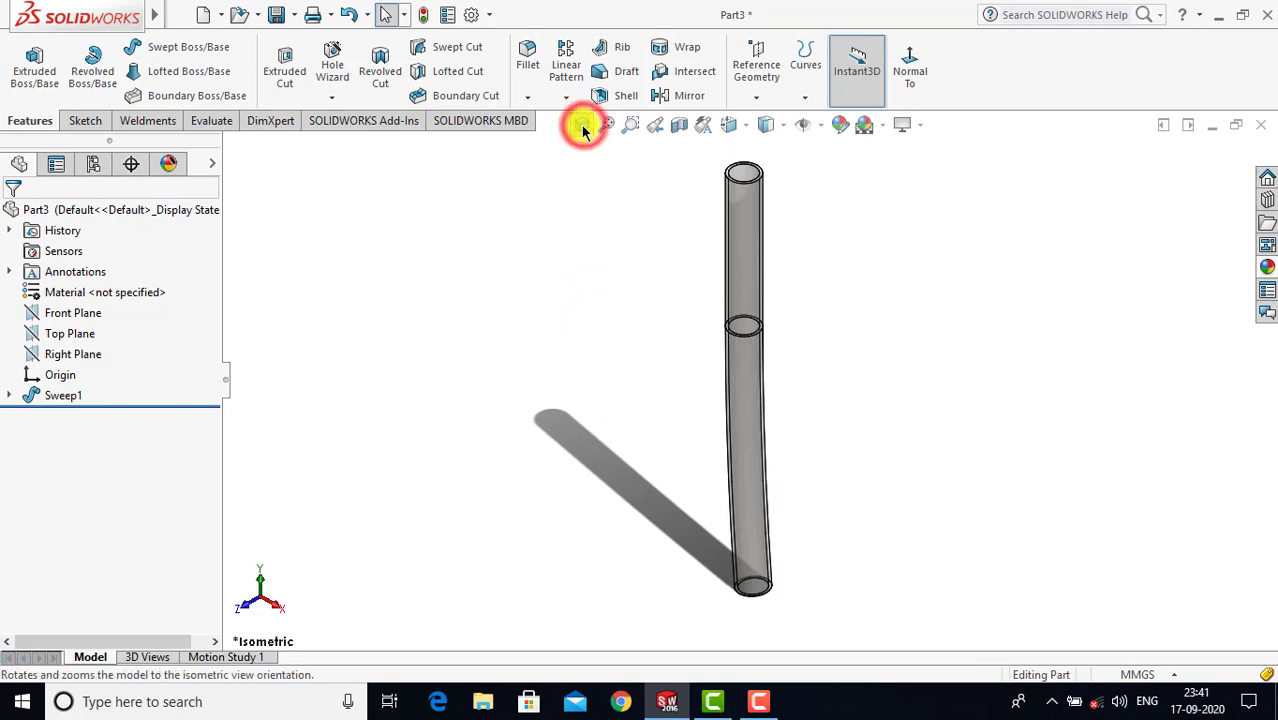
Step: Save the part as "tube" in the Handwash dispenser folder and close it
click(279, 16)
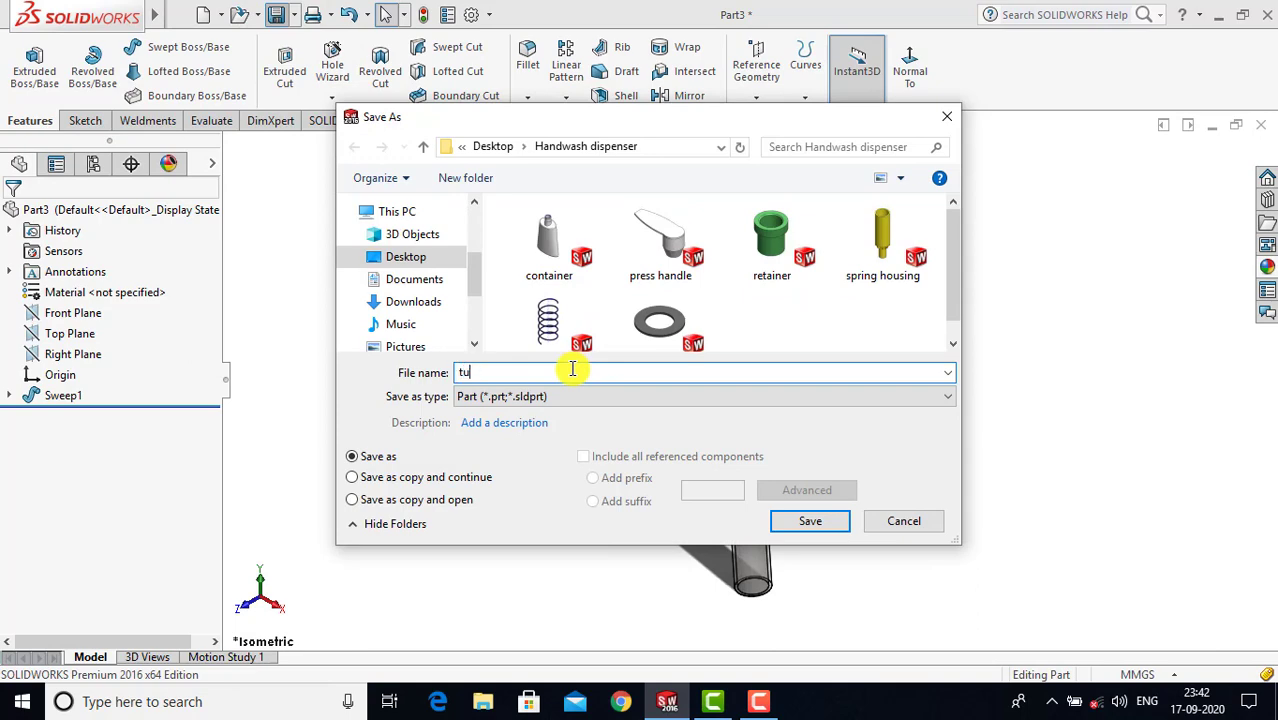
click(812, 521)
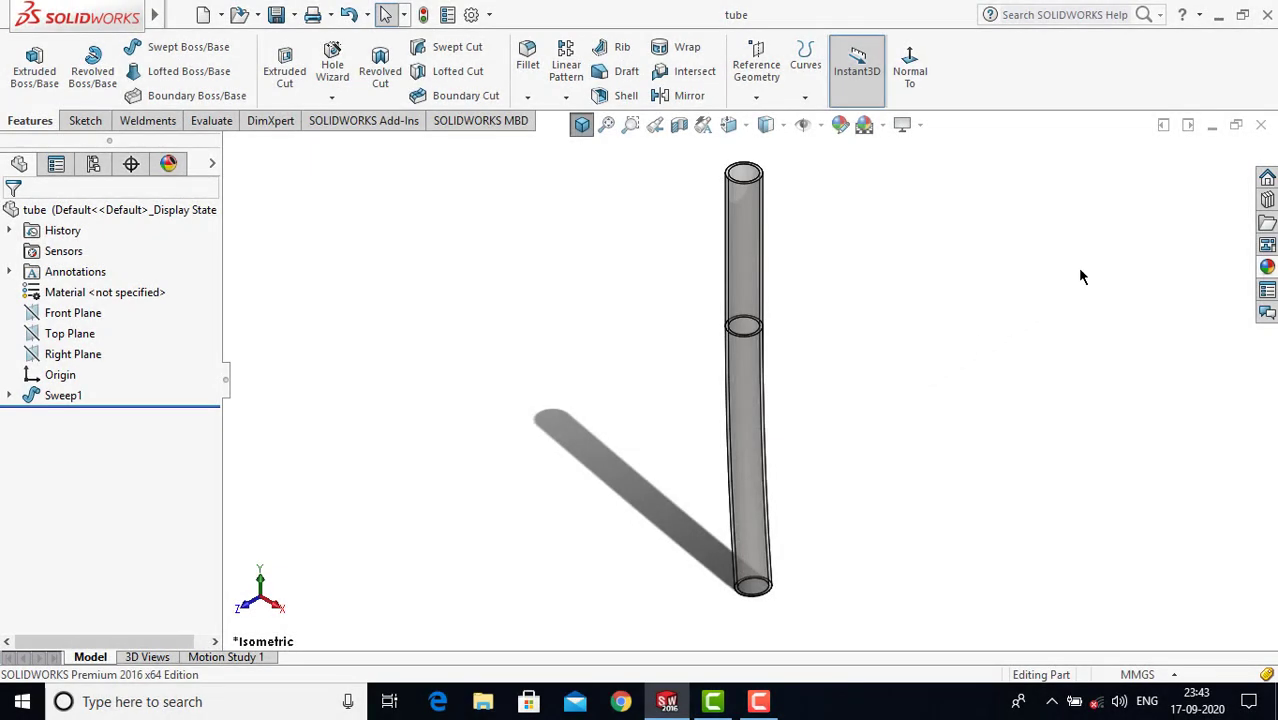
click(1261, 124)
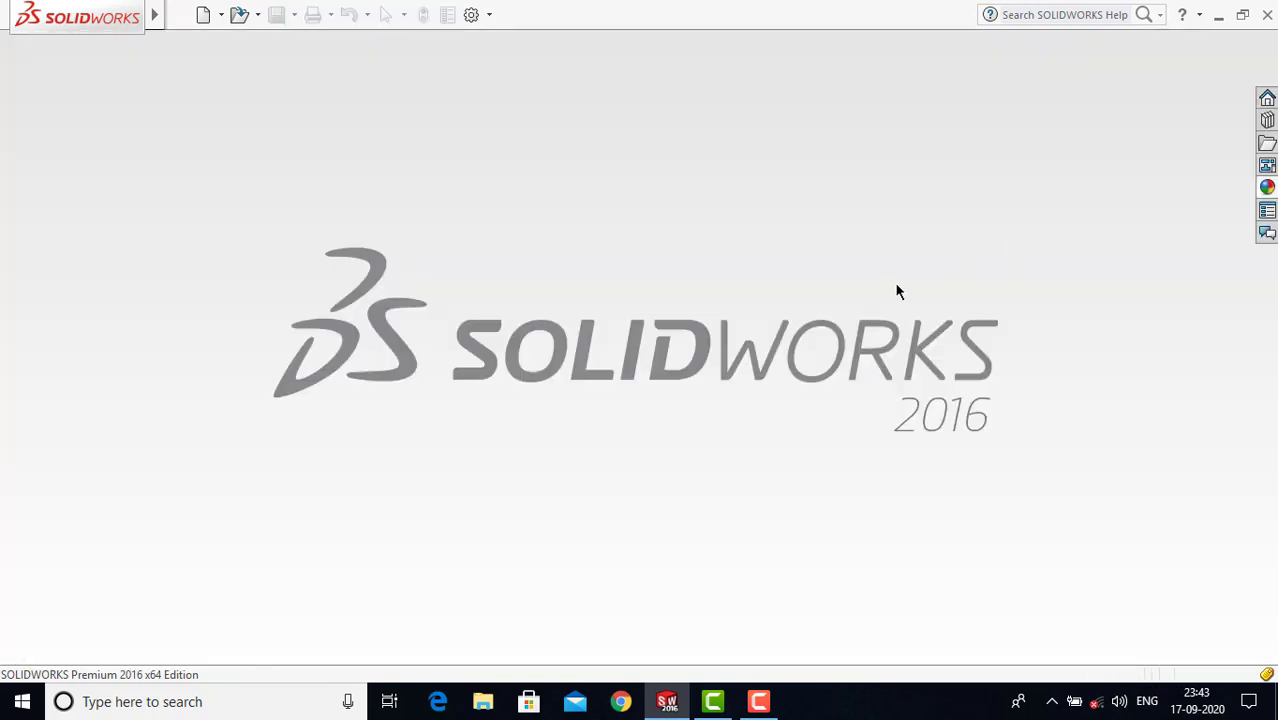
Step: Create a new part and set its scene to a plain white background
click(204, 15)
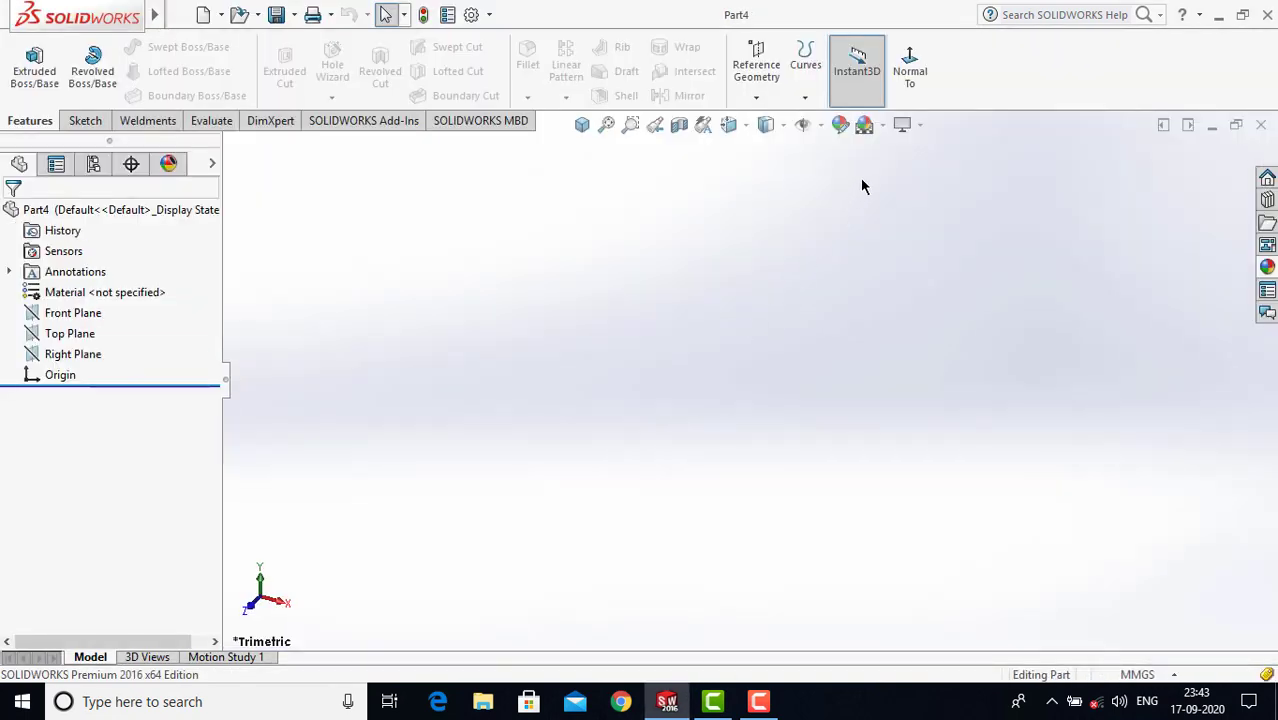
click(882, 125)
click(925, 172)
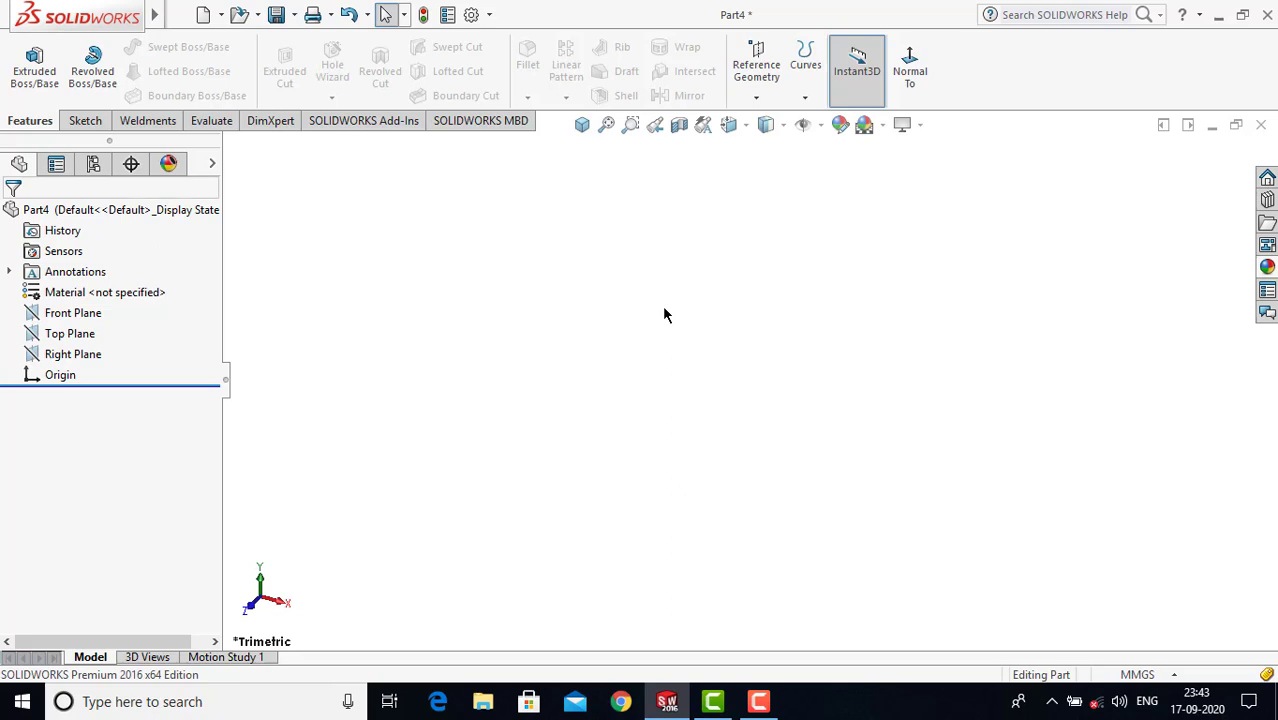
Step: On the Front Plane, sketch a vertical centerline down from the origin and a closed stepped profile on its positive X side
click(85, 120)
click(26, 60)
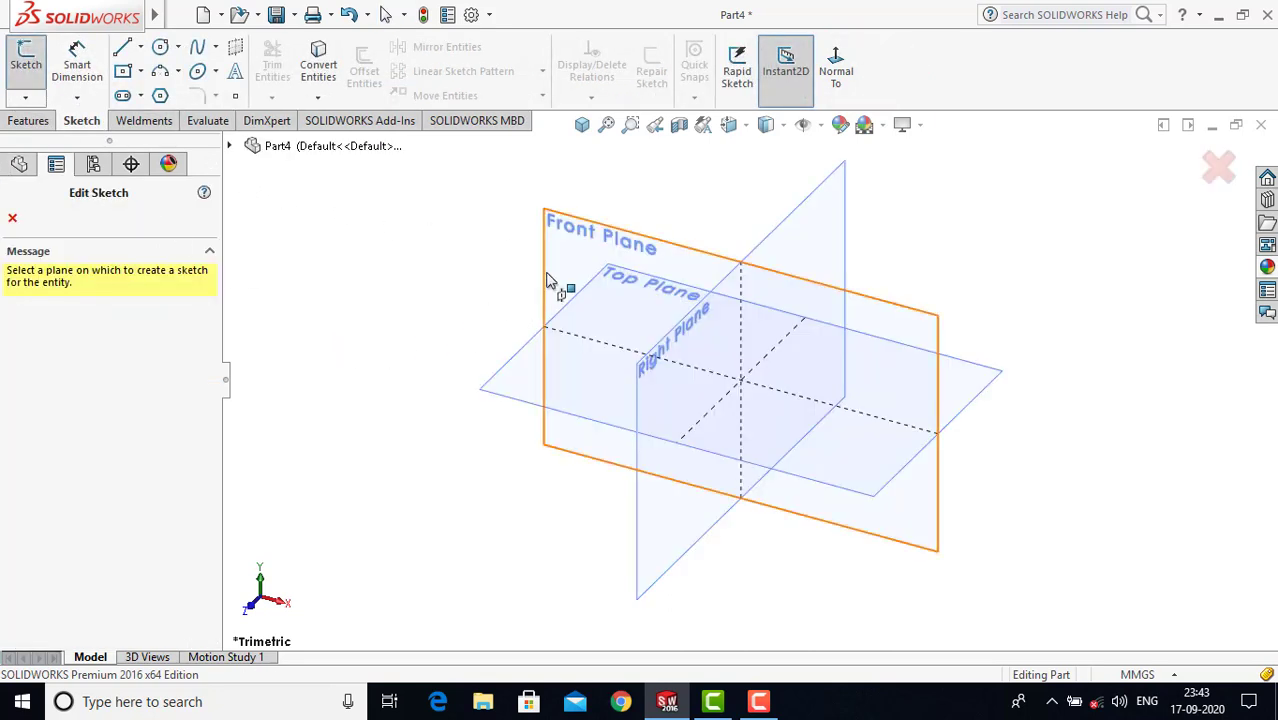
click(544, 270)
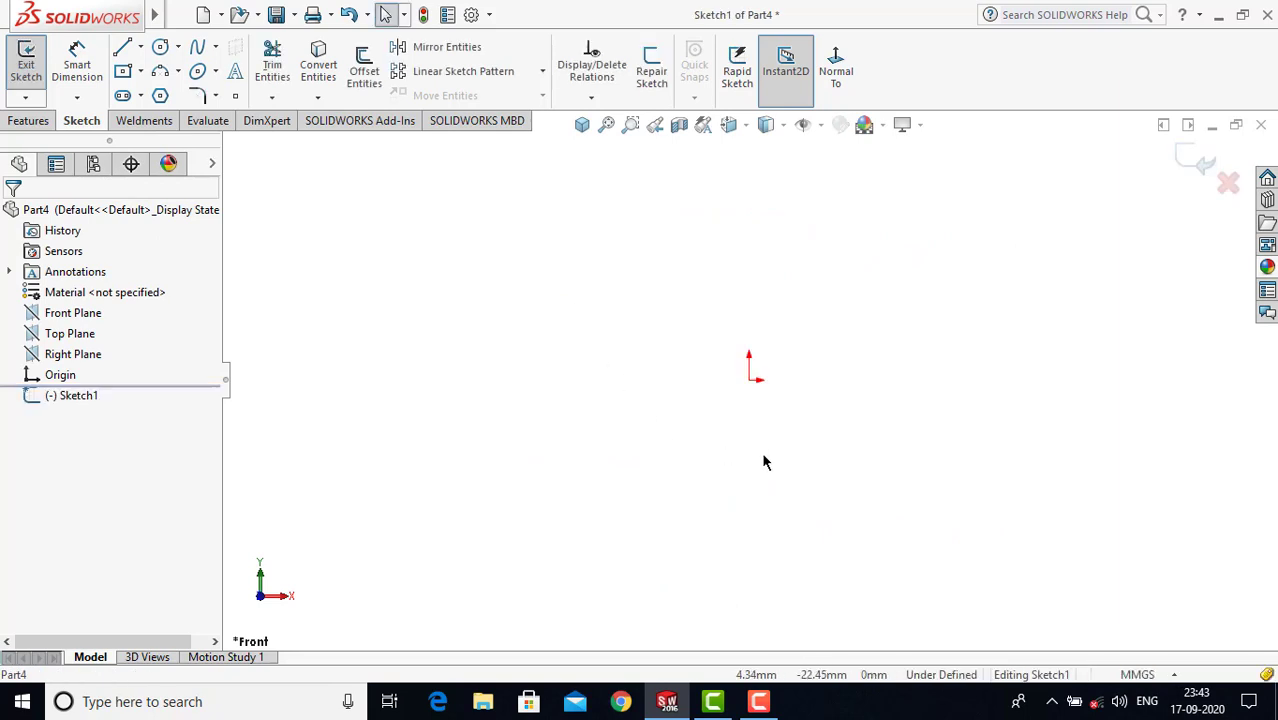
scroll(760, 462, down, 3)
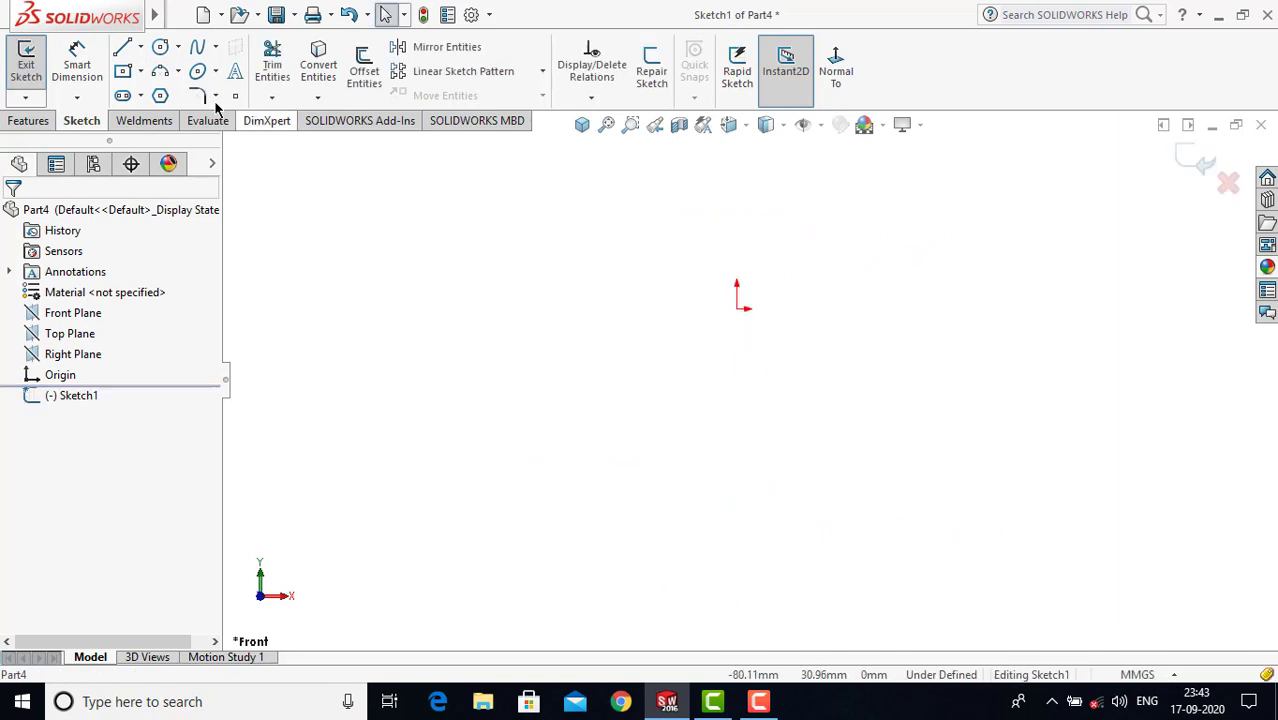
click(140, 47)
click(170, 94)
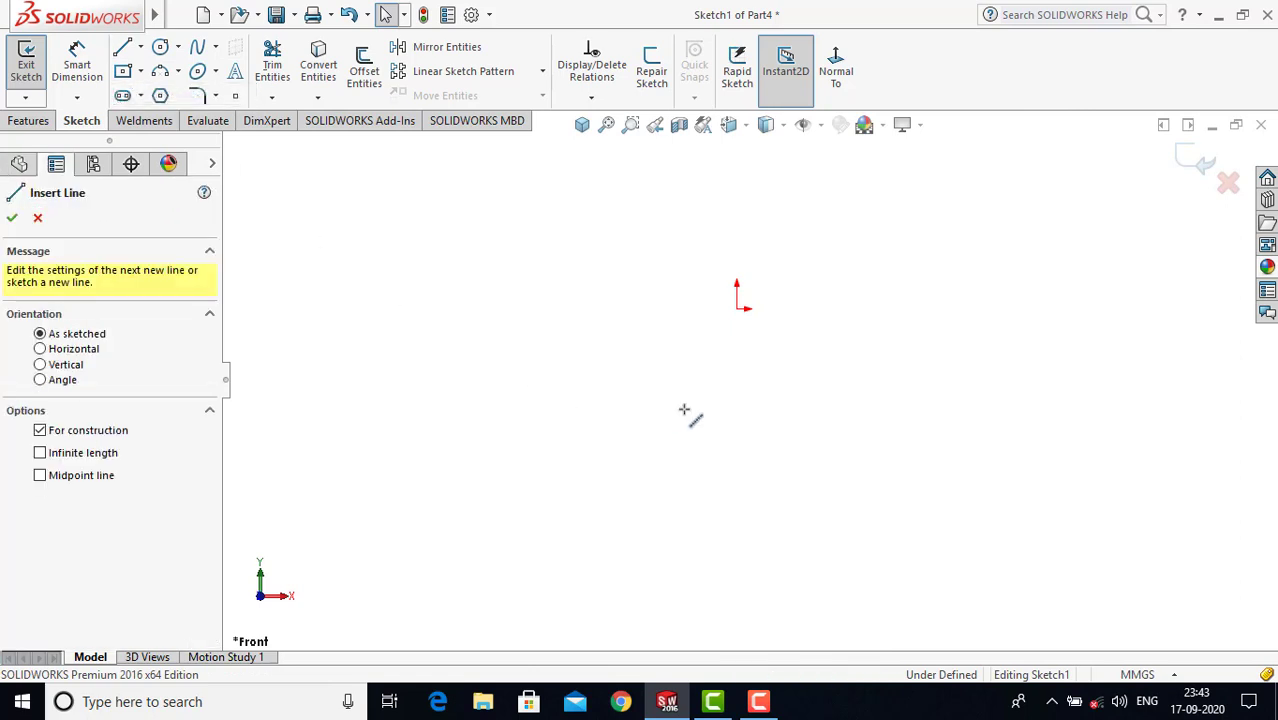
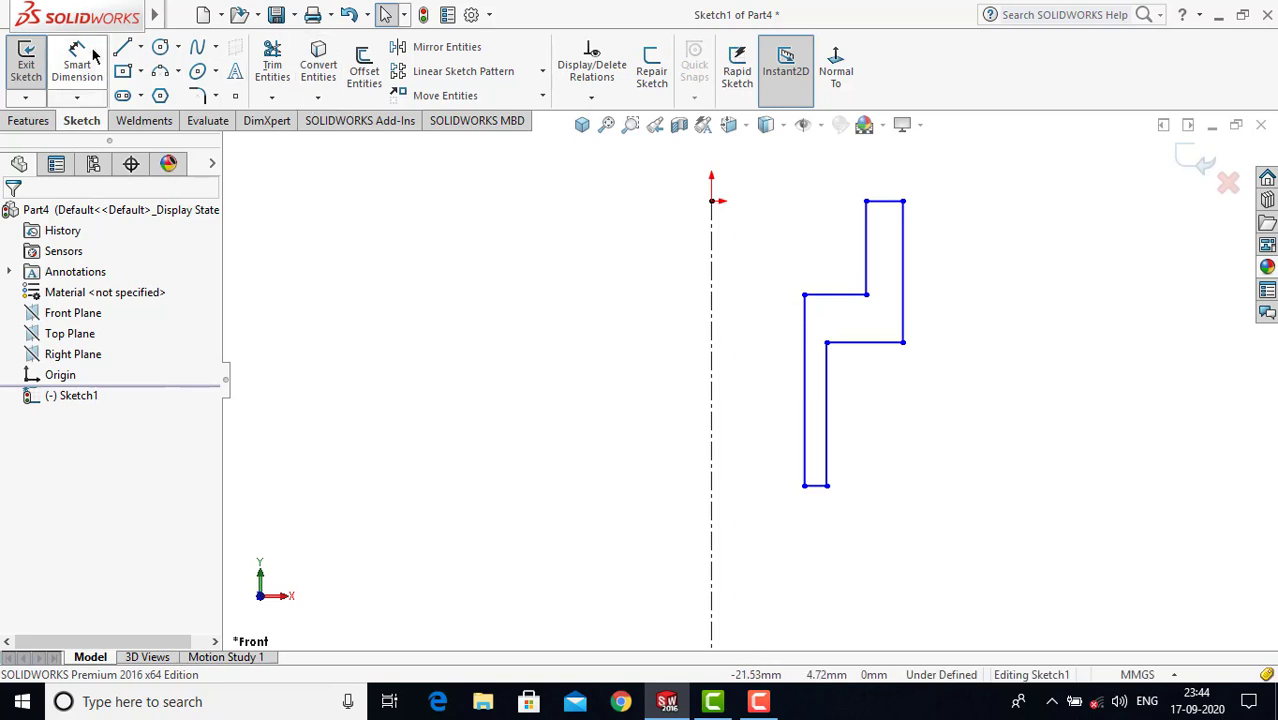
Step: Dimension the distance from the centerline to the profile's upper inner vertical line and set it to 5 mm
click(90, 68)
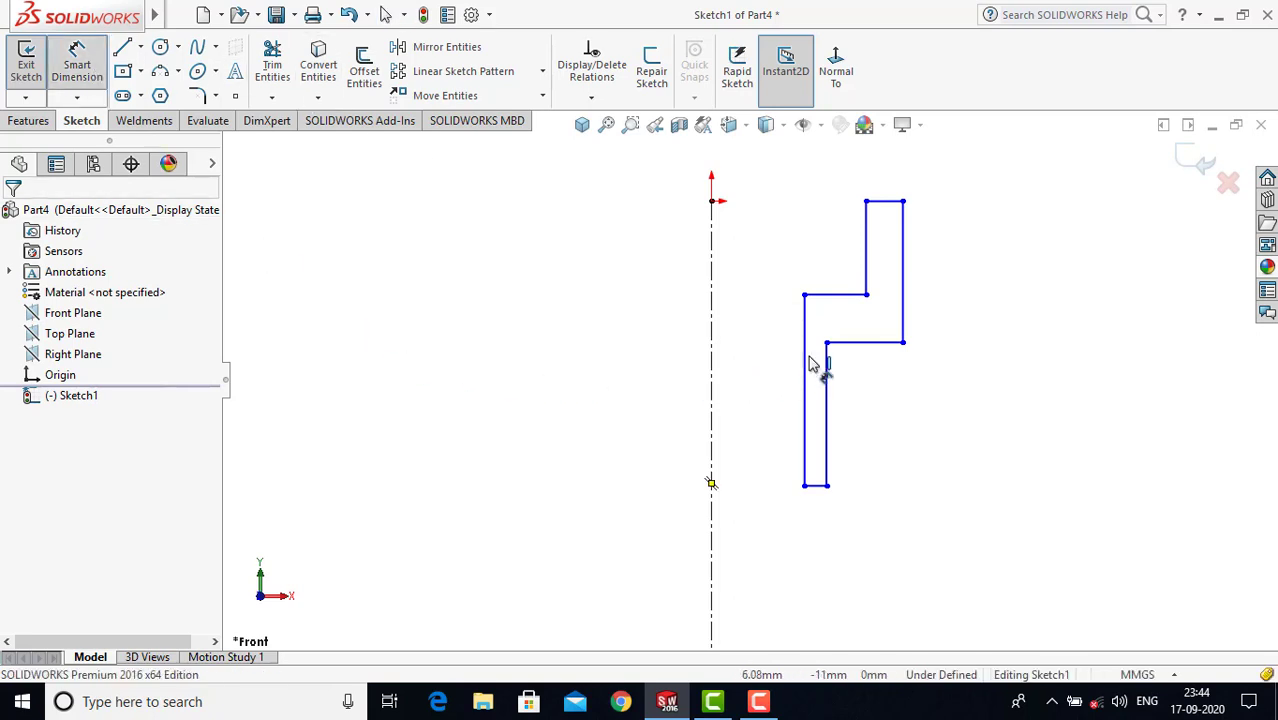
click(712, 257)
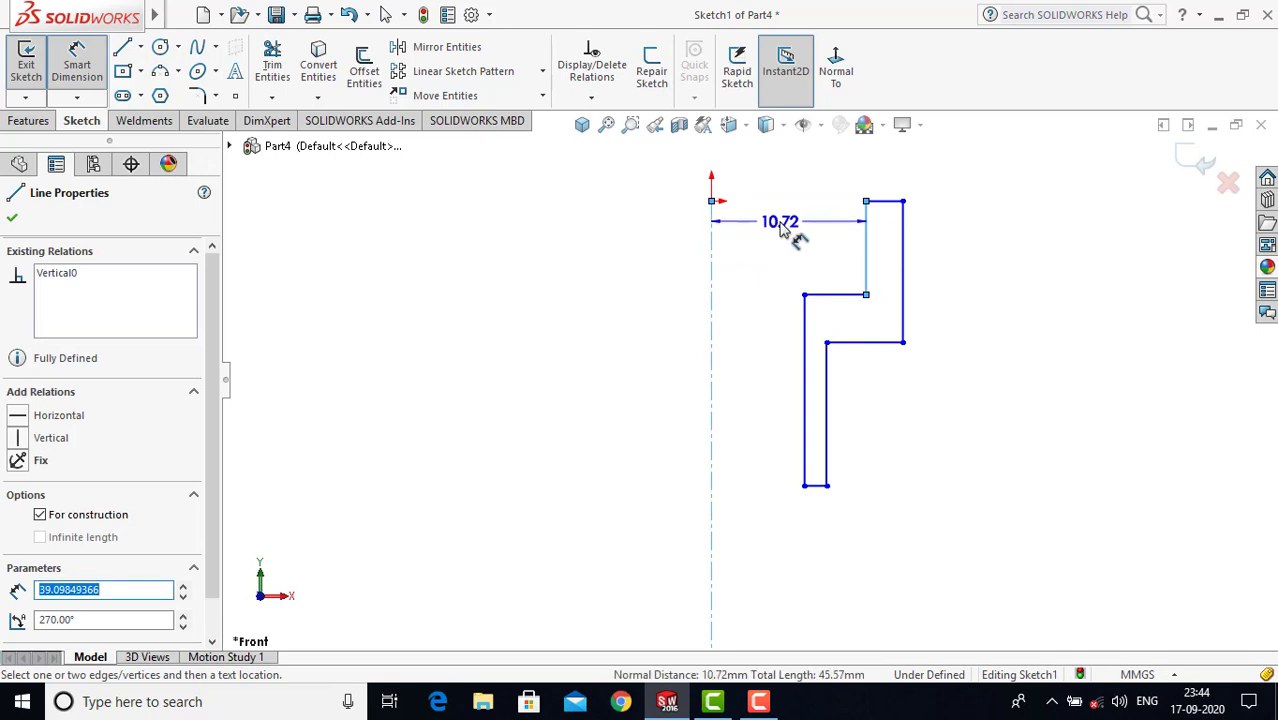
click(783, 229)
text(5)
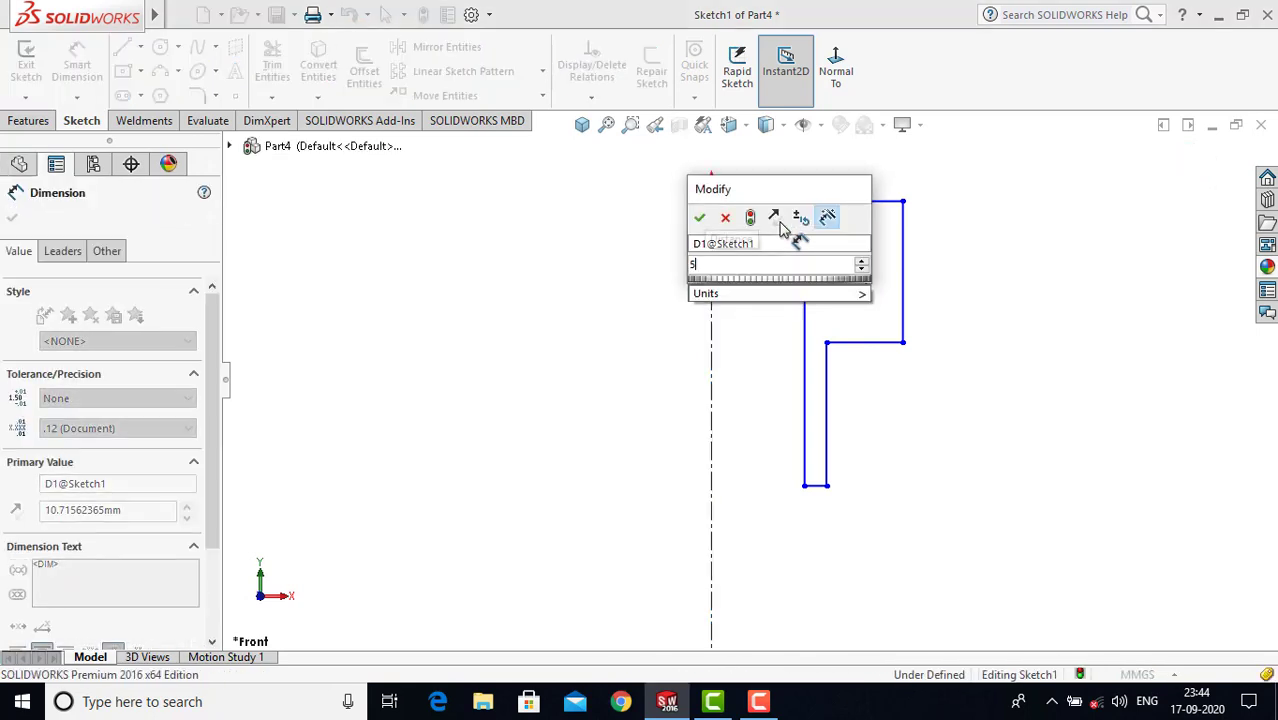
key(Return)
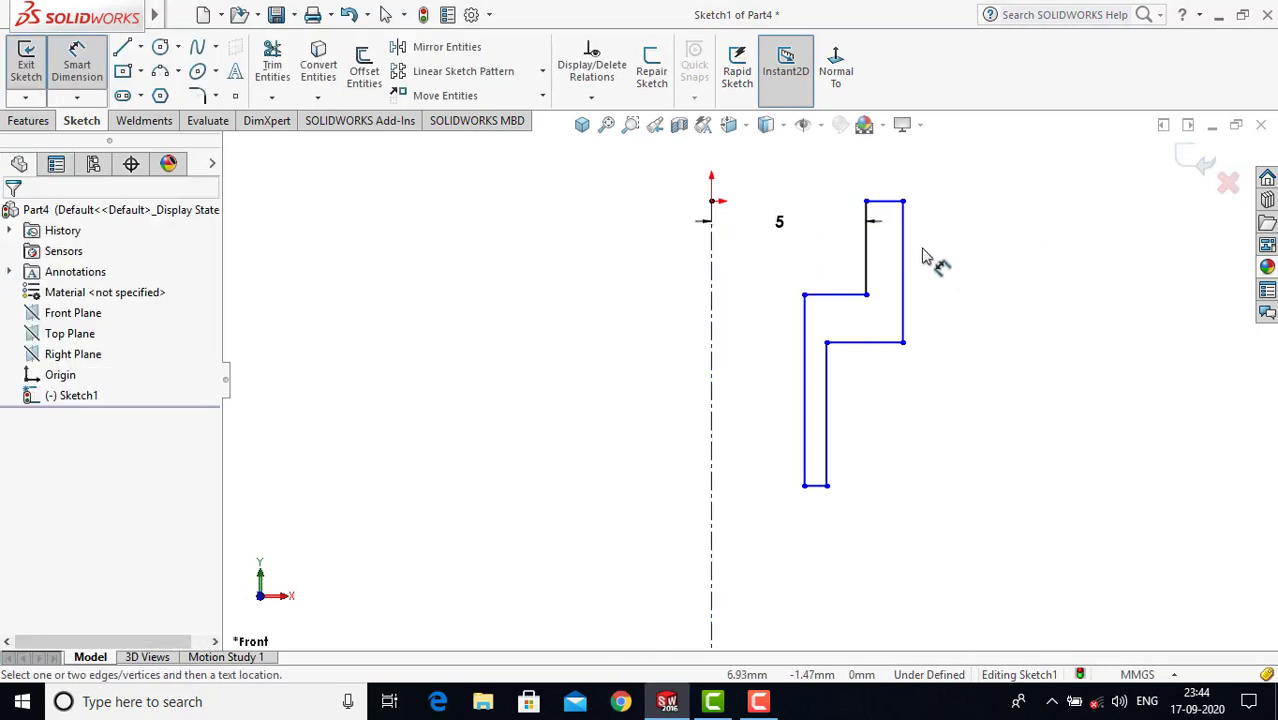
Step: Dimension the distance from the centerline to the profile's upper outer vertical line and set it to 6 mm
click(906, 258)
click(713, 270)
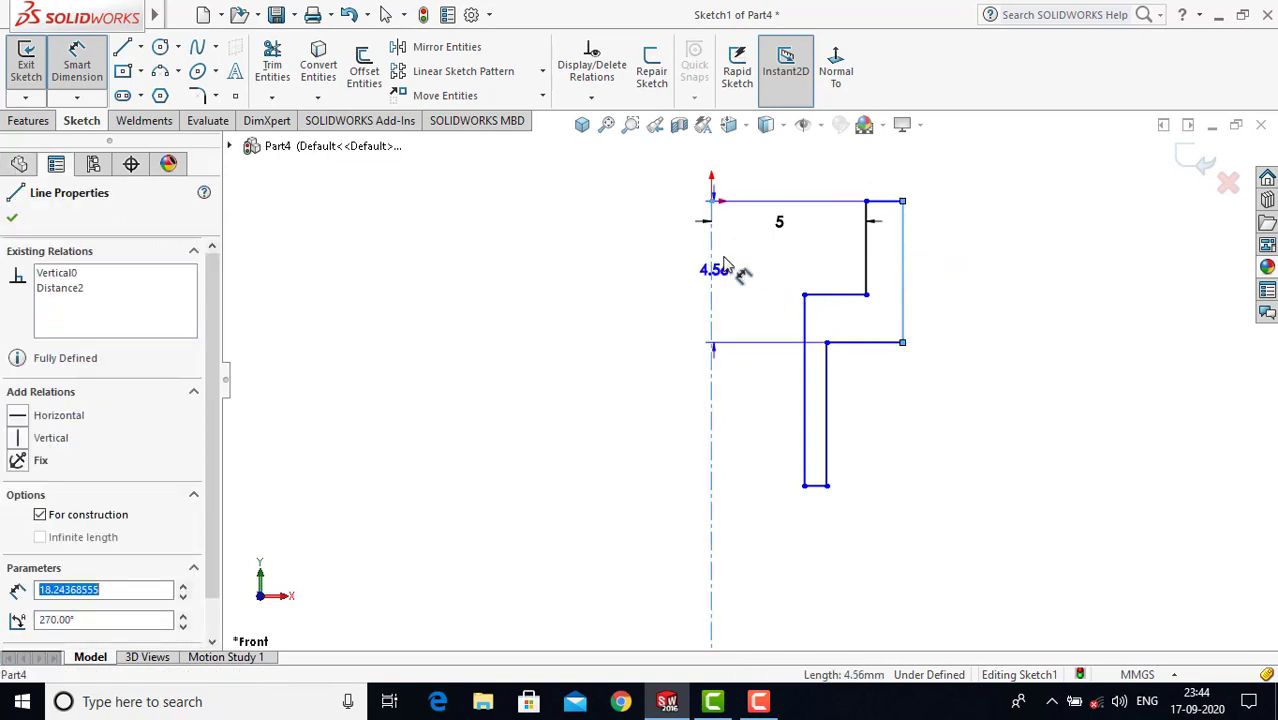
click(808, 166)
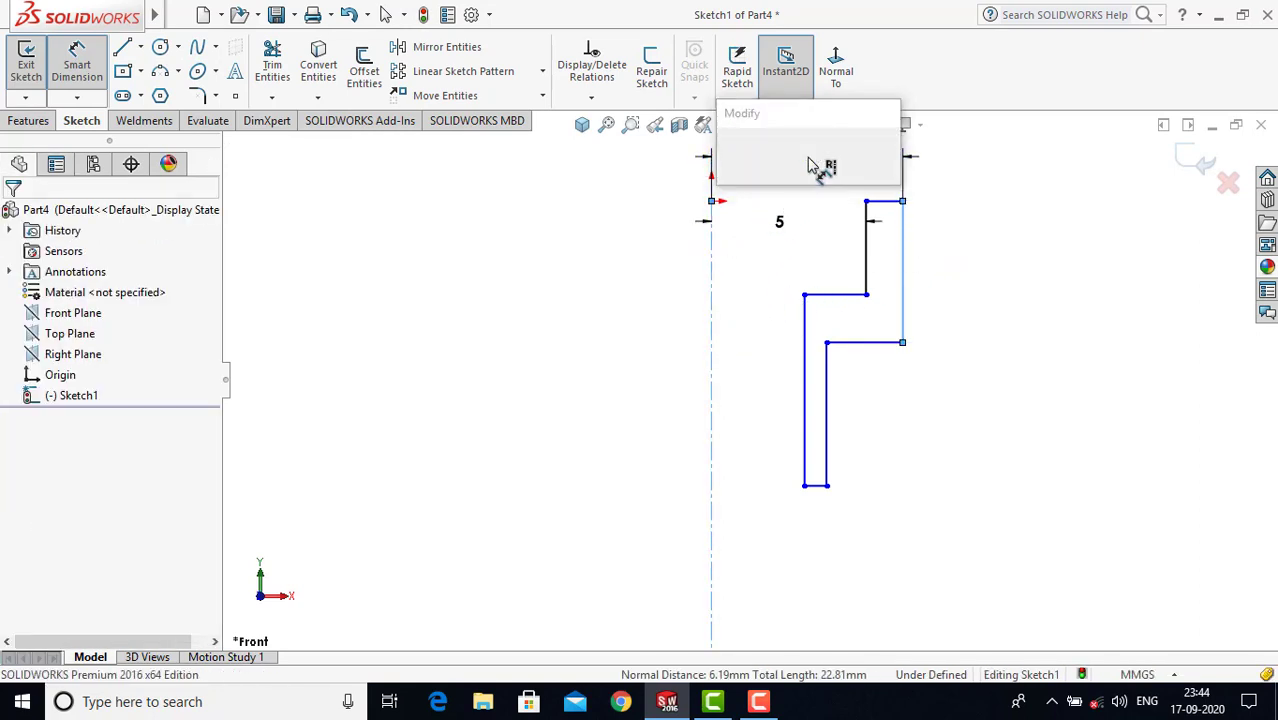
text(6)
key(Return)
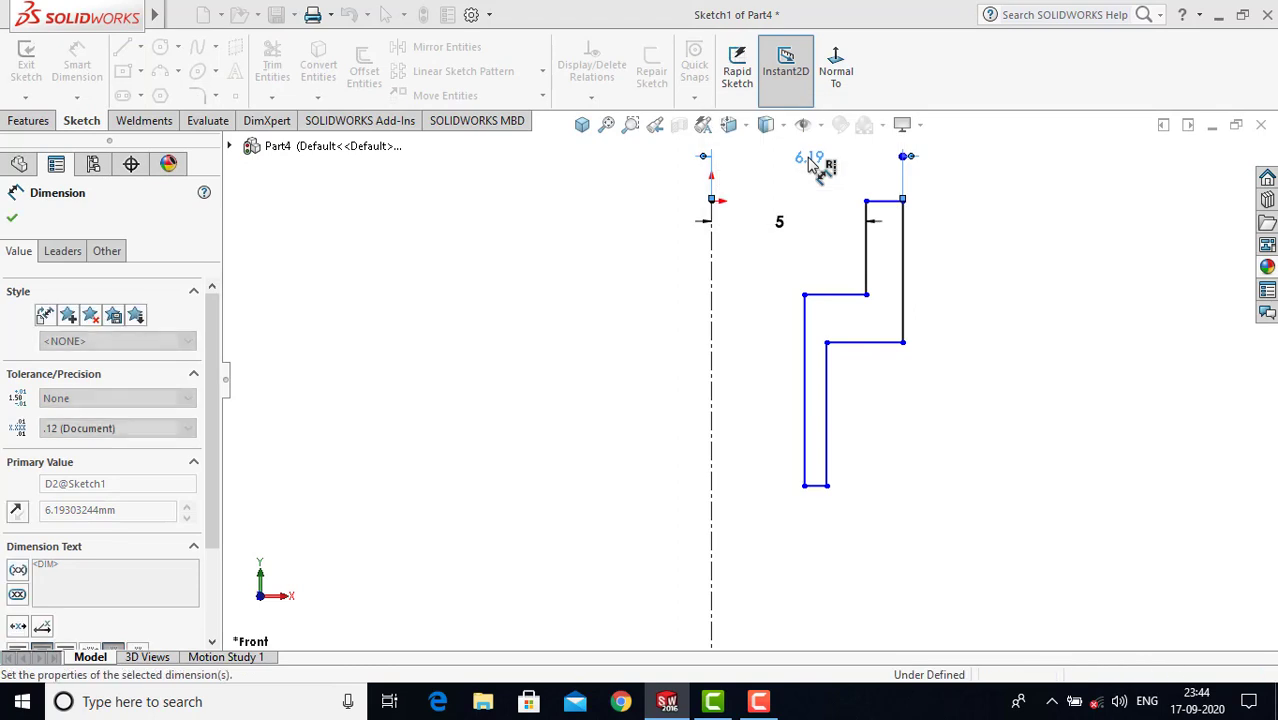
Step: Dimension the distance from the centerline to the profile's lower inner vertical line and set it to 2.50 mm
click(765, 322)
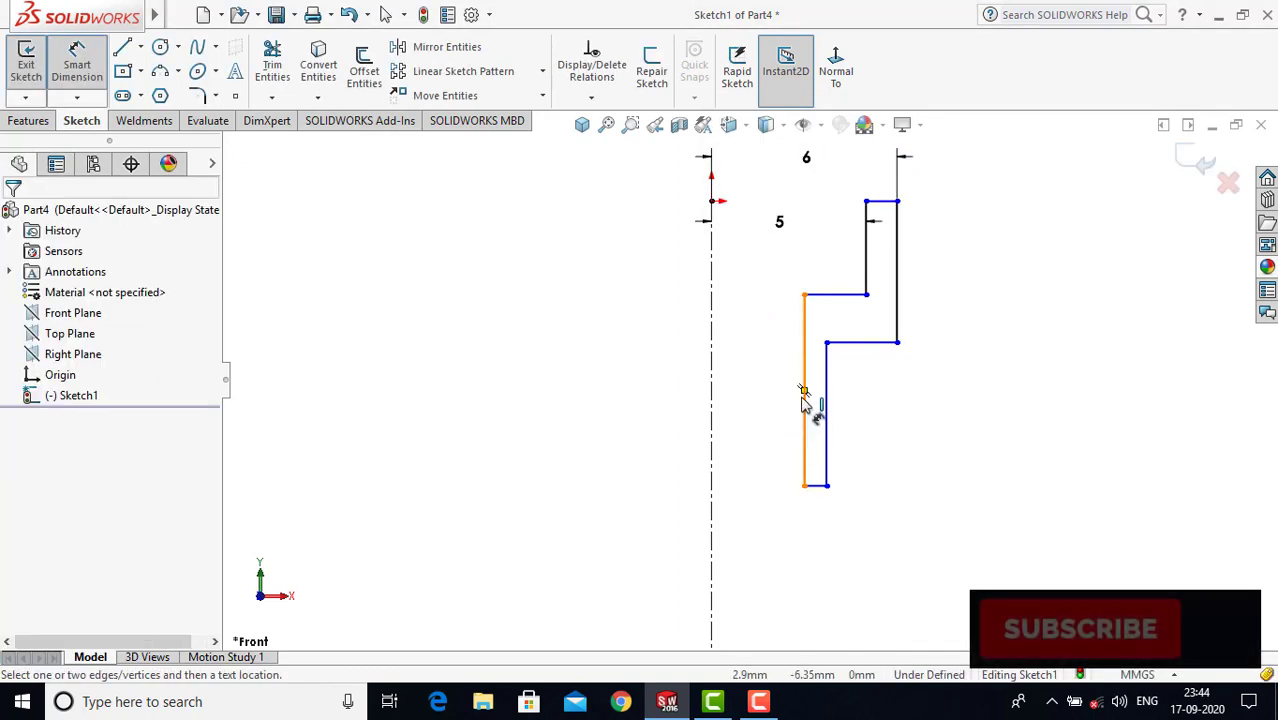
click(804, 402)
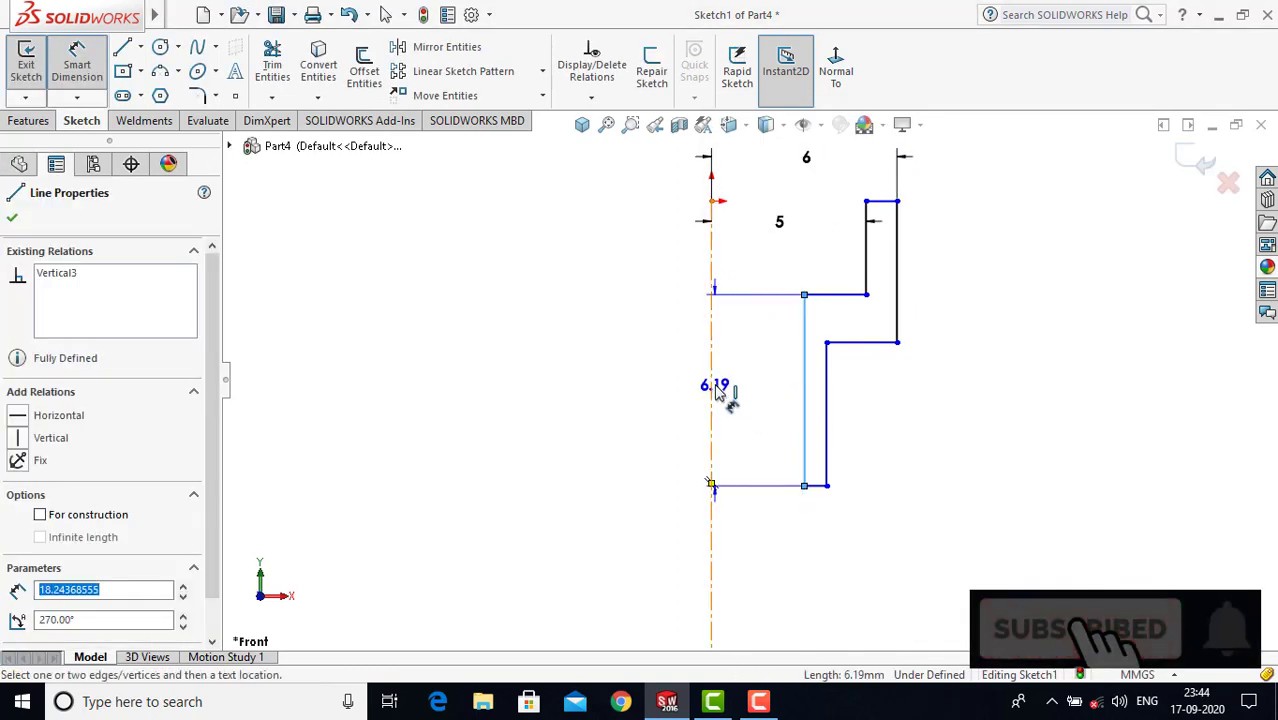
click(713, 392)
click(765, 402)
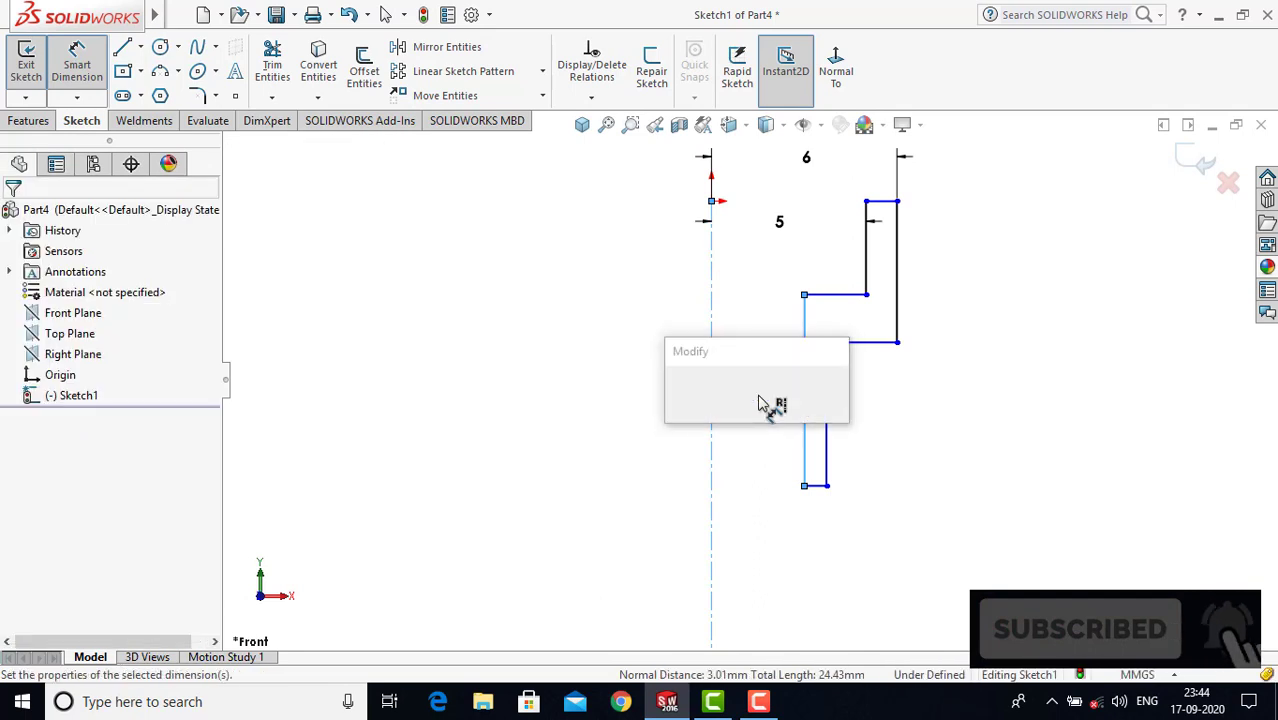
key(Return)
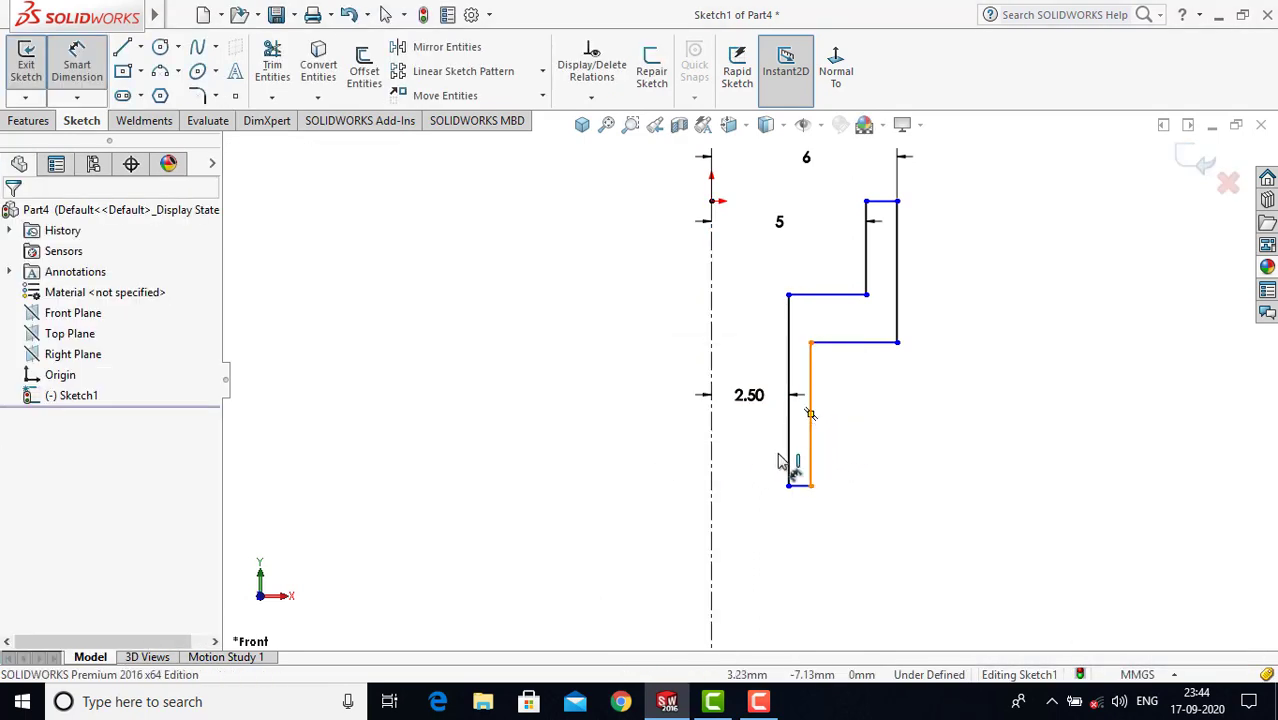
Step: Dimension the distance from the centerline to the profile's lower outer vertical line and set it to 4.50 mm
click(781, 460)
click(712, 433)
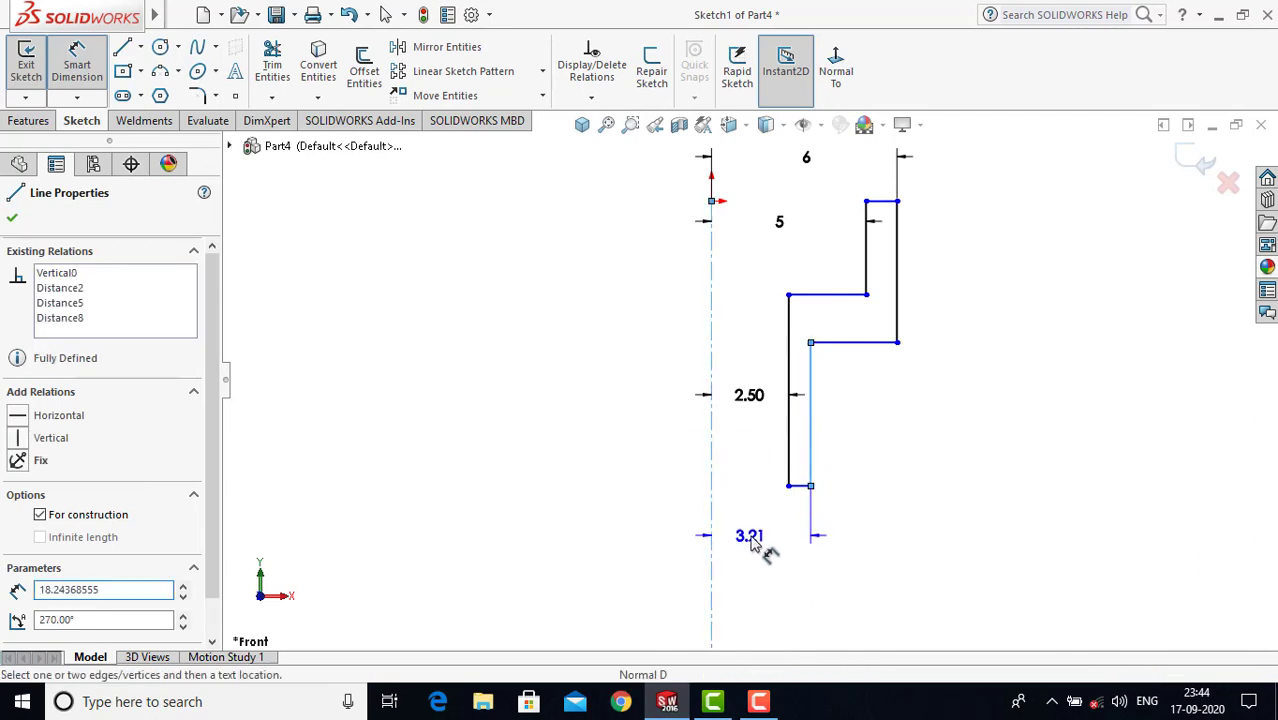
click(755, 543)
text(4.)
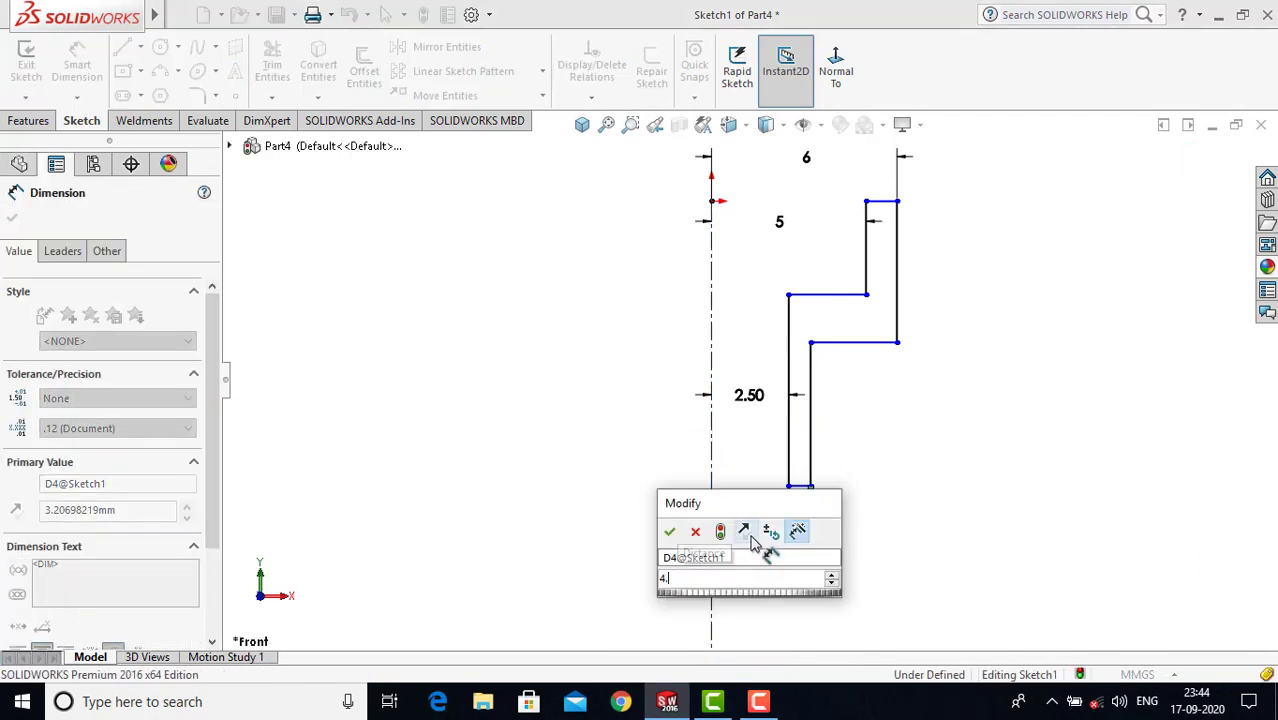
text(5)
key(Return)
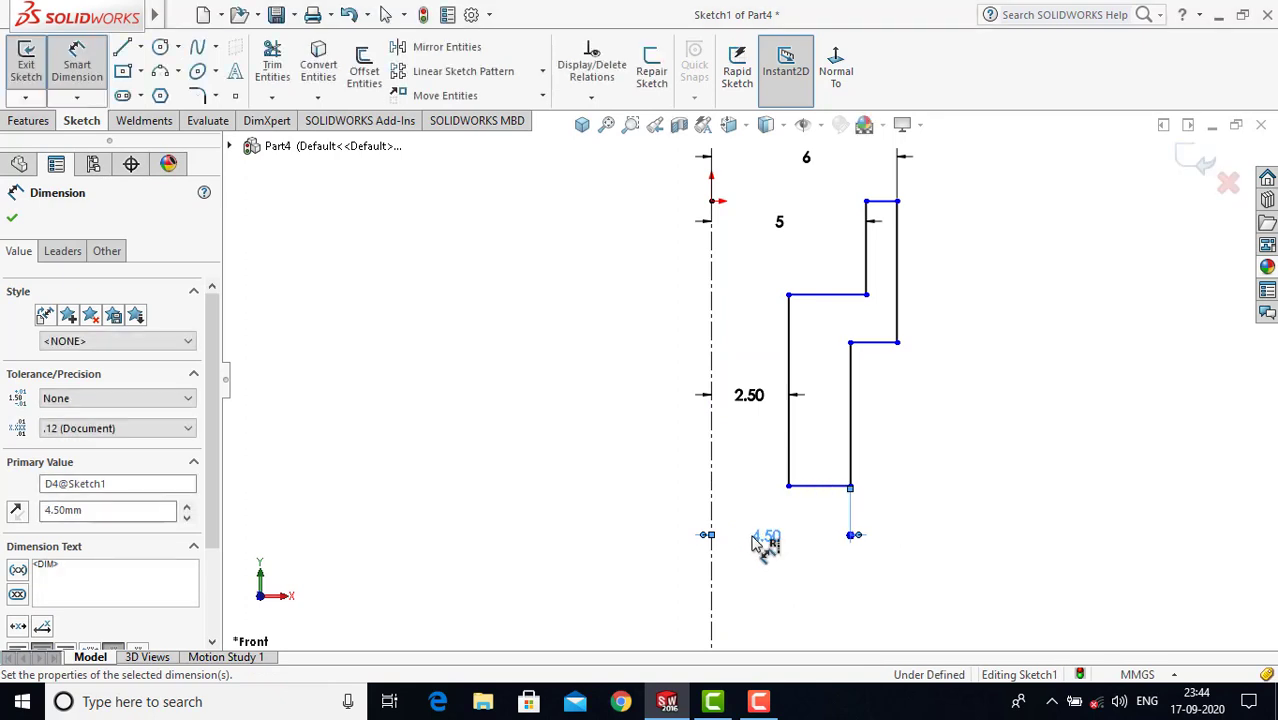
key(Escape)
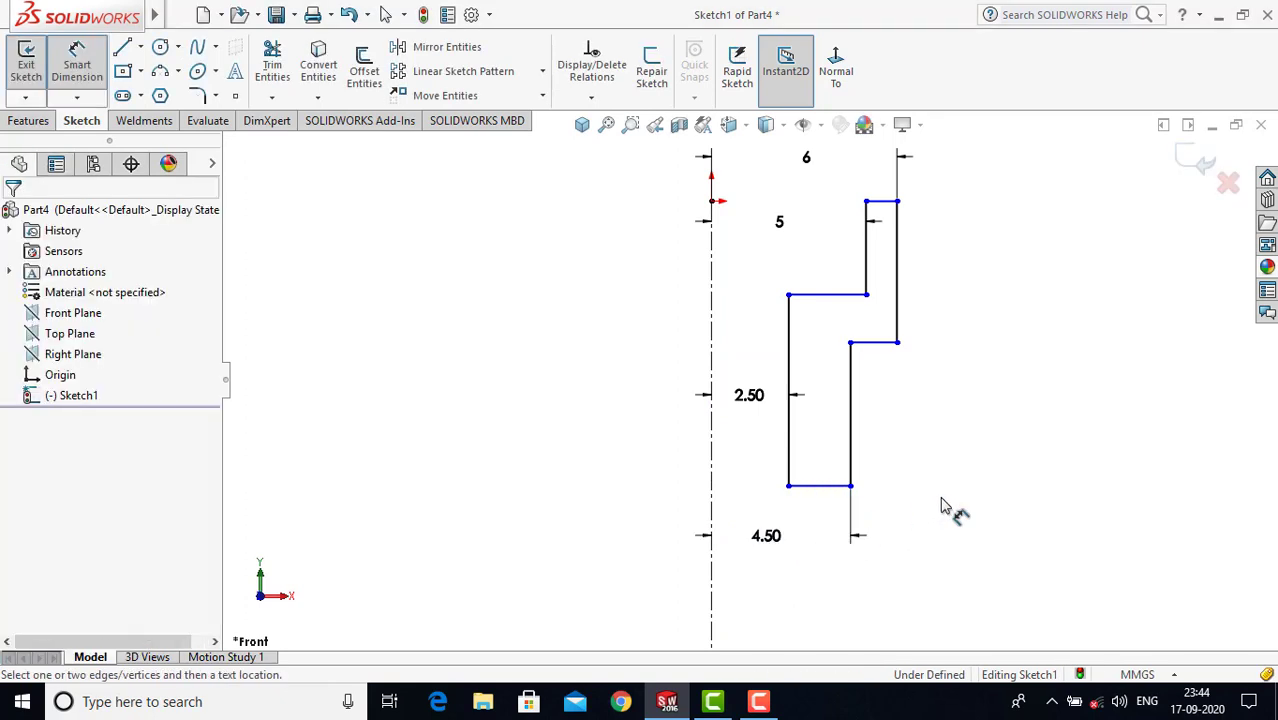
Step: Dimension the length of the profile's upper inner vertical line and set it to 5 mm
click(866, 270)
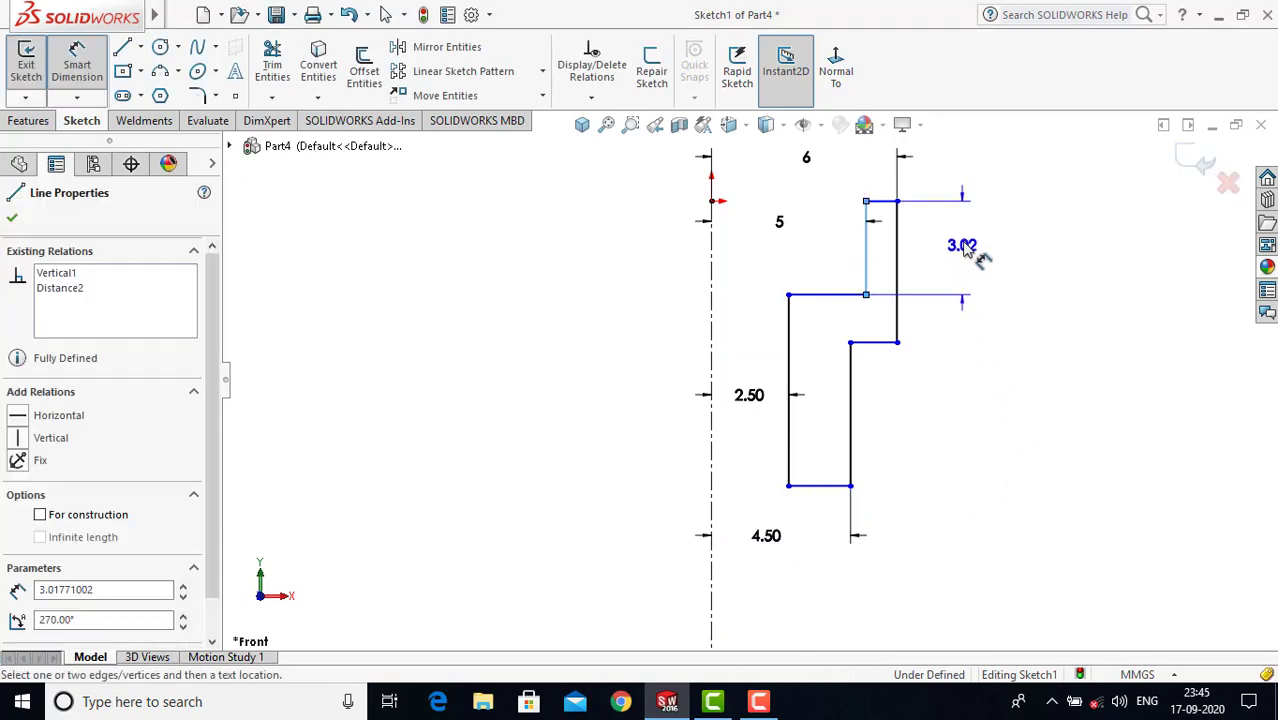
click(968, 250)
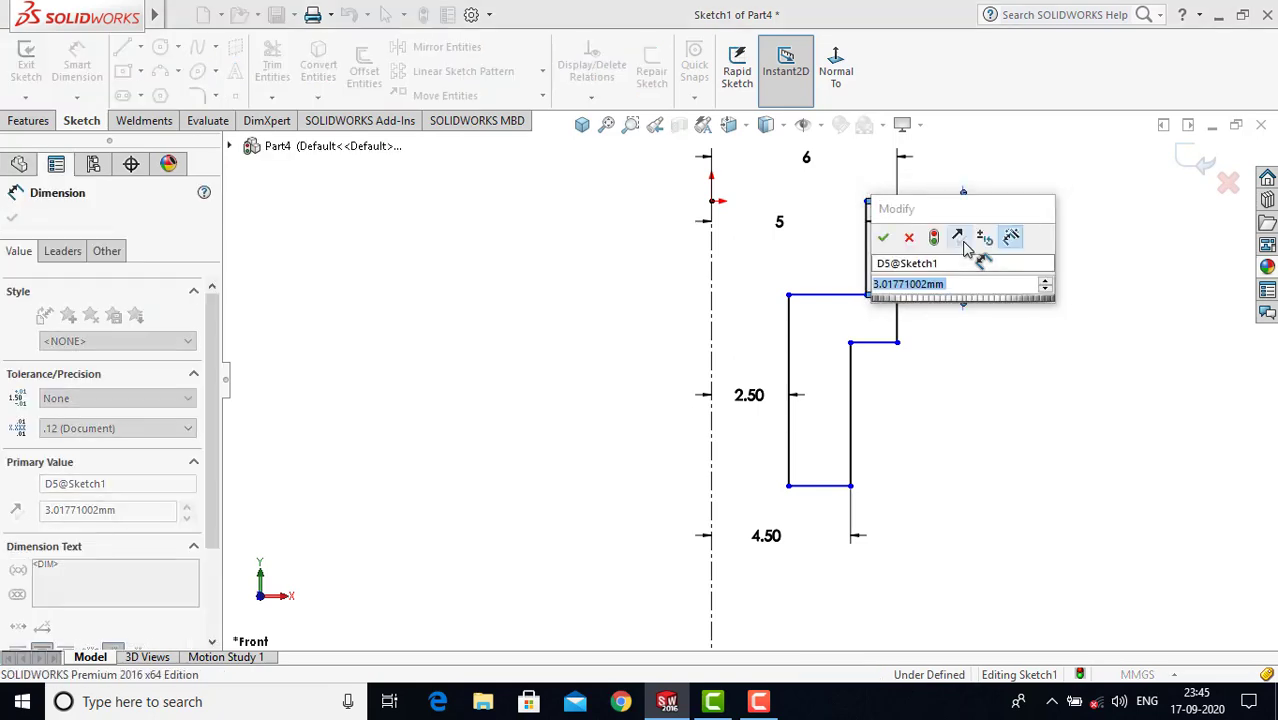
key(Return)
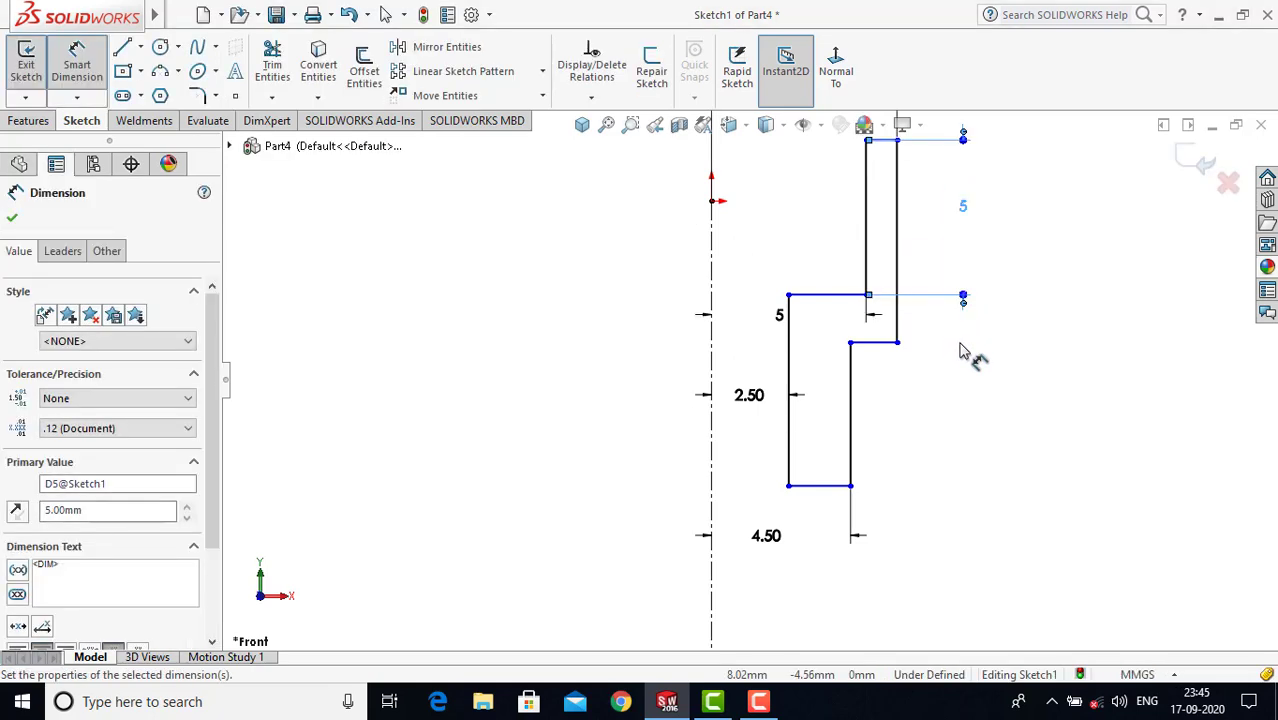
Step: Dimension the length of the profile's upper outer vertical line and set it to 6 mm
click(903, 238)
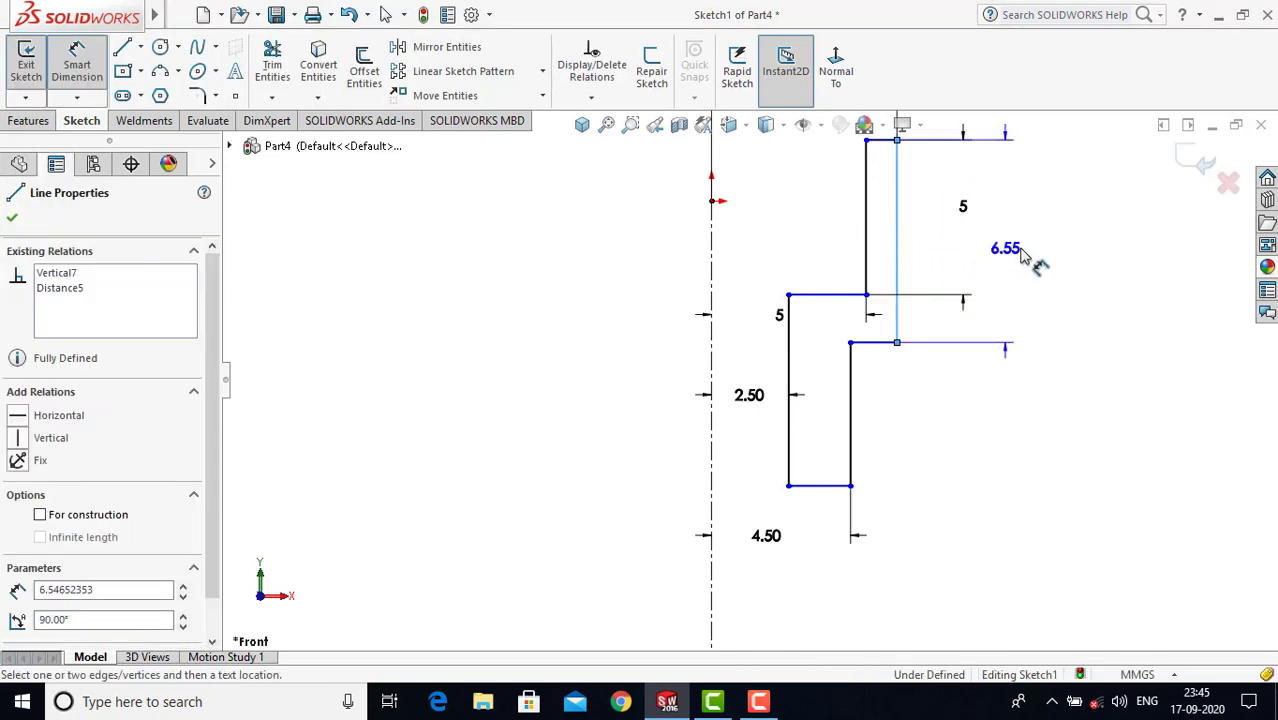
click(1033, 255)
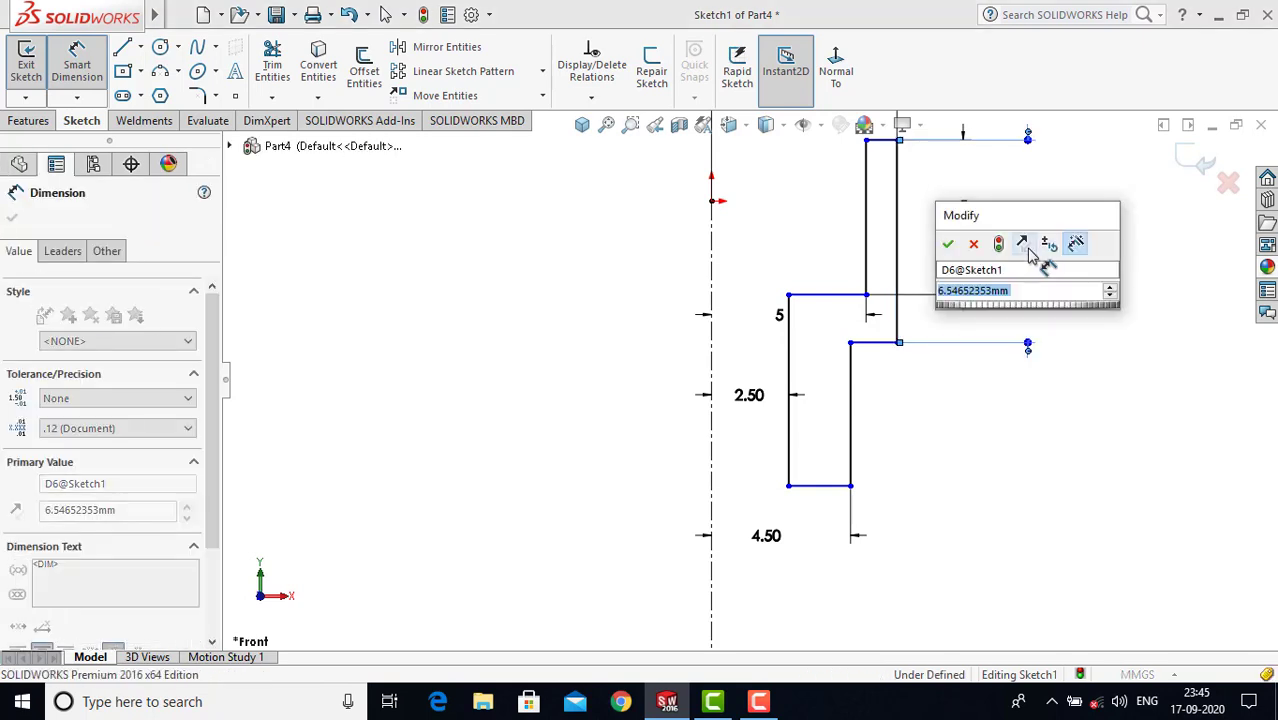
text(6)
key(Return)
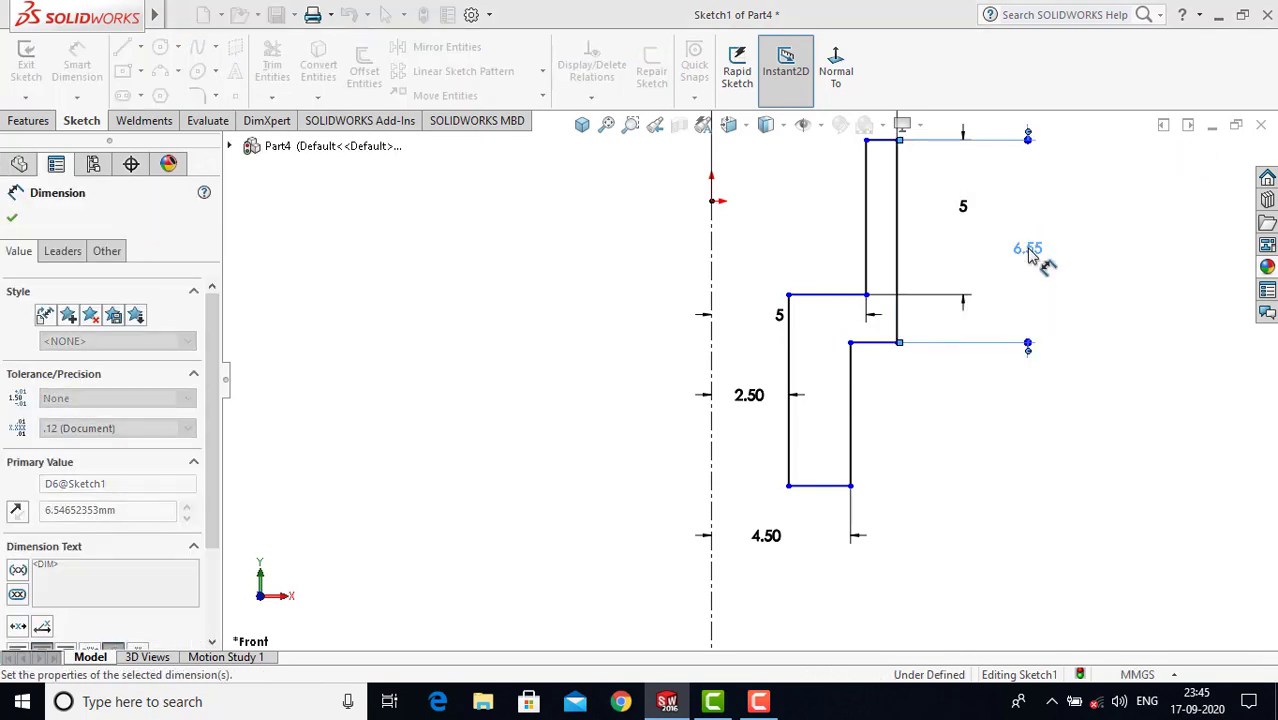
key(Escape)
key(f)
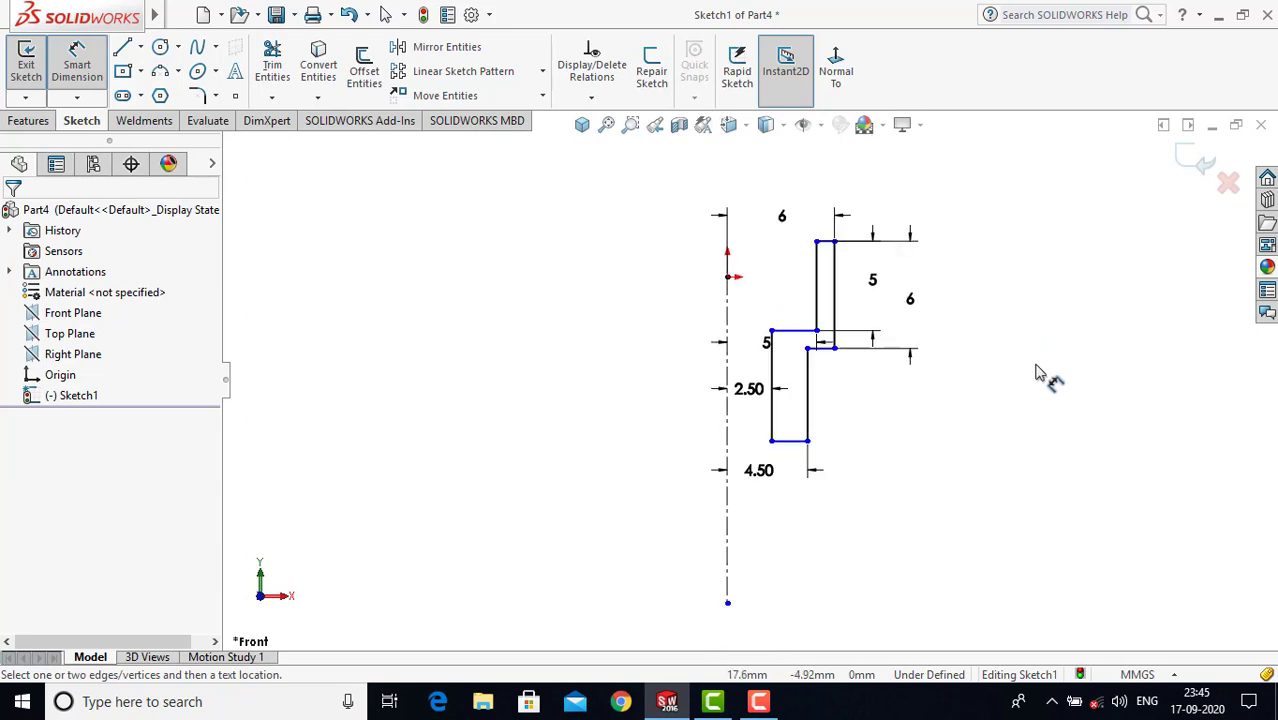
Step: Dimension the profile's overall height from its upper outer corner to its lower outer corner and set it to 30 mm
scroll(868, 360, down, 1)
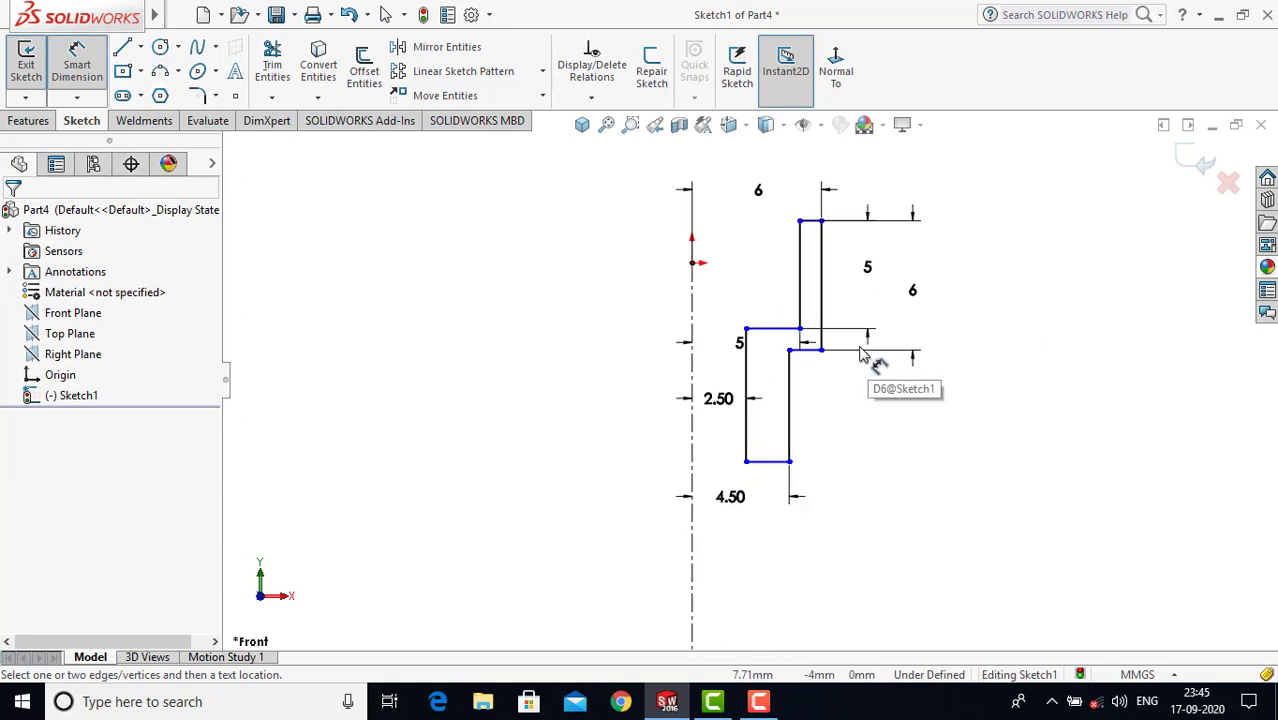
click(821, 221)
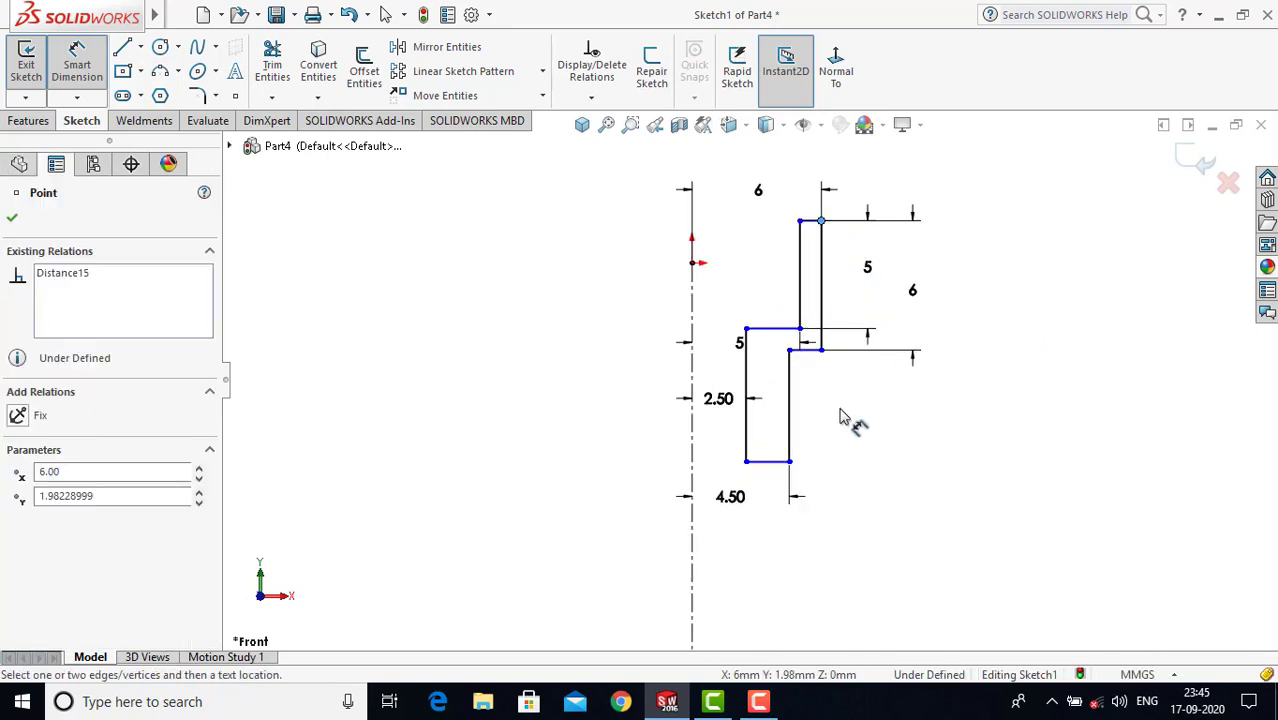
click(789, 462)
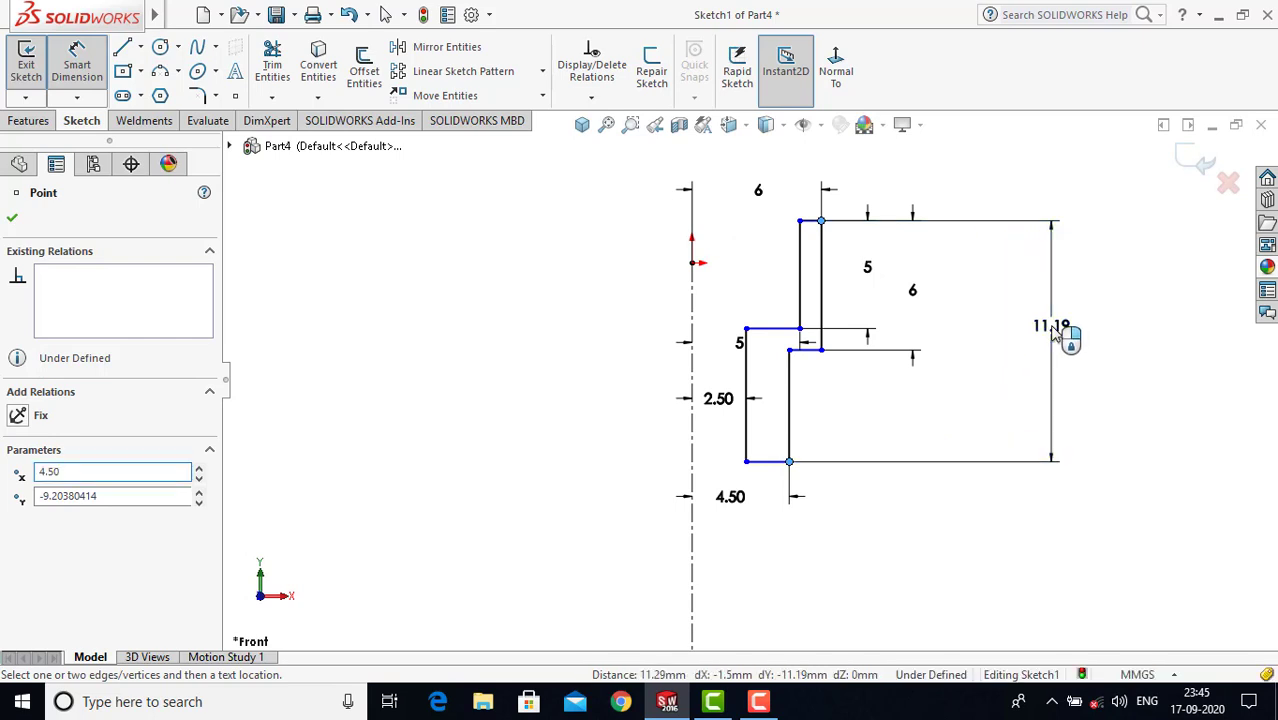
click(1052, 333)
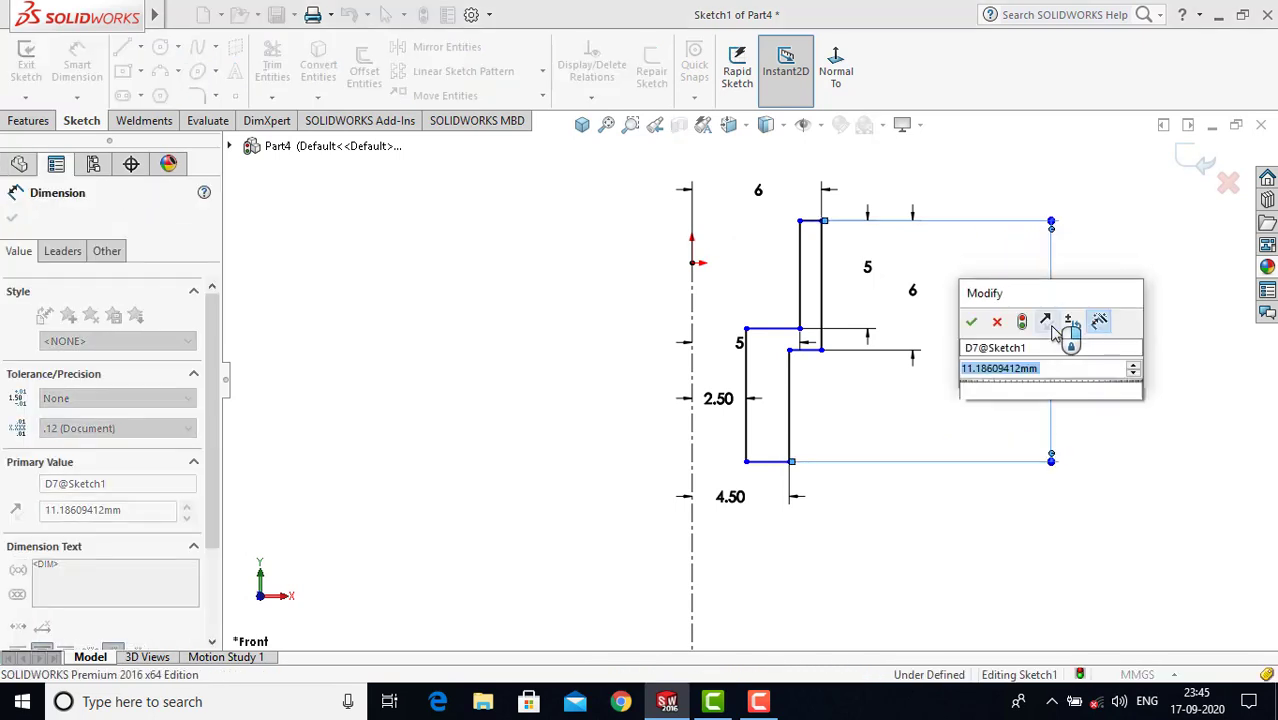
text(30)
key(Return)
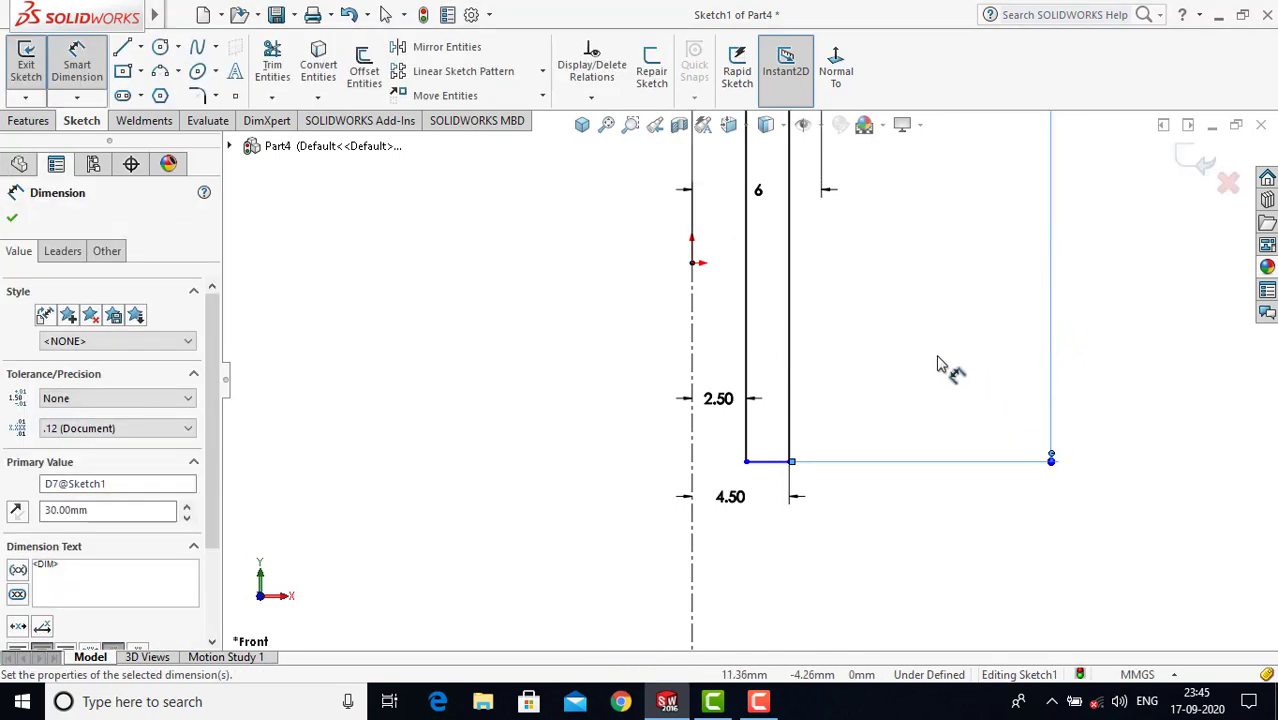
key(Escape)
key(f)
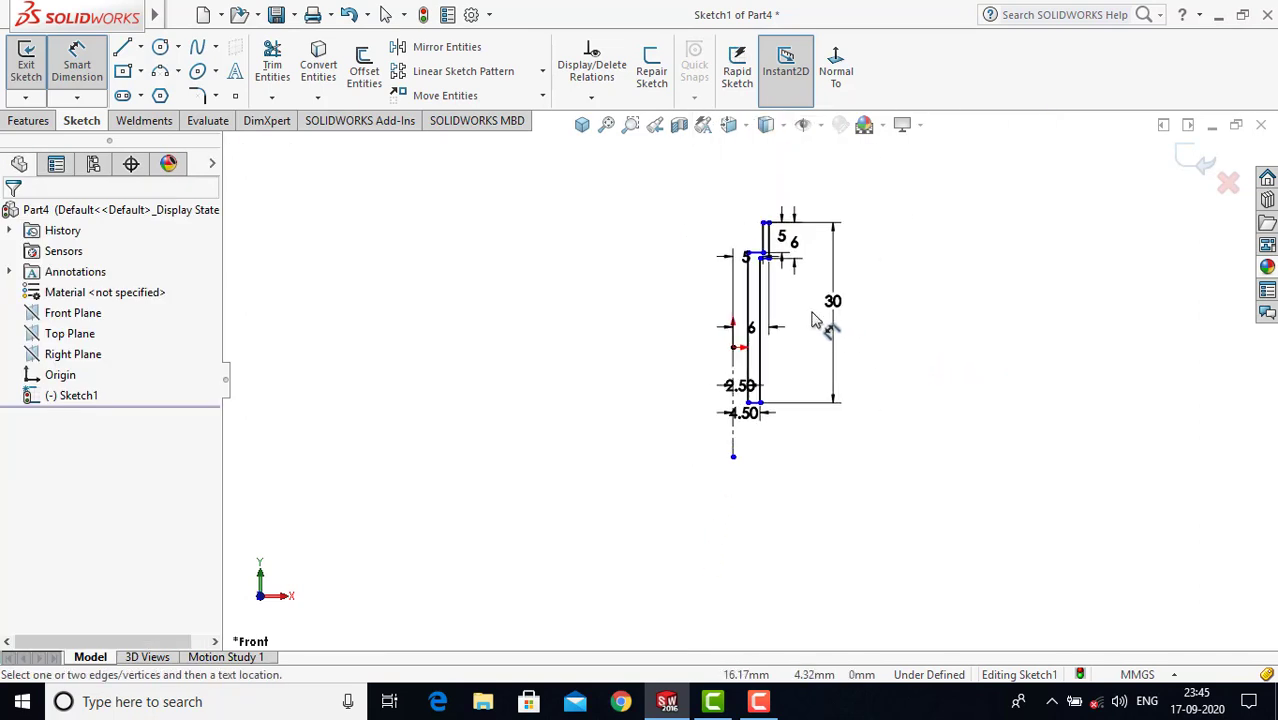
scroll(741, 258, down, 3)
scroll(741, 260, down, 1)
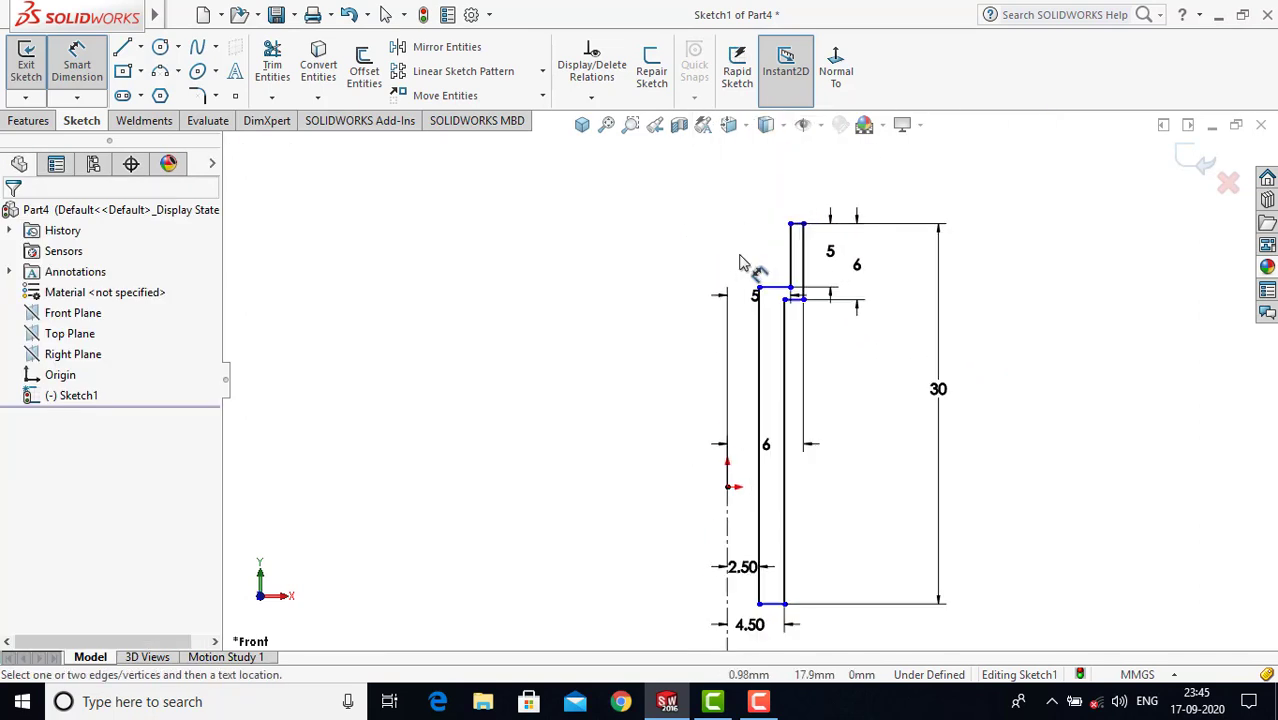
key(Escape)
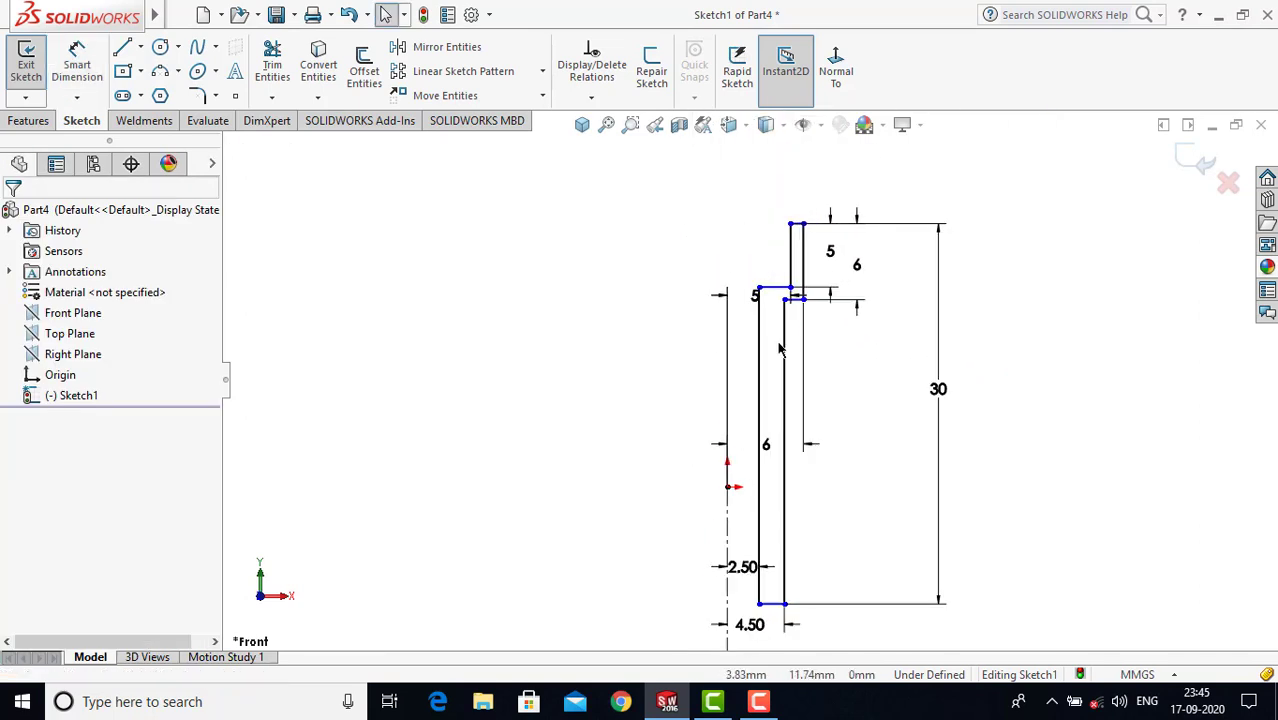
Step: Add a Horizontal relation between the origin and the profile's upper inner corner point
click(729, 489)
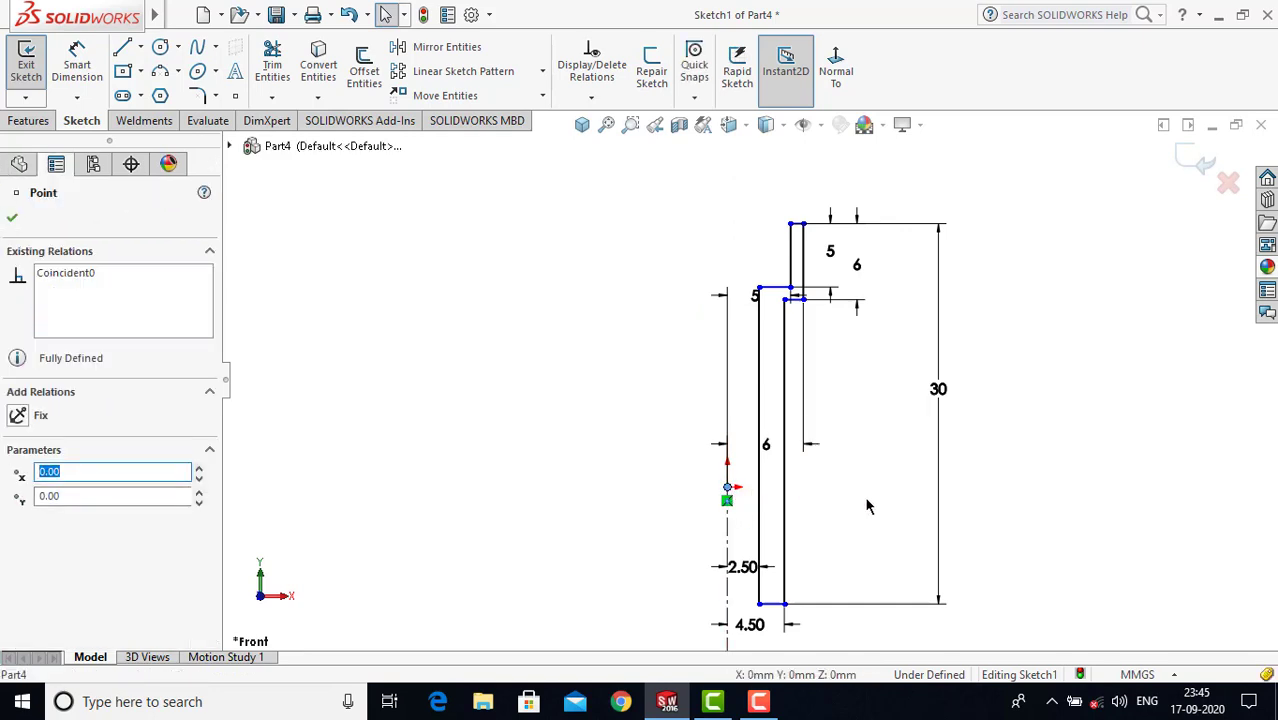
ctrl+click(790, 224)
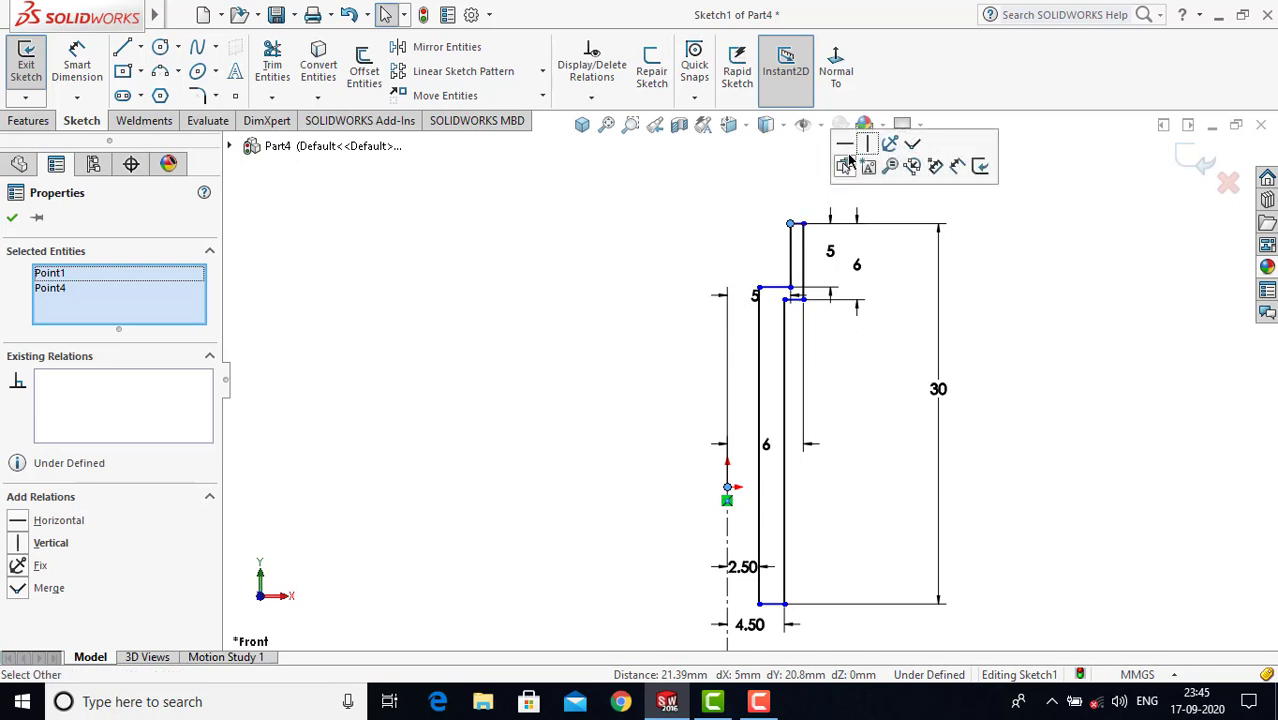
click(848, 146)
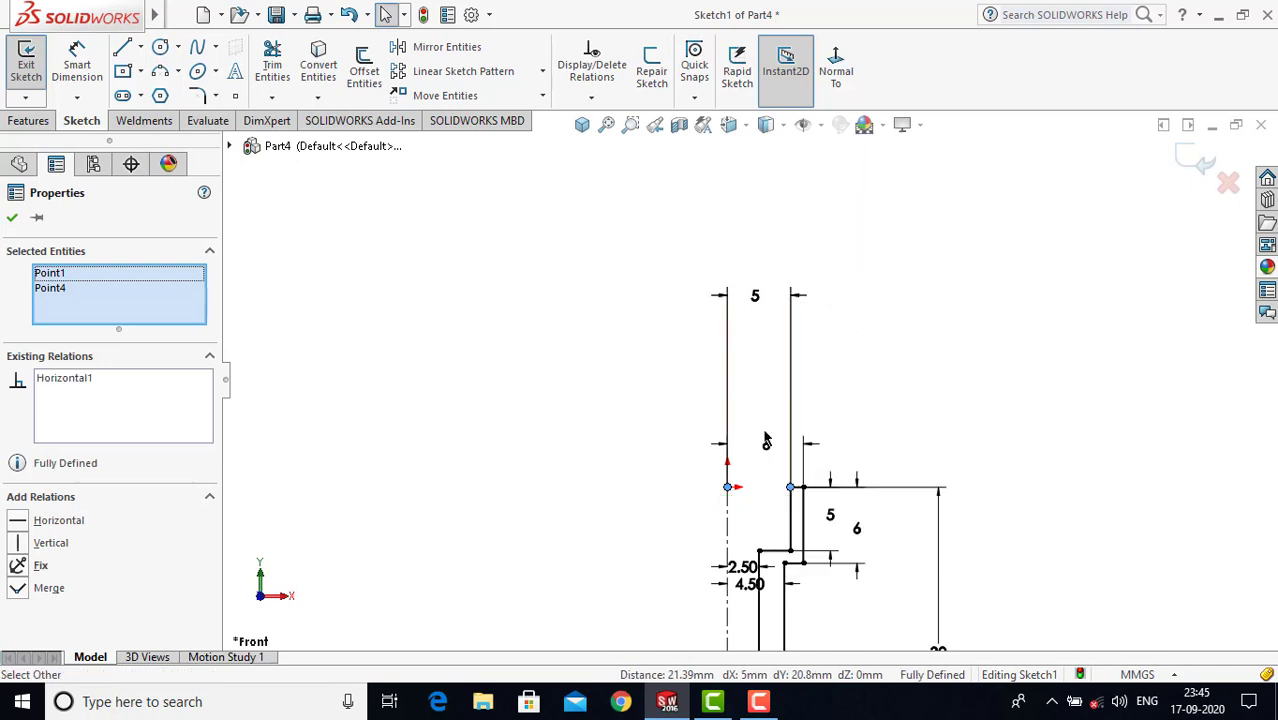
scroll(775, 545, down, 3)
scroll(780, 558, up, 1)
scroll(782, 558, up, 2)
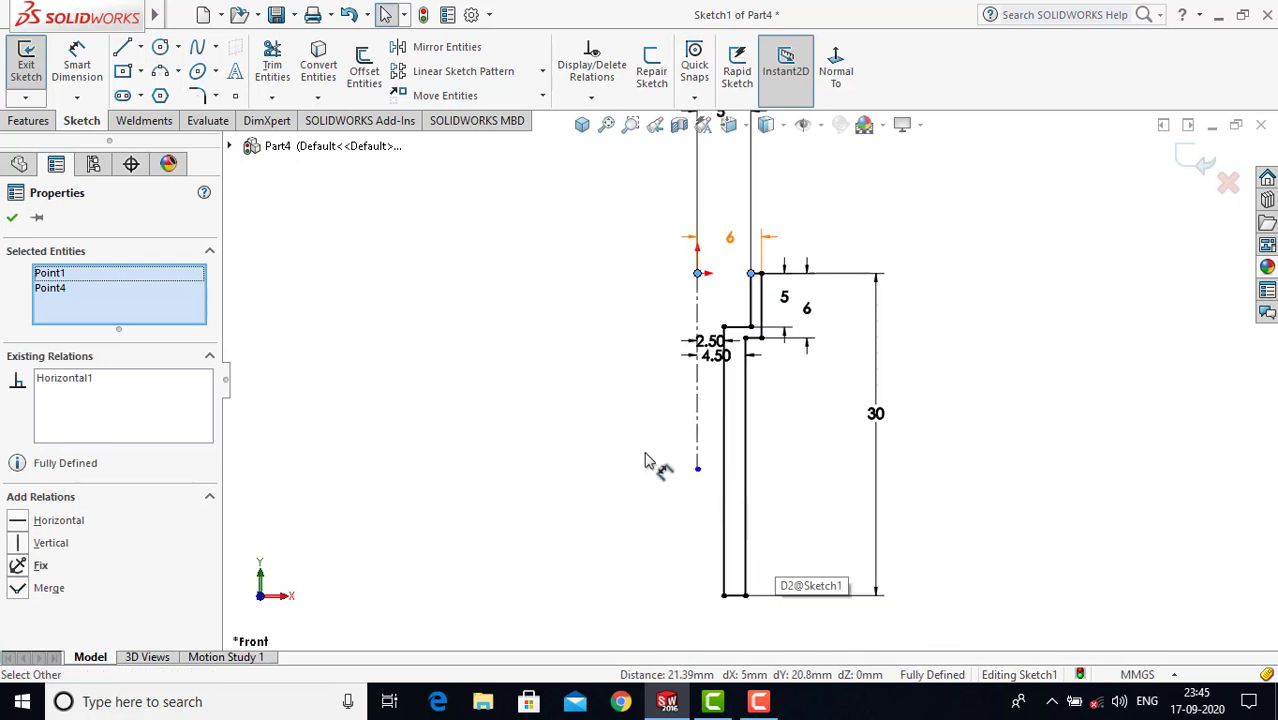
click(13, 219)
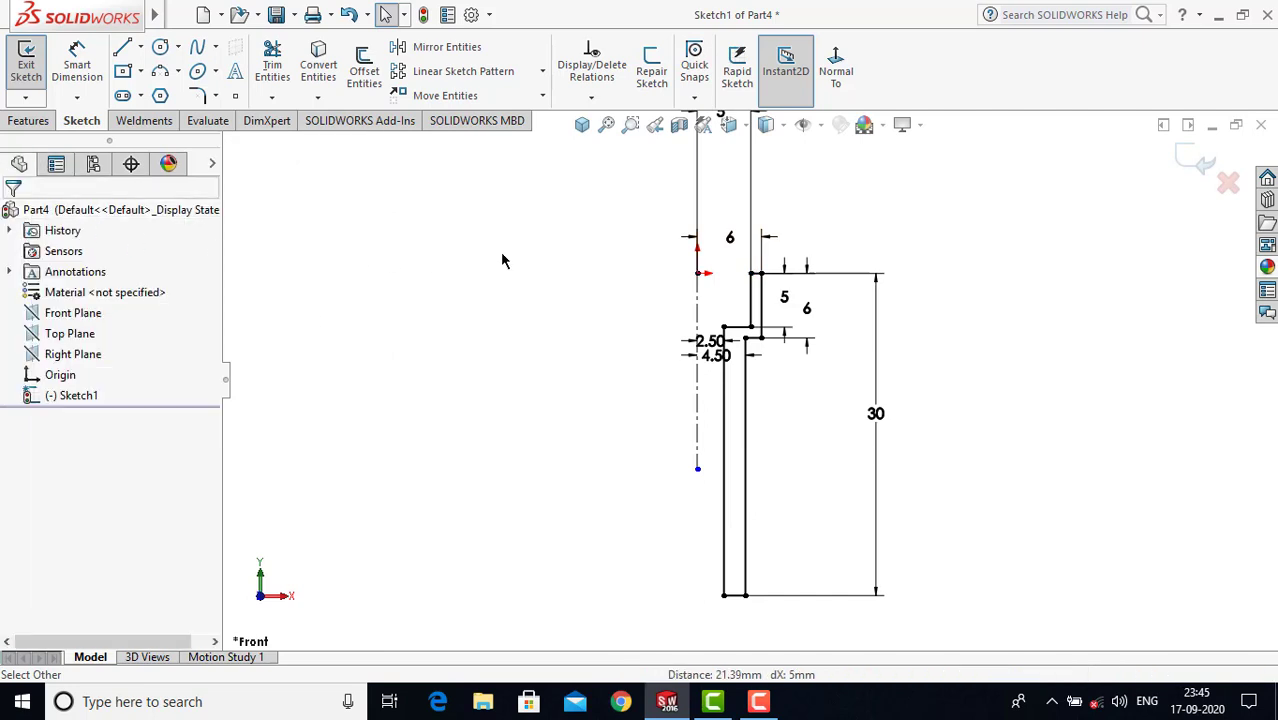
Step: Exit the sketch and revolve the stepped profile 360° about the centerline as a Revolved Boss/Base
scroll(752, 410, up, 2)
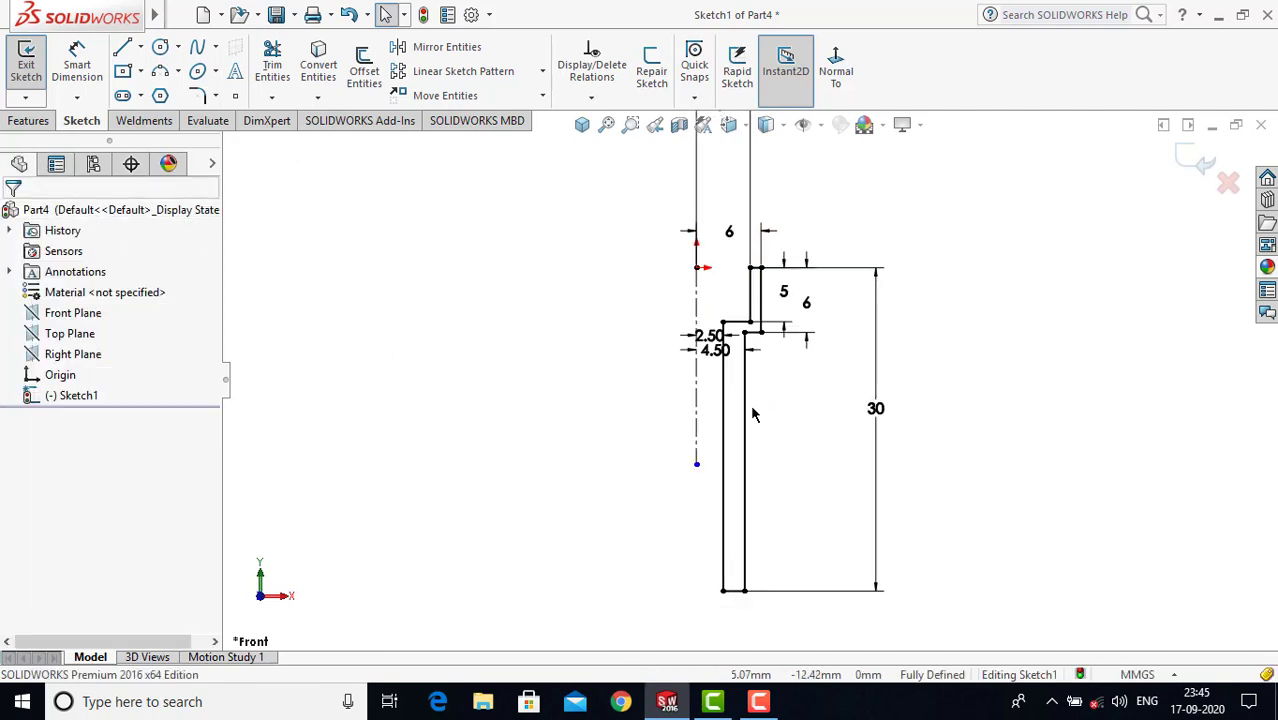
click(30, 62)
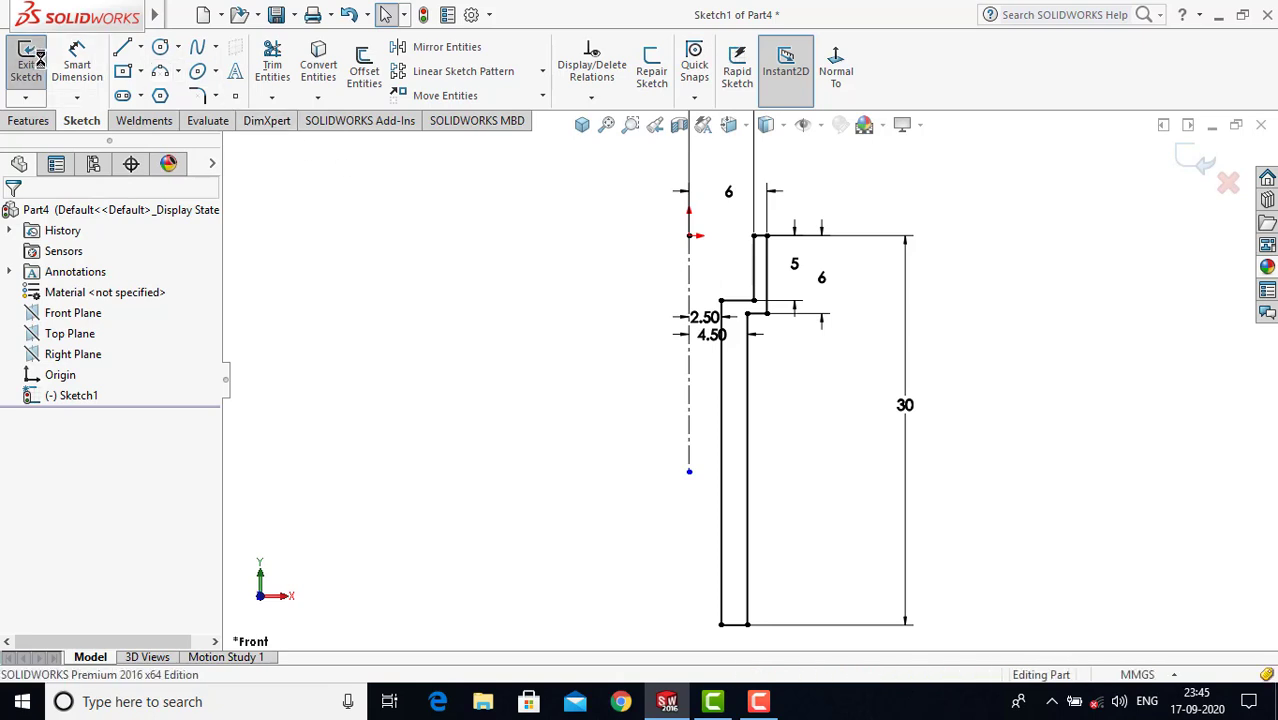
click(29, 121)
click(95, 72)
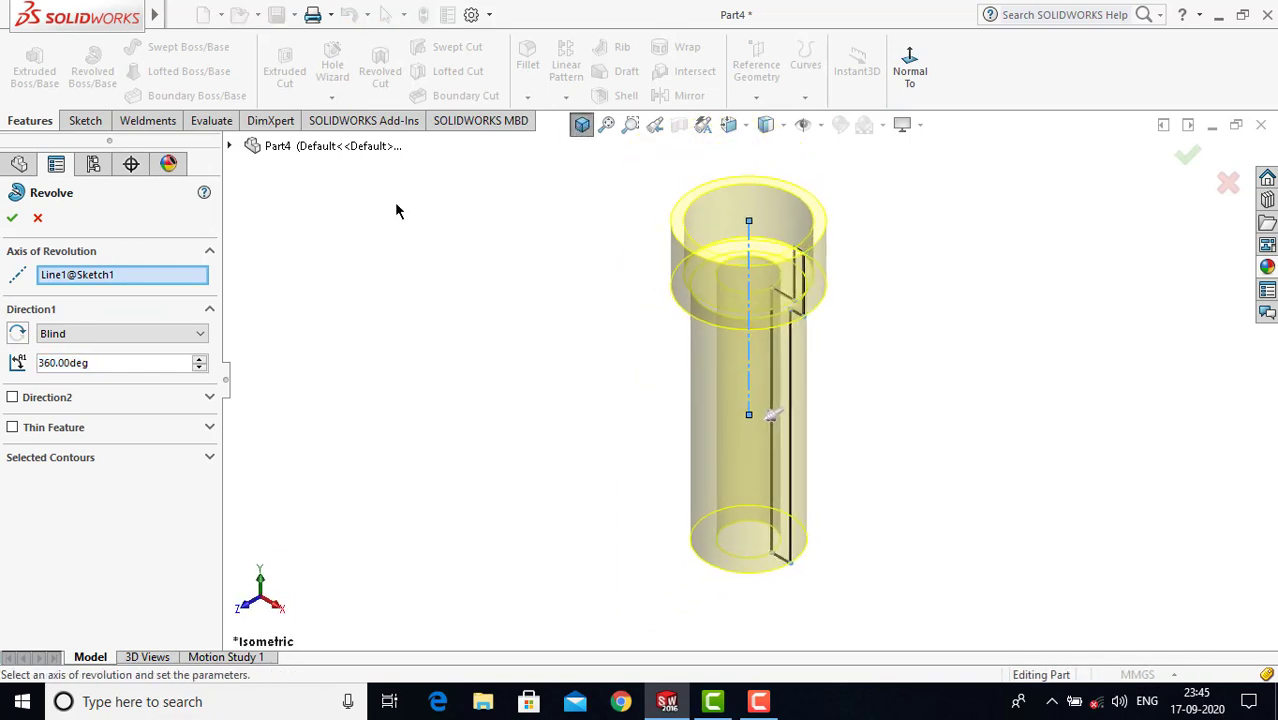
click(12, 218)
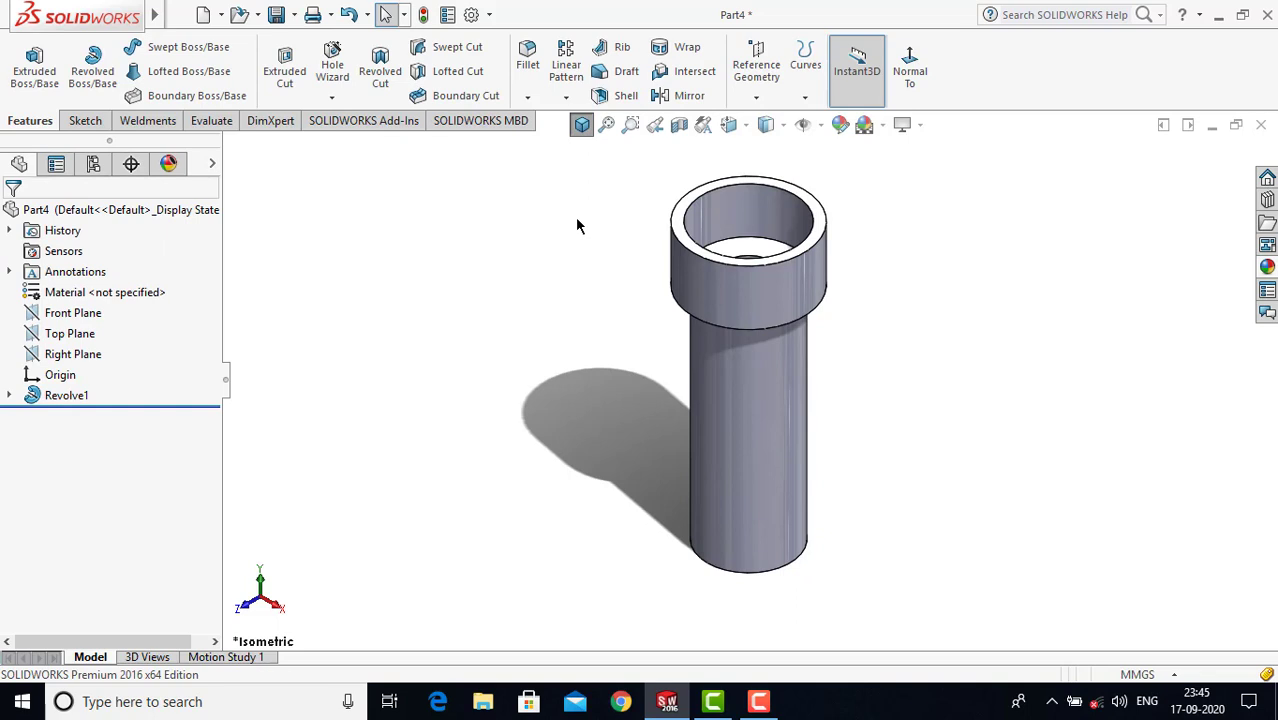
Step: Apply the blue medium gloss plastic appearance to the whole part
click(141, 212)
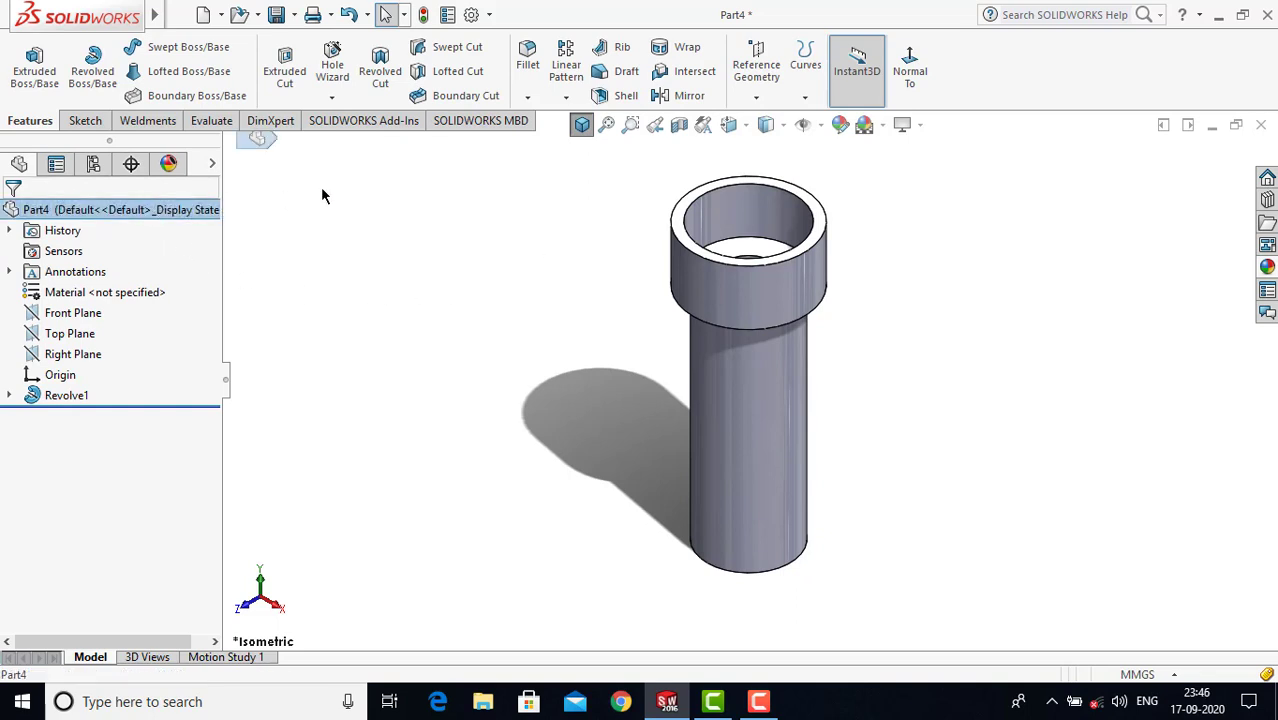
click(1268, 267)
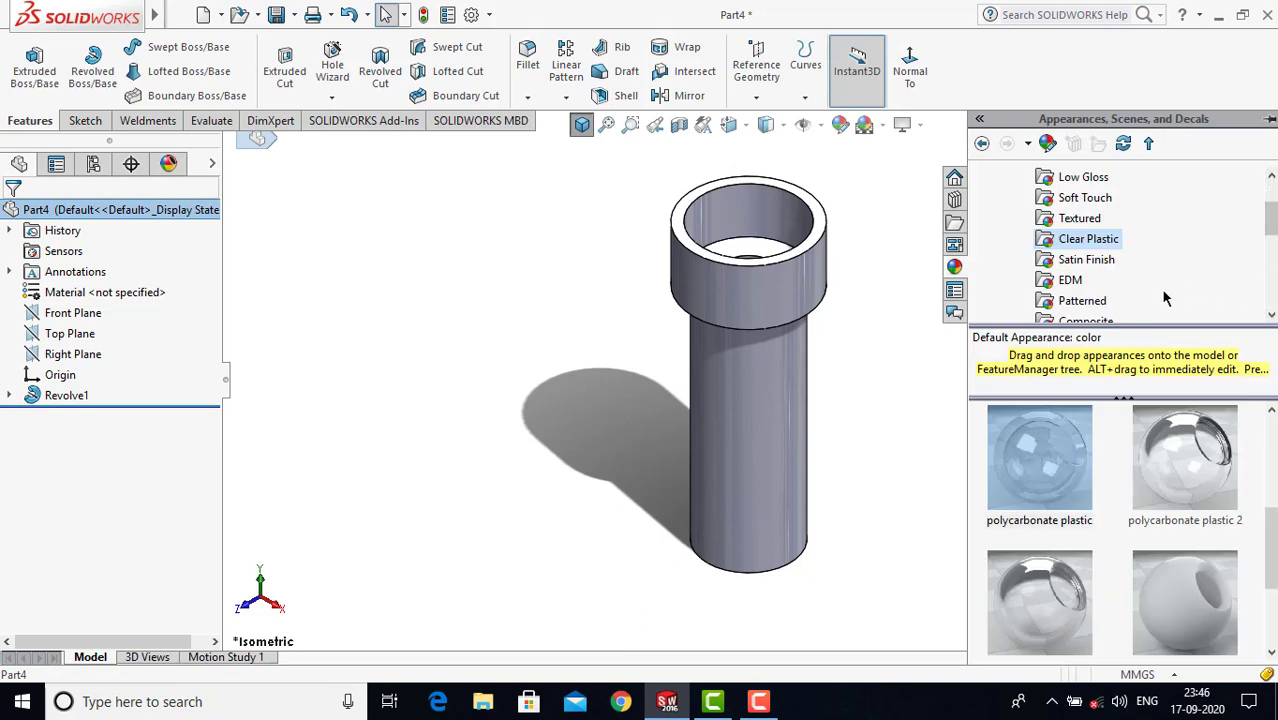
scroll(1038, 262, up, 1)
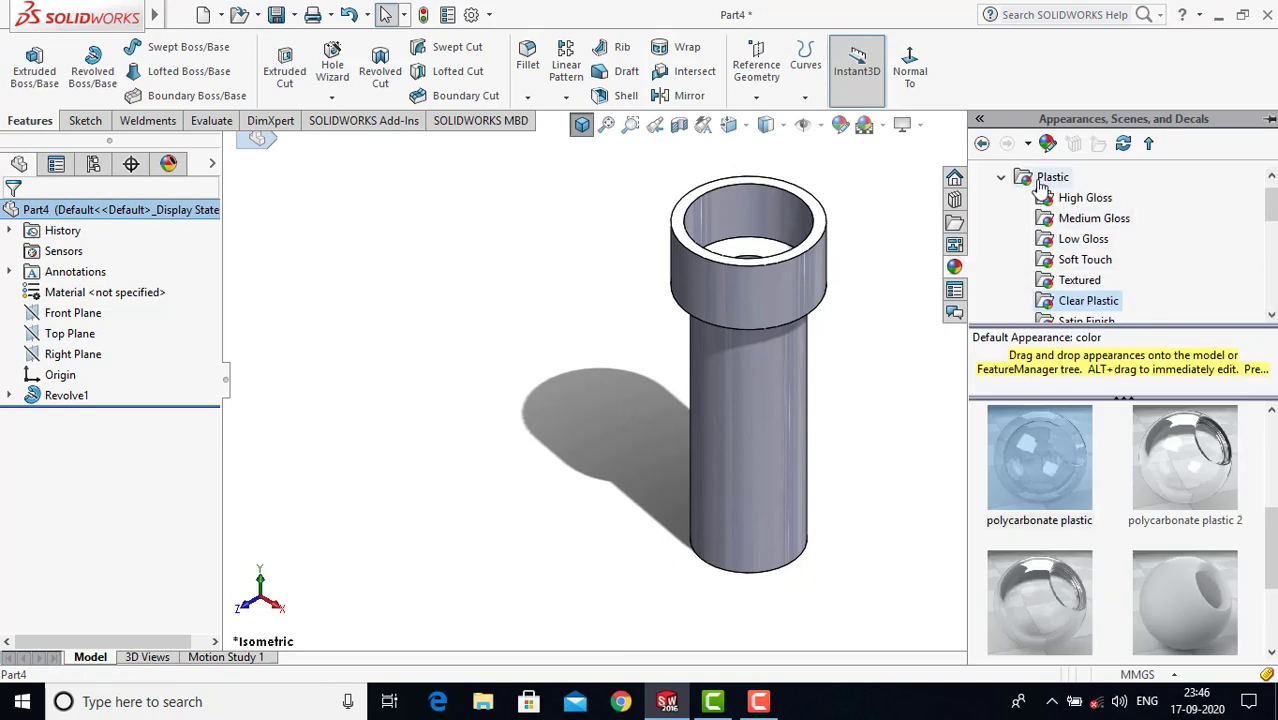
click(1078, 221)
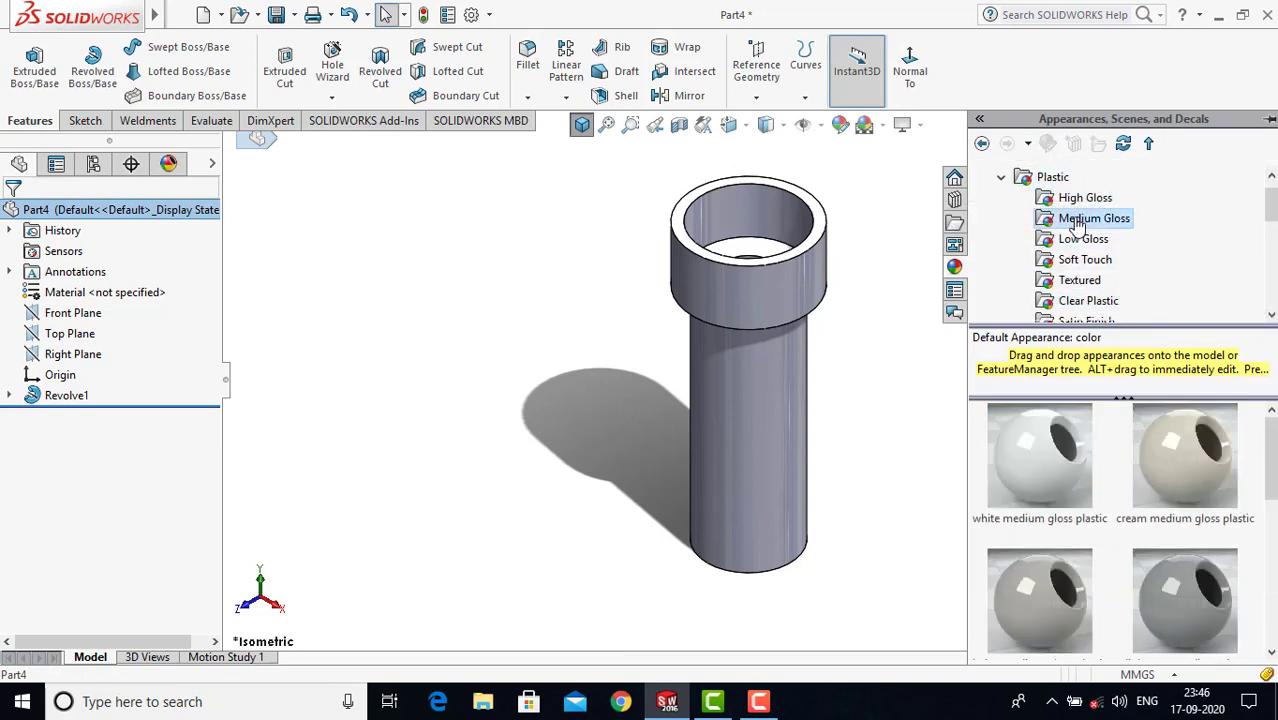
scroll(1070, 477, down, 3)
scroll(1076, 519, up, 2)
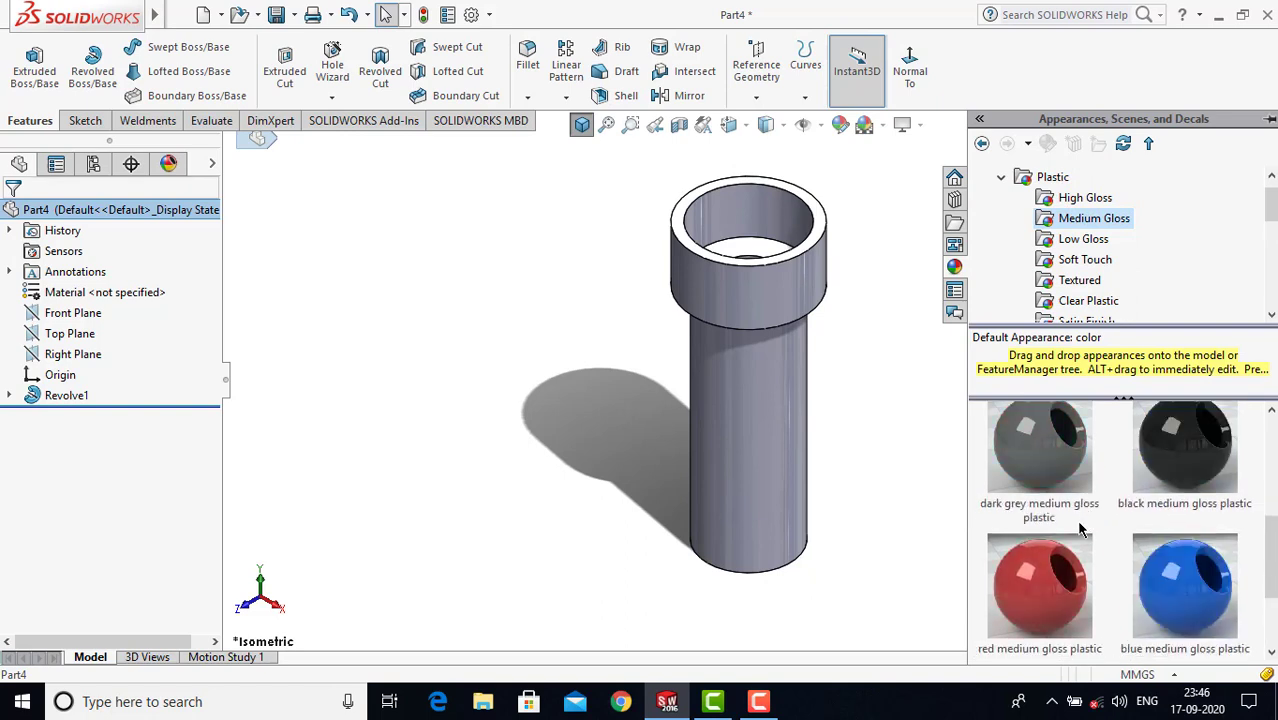
scroll(1118, 532, up, 1)
scroll(1125, 530, down, 2)
double_click(1206, 596)
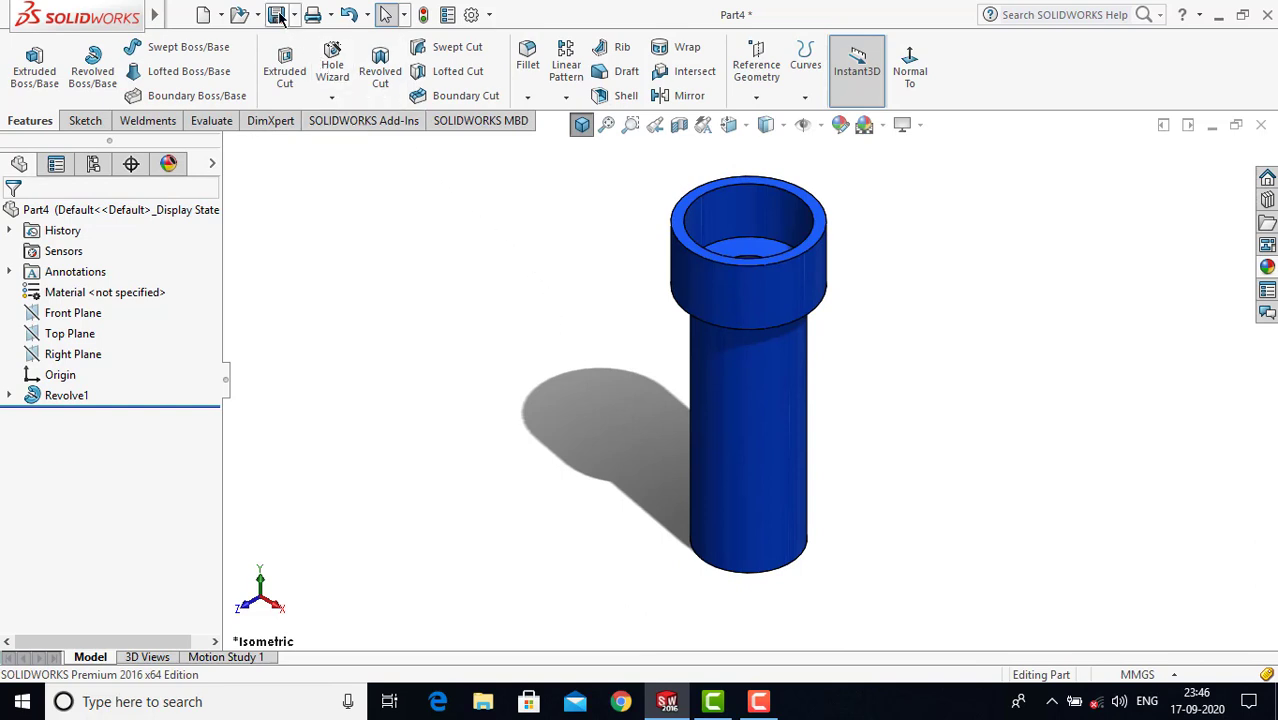
Step: Save the part as "spring stem" in the Handwash dispenser folder
key(ctrl+s)
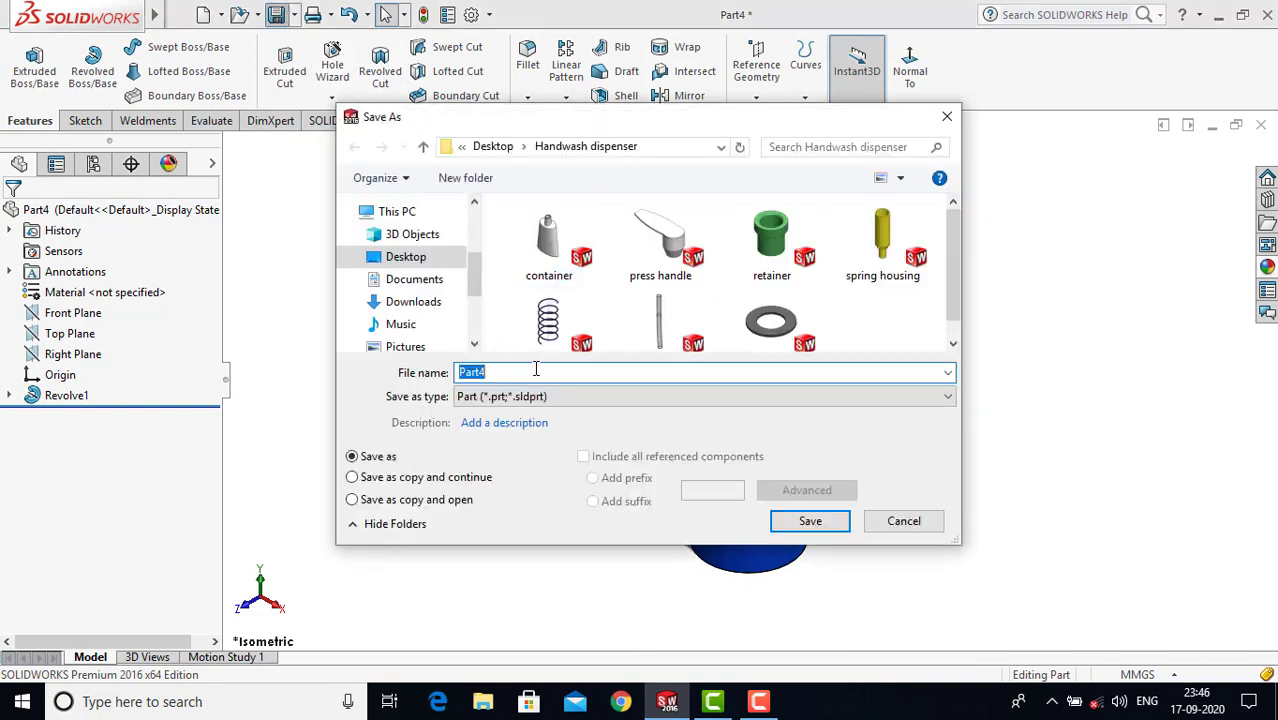
text(spring stem)
click(809, 521)
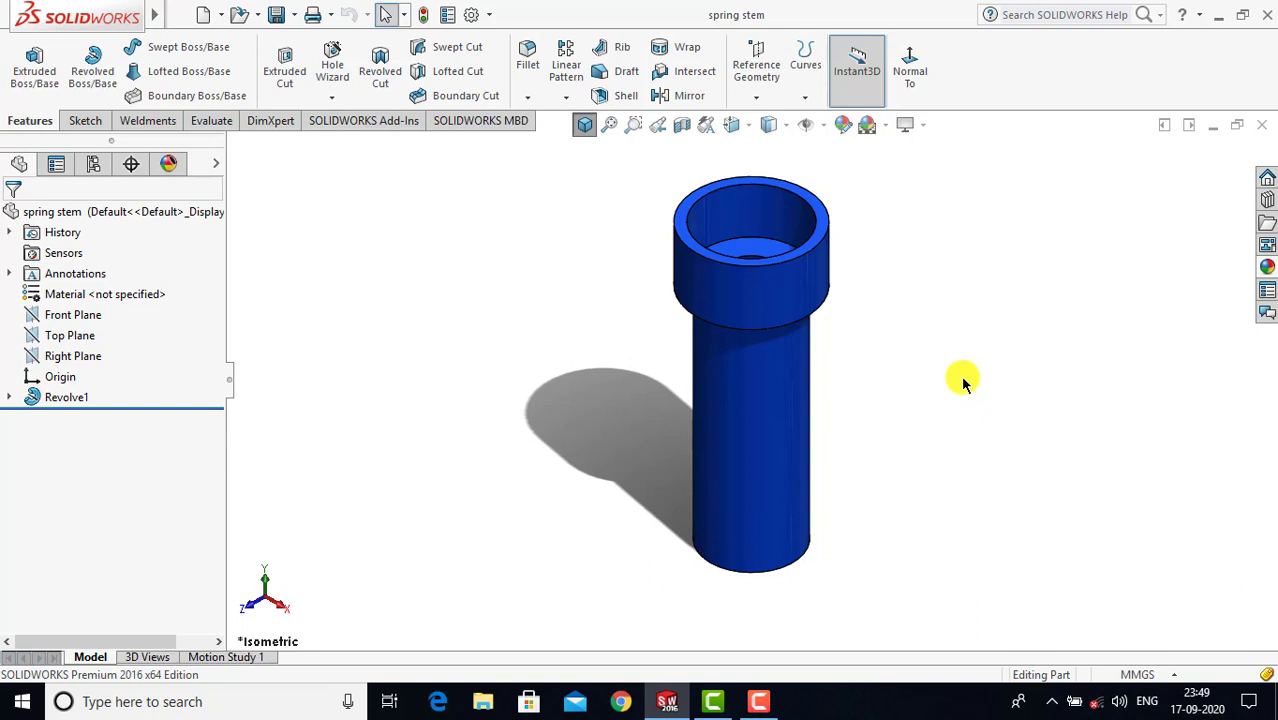
Step: Close the spring stem document and create a new part document
click(1261, 126)
click(970, 257)
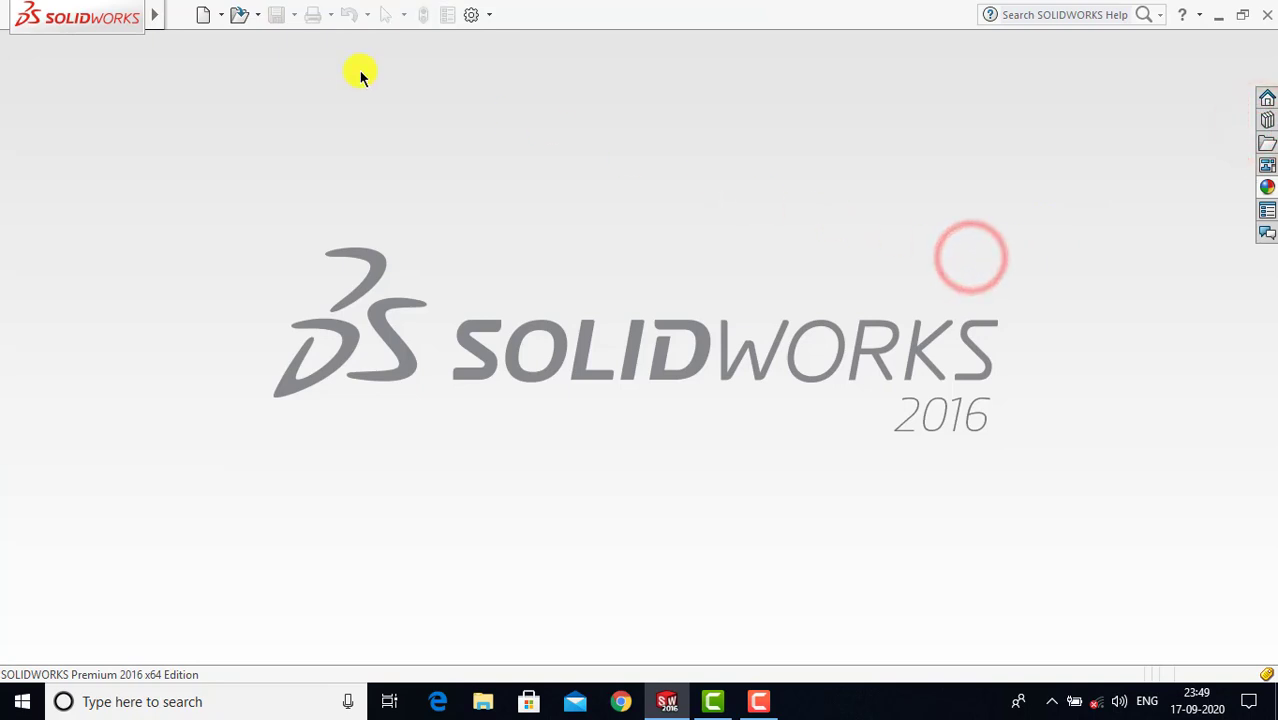
click(202, 17)
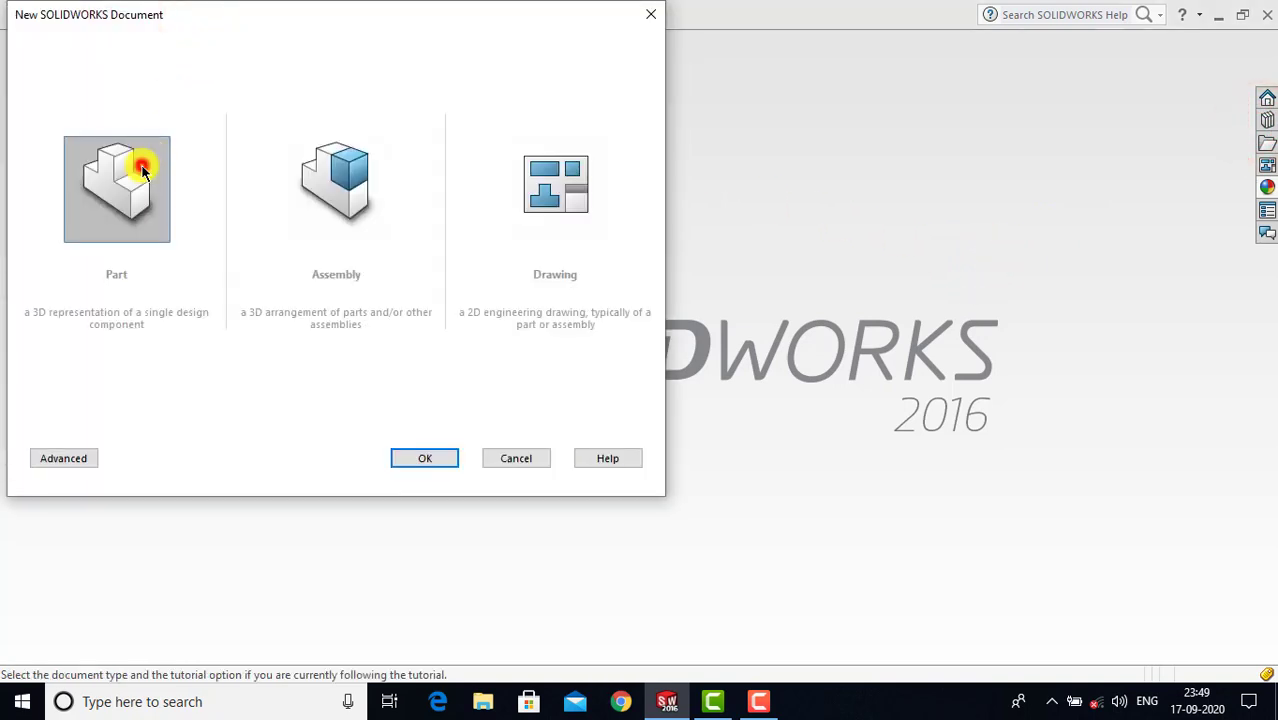
click(424, 458)
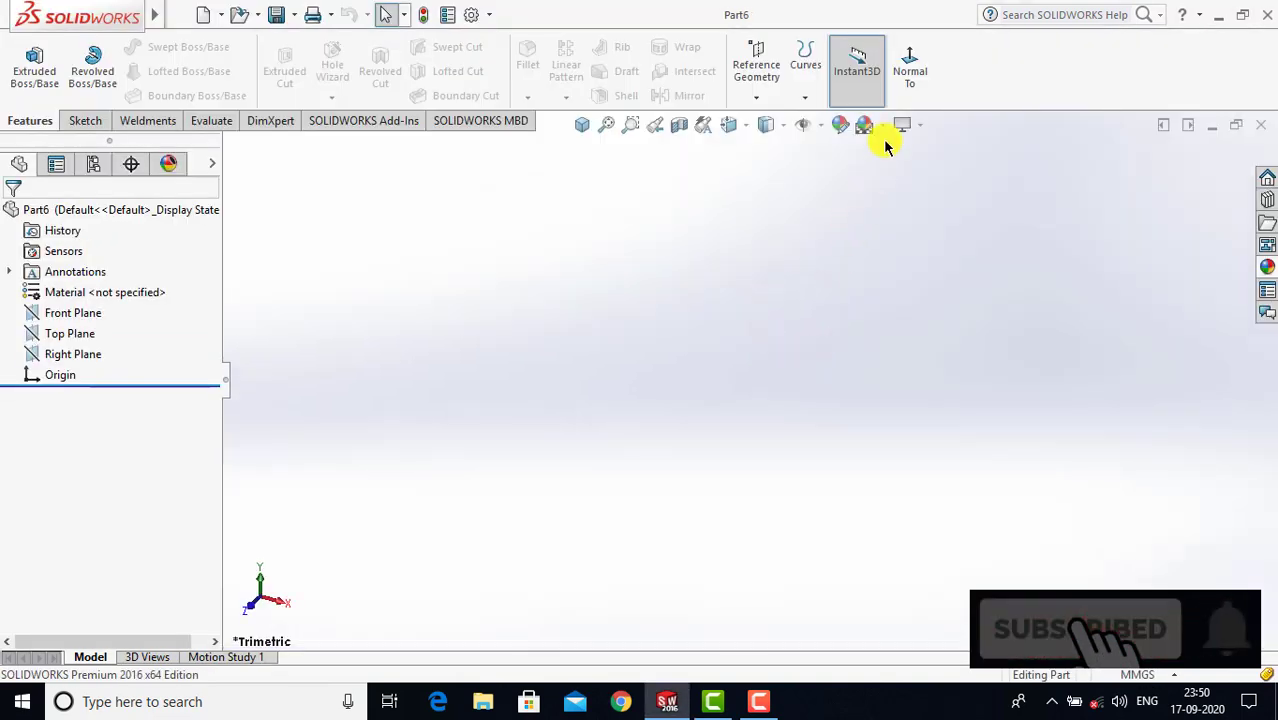
Step: Change the scene background of the new part to Plain White
click(882, 124)
click(890, 171)
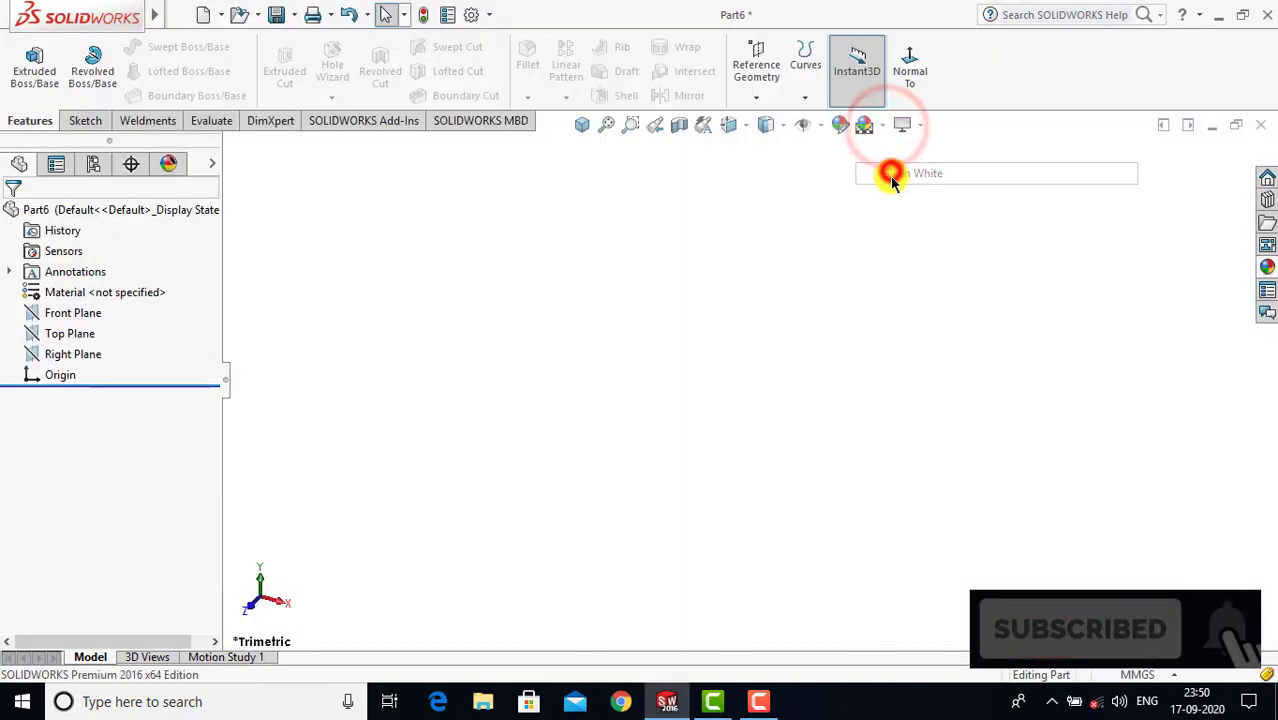
click(786, 378)
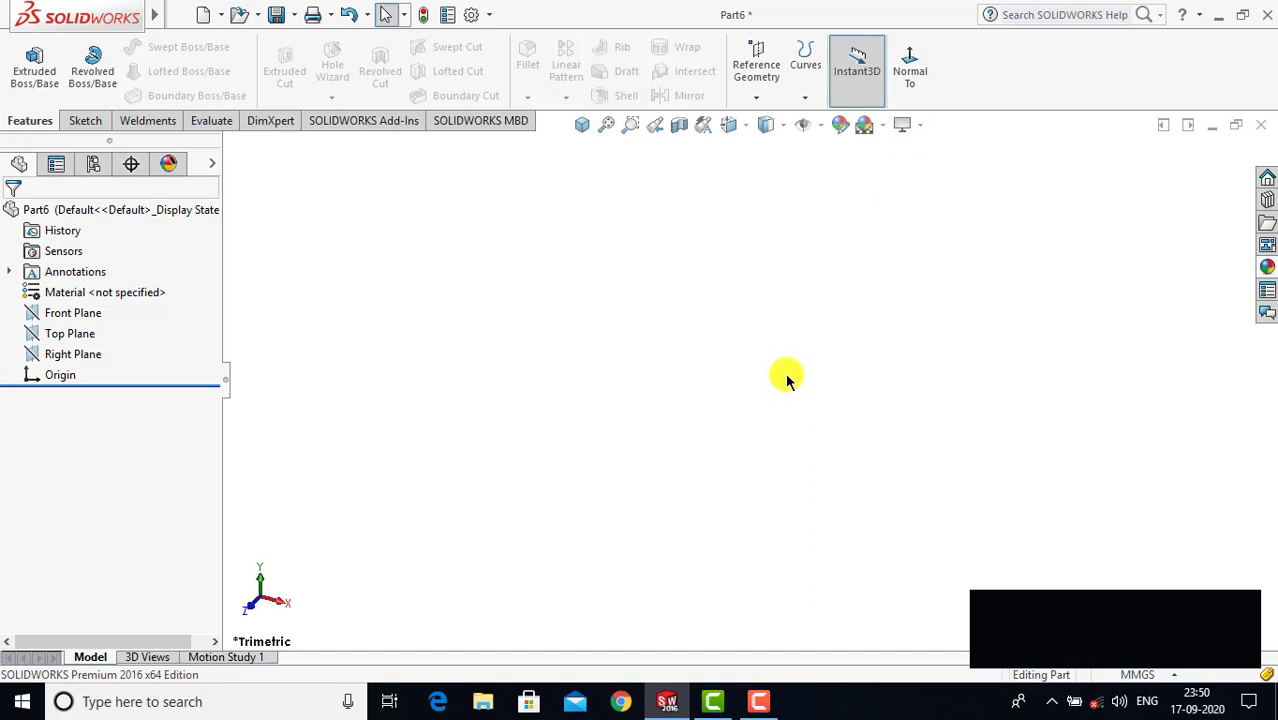
Step: Start a sketch on the Top Plane and draw a circle about 52 mm in diameter centered on the origin
click(88, 120)
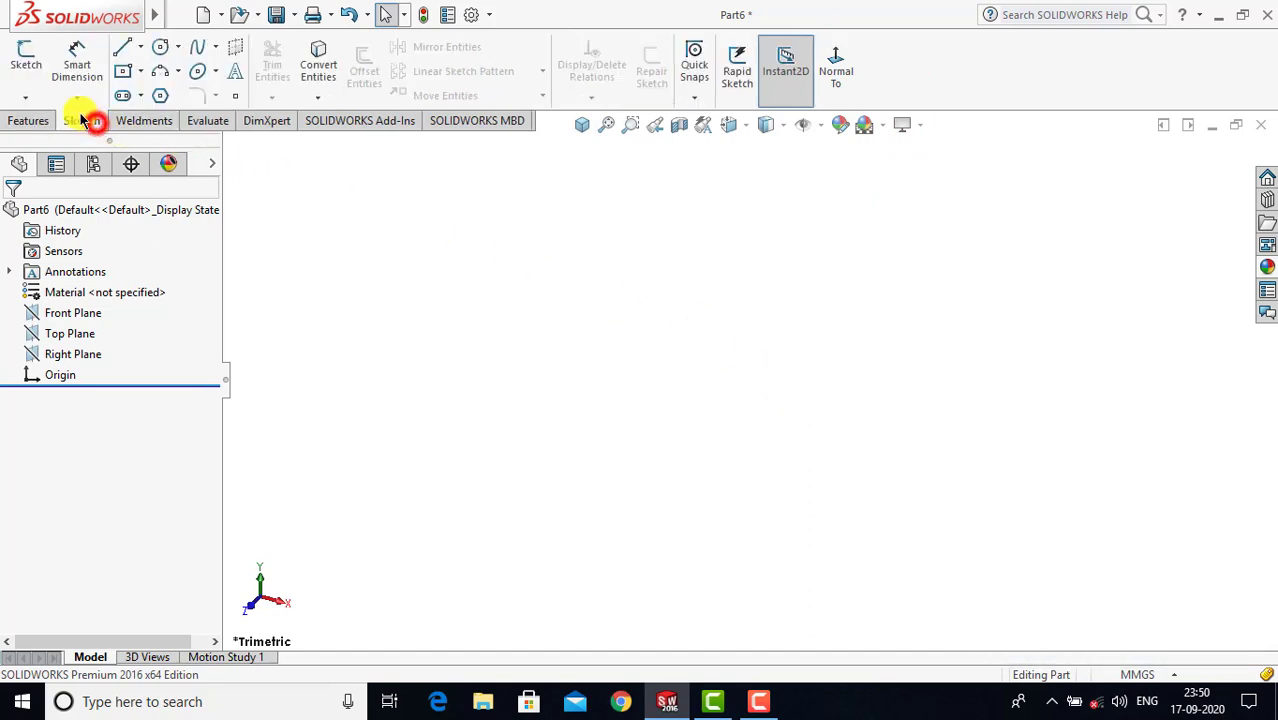
click(30, 64)
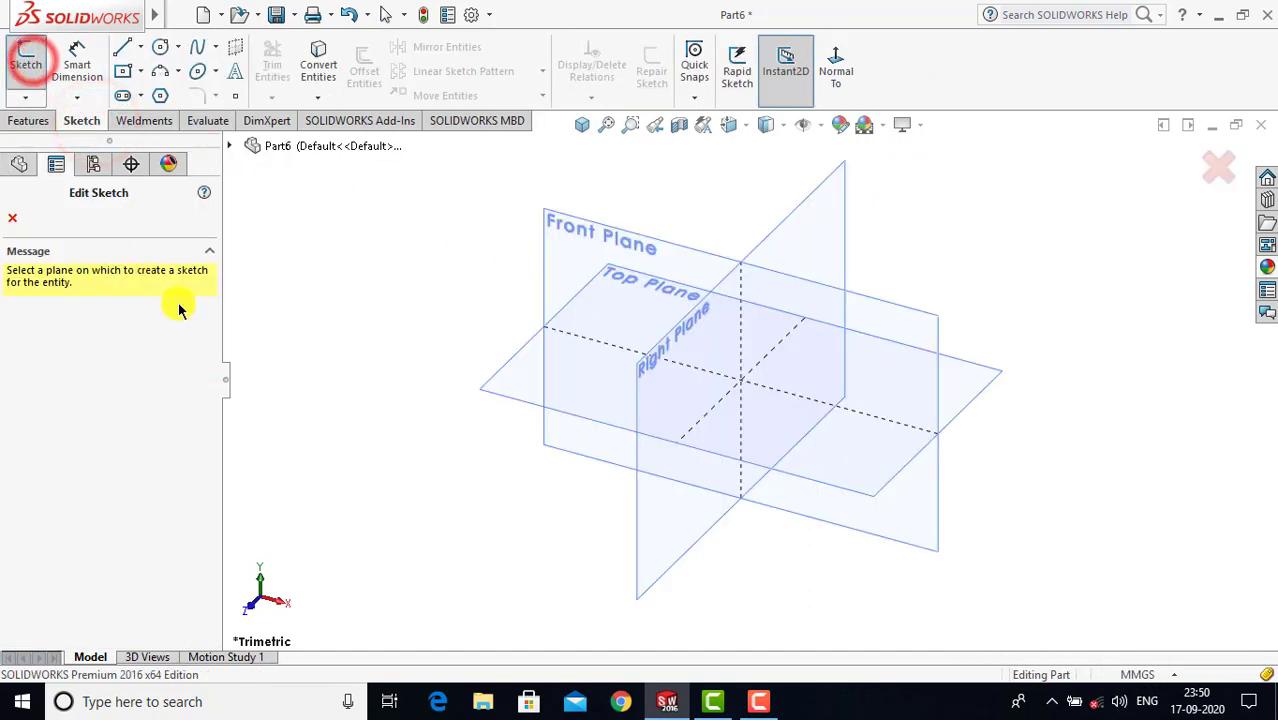
click(507, 400)
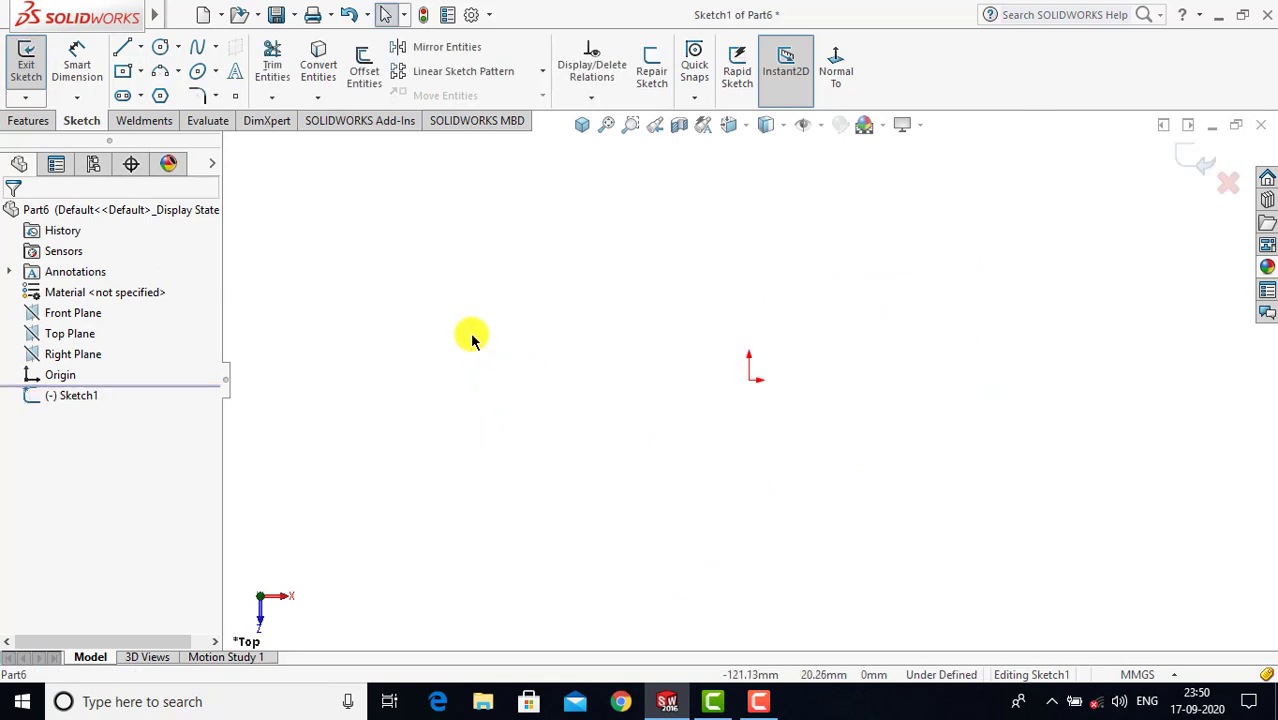
click(161, 47)
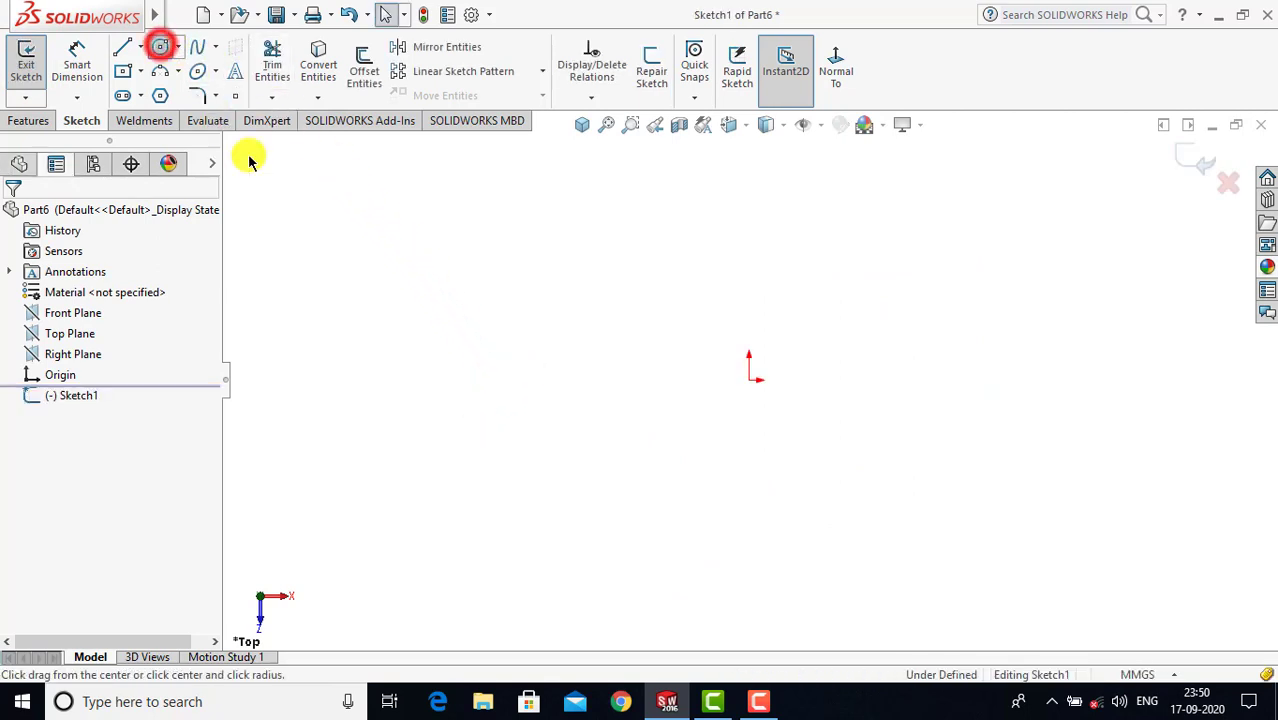
click(749, 379)
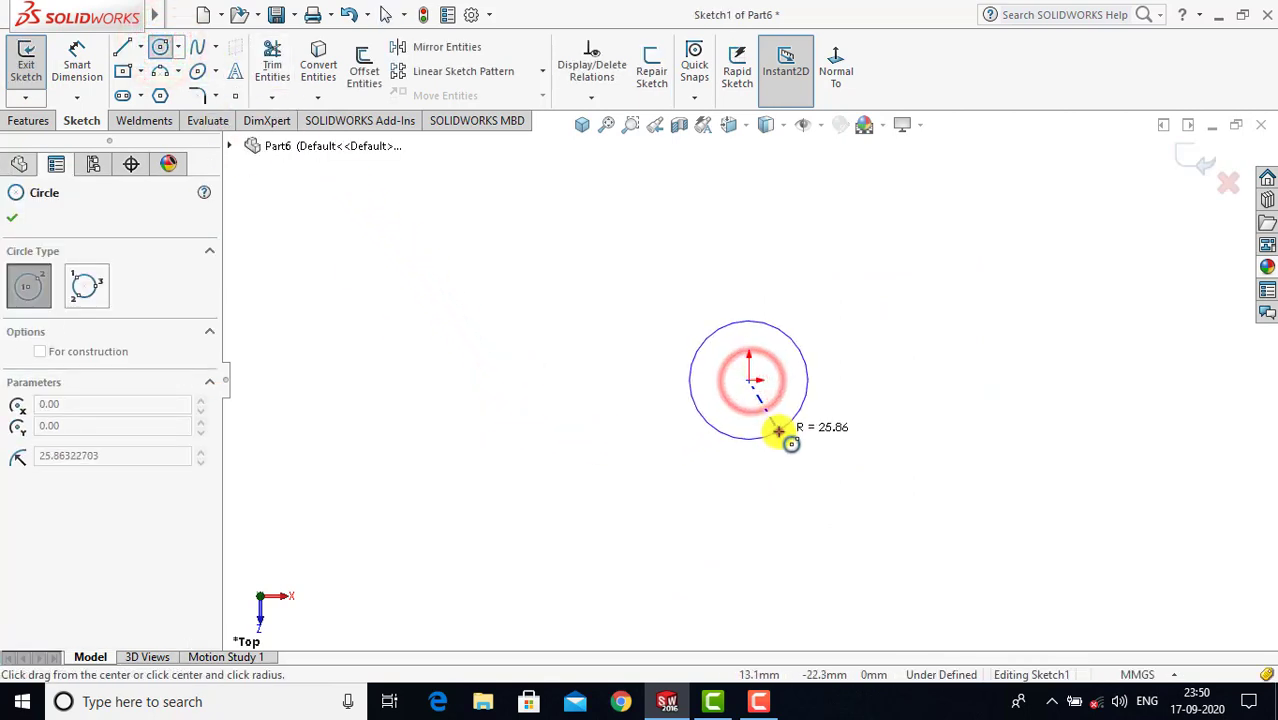
click(777, 431)
key(Escape)
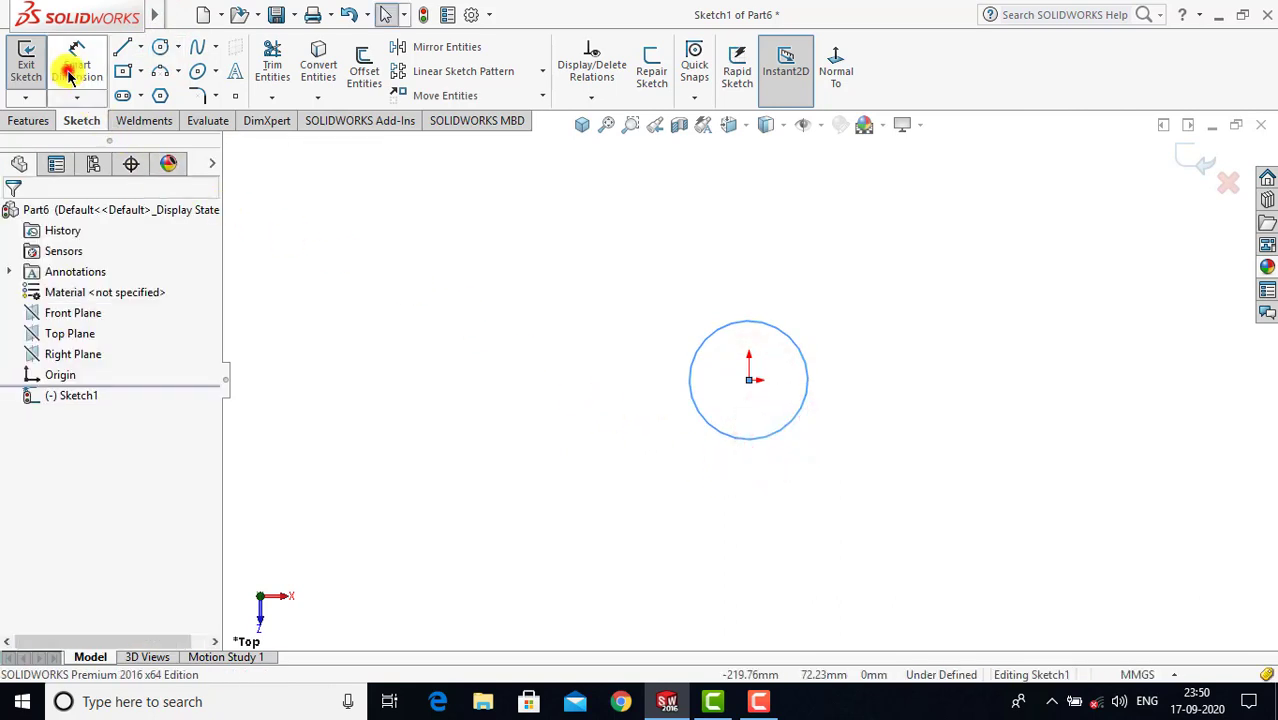
Step: Dimension the circle's diameter as 23 mm and exit the sketch
click(68, 75)
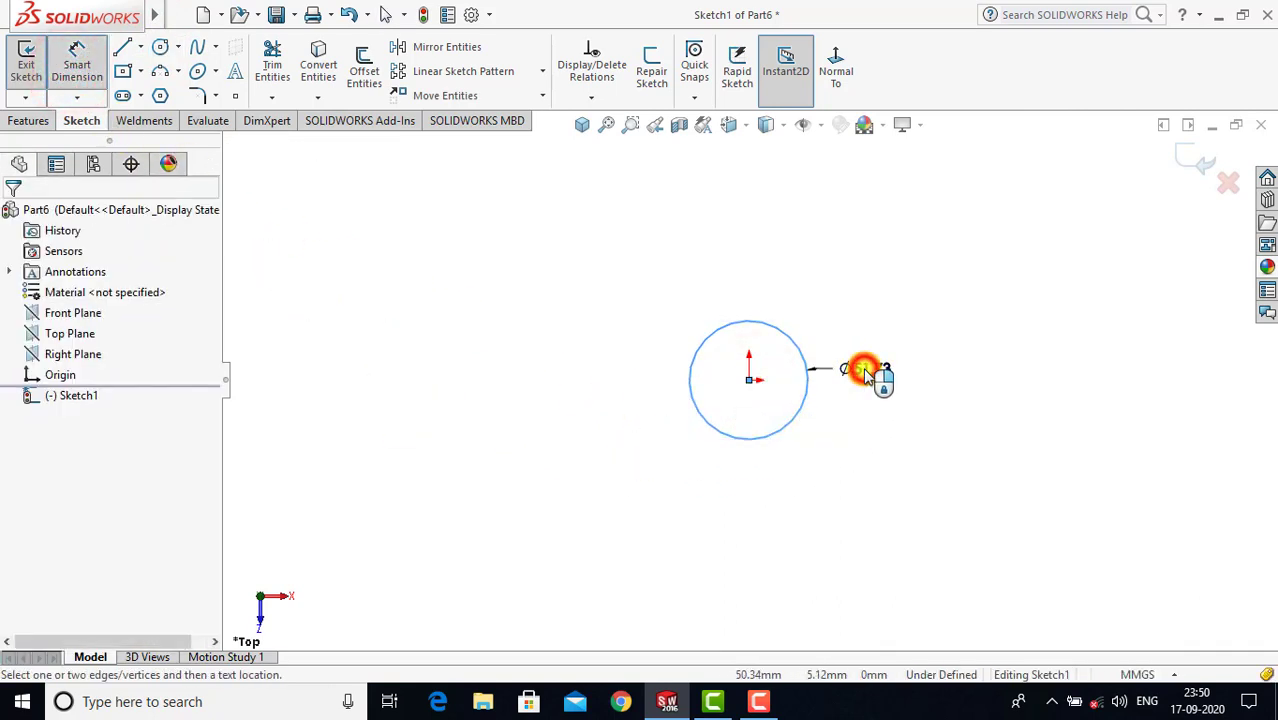
click(866, 373)
key(Return)
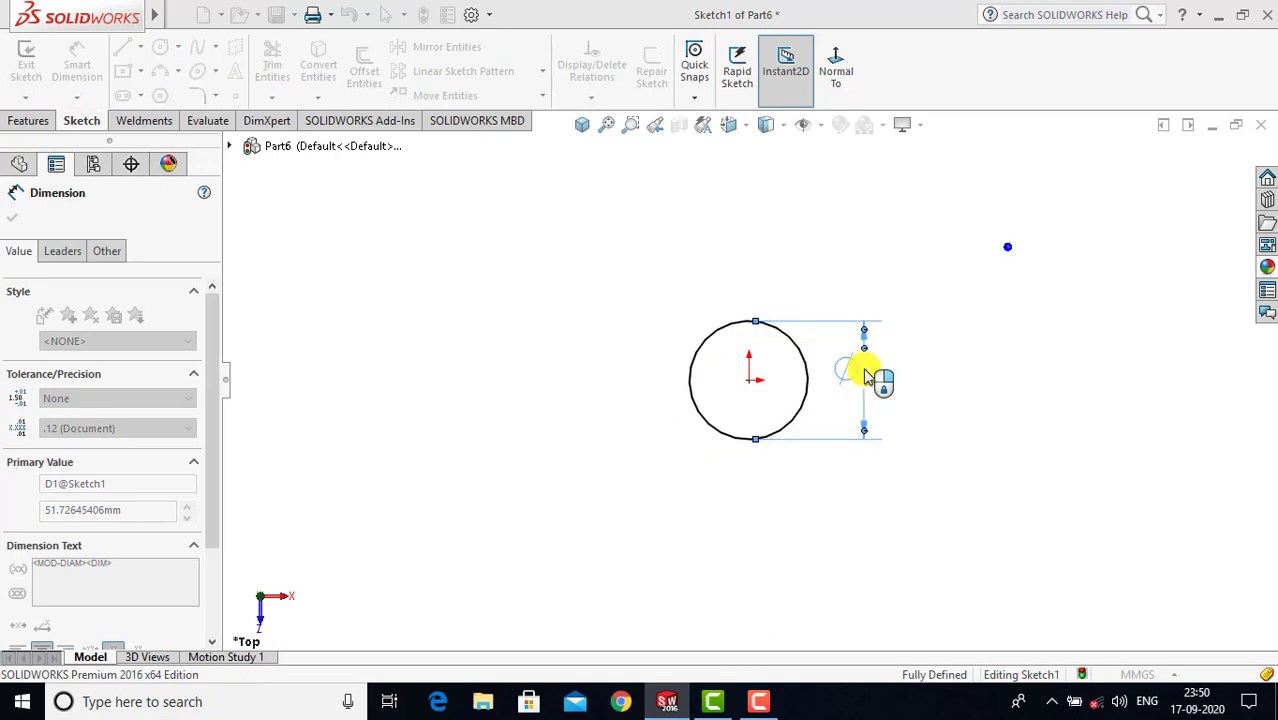
double_click(866, 376)
text(23)
key(Return)
click(940, 396)
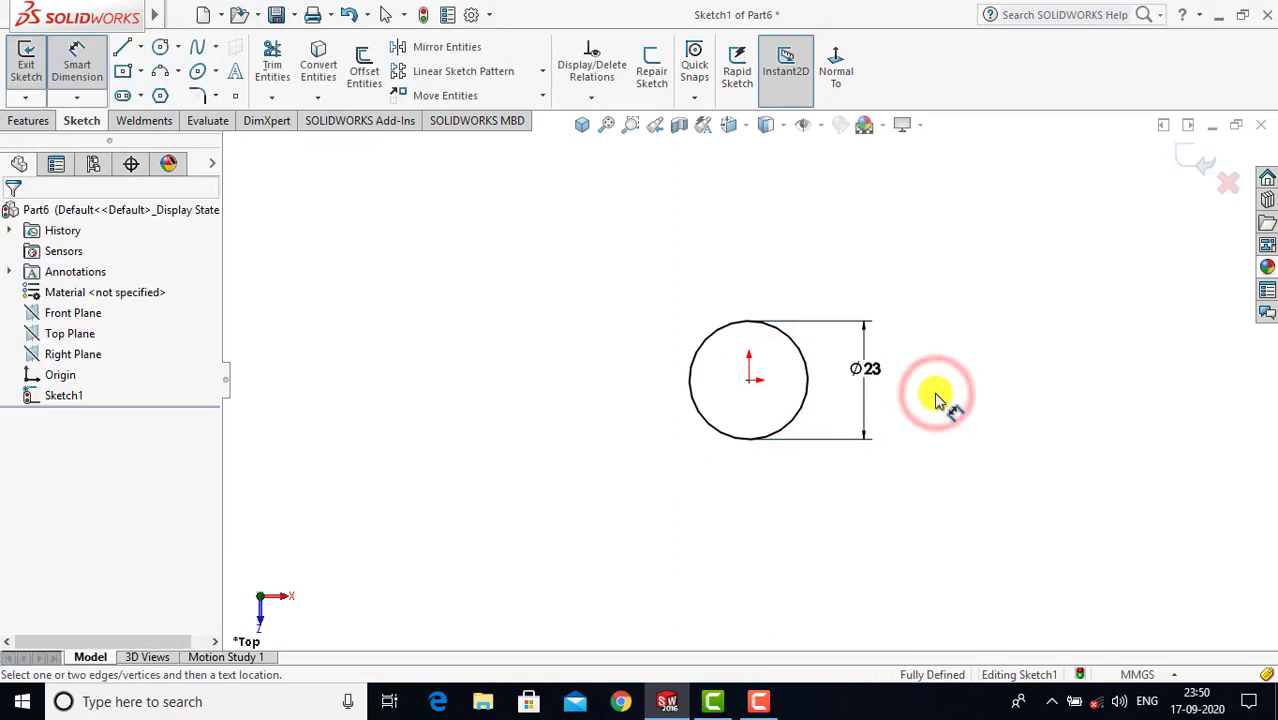
click(82, 62)
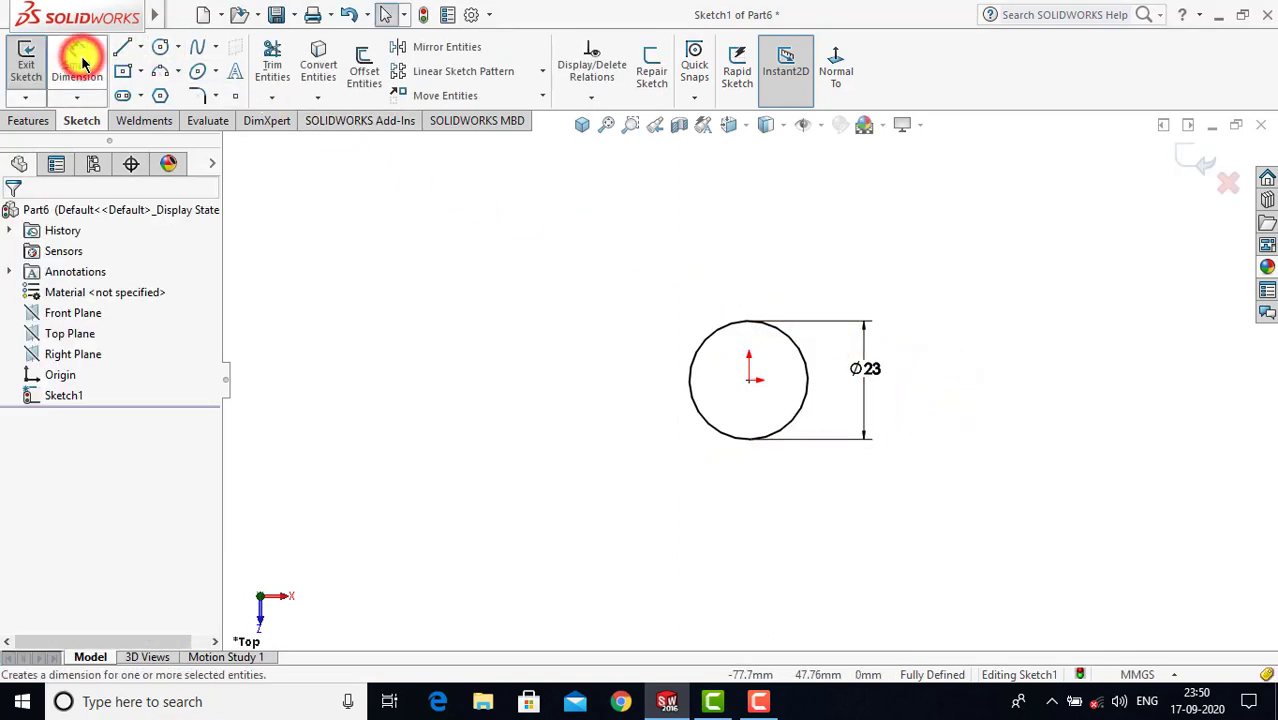
click(26, 60)
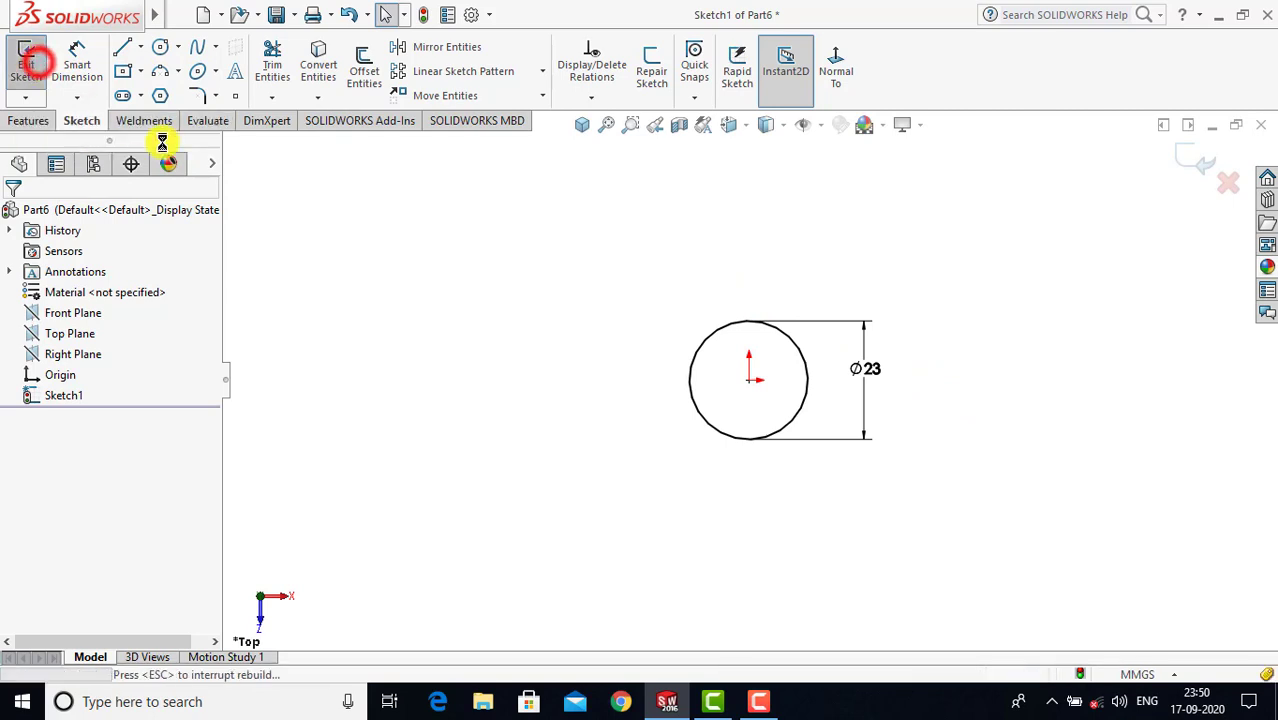
Step: Extrude the circle sketch as a Blind boss with a depth of 18 mm
click(581, 124)
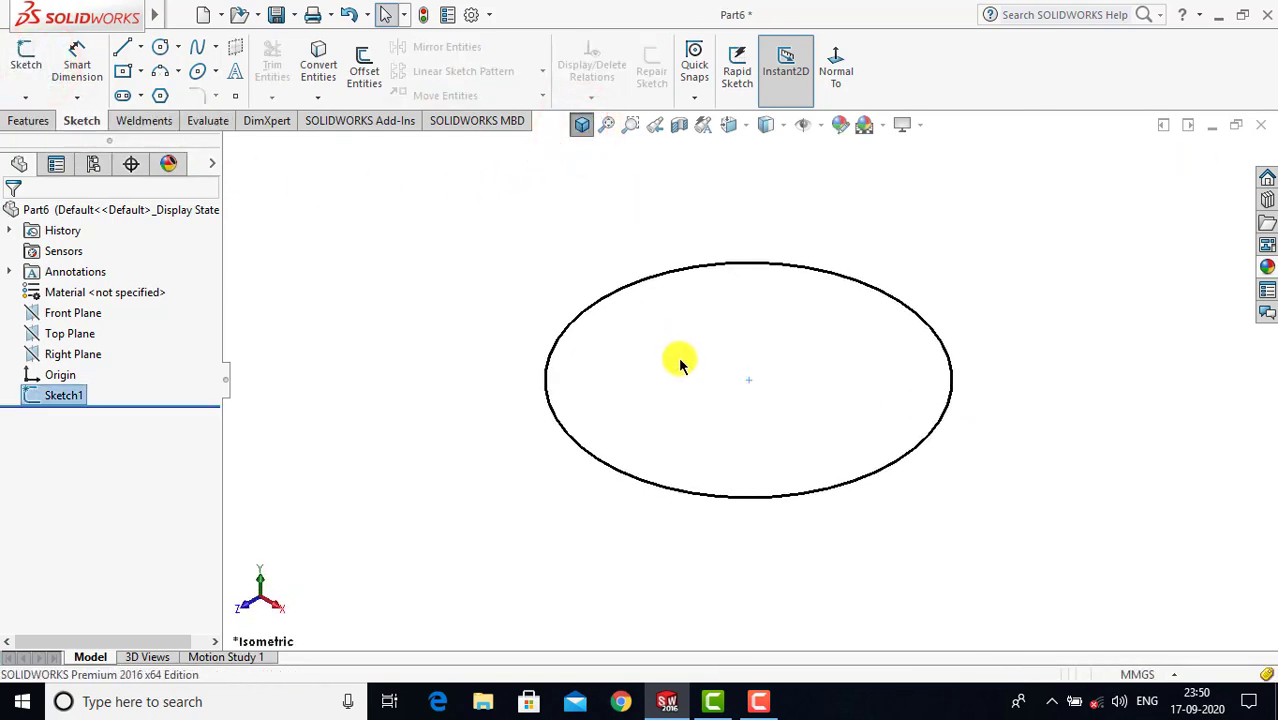
click(30, 120)
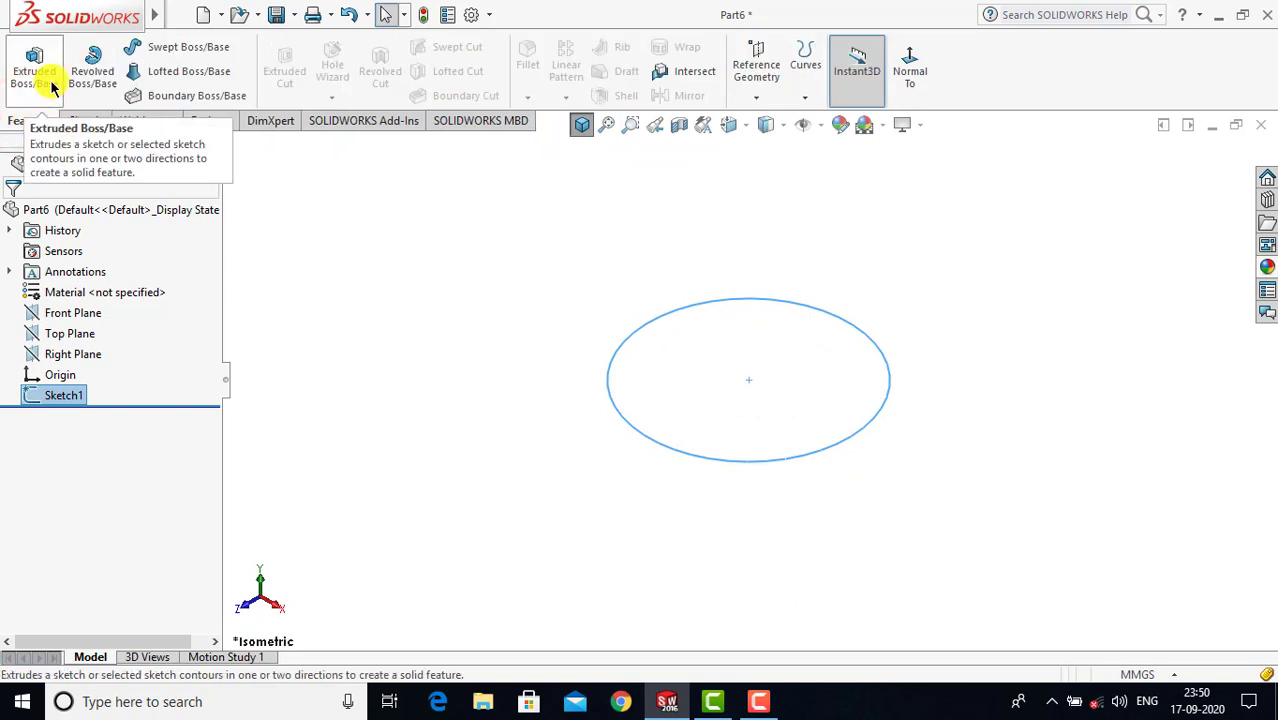
click(34, 70)
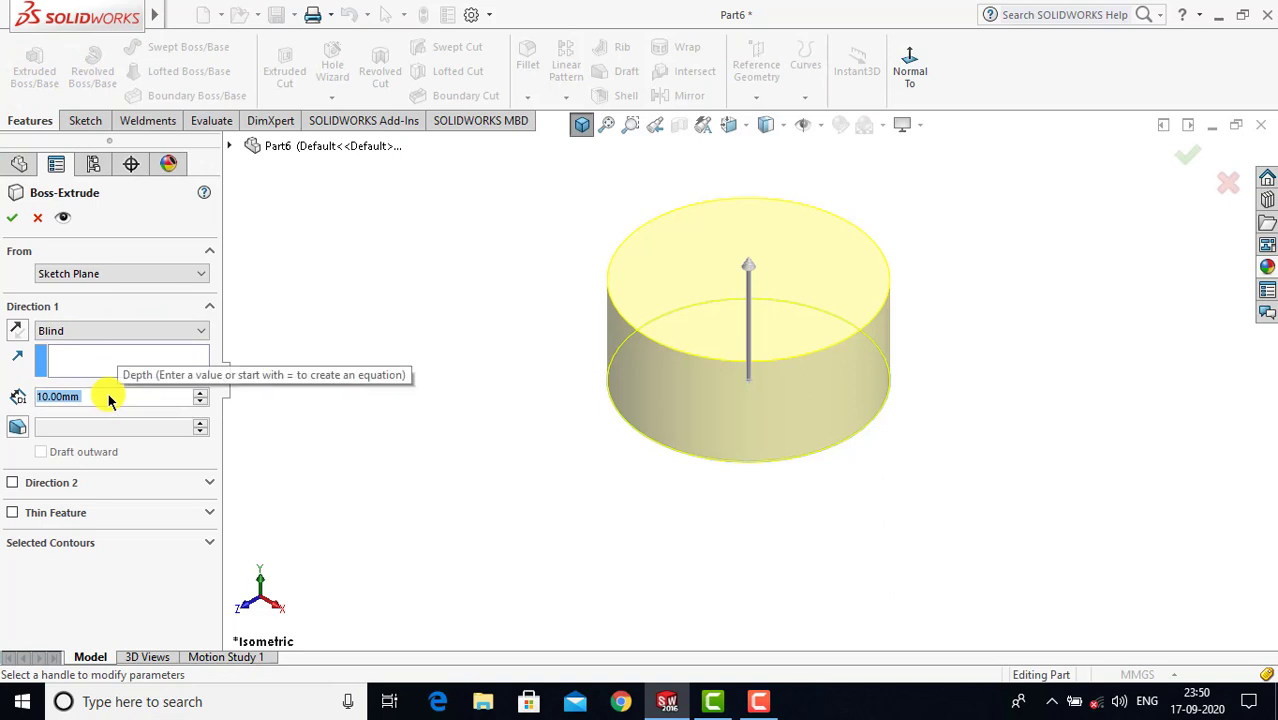
text(18)
key(Return)
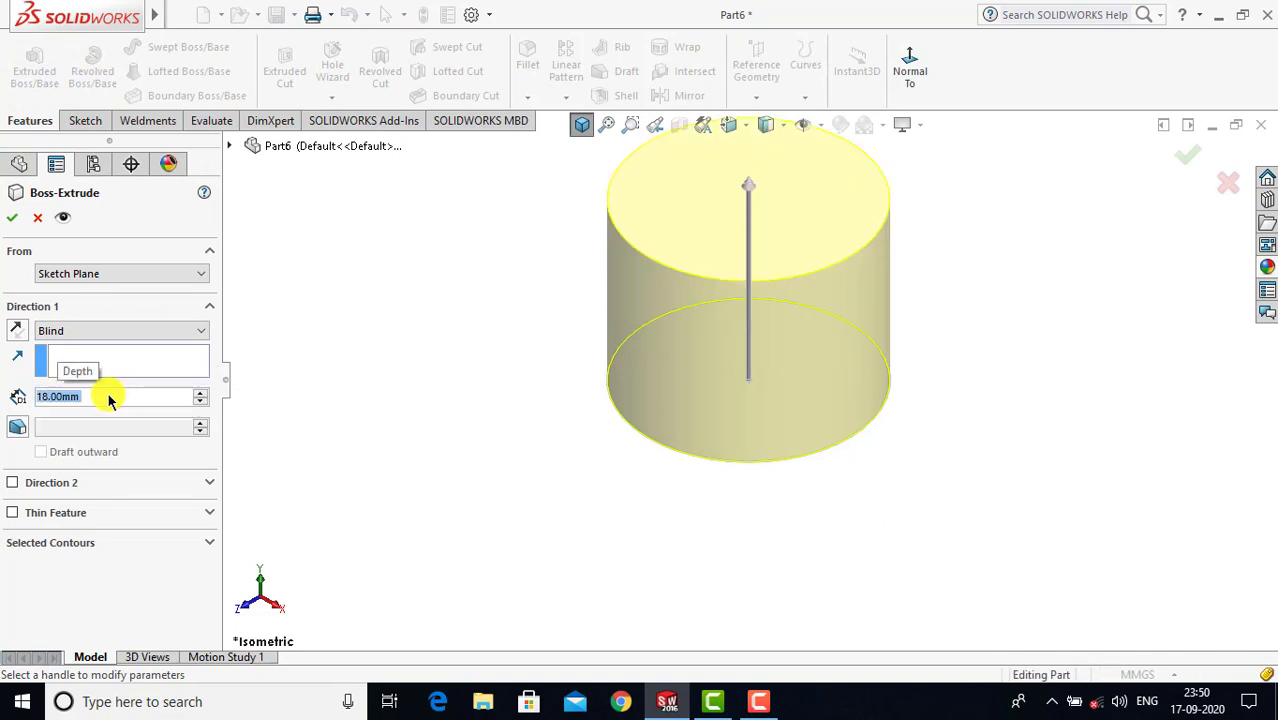
click(13, 218)
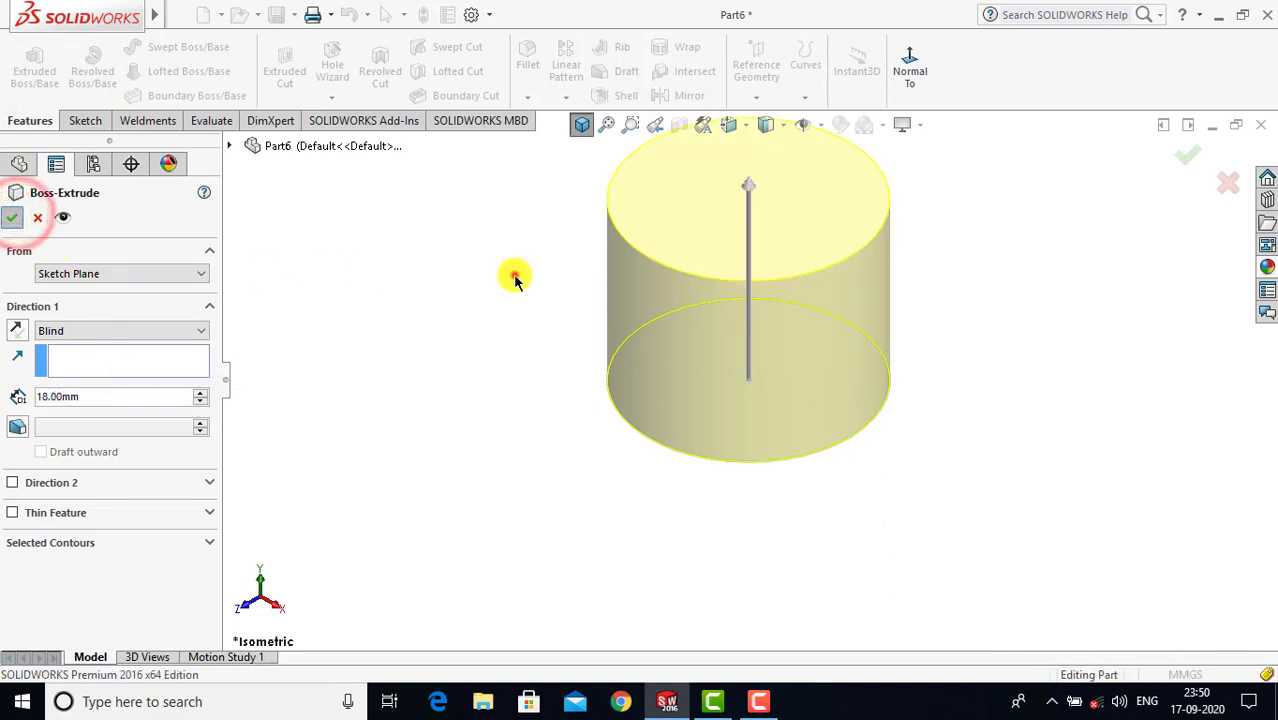
Step: Fillet the cylinder's upper circular edge with a symmetric 0.5 mm radius
click(582, 124)
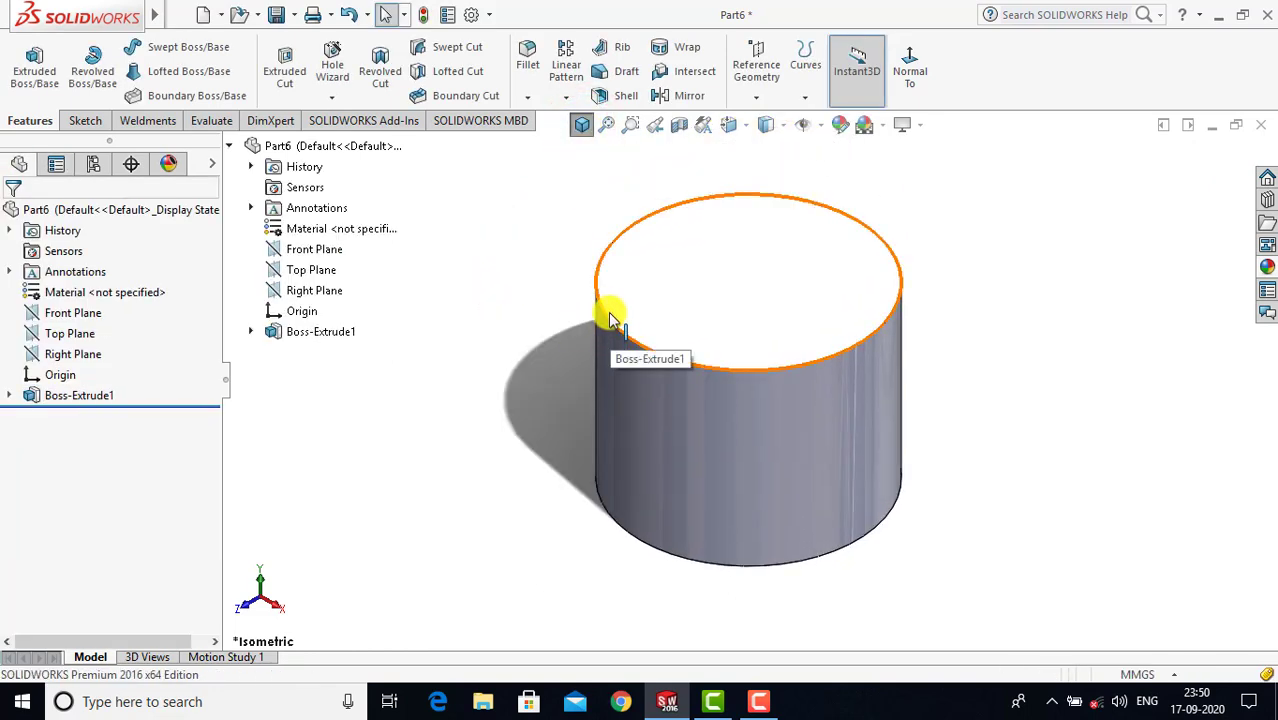
click(531, 68)
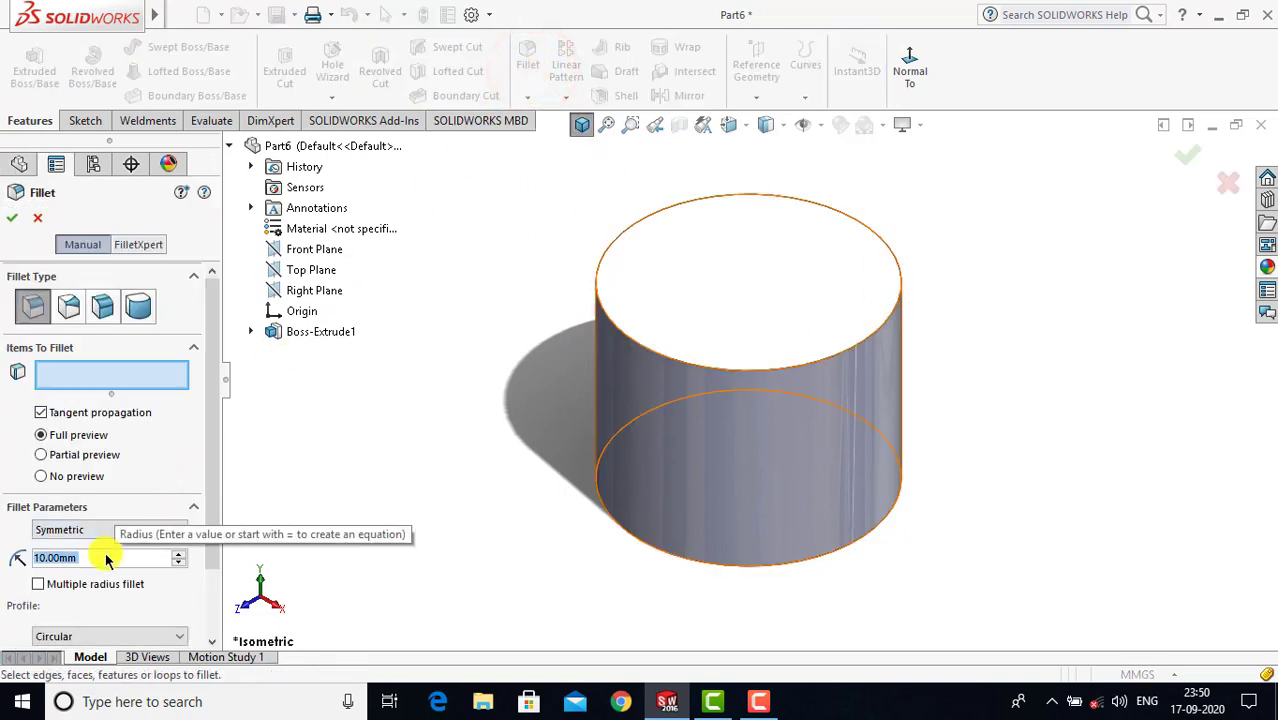
text(0.5)
key(Return)
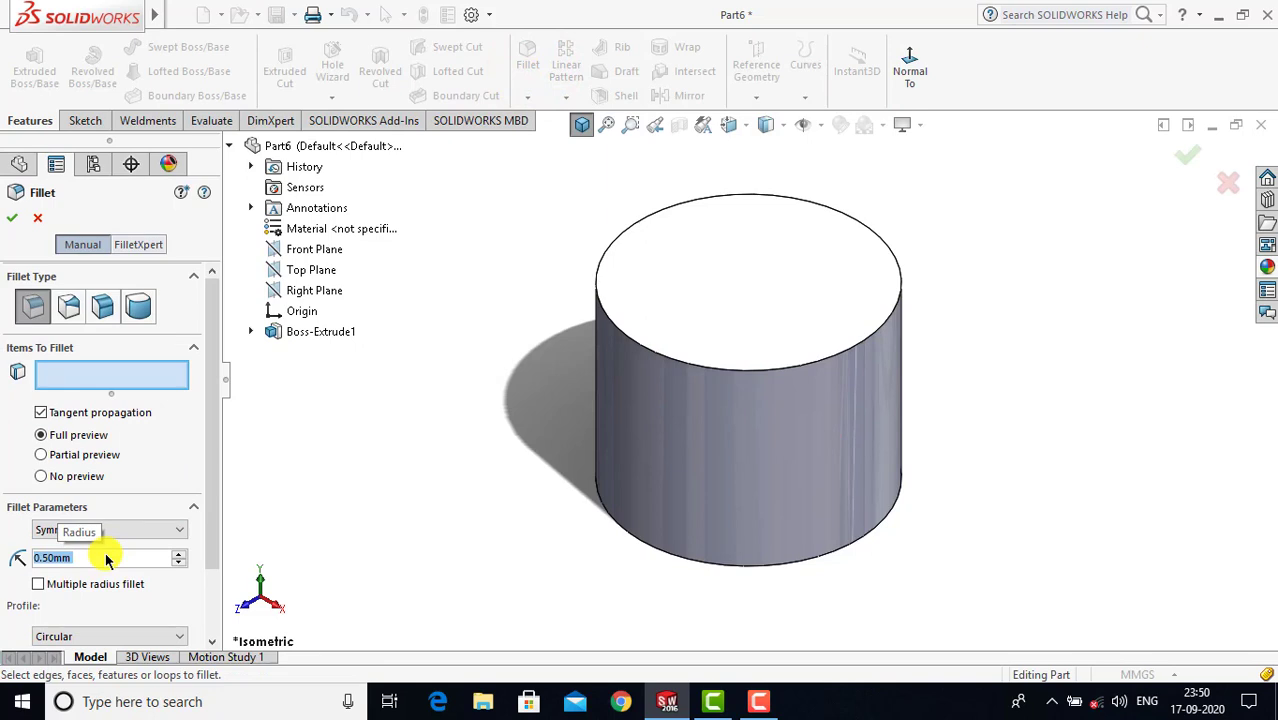
click(628, 338)
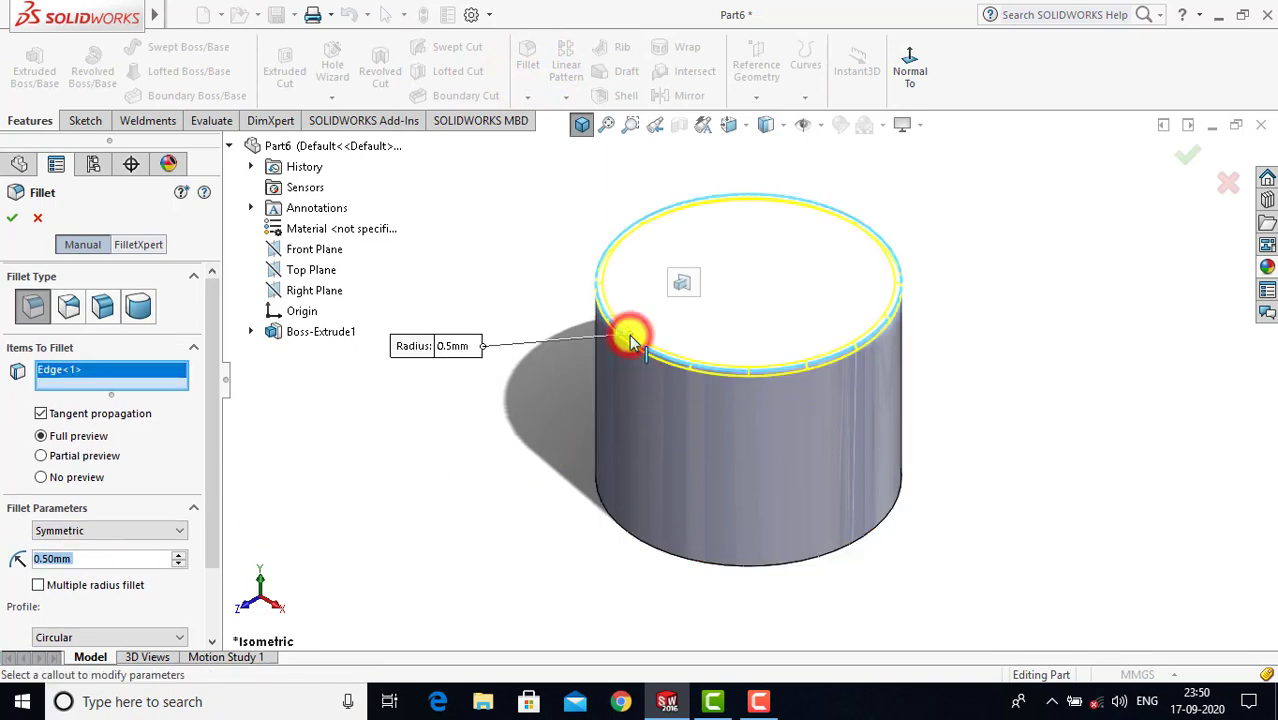
click(12, 217)
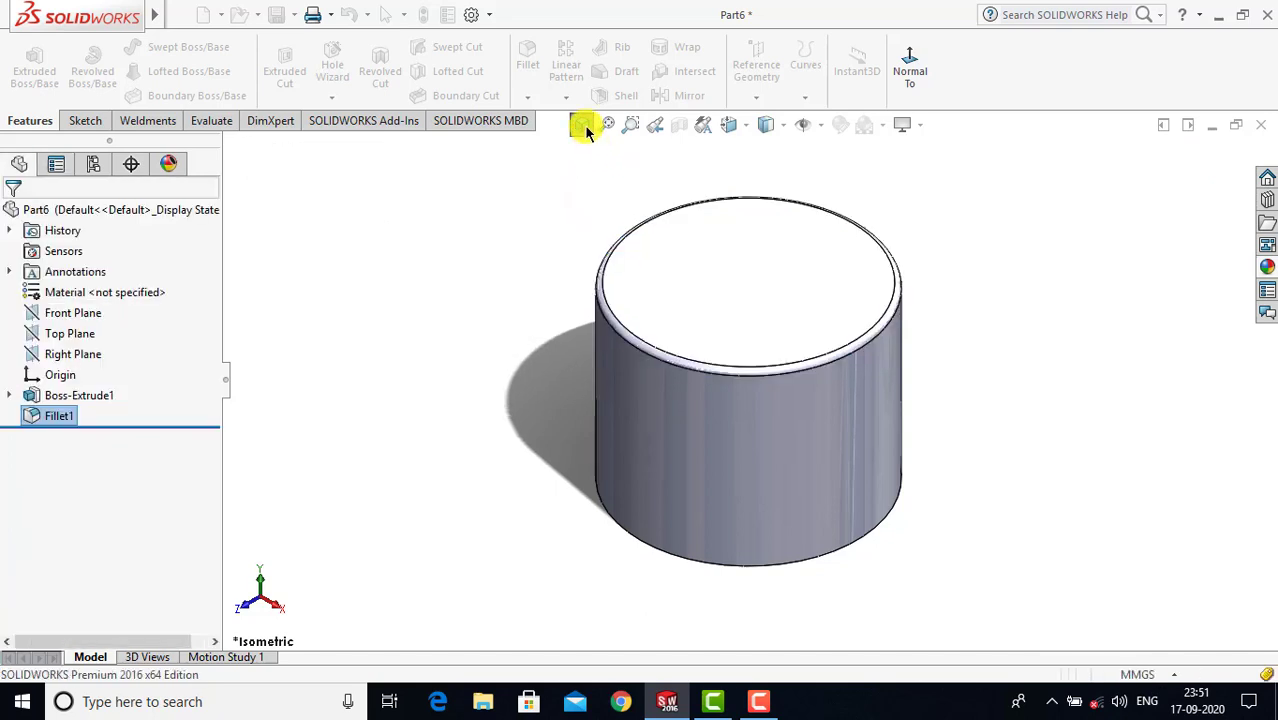
Step: Shell the cylinder to a 1 mm wall thickness, removing its bottom face
click(586, 128)
middle_drag(1008, 519, 984, 303)
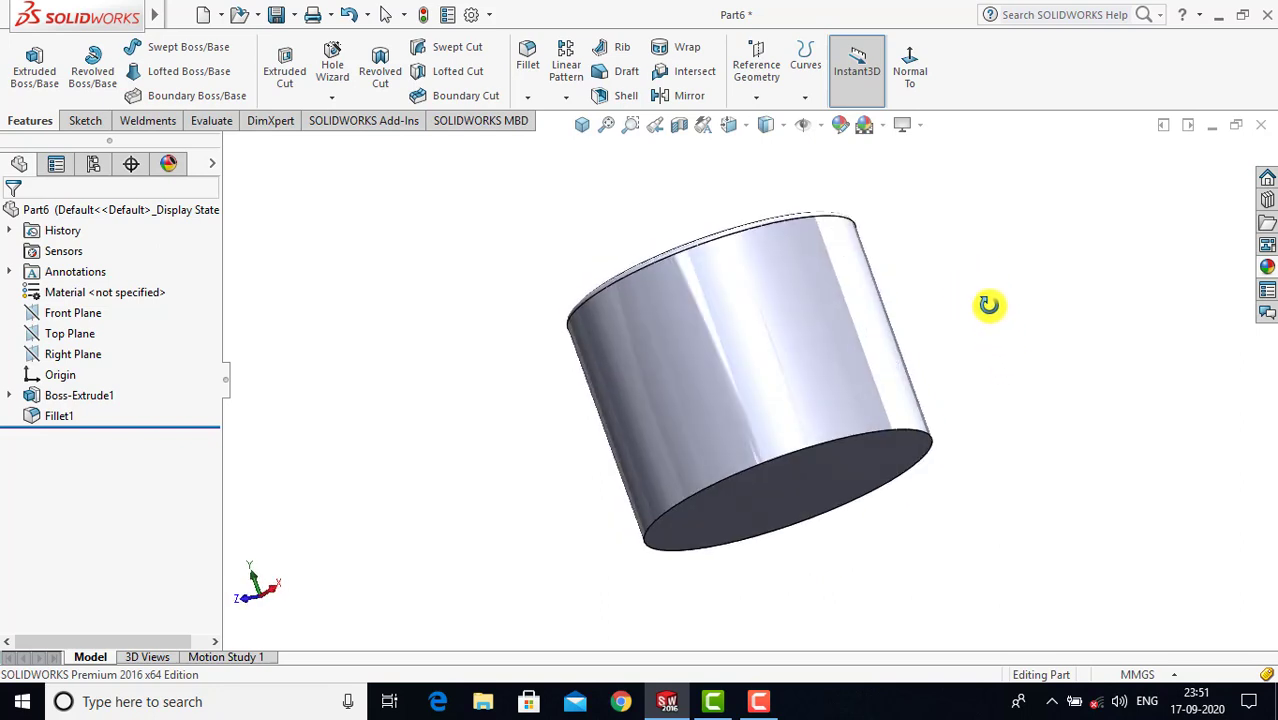
click(613, 95)
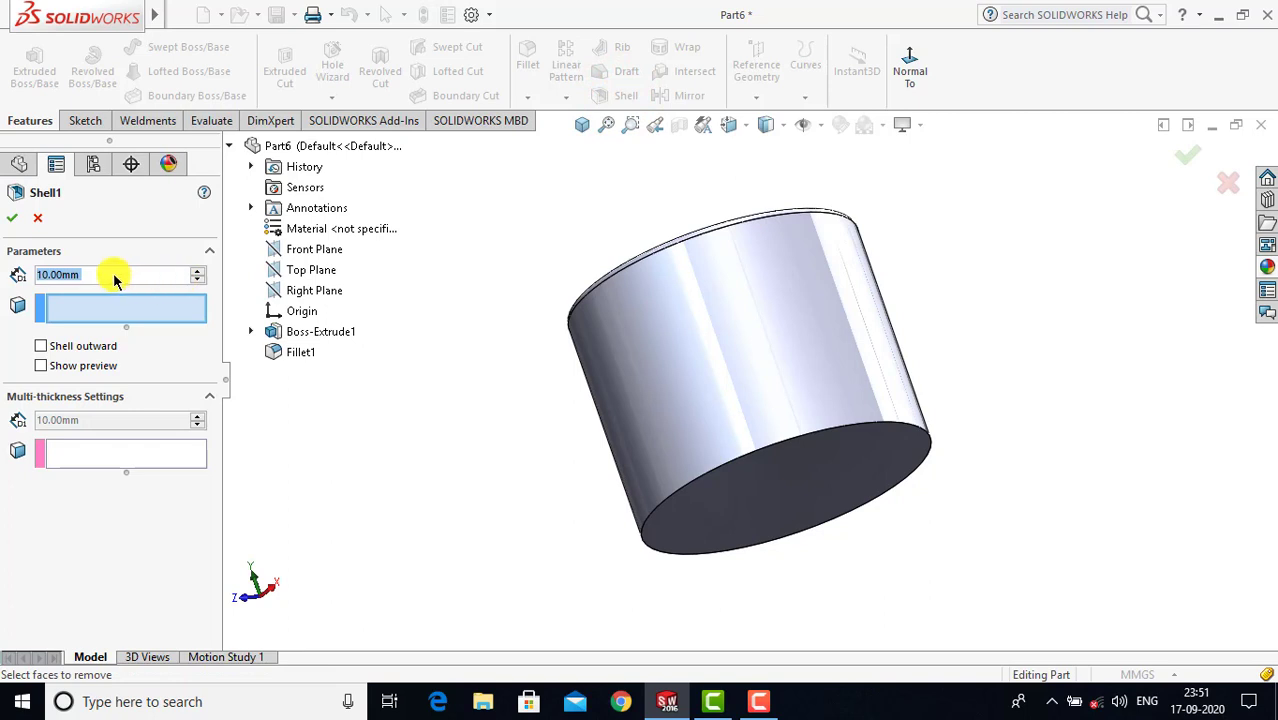
text(1)
key(Return)
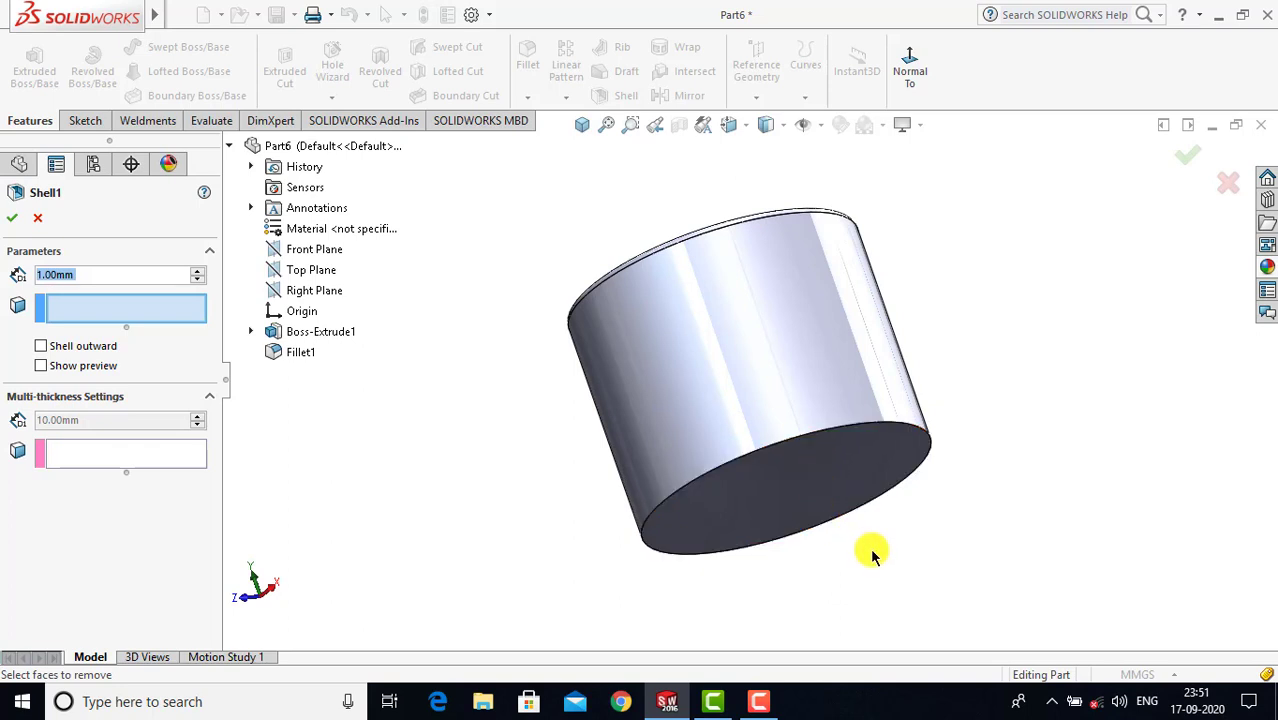
scroll(856, 508, down, 1)
click(785, 465)
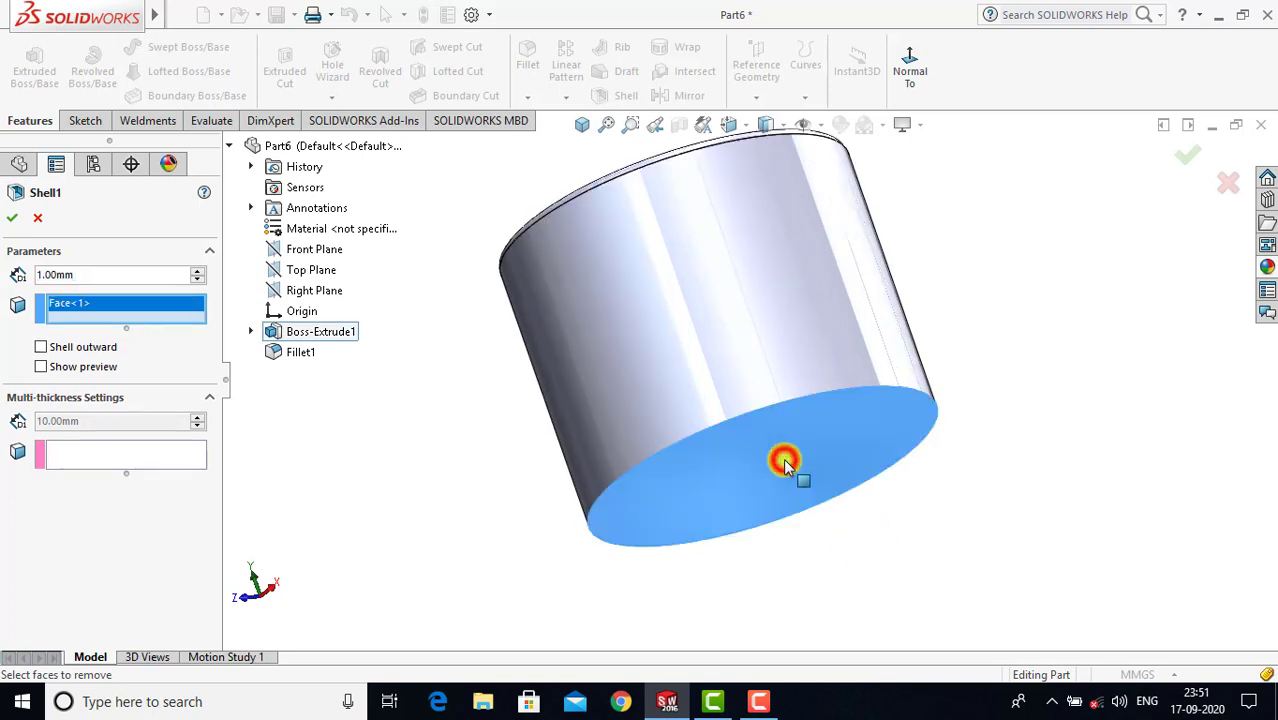
click(16, 217)
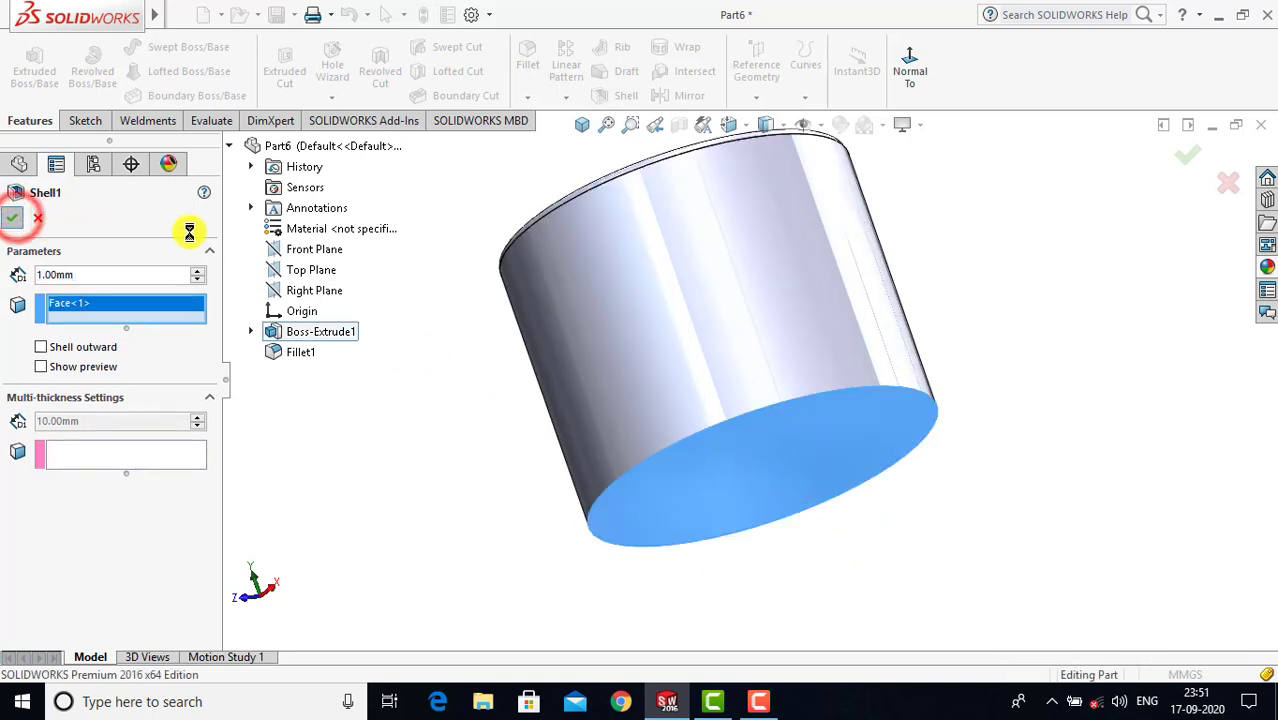
click(514, 163)
Step: Start a sketch on the cap's flat upper face and draw a circle about 7.5 mm in diameter centered on the origin
click(582, 126)
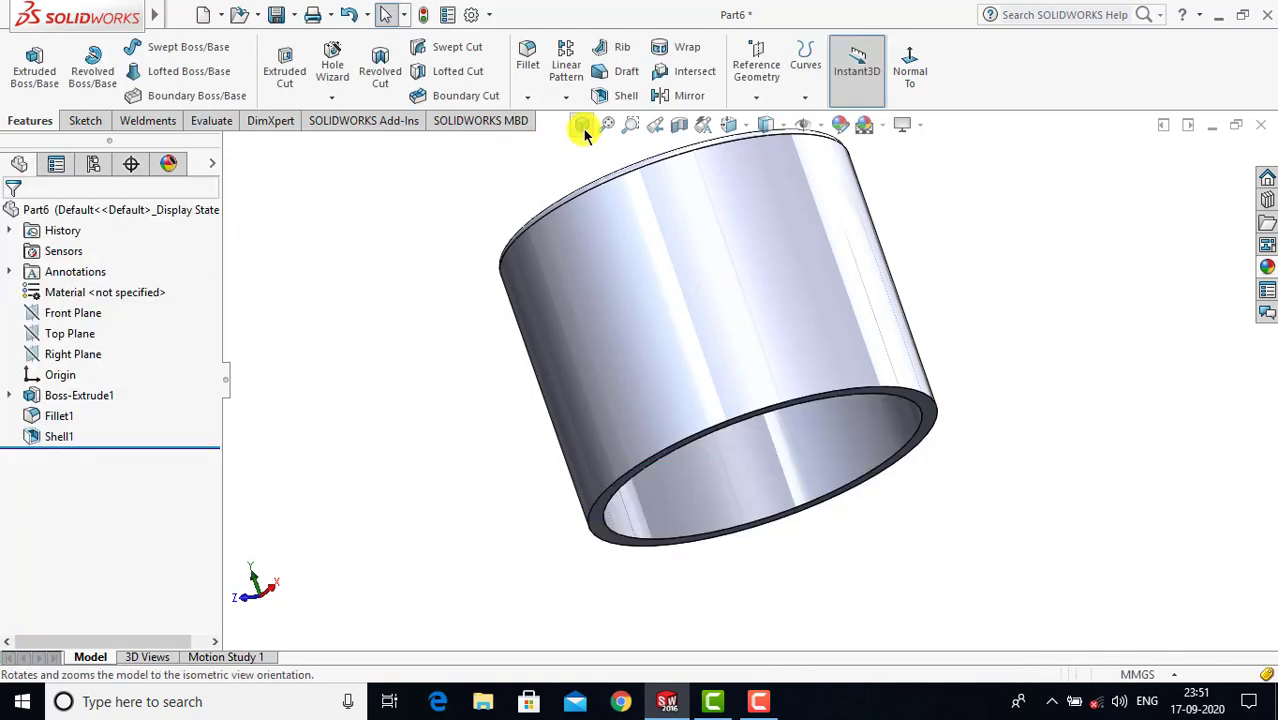
scroll(754, 256, up, 2)
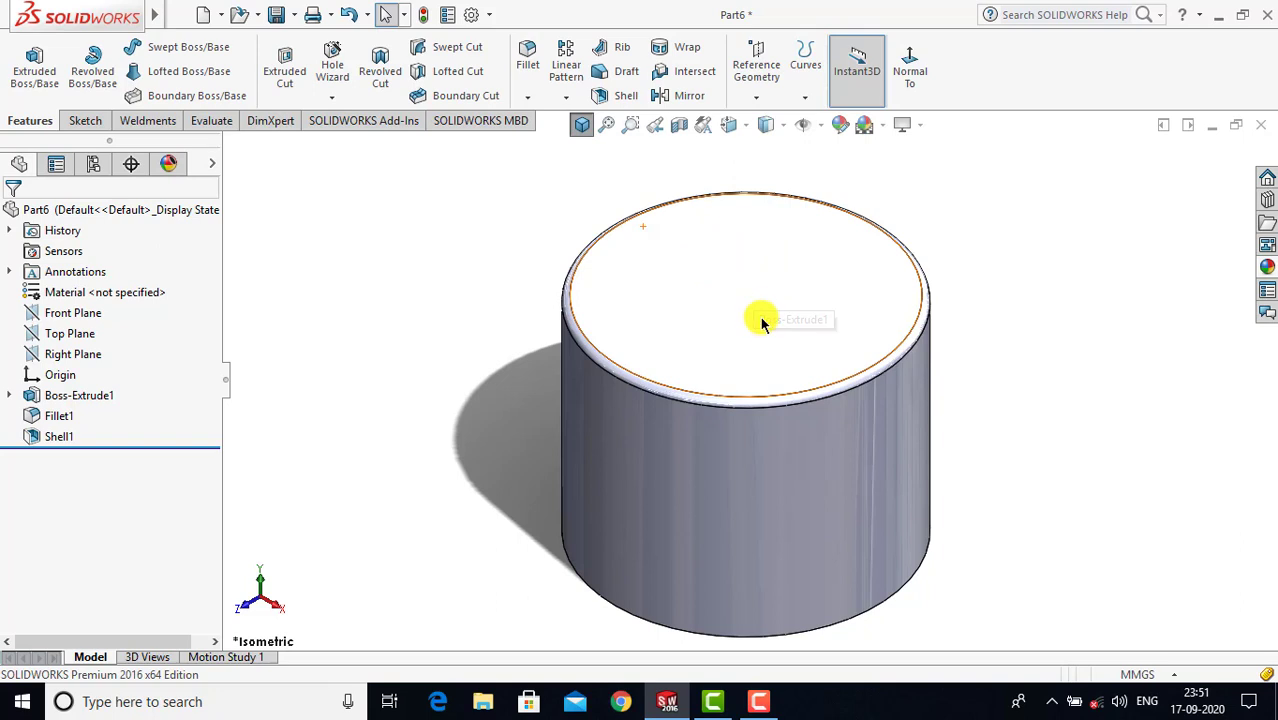
click(84, 119)
click(26, 58)
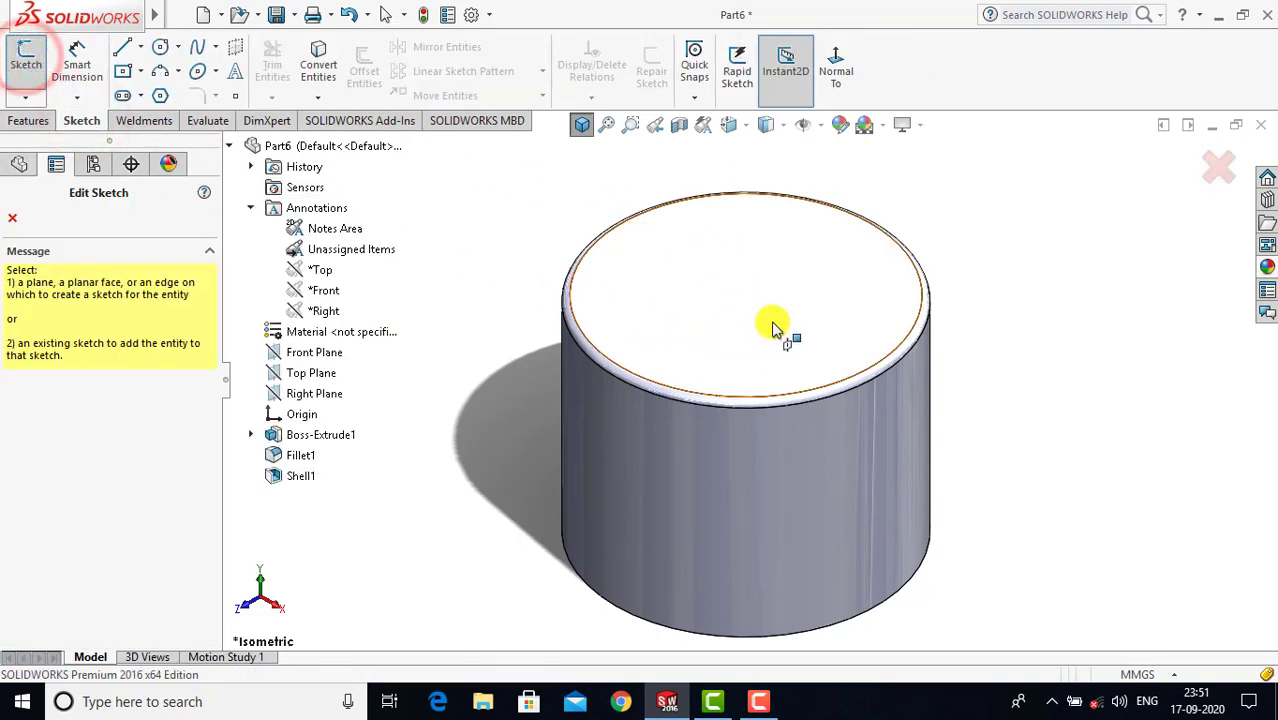
click(730, 283)
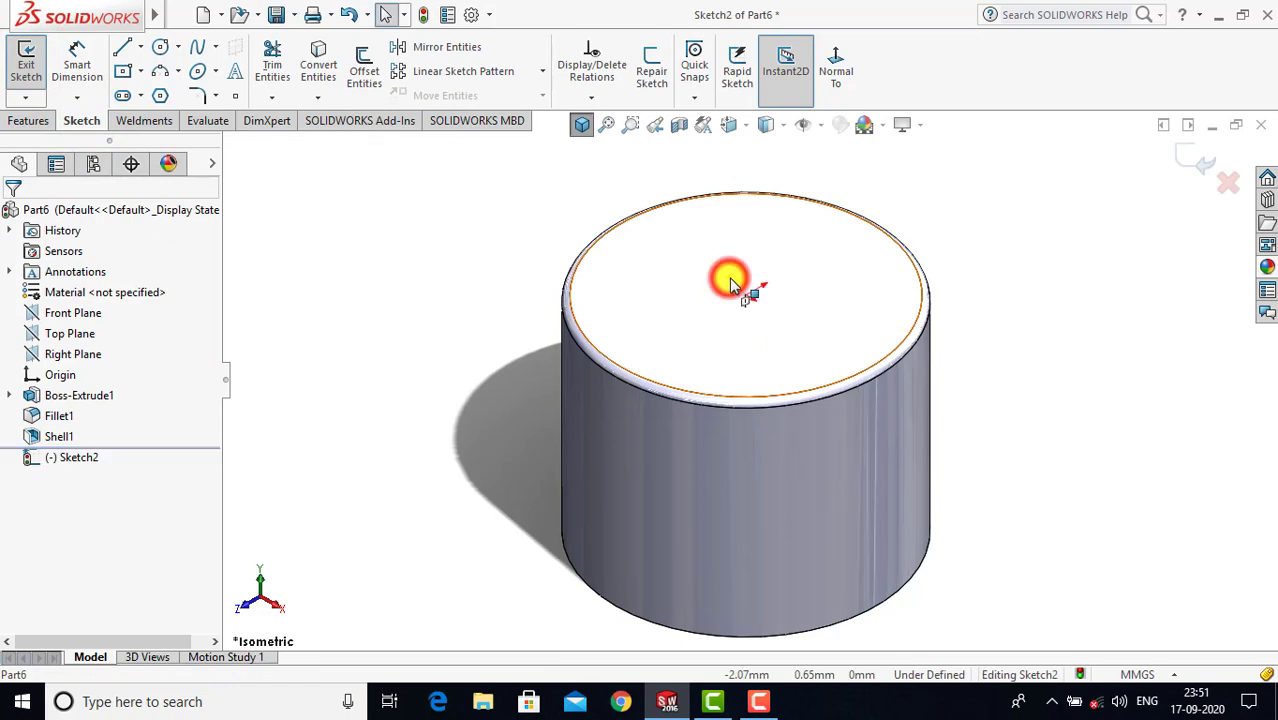
click(836, 80)
click(1062, 406)
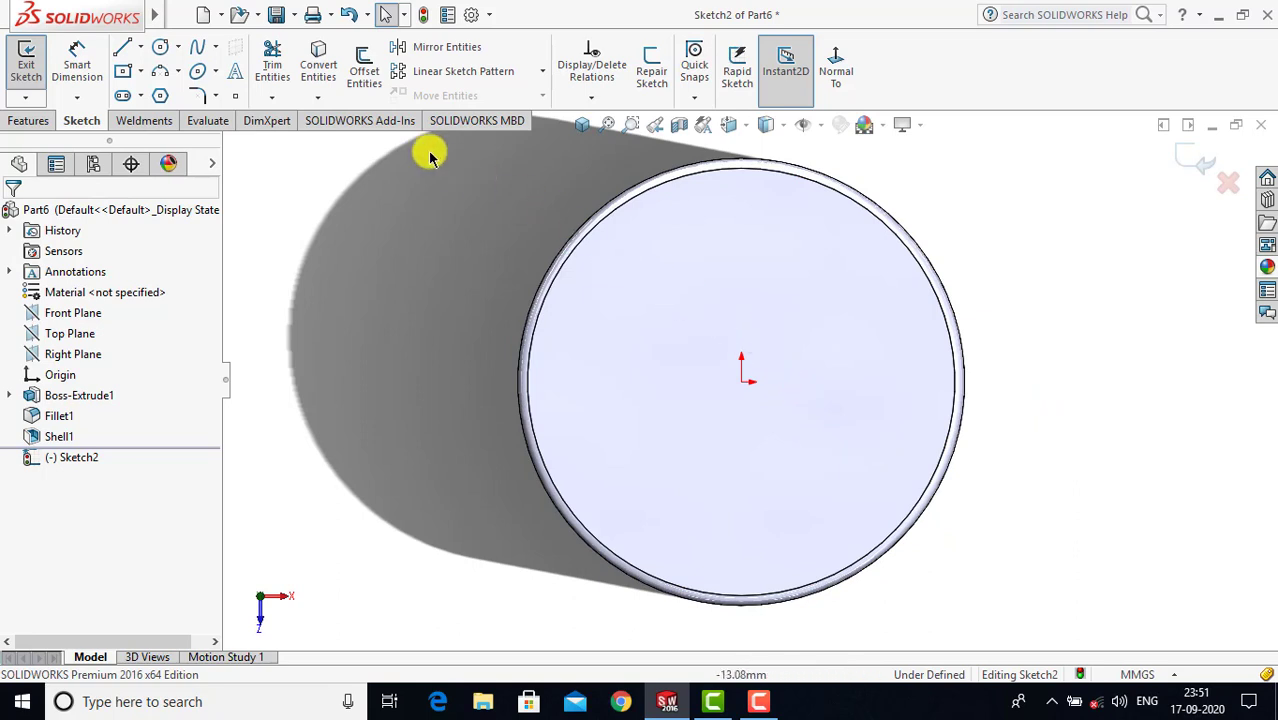
click(743, 382)
click(790, 434)
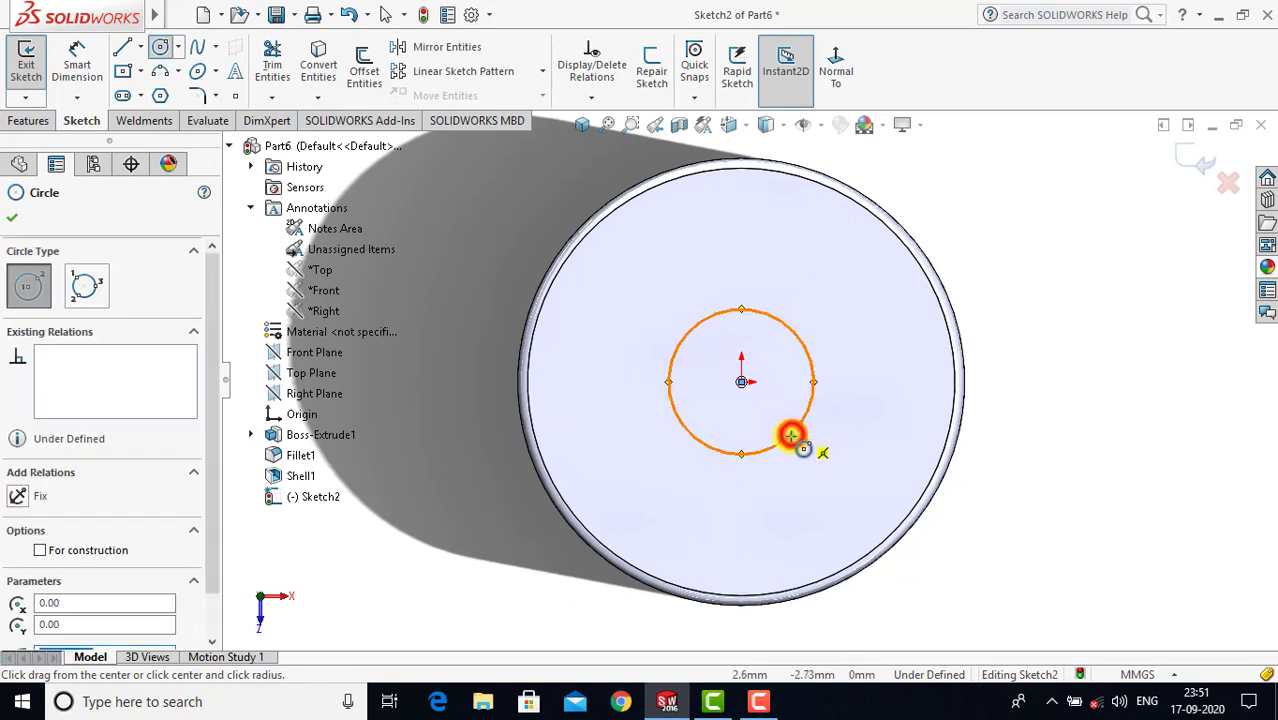
key(Escape)
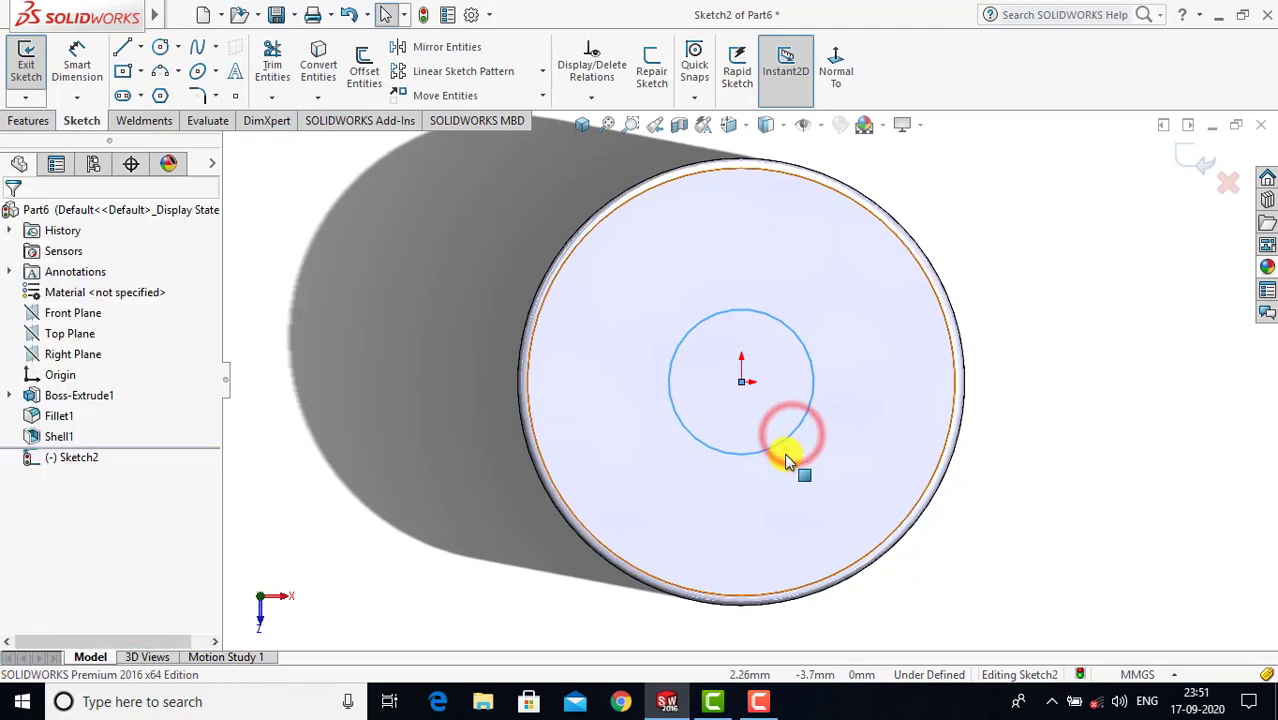
Step: Dimension the central circle's diameter as 12 mm and finish the sketch
click(78, 70)
click(668, 362)
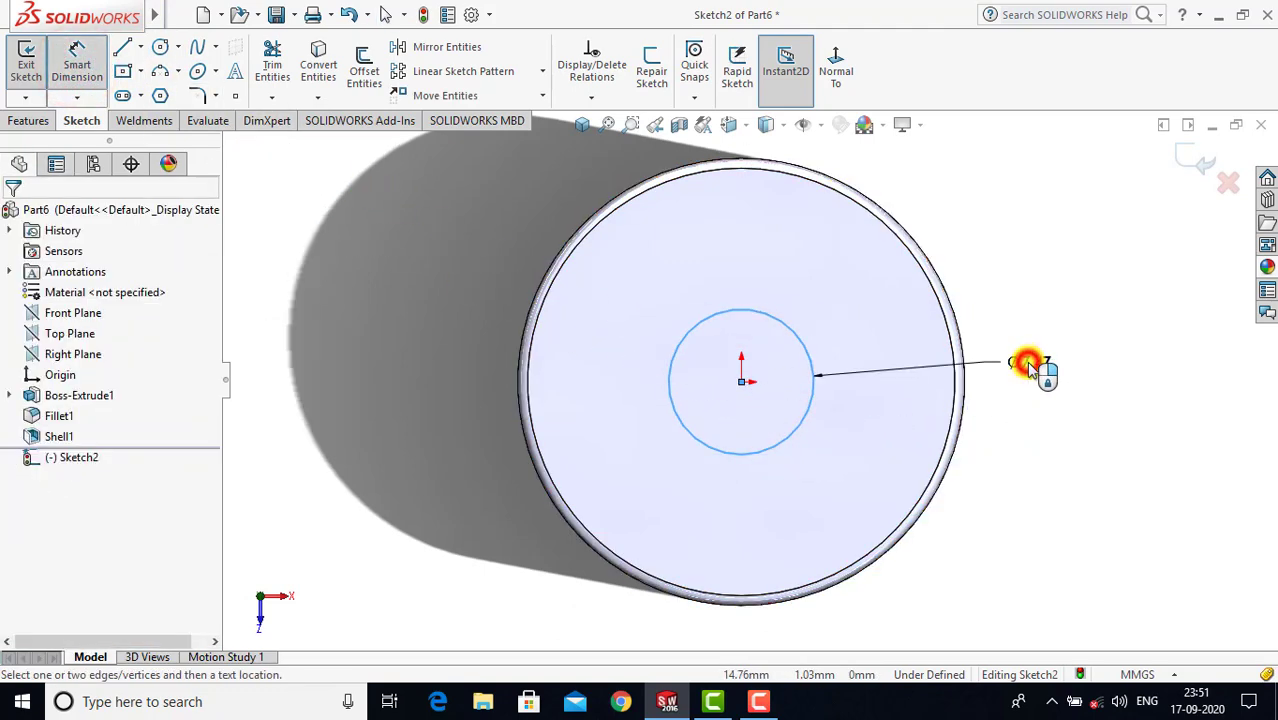
click(1026, 361)
text(12)
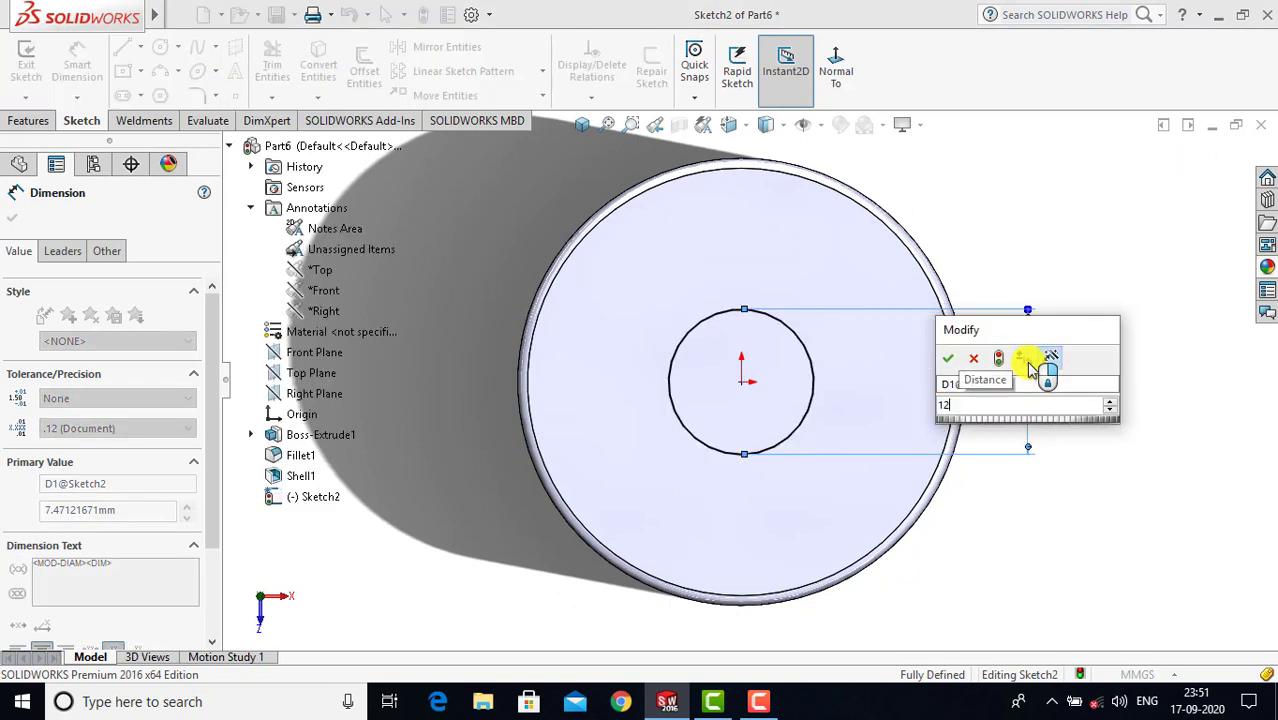
key(Return)
click(1131, 393)
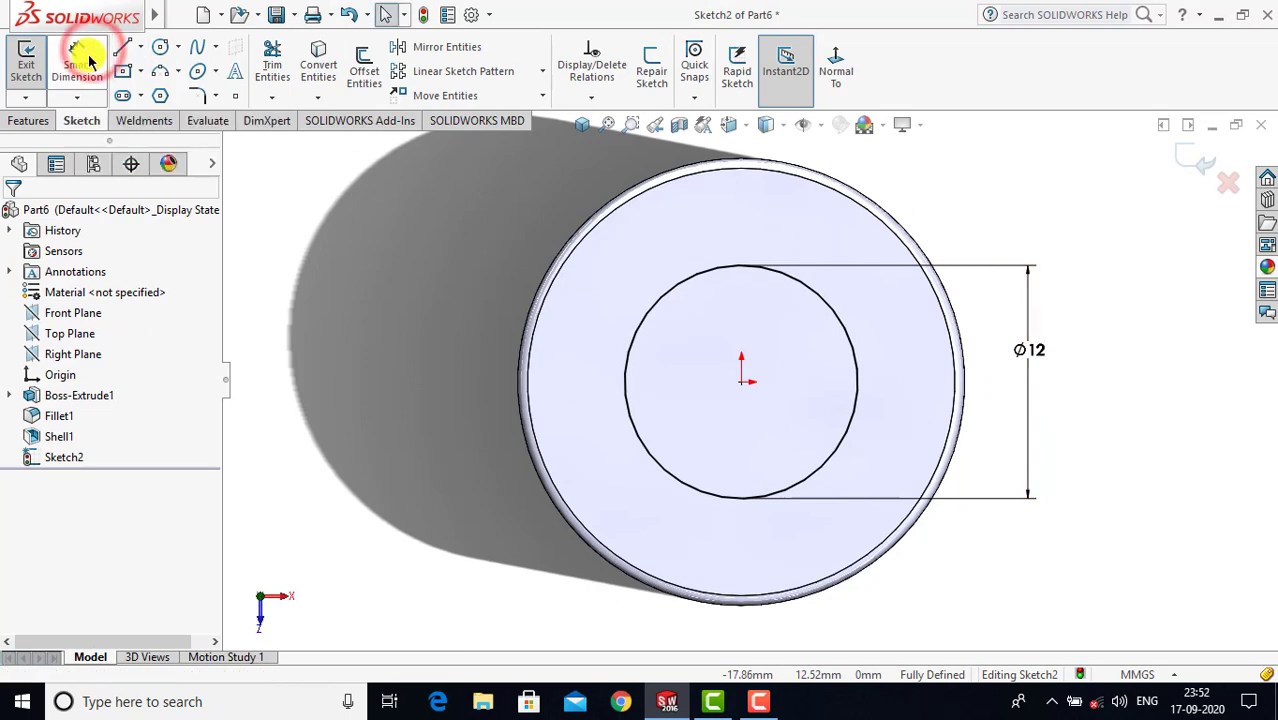
click(30, 64)
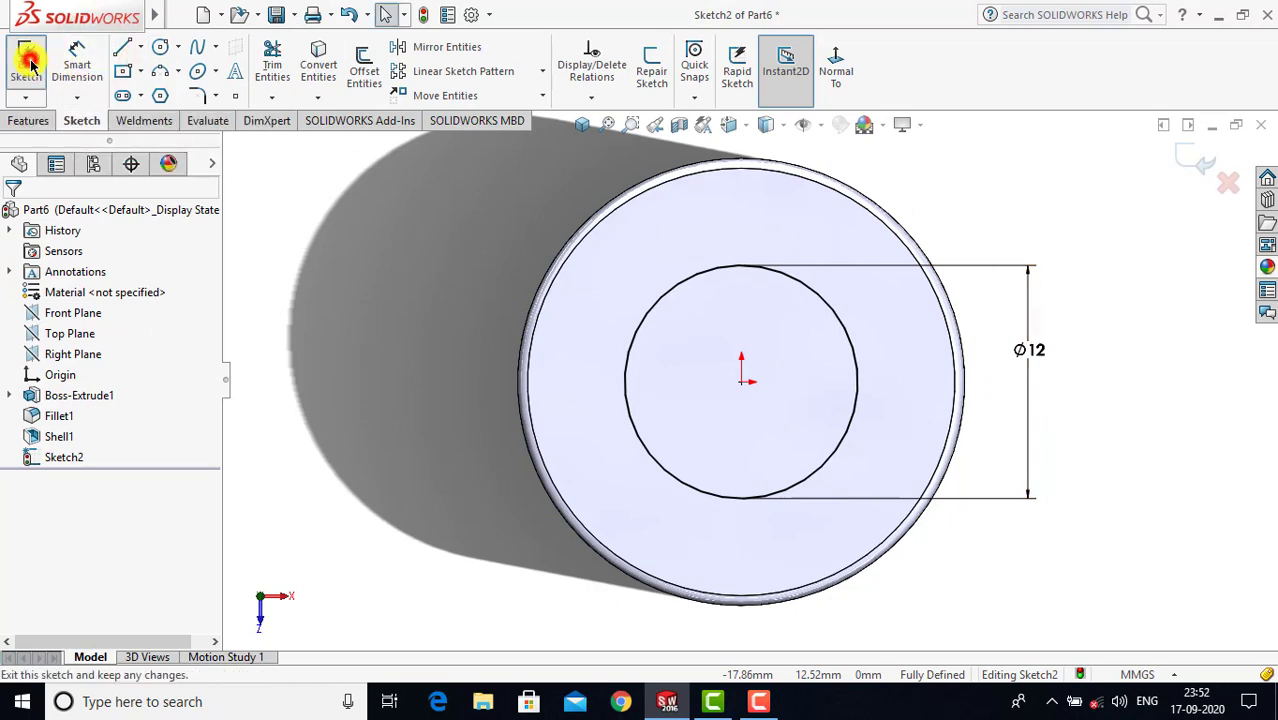
Step: Extrude-cut the 12 mm circle Through All to open a central hole in the cap's upper face
click(581, 124)
click(30, 120)
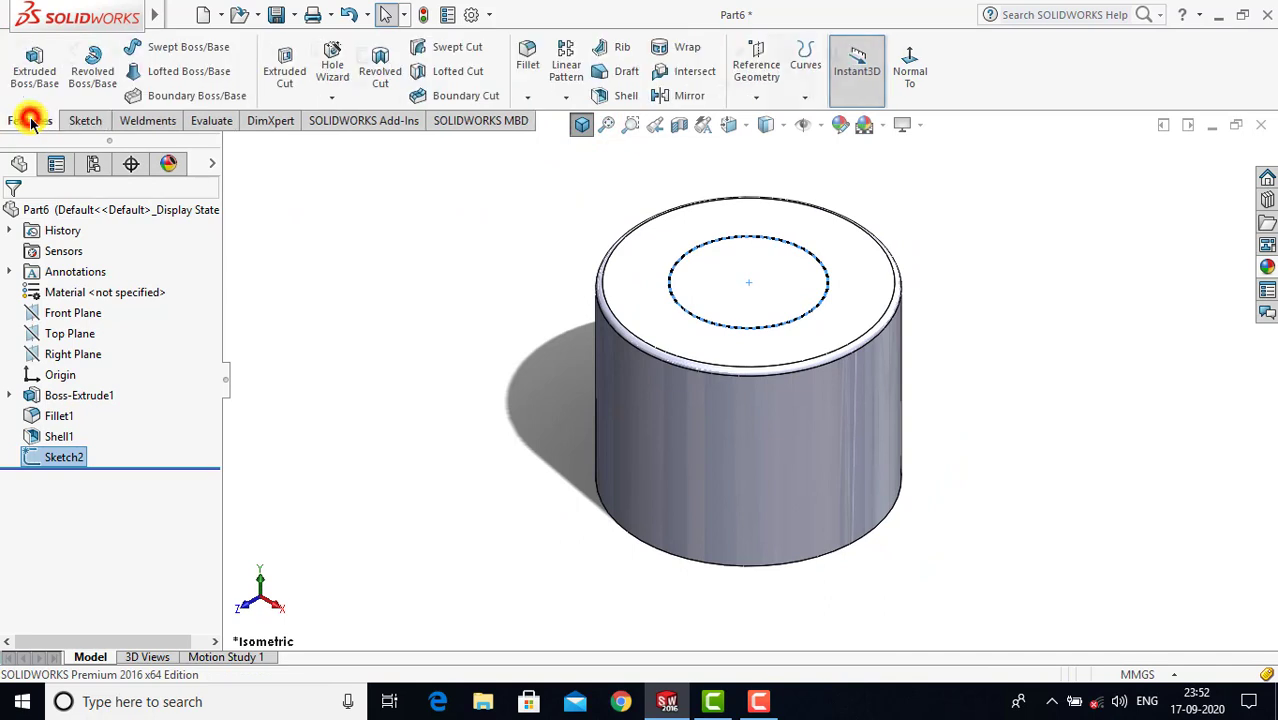
click(290, 75)
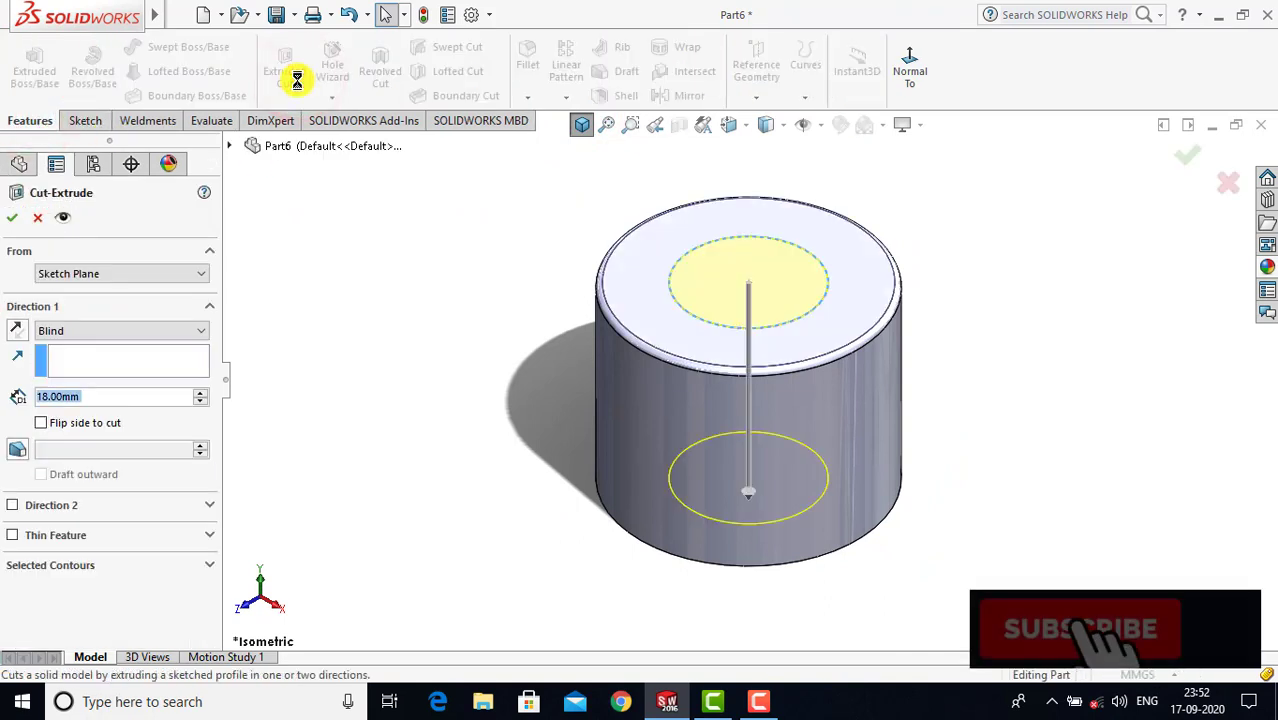
click(100, 333)
click(94, 355)
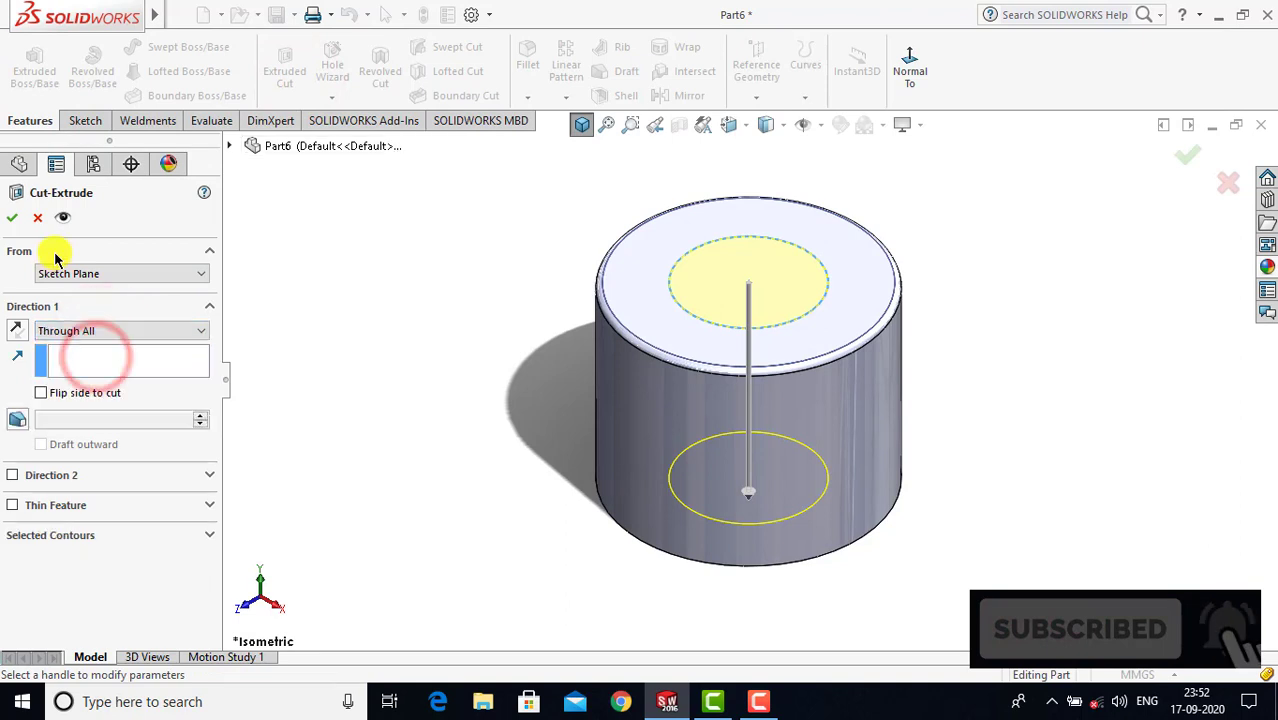
click(12, 217)
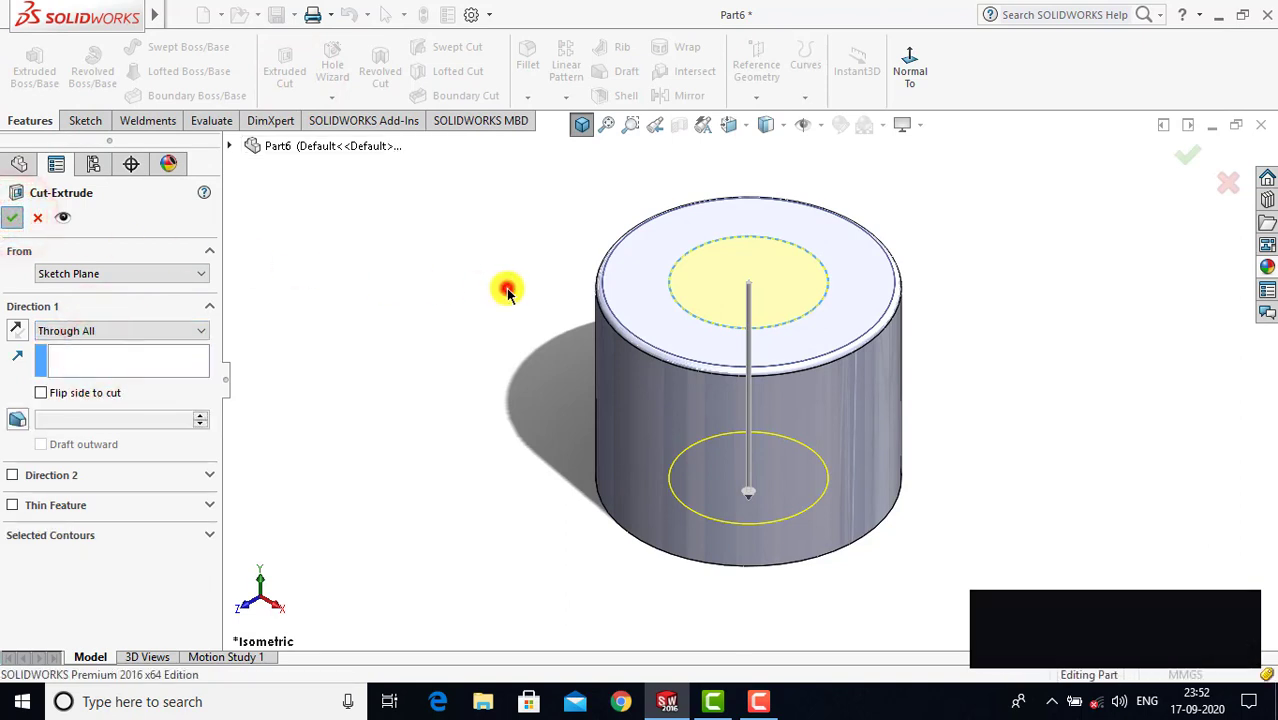
click(583, 125)
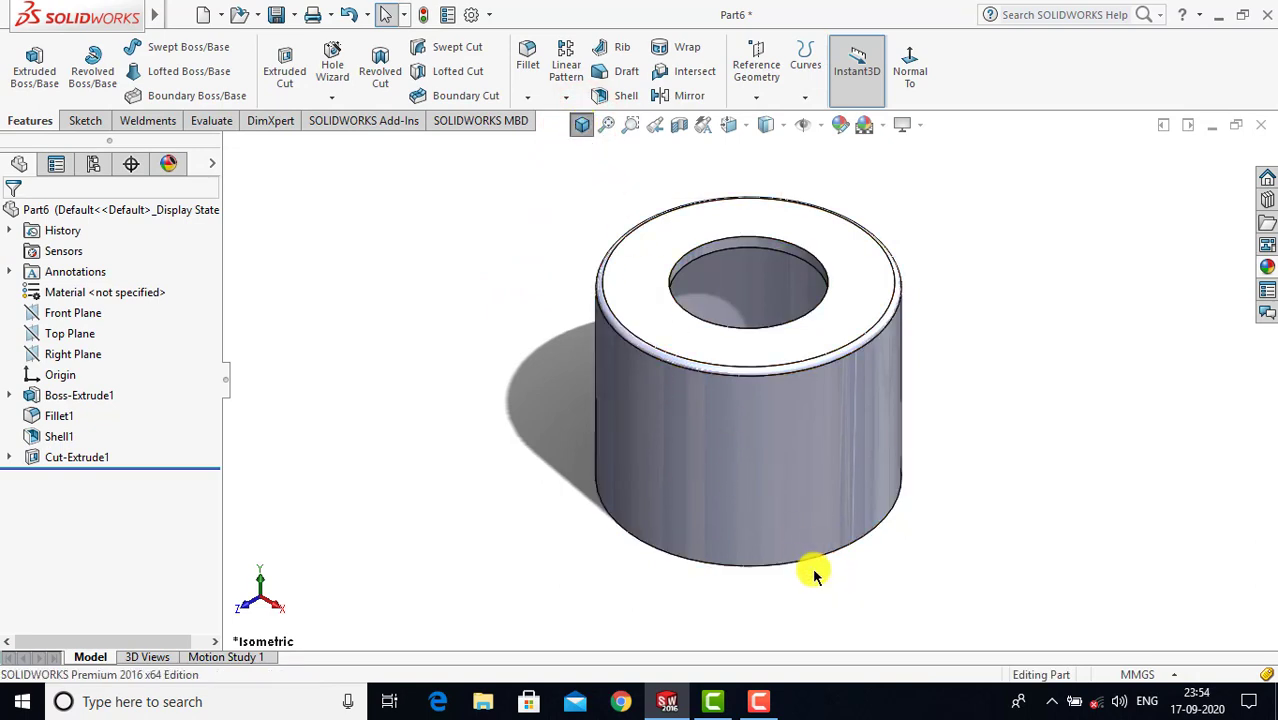
Step: Start a sketch on the cap's annular bottom rim face and convert the rim's outer circular edge into a sketch circle
click(86, 121)
click(27, 60)
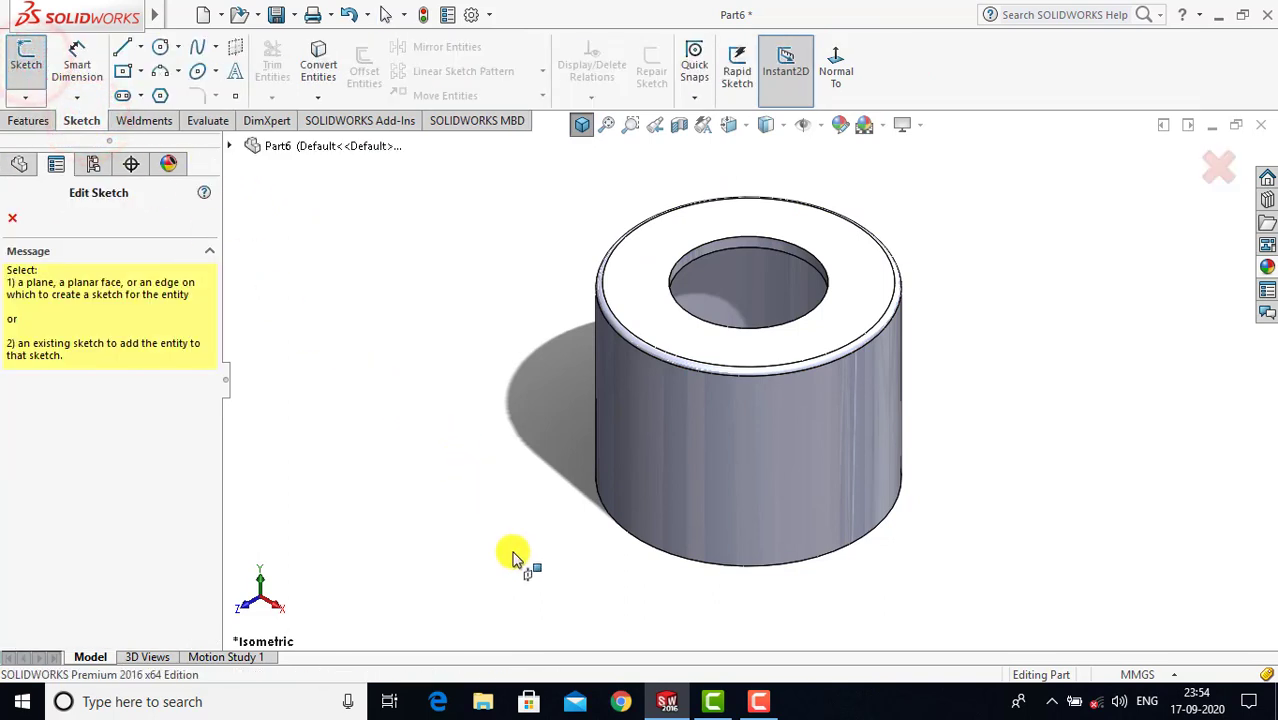
middle_drag(512, 557, 542, 354)
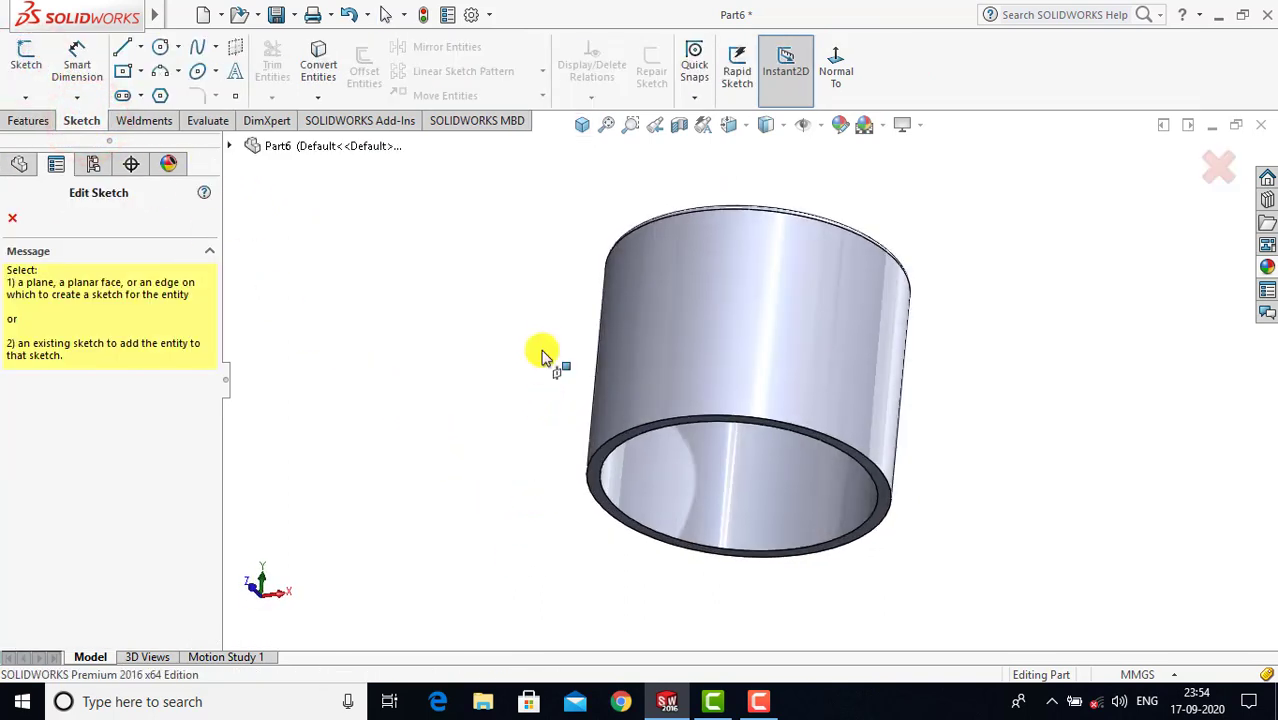
click(593, 464)
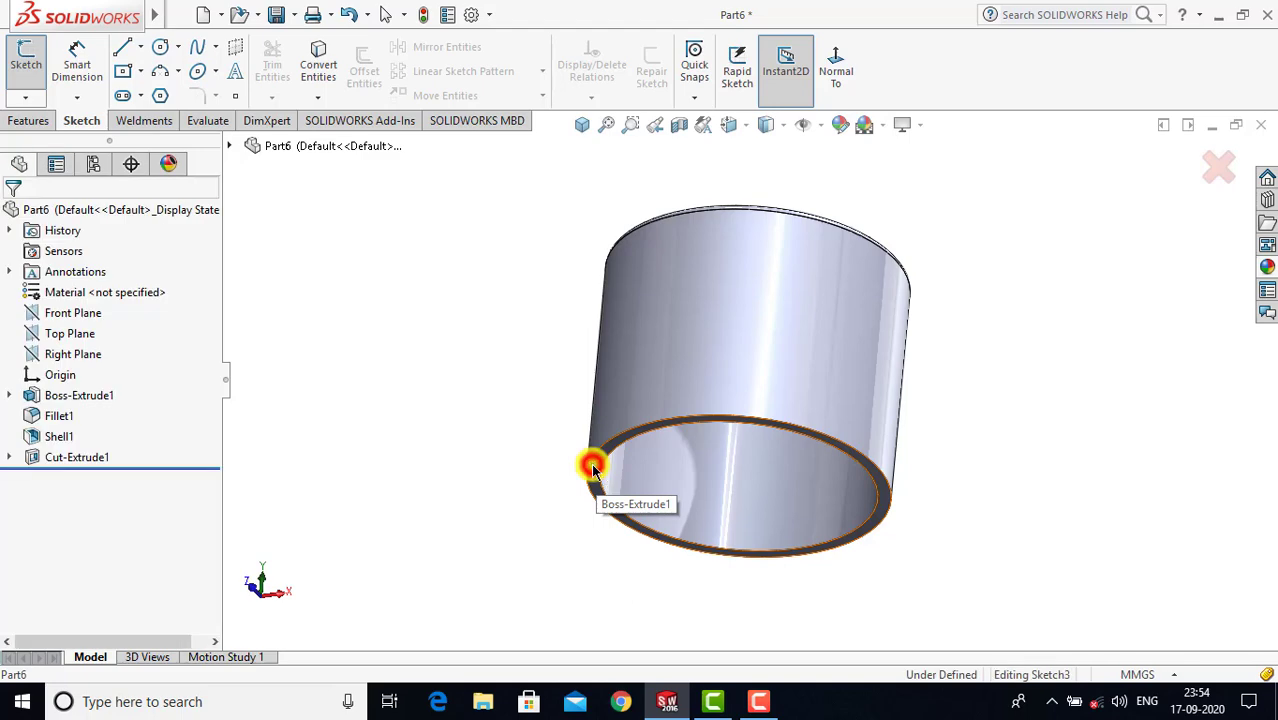
click(836, 70)
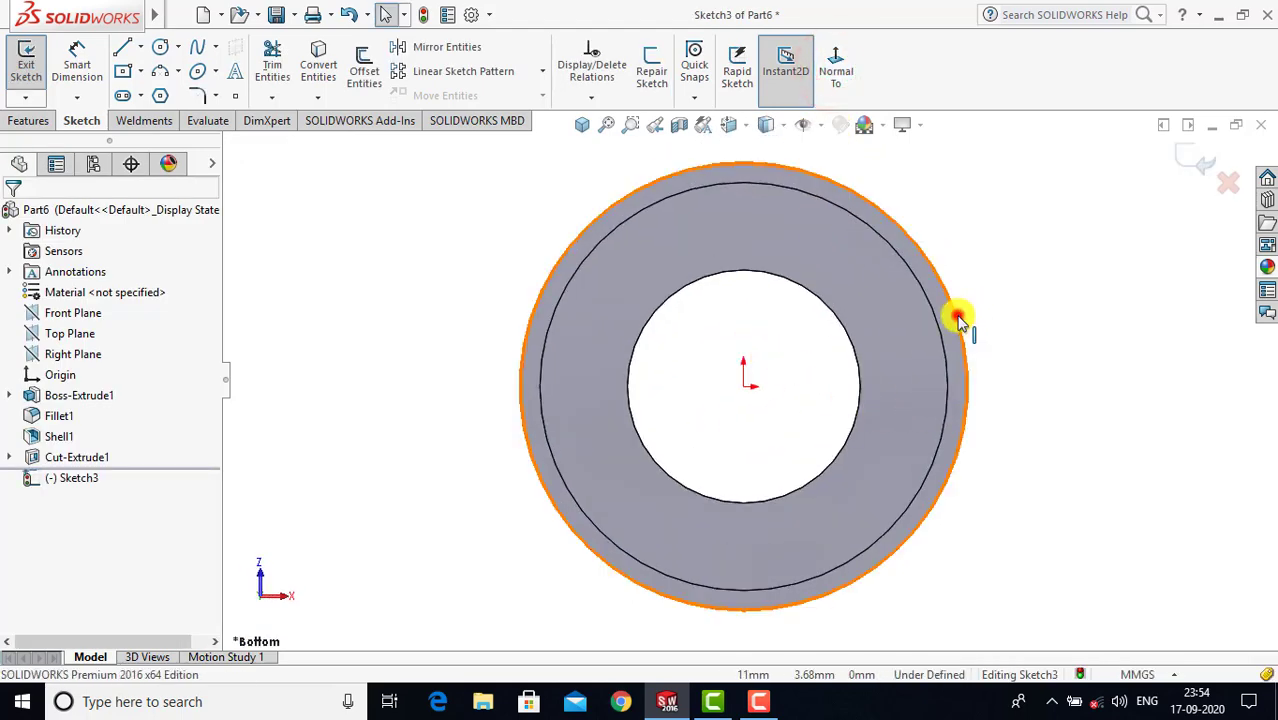
click(958, 319)
right_click(957, 318)
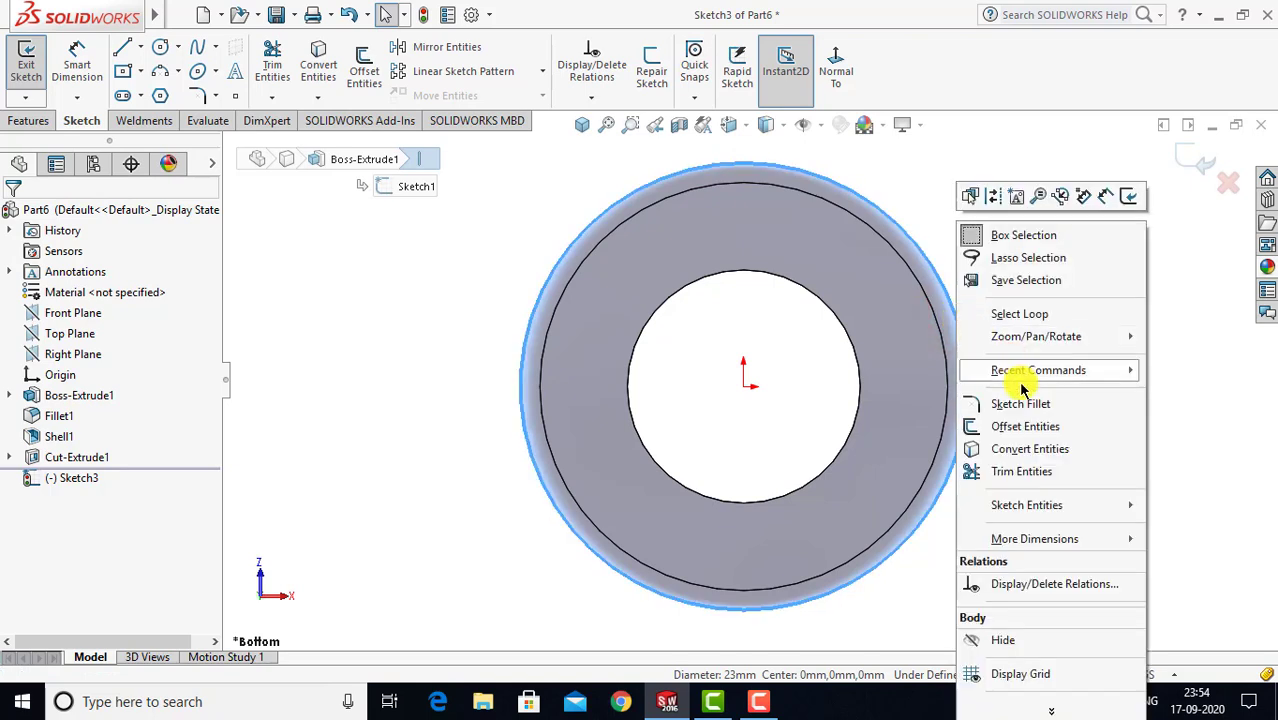
click(1024, 451)
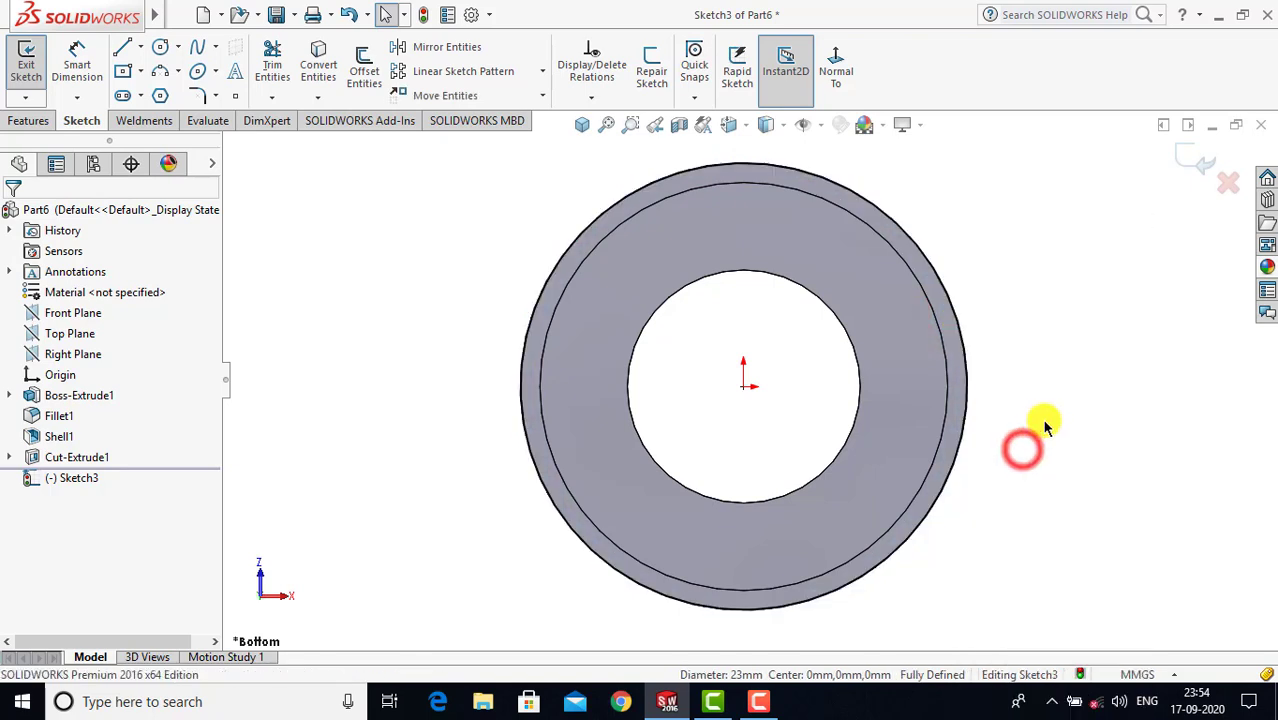
click(1041, 420)
scroll(790, 365, up, 2)
scroll(766, 348, down, 1)
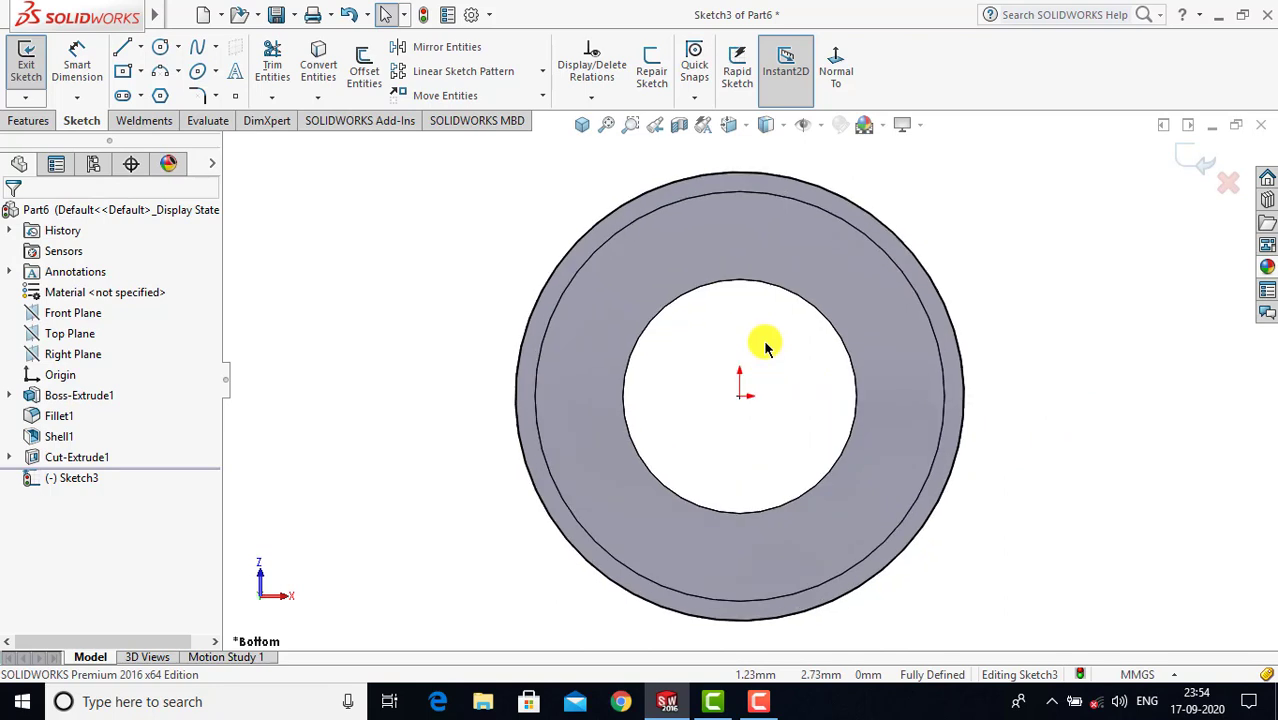
Step: Offset the converted circle outward by 0.18 mm with a dimension and finish the sketch
click(366, 70)
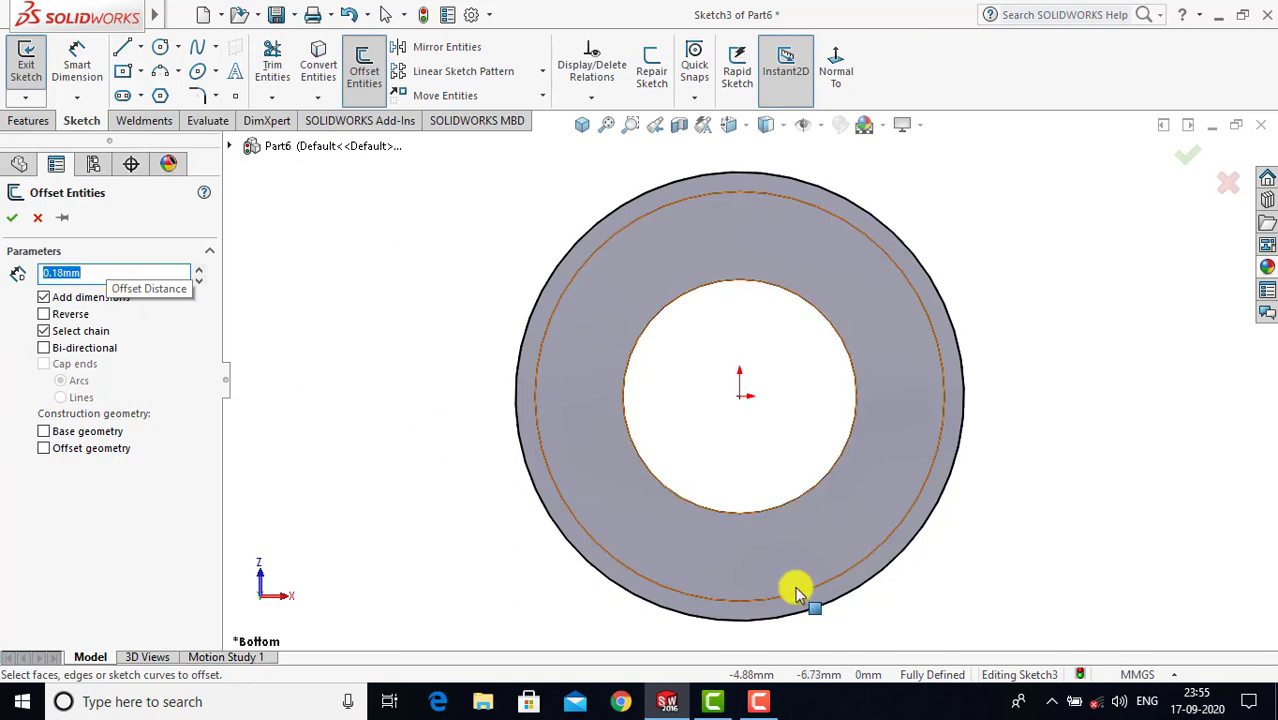
click(964, 384)
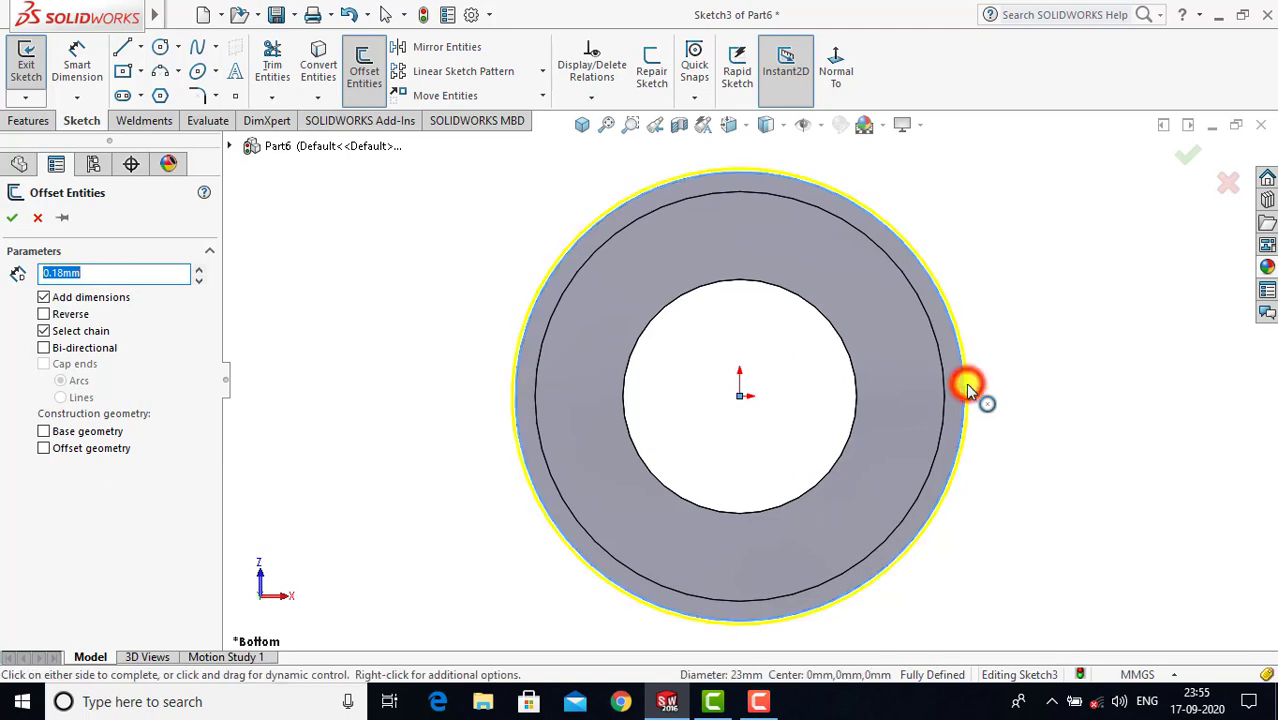
click(15, 219)
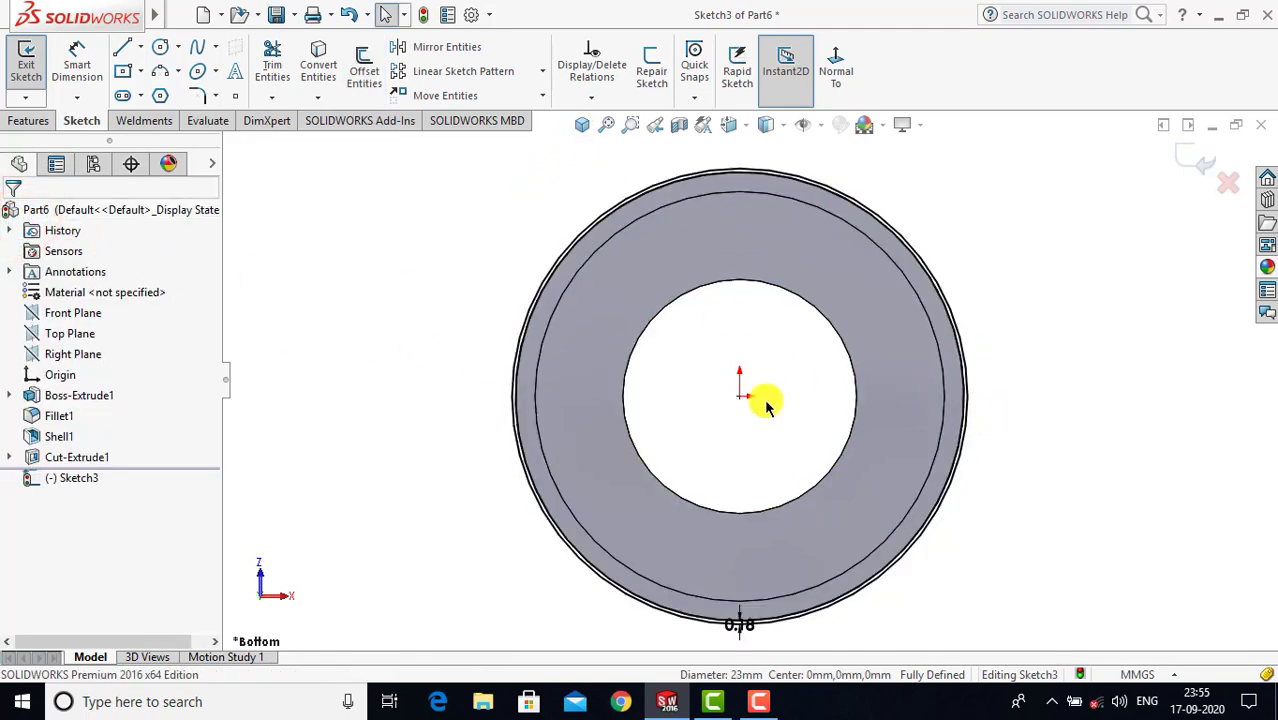
scroll(770, 407, up, 1)
scroll(765, 387, down, 1)
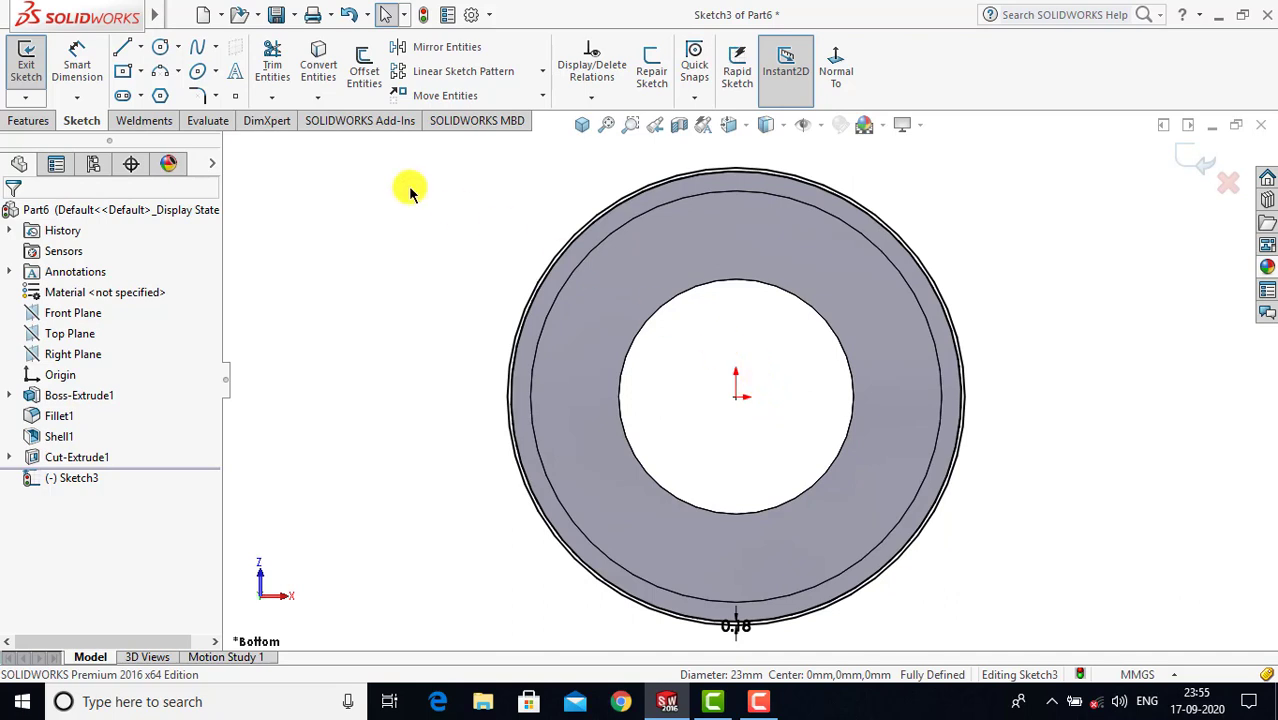
click(26, 62)
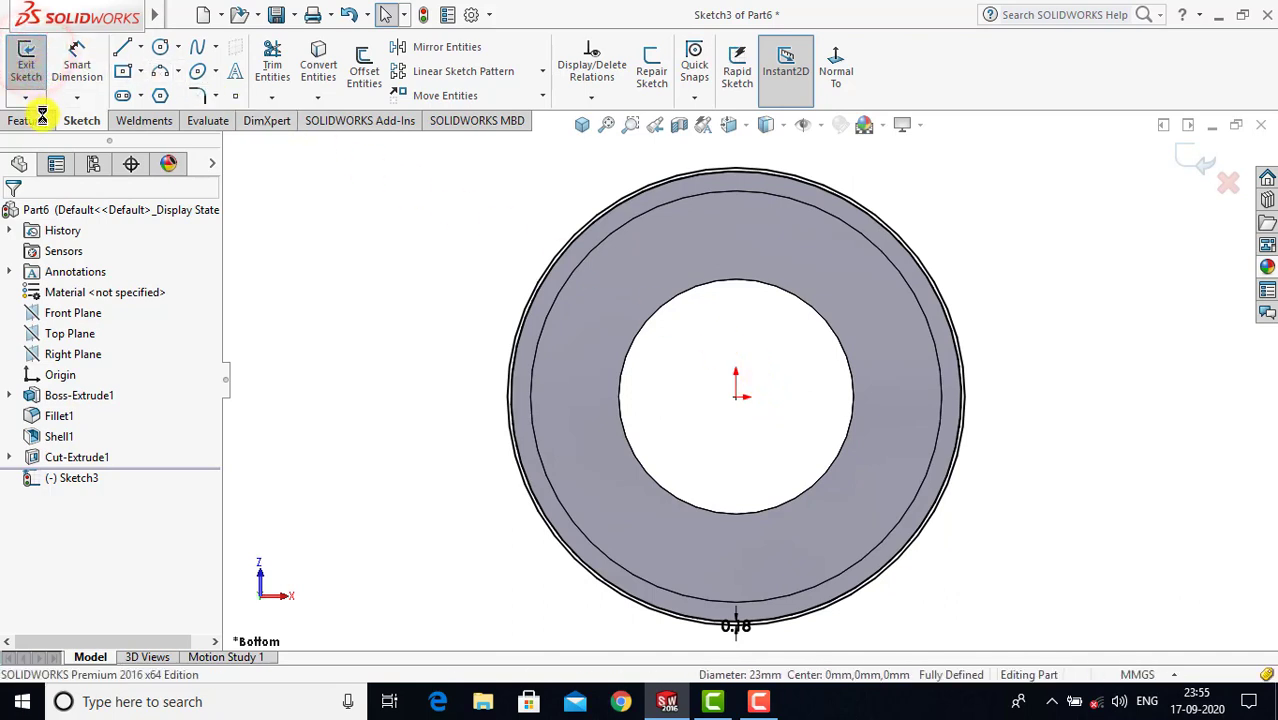
Step: Extrude the ring sketch as a Blind boss 1 mm deep, reversed upward along the cap's wall, with the result merged
click(30, 120)
click(34, 70)
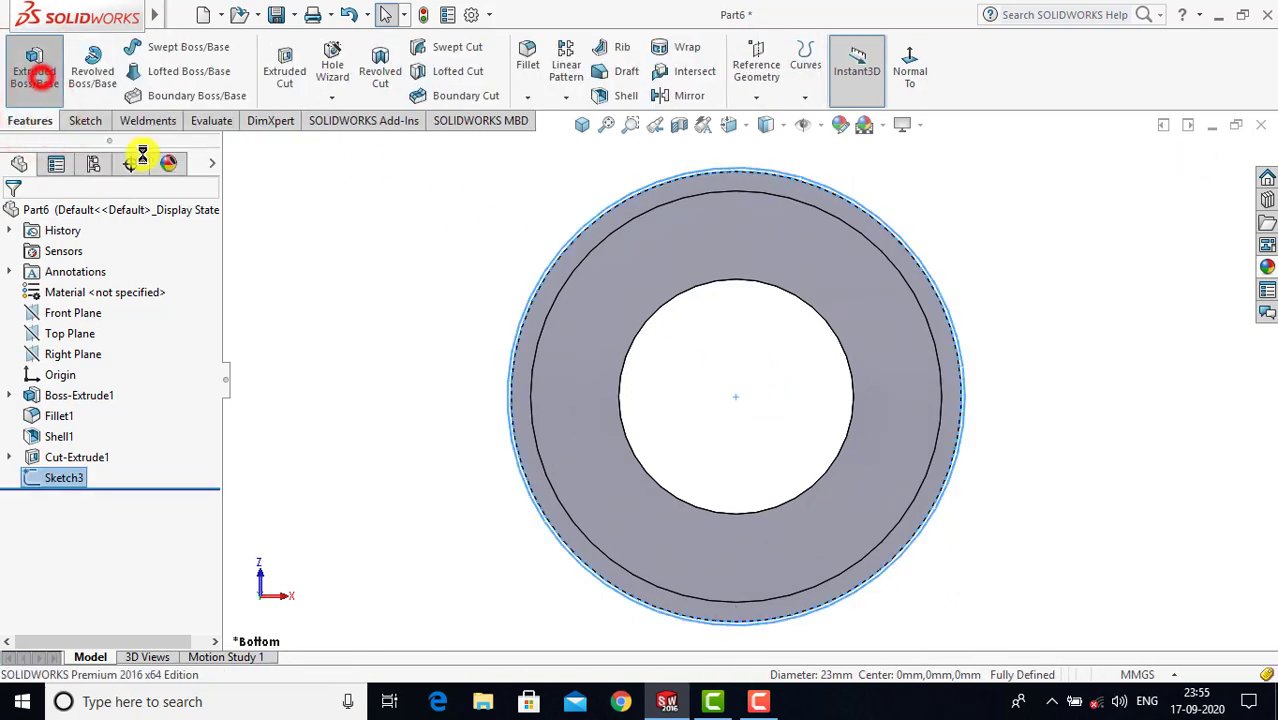
click(582, 126)
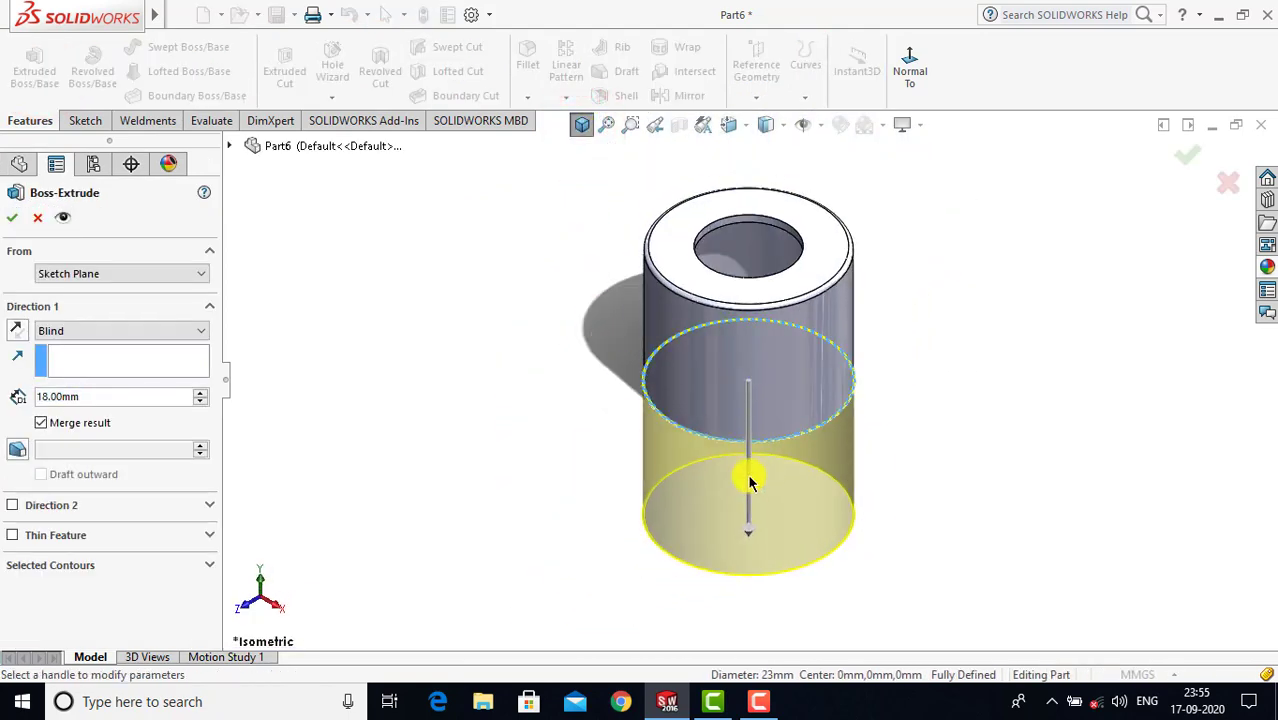
click(21, 330)
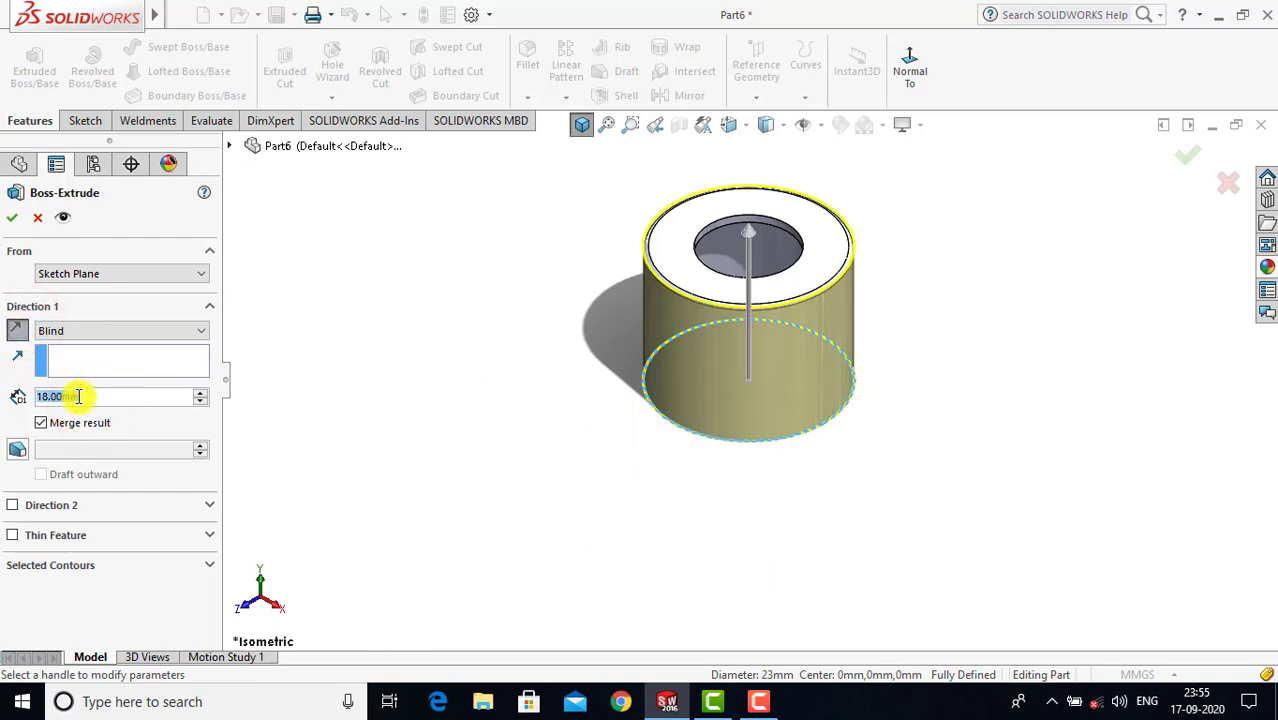
text(1)
key(Return)
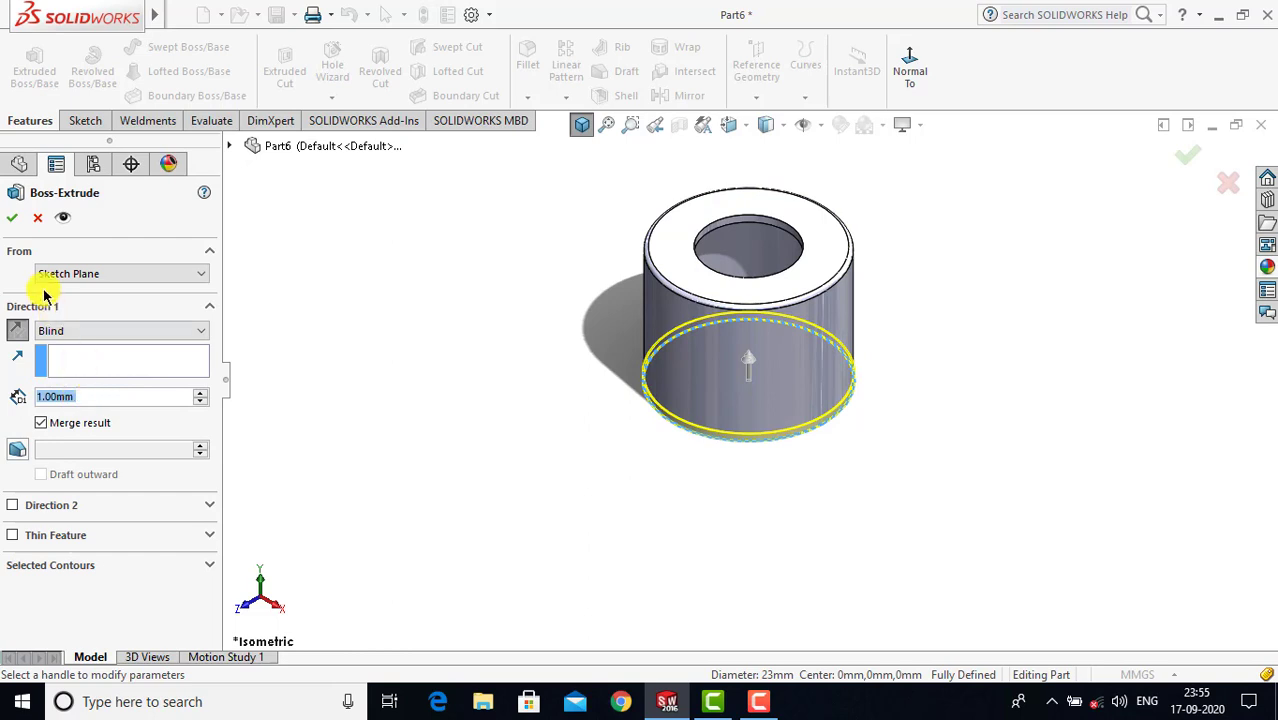
click(13, 218)
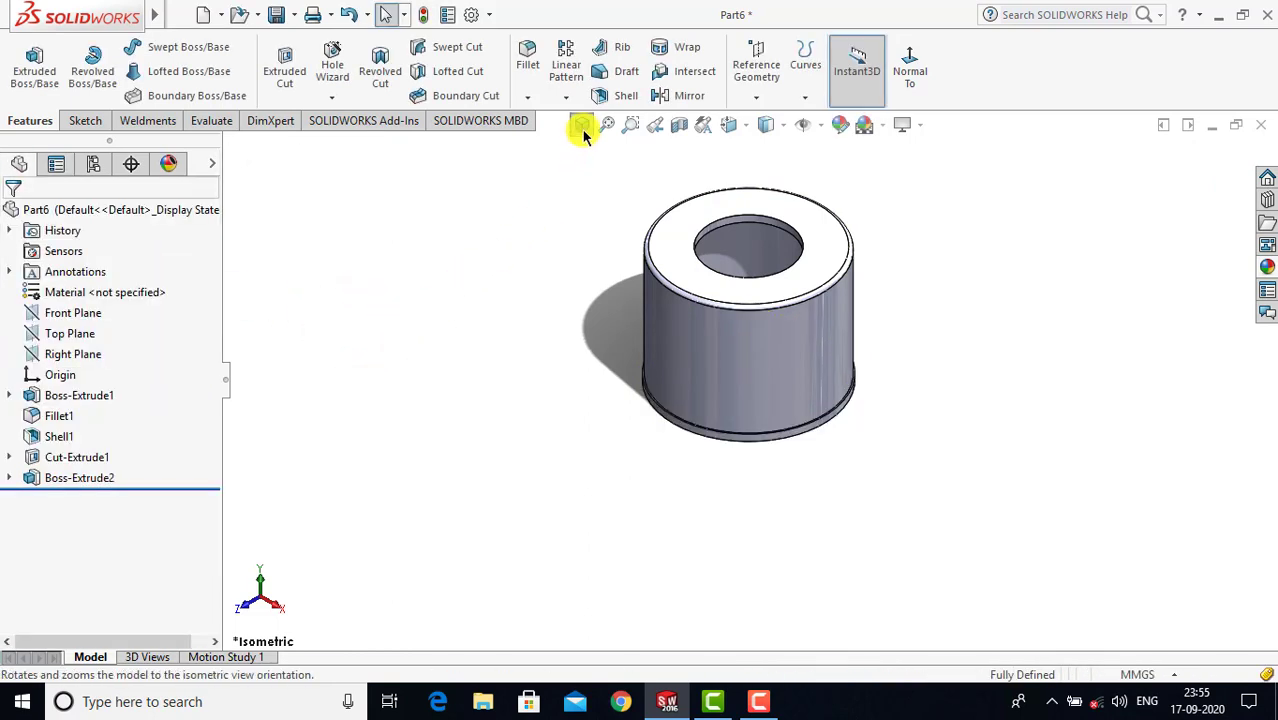
click(583, 130)
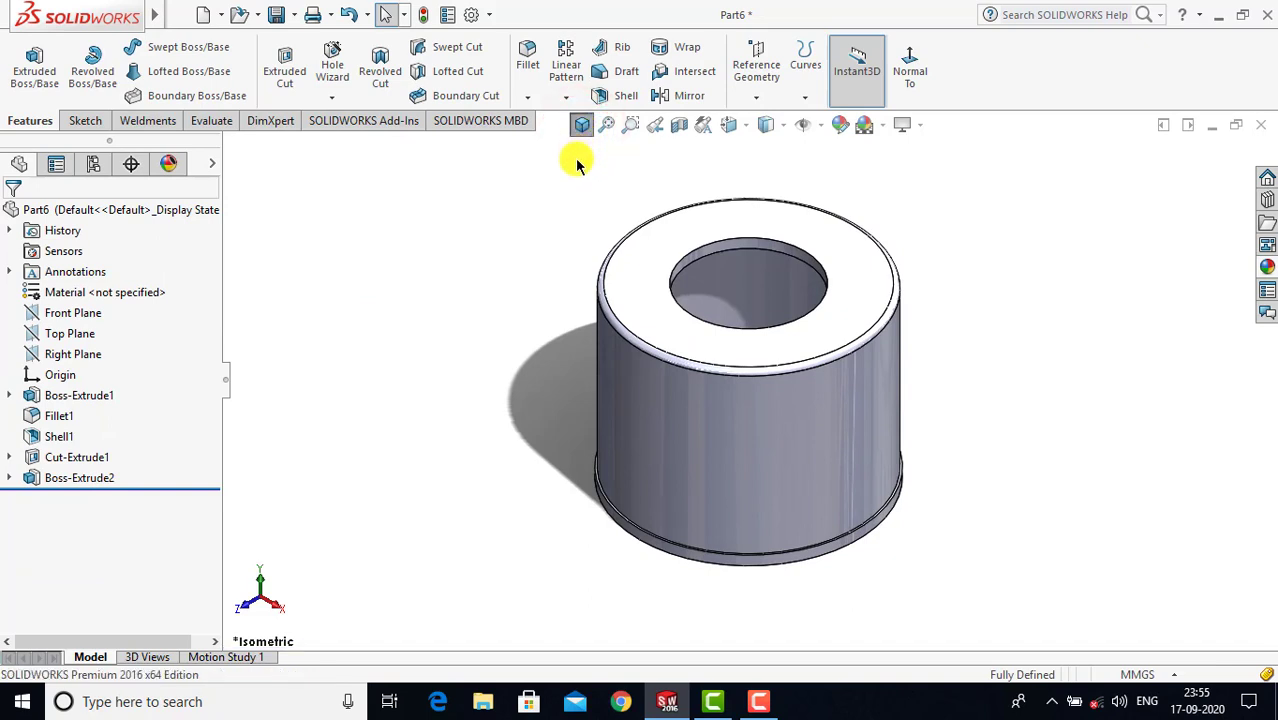
Step: Create a reference plane offset 8 mm from the cap's bottom rim face, flipped upward to cross the body
click(751, 95)
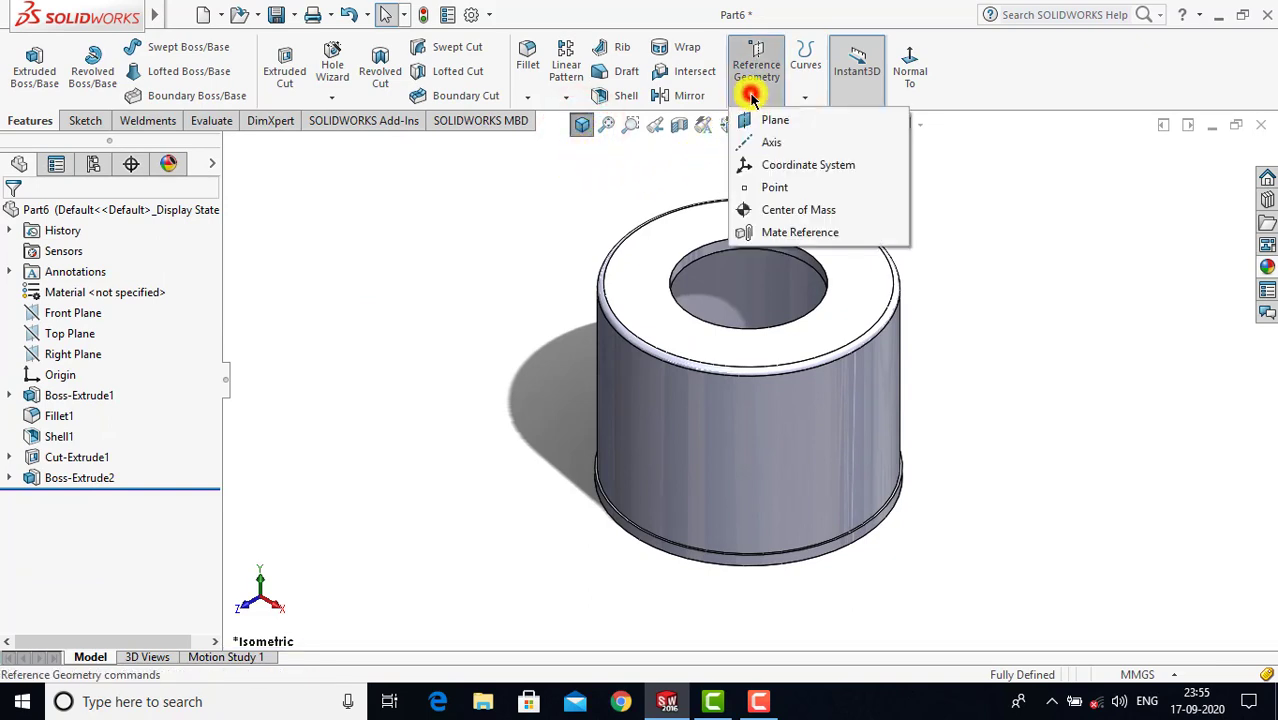
click(784, 122)
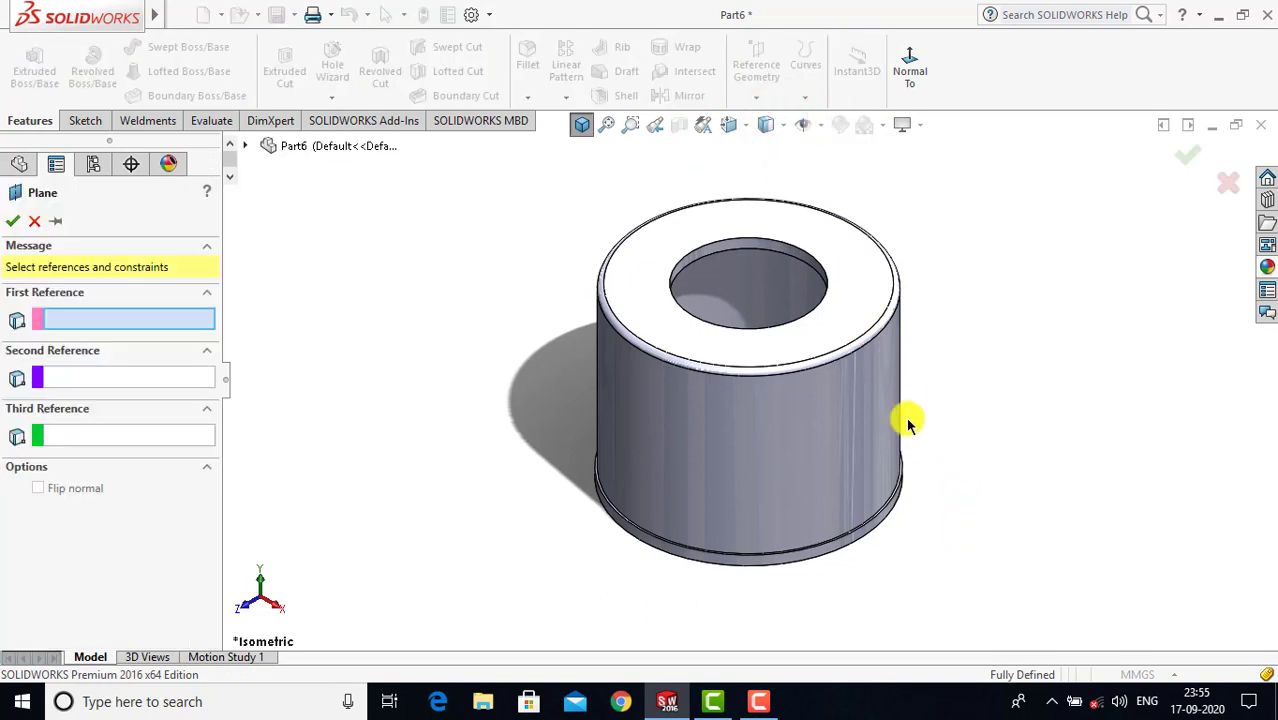
middle_drag(941, 556, 968, 322)
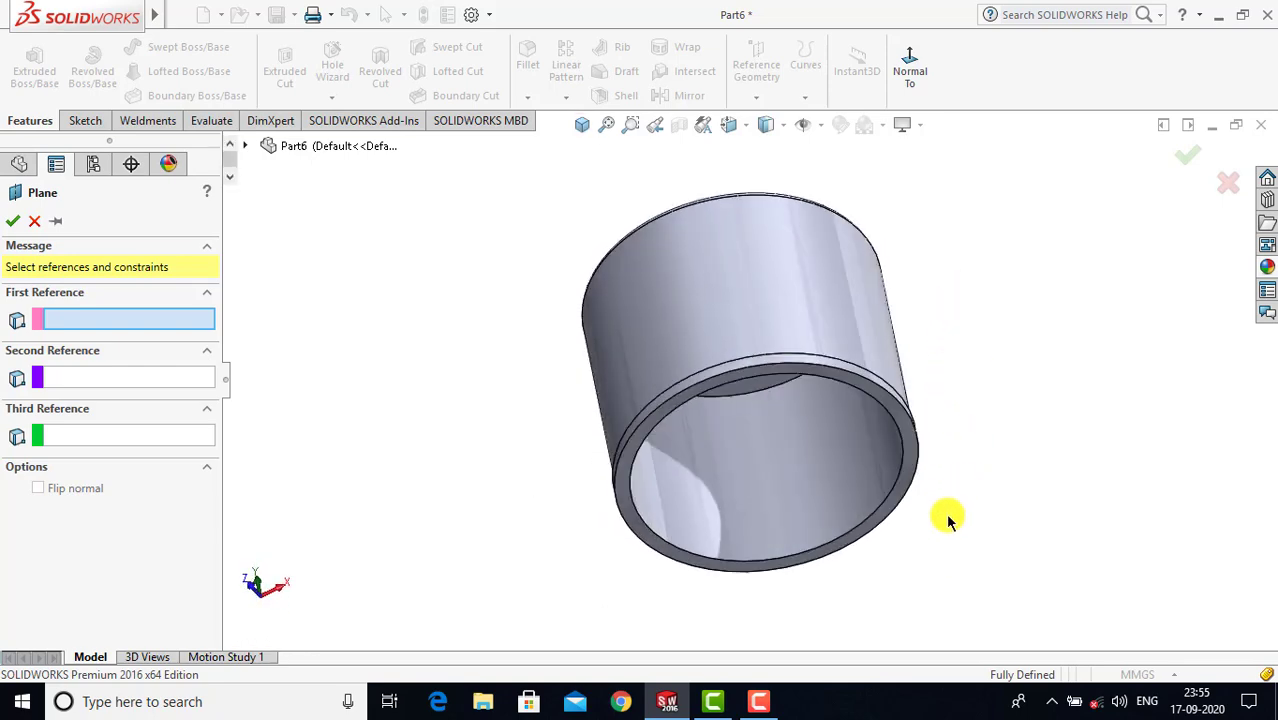
click(912, 457)
click(582, 124)
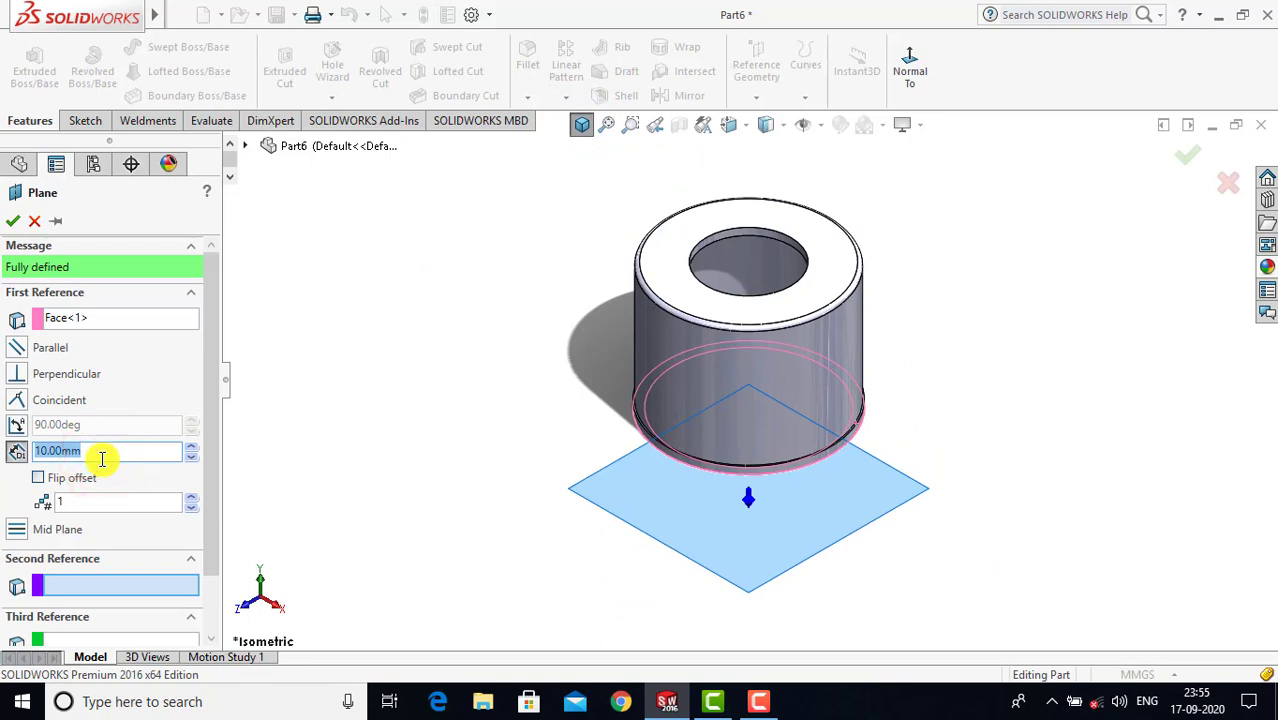
key(Return)
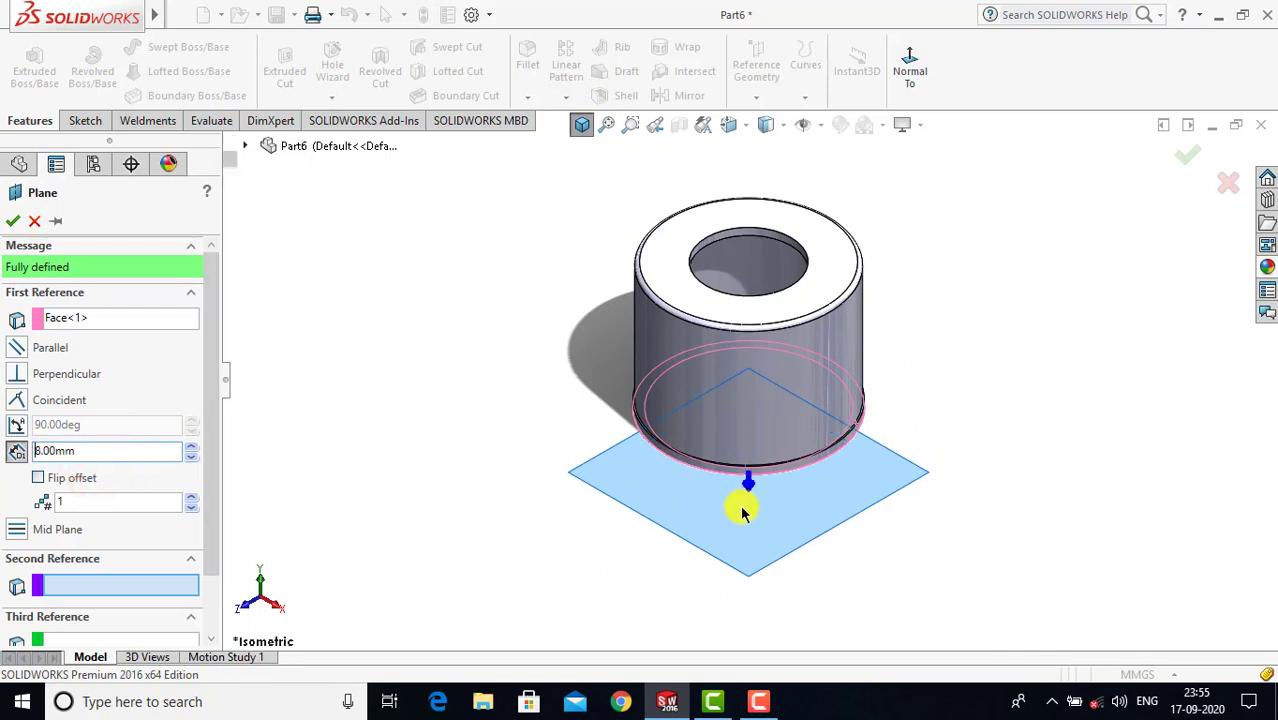
middle_drag(921, 452, 918, 410)
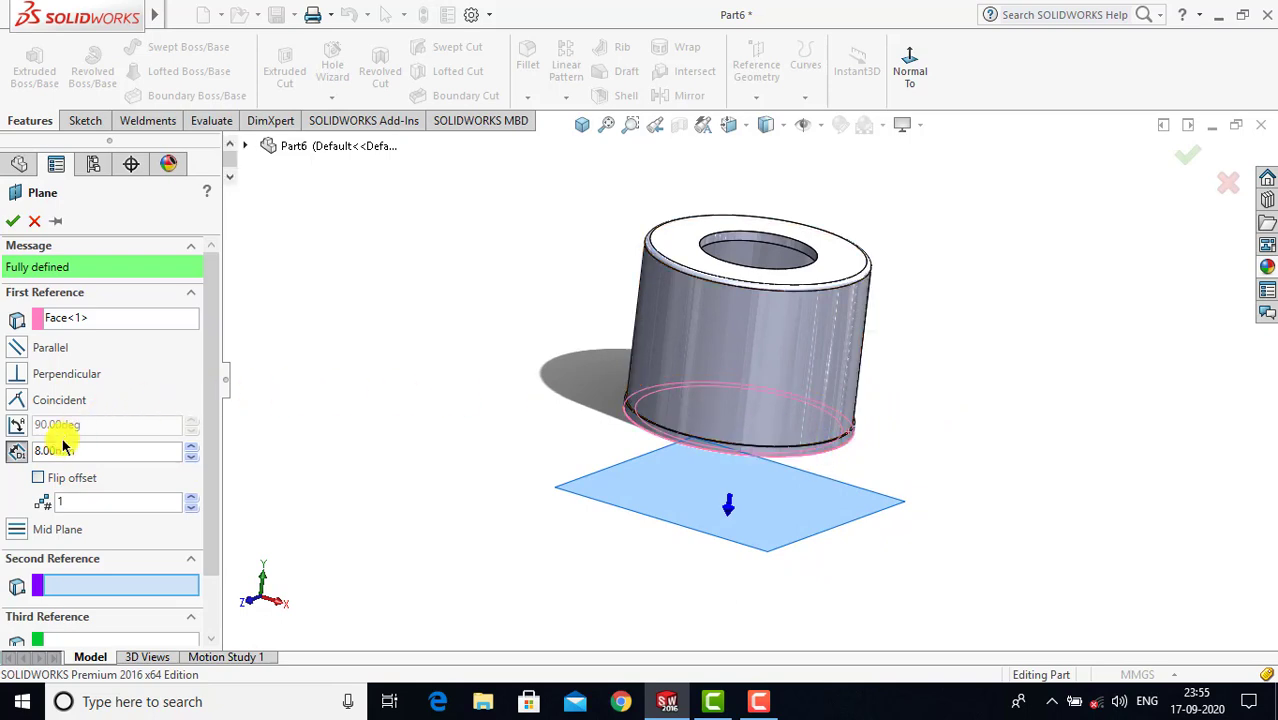
click(39, 479)
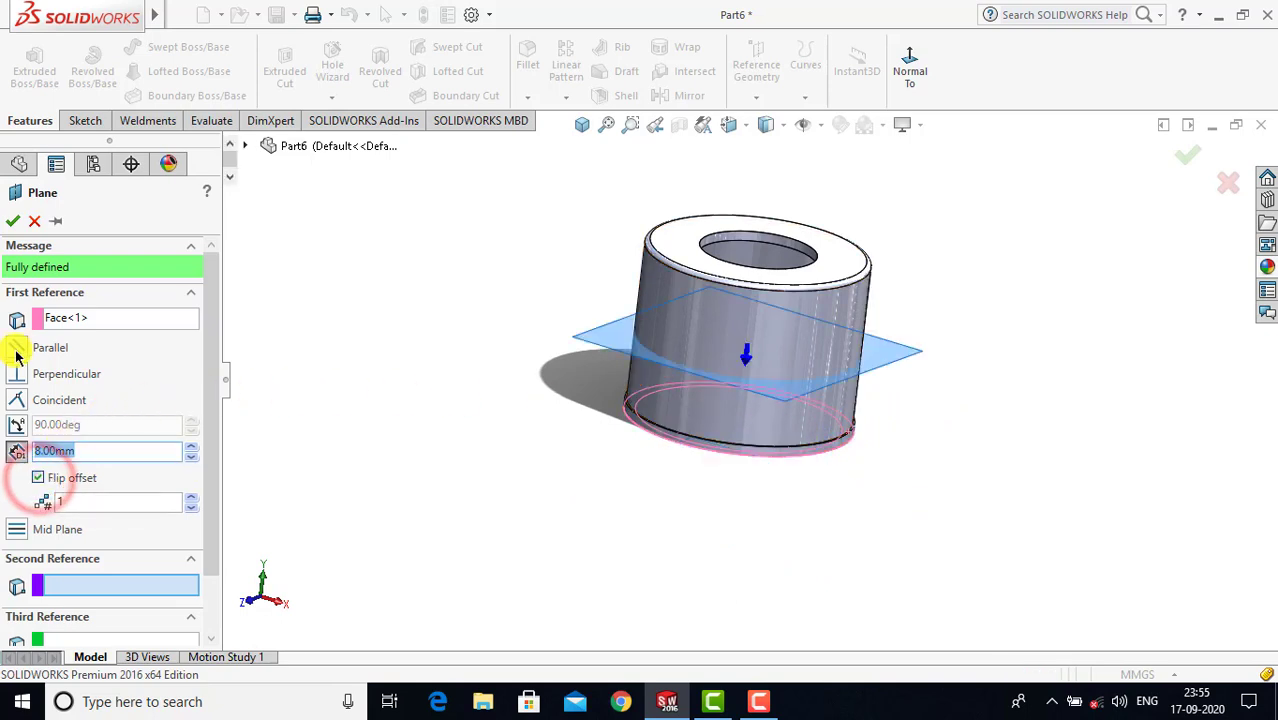
click(10, 221)
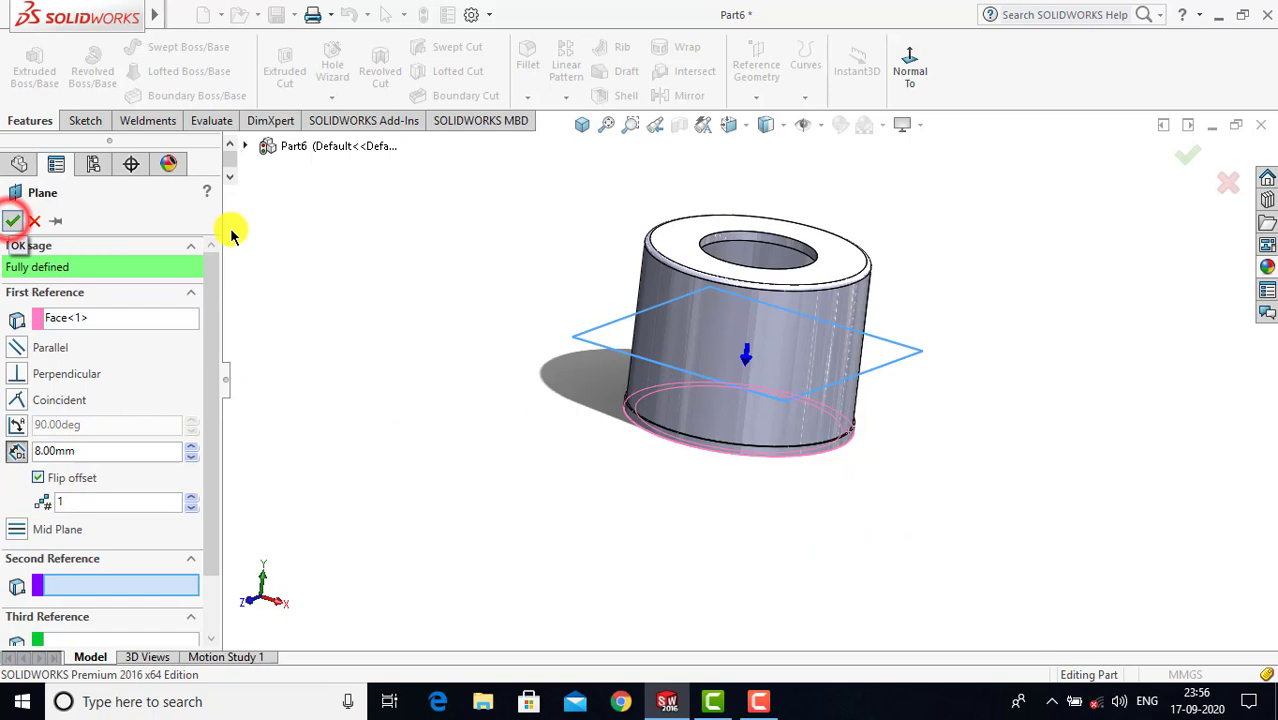
Step: Sketch on the offset plane, convert the cap's 21 mm inner wall edge into a sketch circle, and finish the sketch
click(528, 228)
click(584, 124)
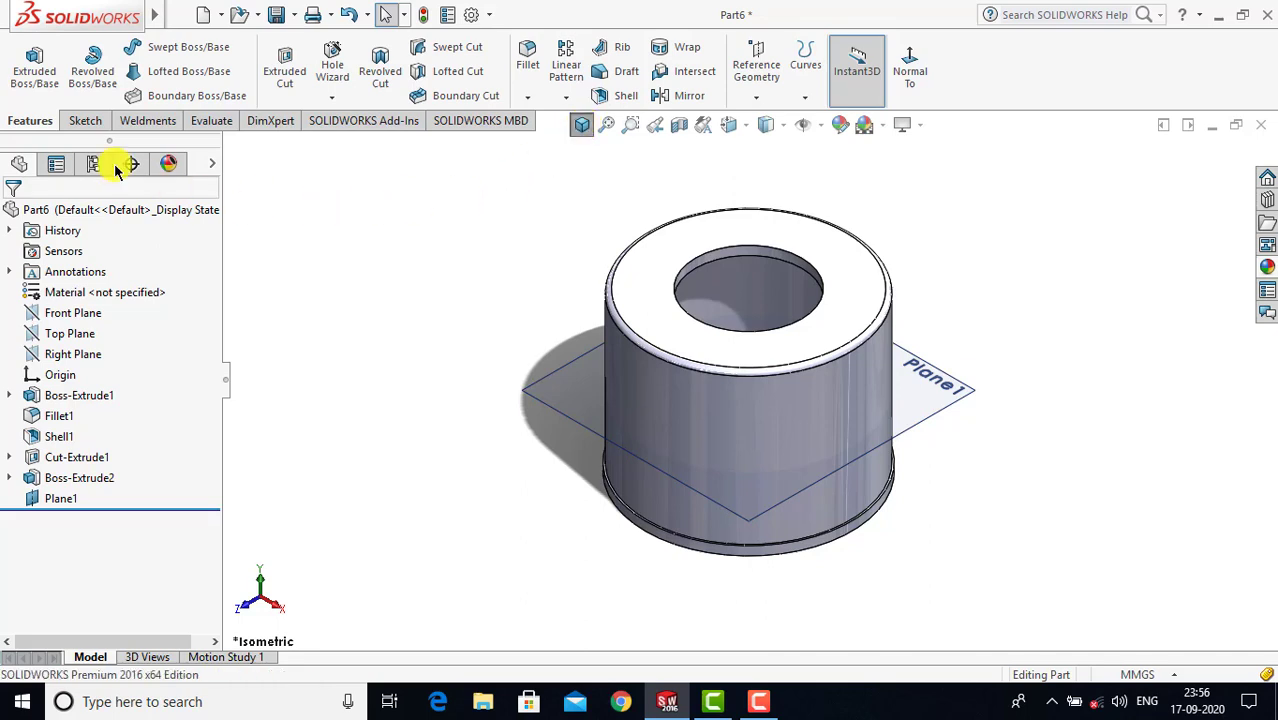
click(82, 121)
click(26, 60)
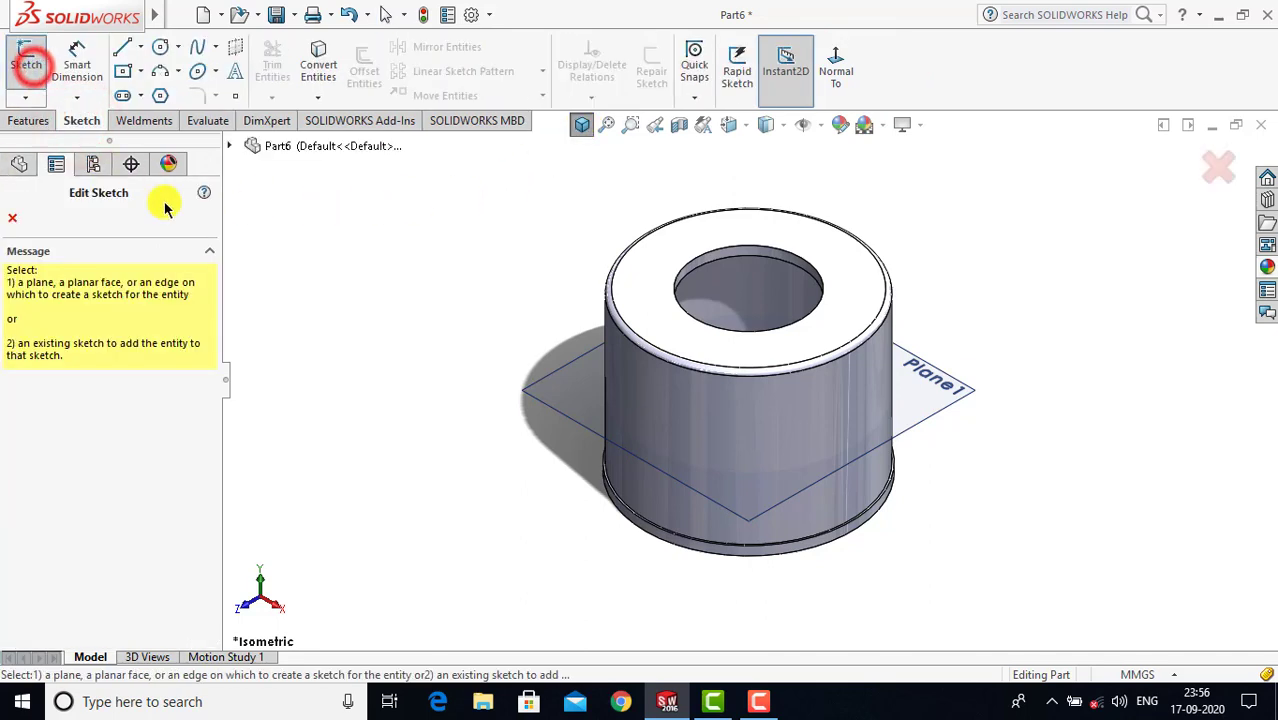
click(544, 404)
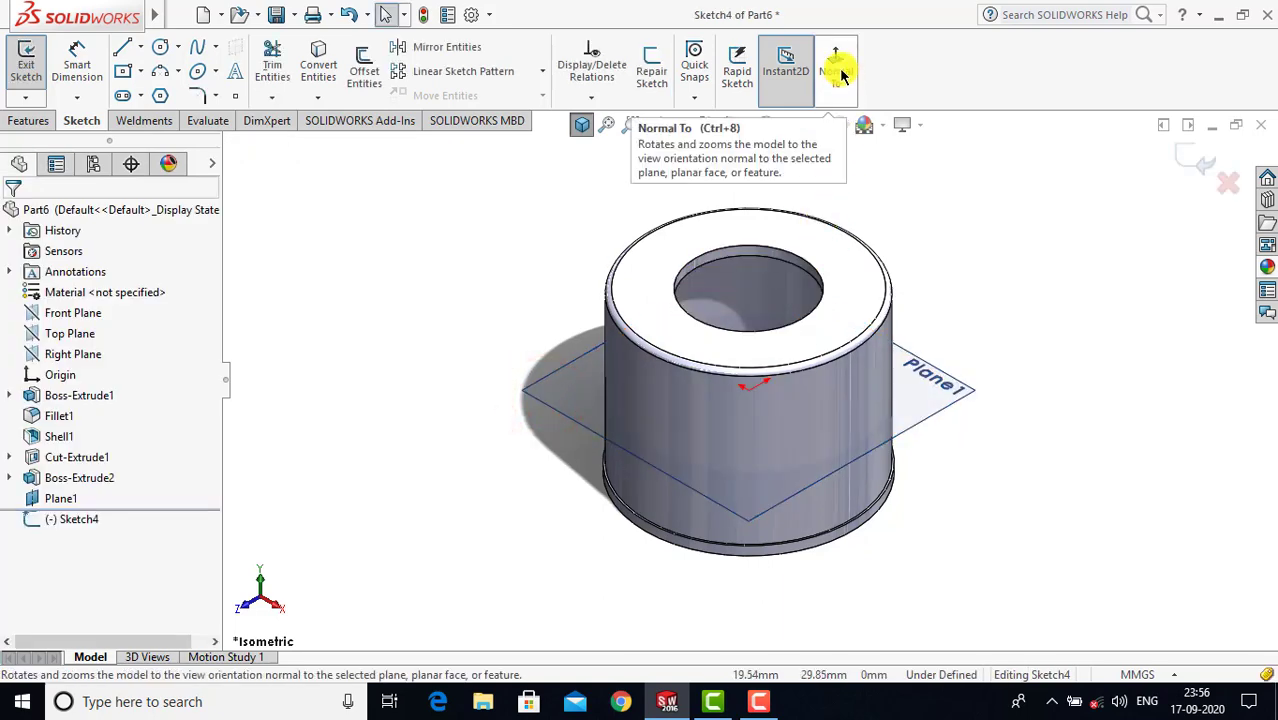
click(838, 70)
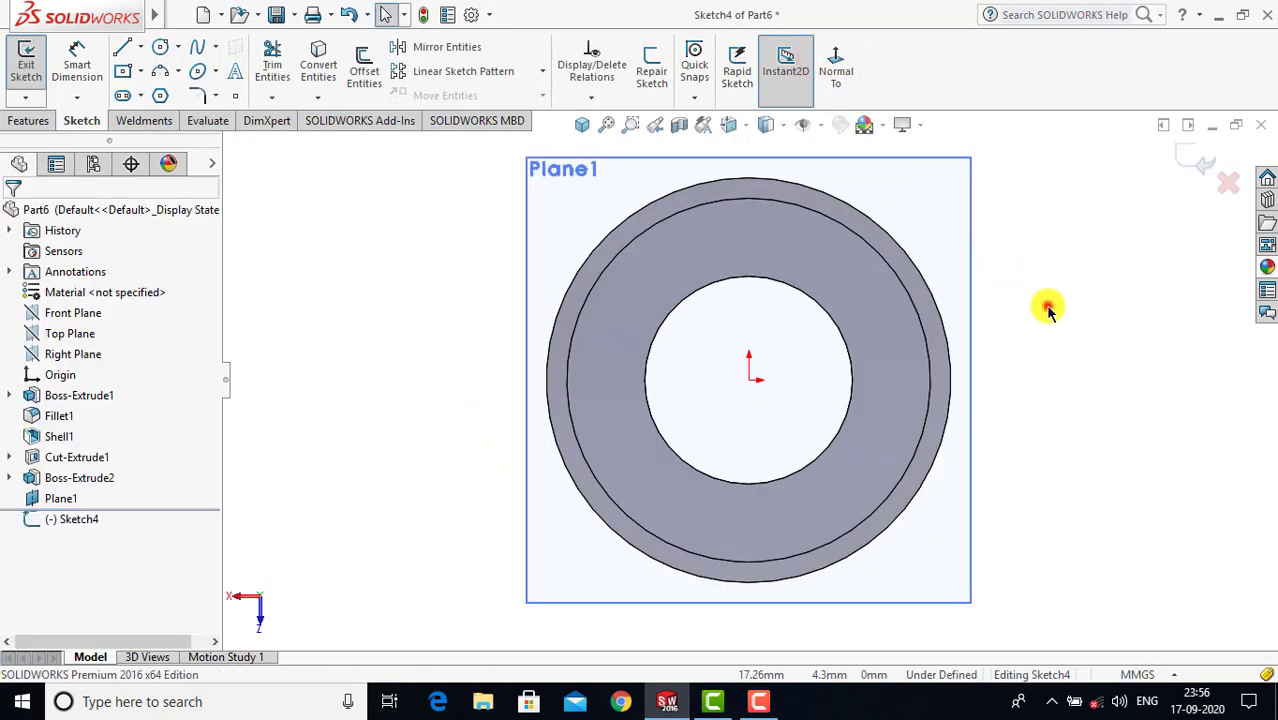
click(864, 246)
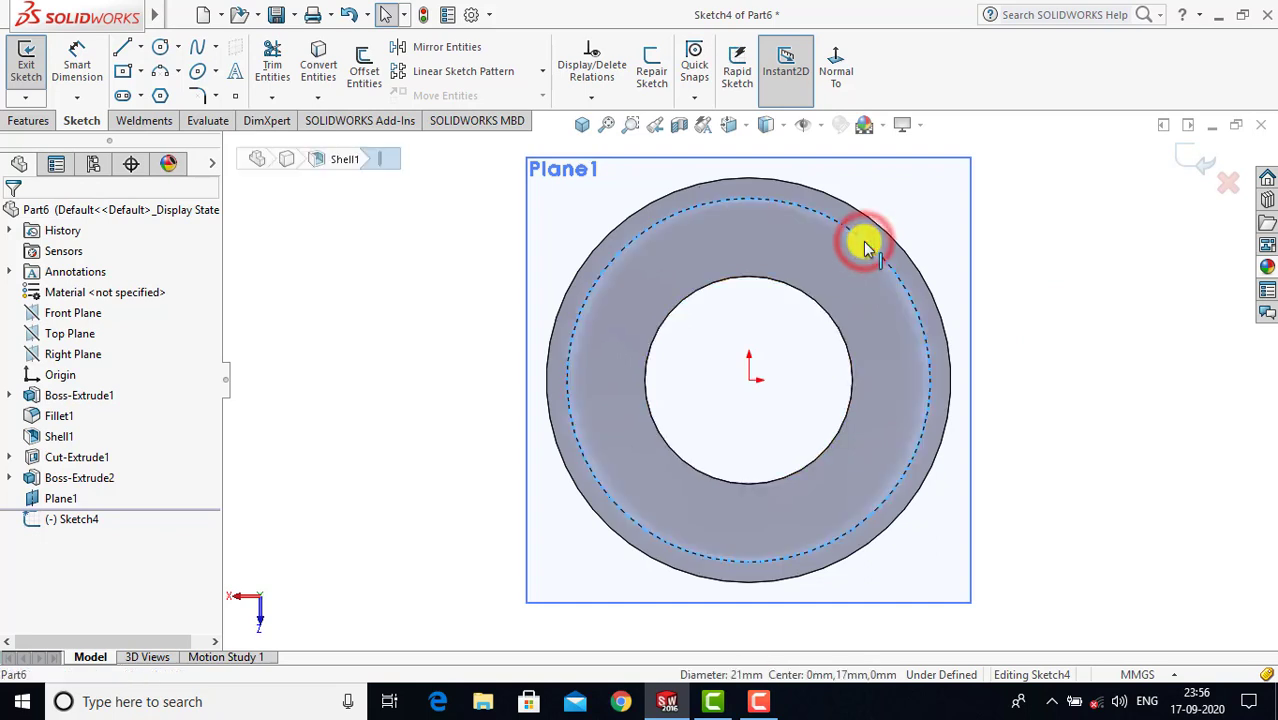
right_click(864, 244)
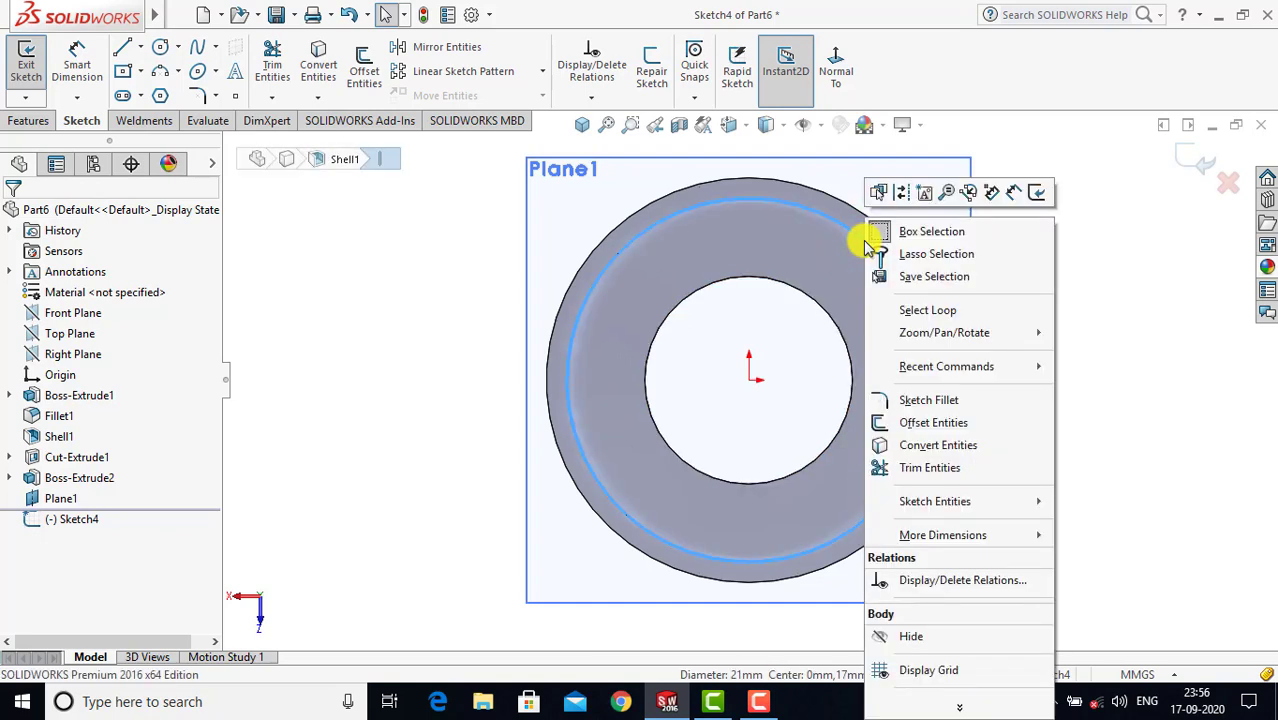
click(941, 444)
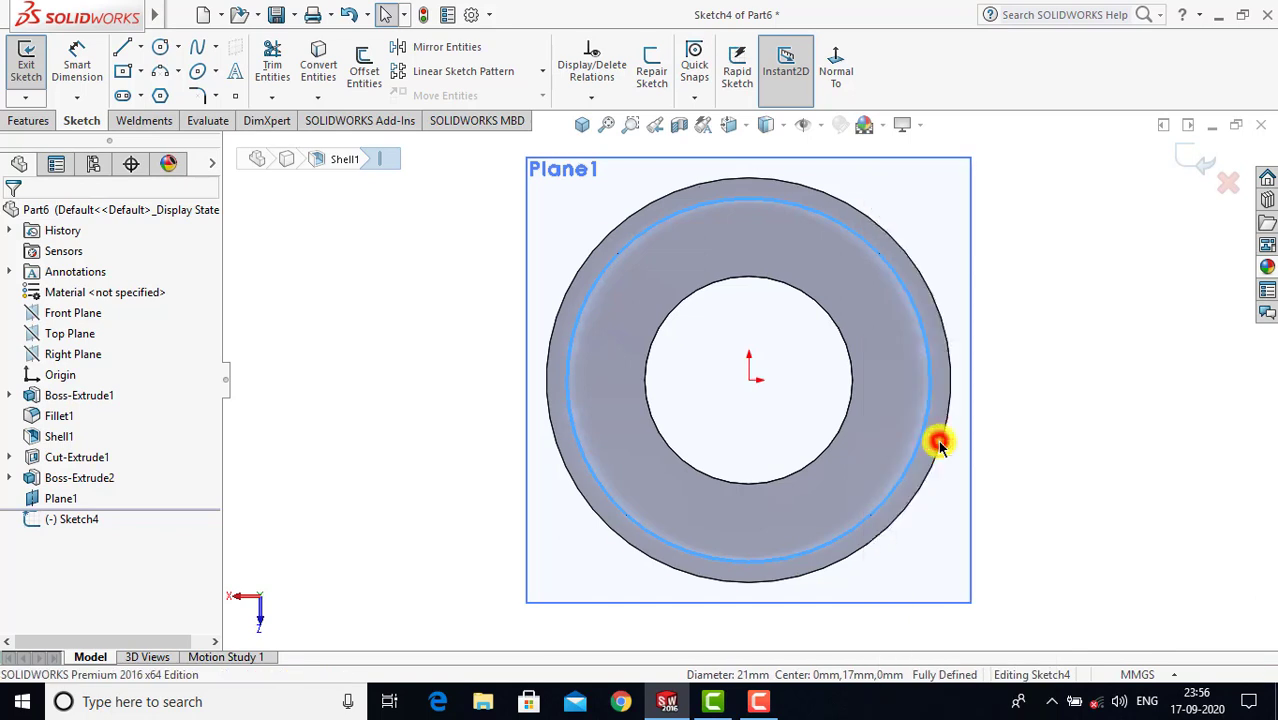
click(1048, 352)
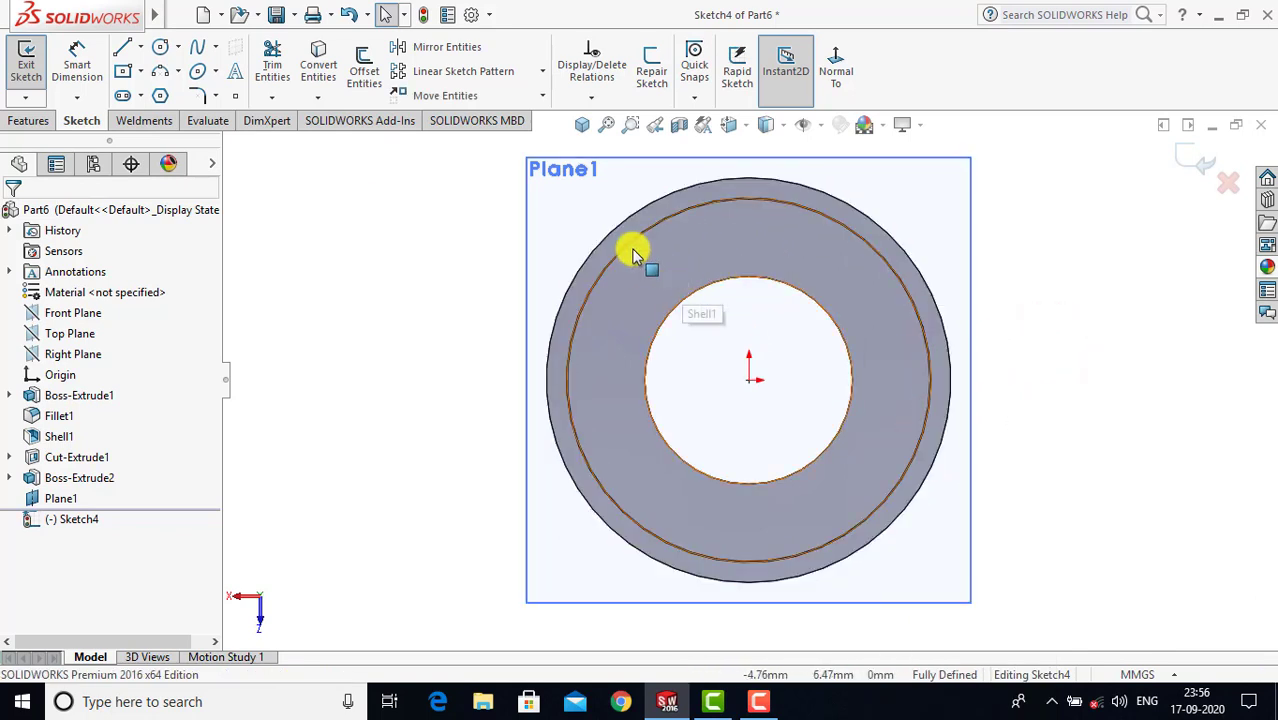
click(30, 55)
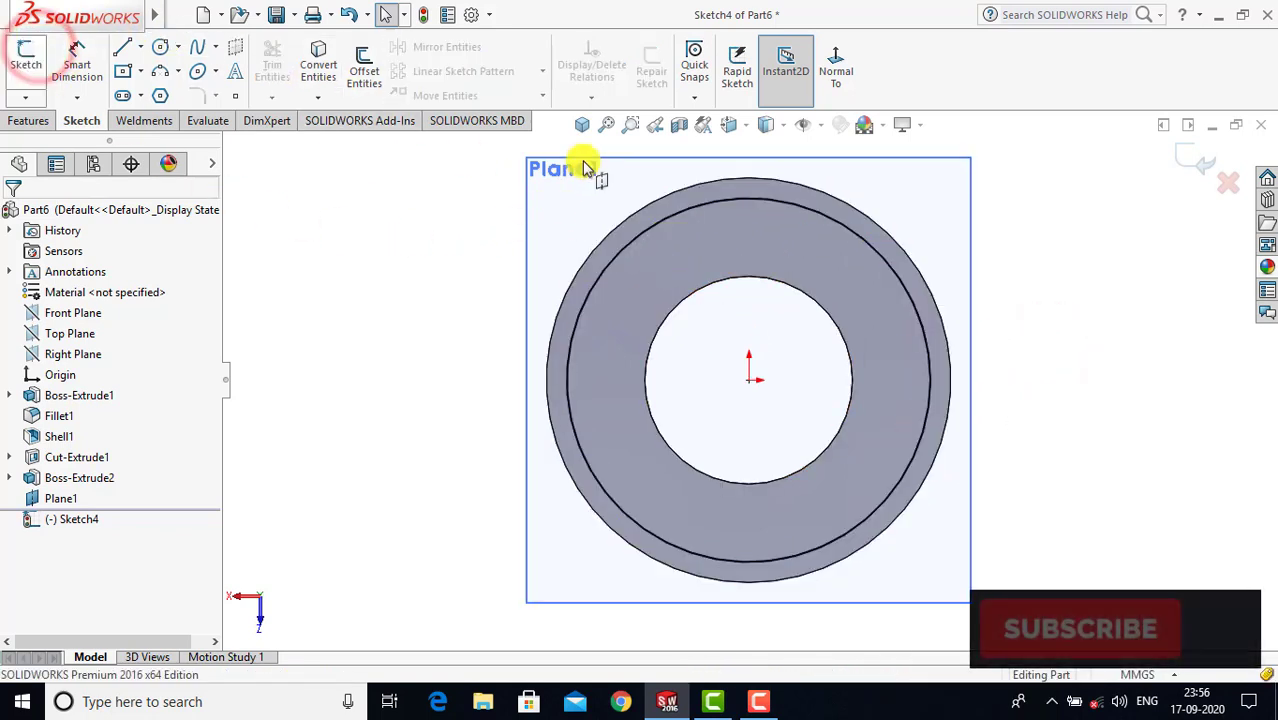
Step: Start a helix from the converted circle, reverse its direction upward and set a constant pitch of 5 mm
click(582, 124)
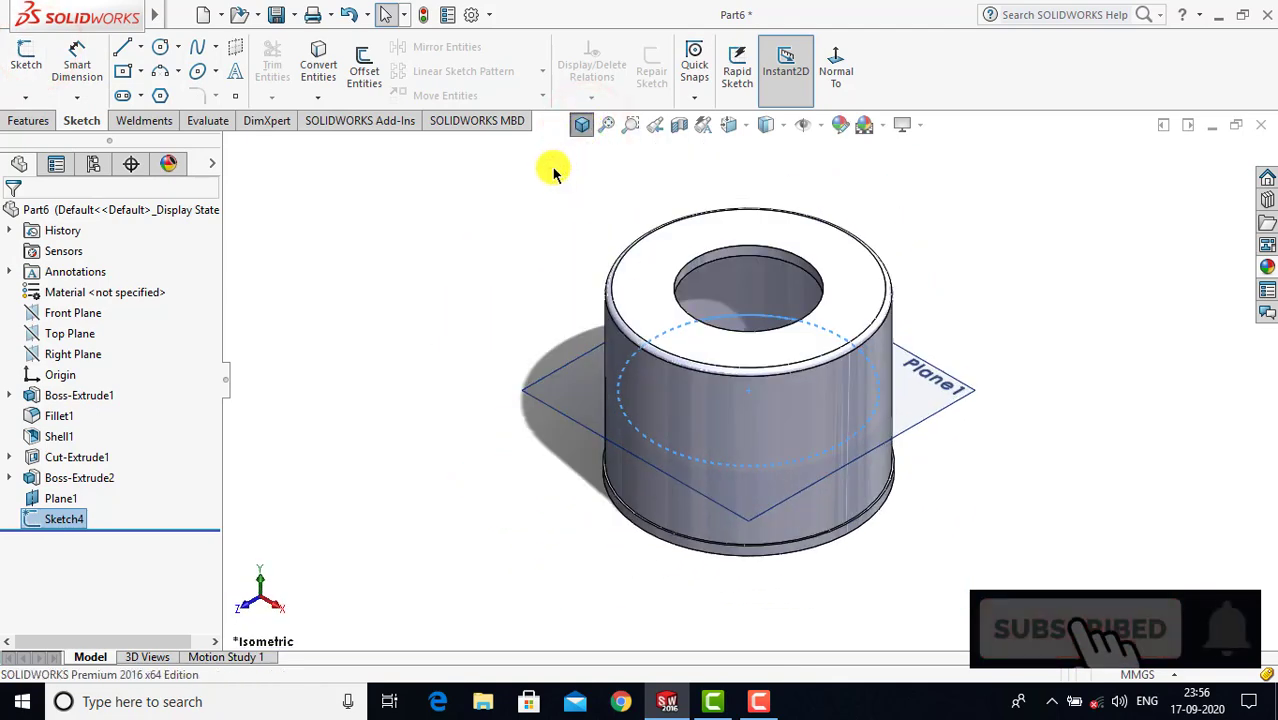
click(28, 120)
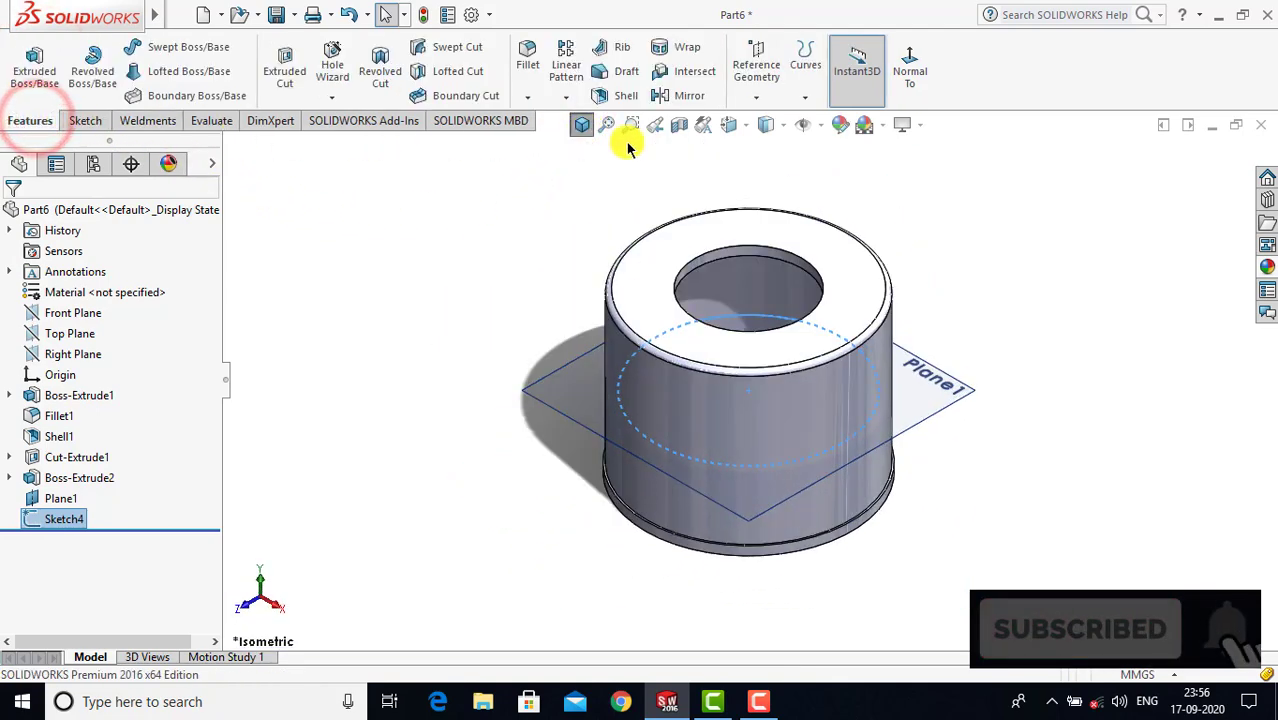
click(804, 100)
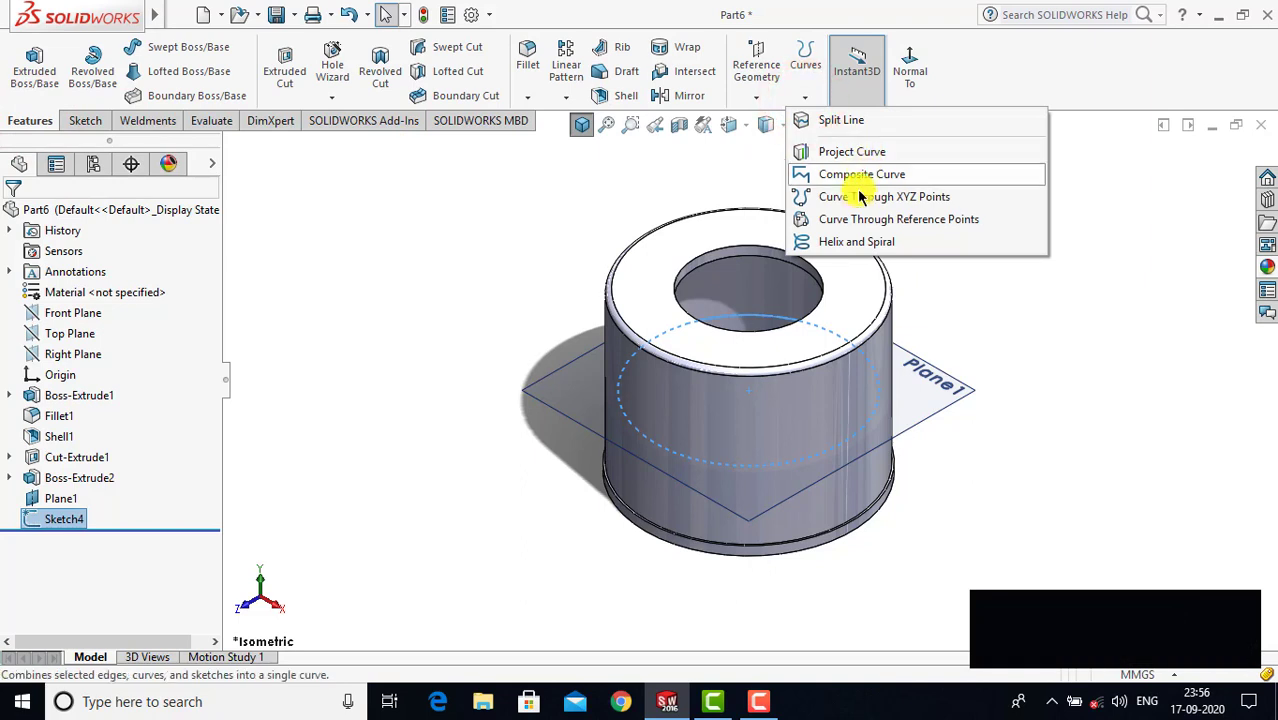
click(850, 242)
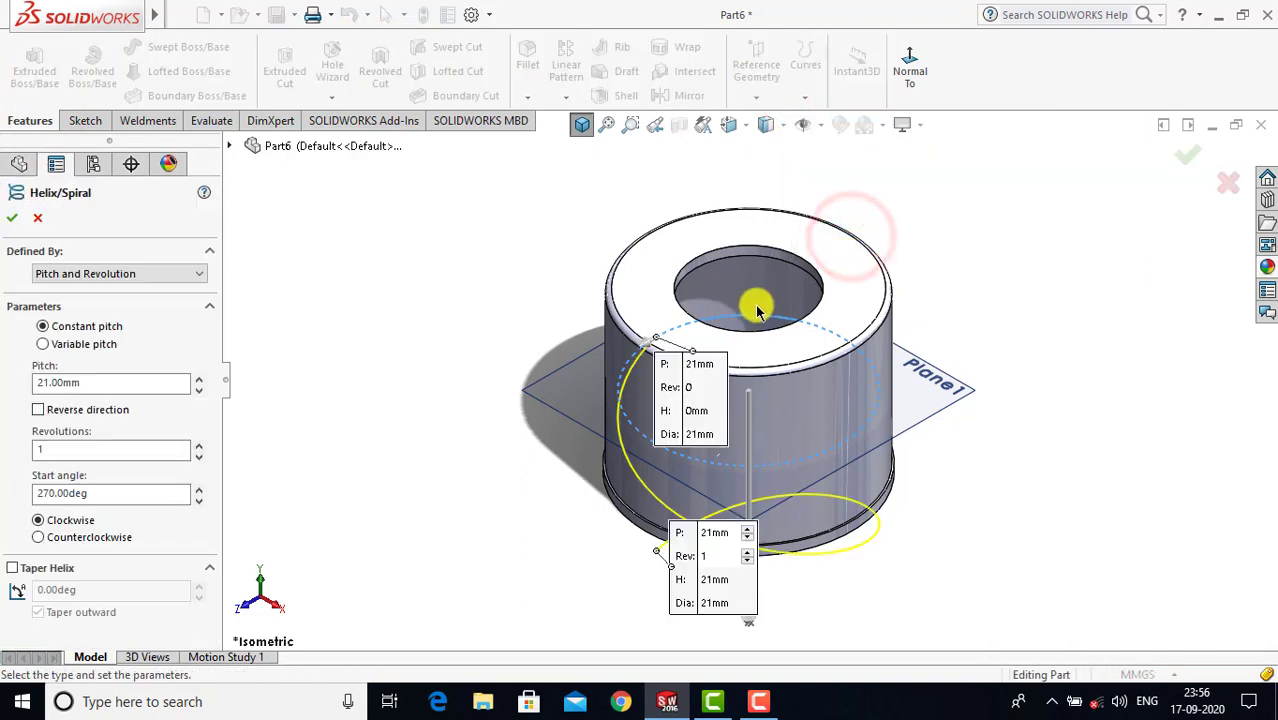
scroll(755, 320, up, 1)
scroll(740, 338, down, 1)
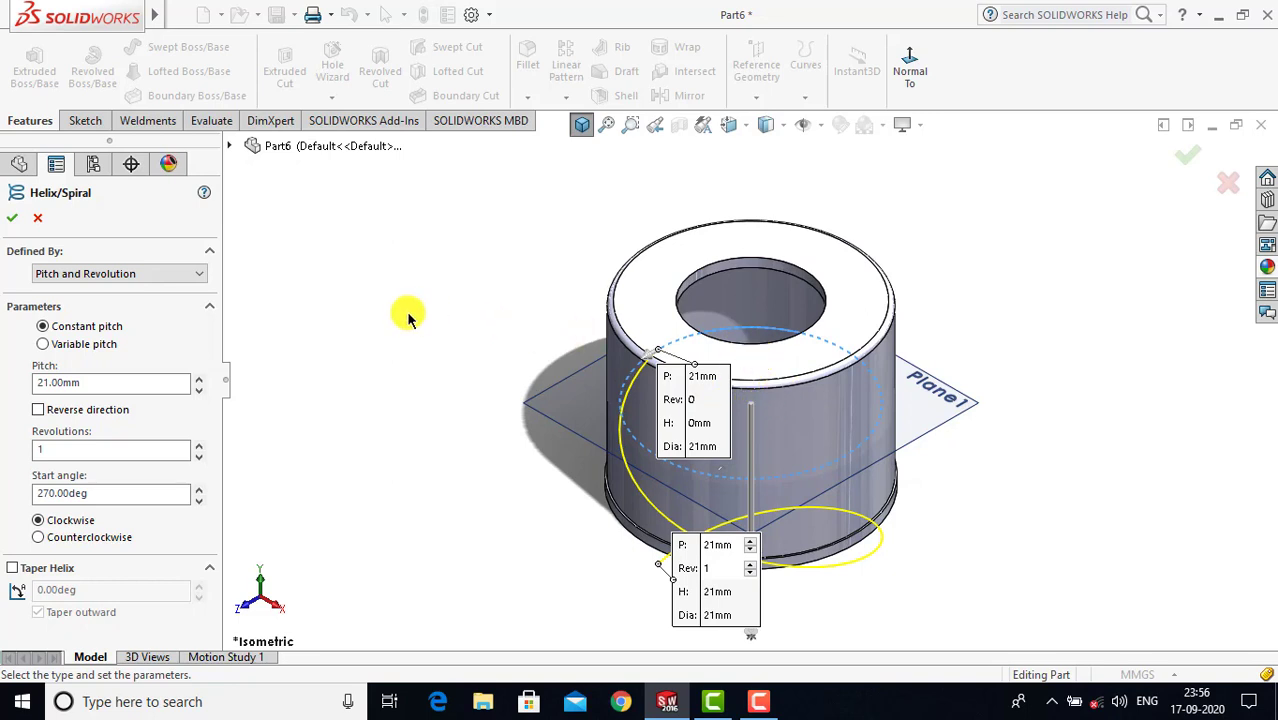
click(38, 410)
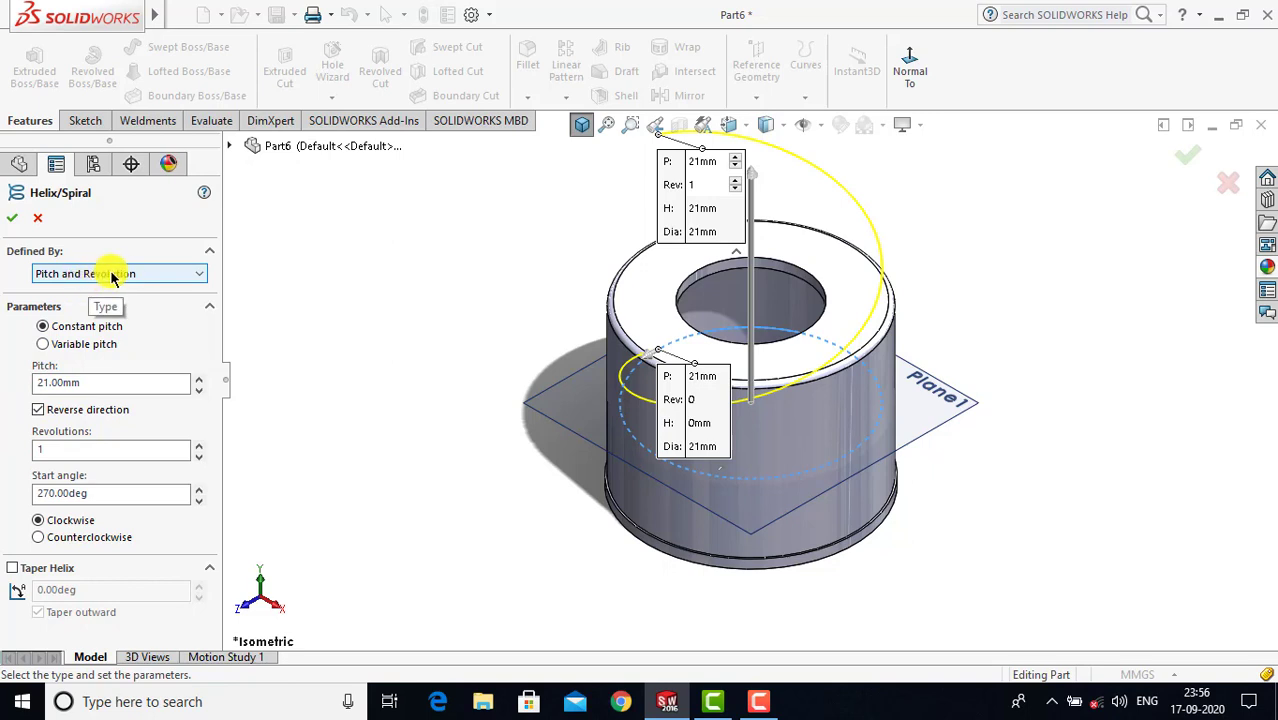
click(105, 379)
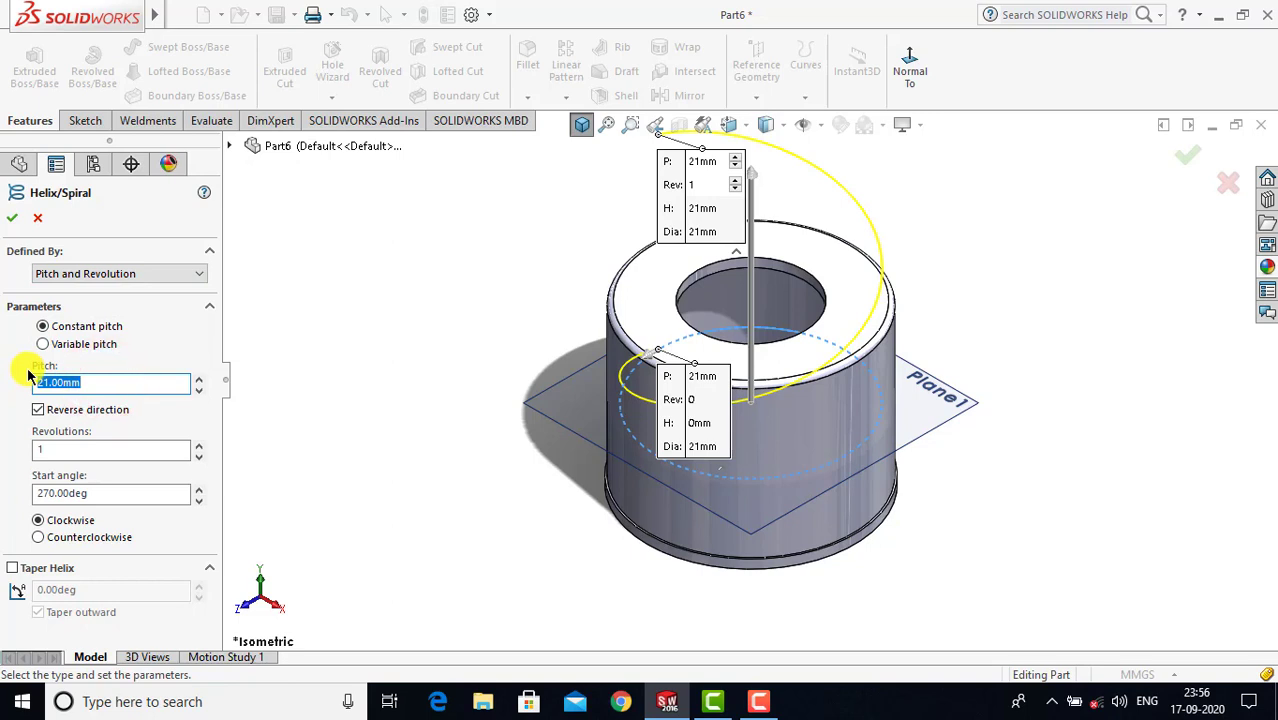
key(Return)
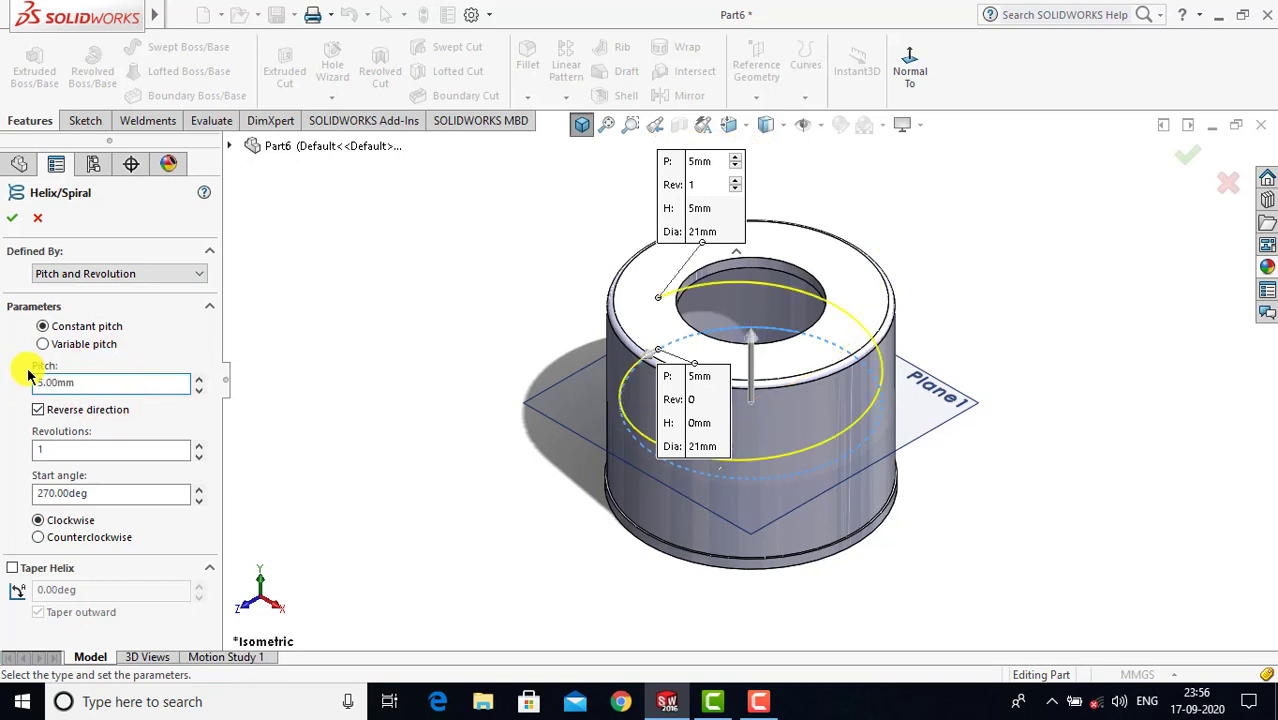
Step: Set the helix to 1.5 revolutions with a start angle of 0 degrees and accept it
click(63, 446)
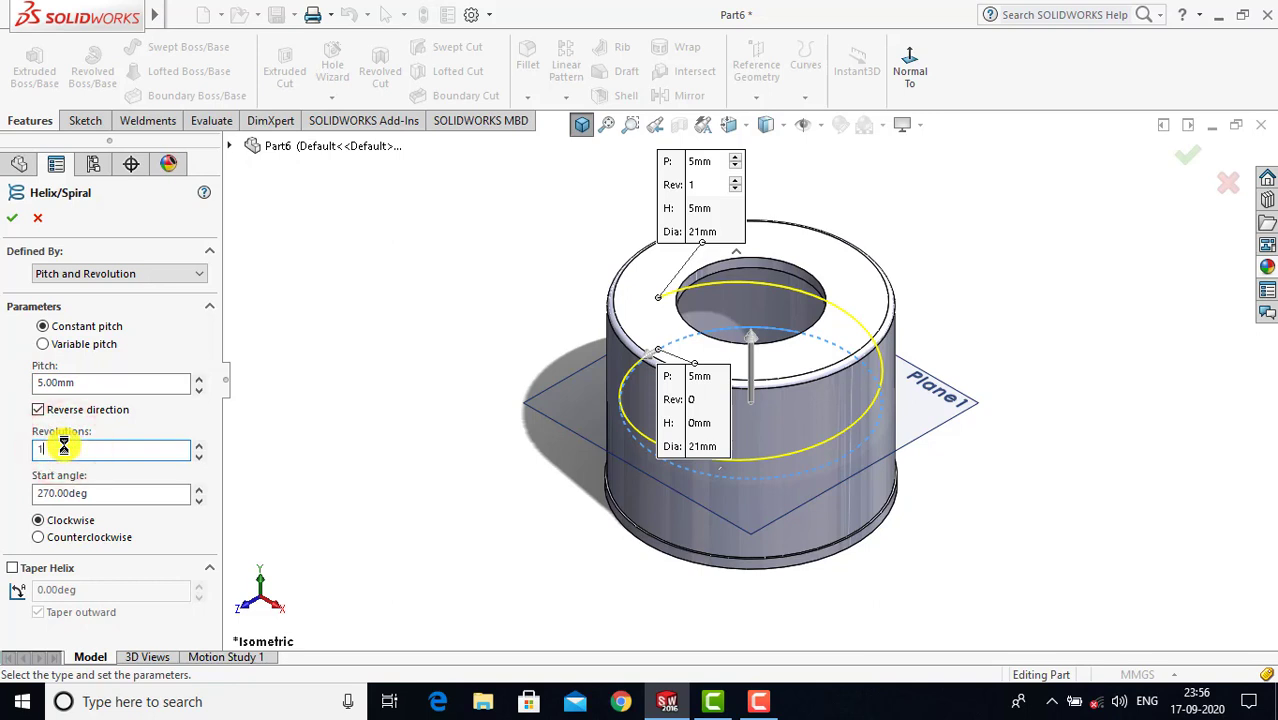
key(Return)
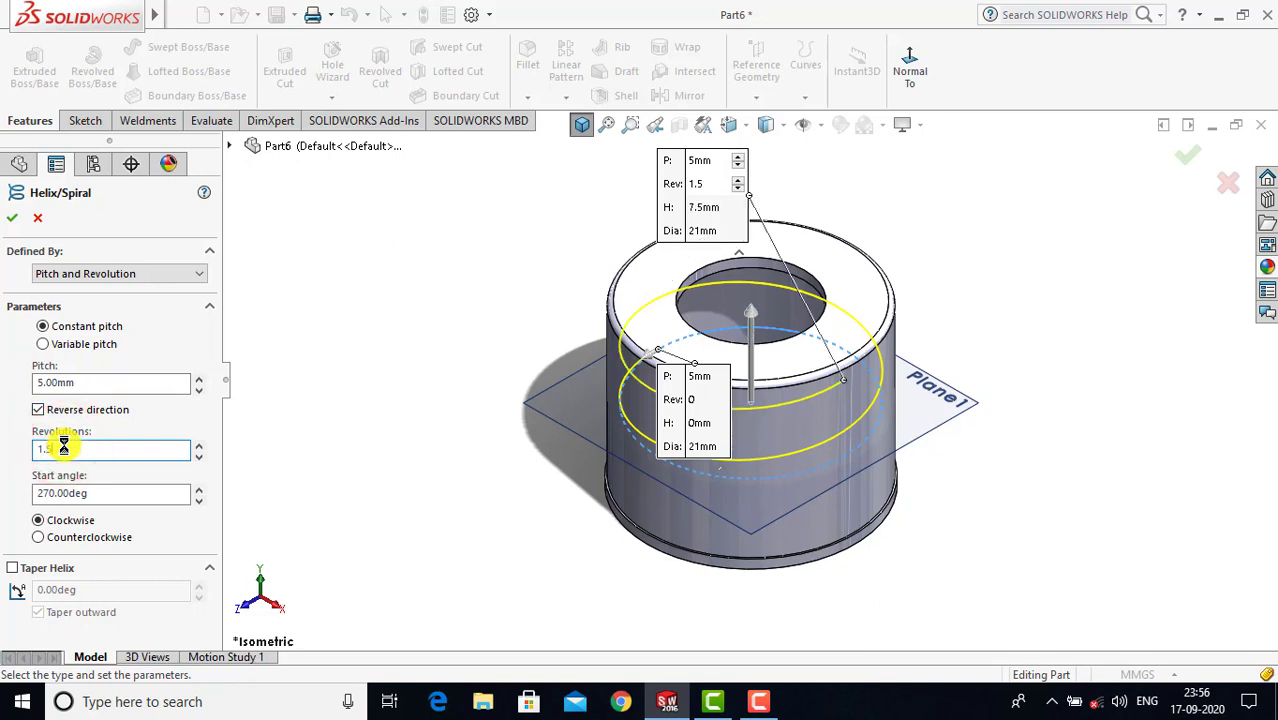
double_click(94, 492)
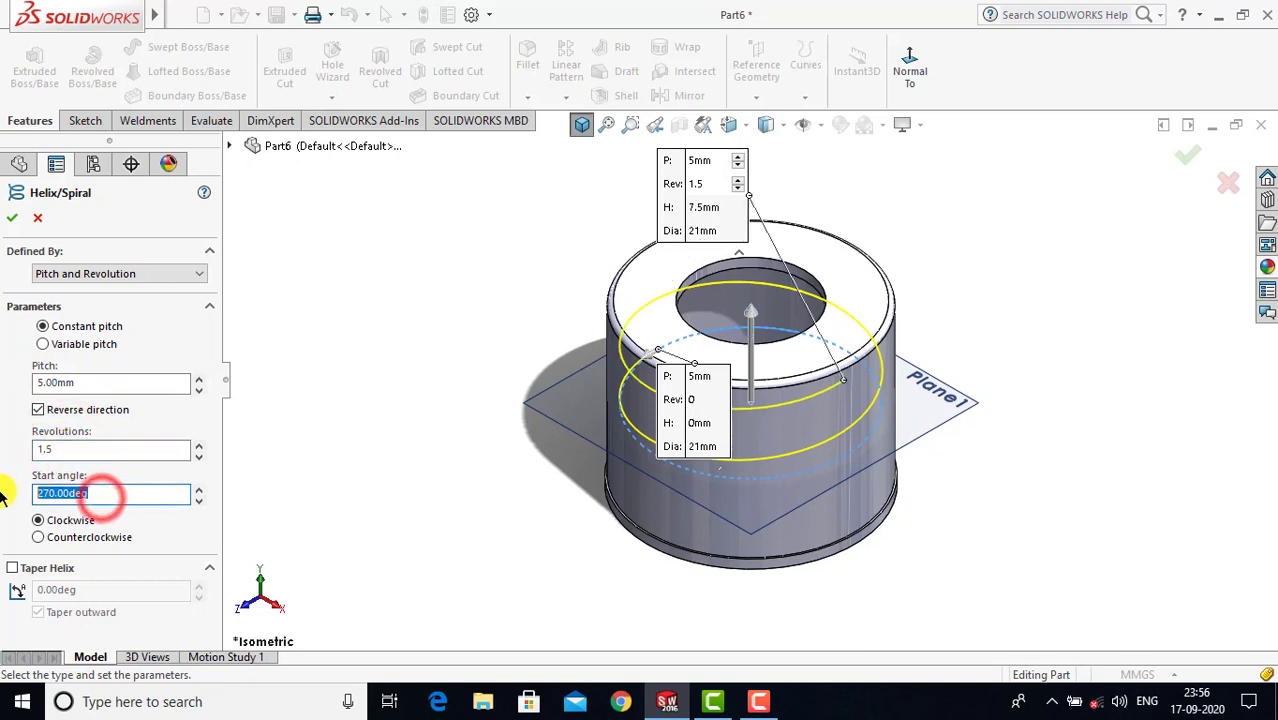
key(Return)
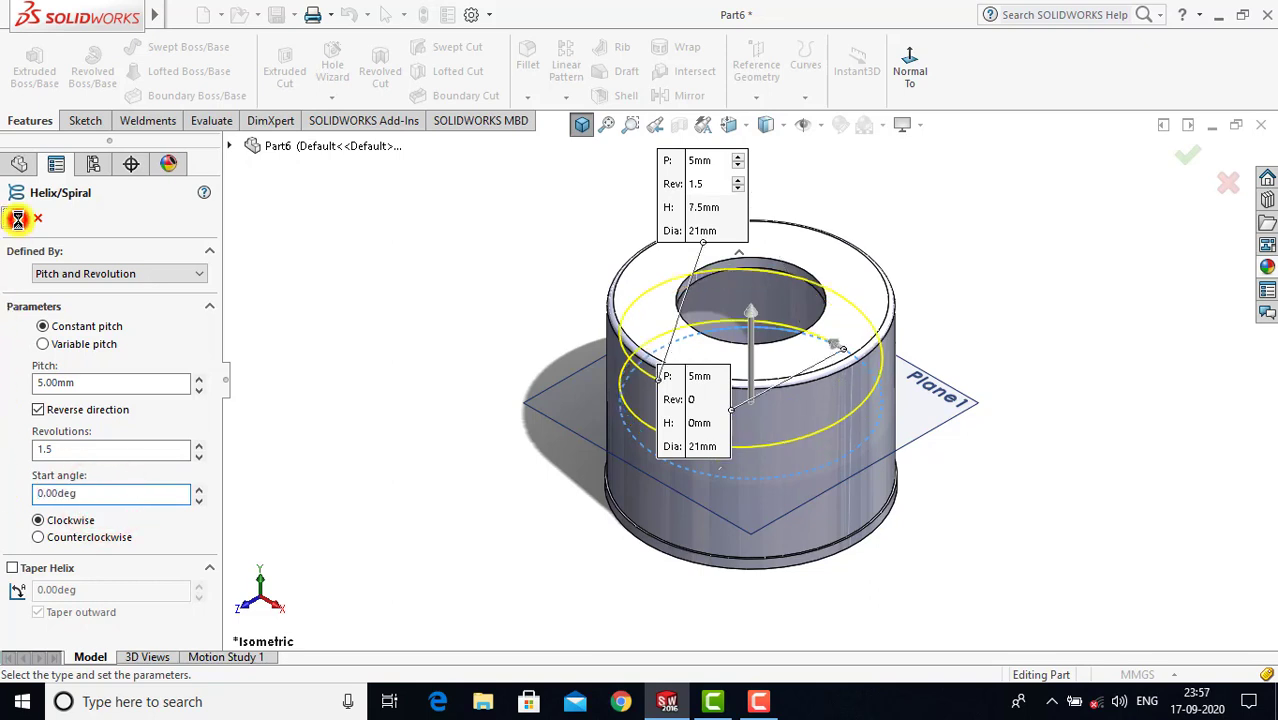
click(442, 303)
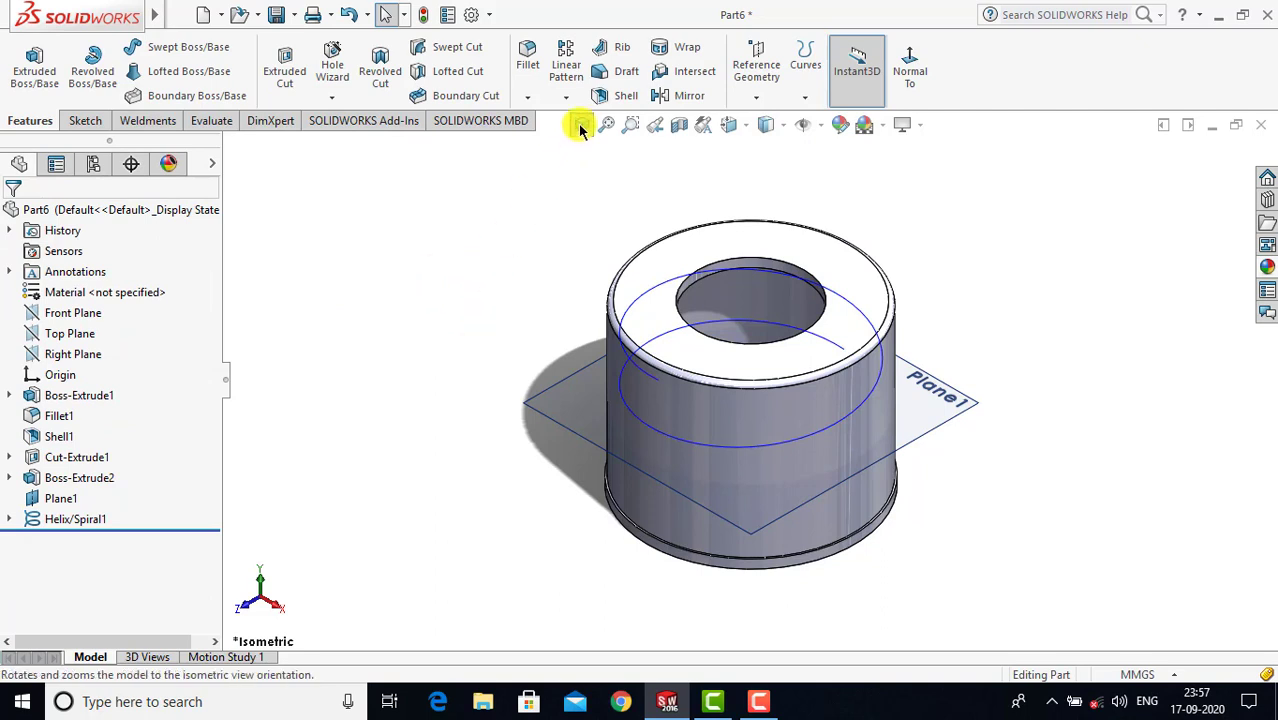
click(581, 124)
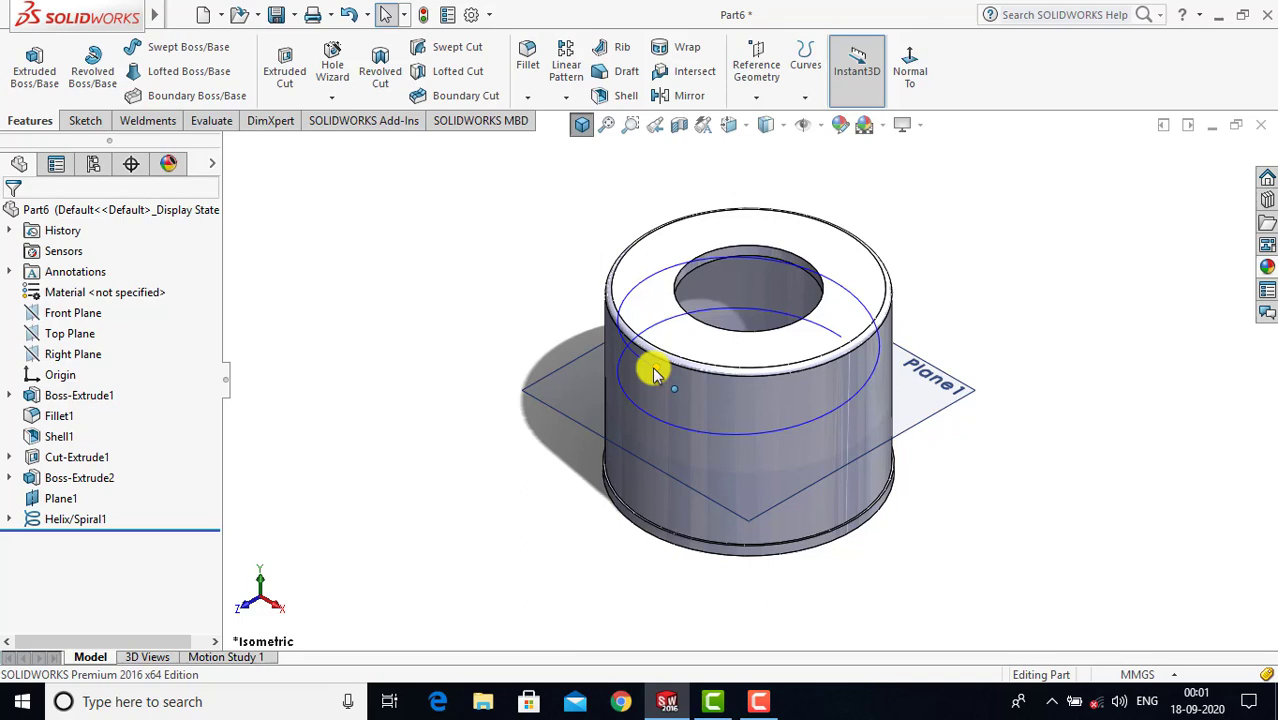
Step: Start a sketch on the Right Plane and draw a small three-sided polygon just below the helix's upper end
click(84, 120)
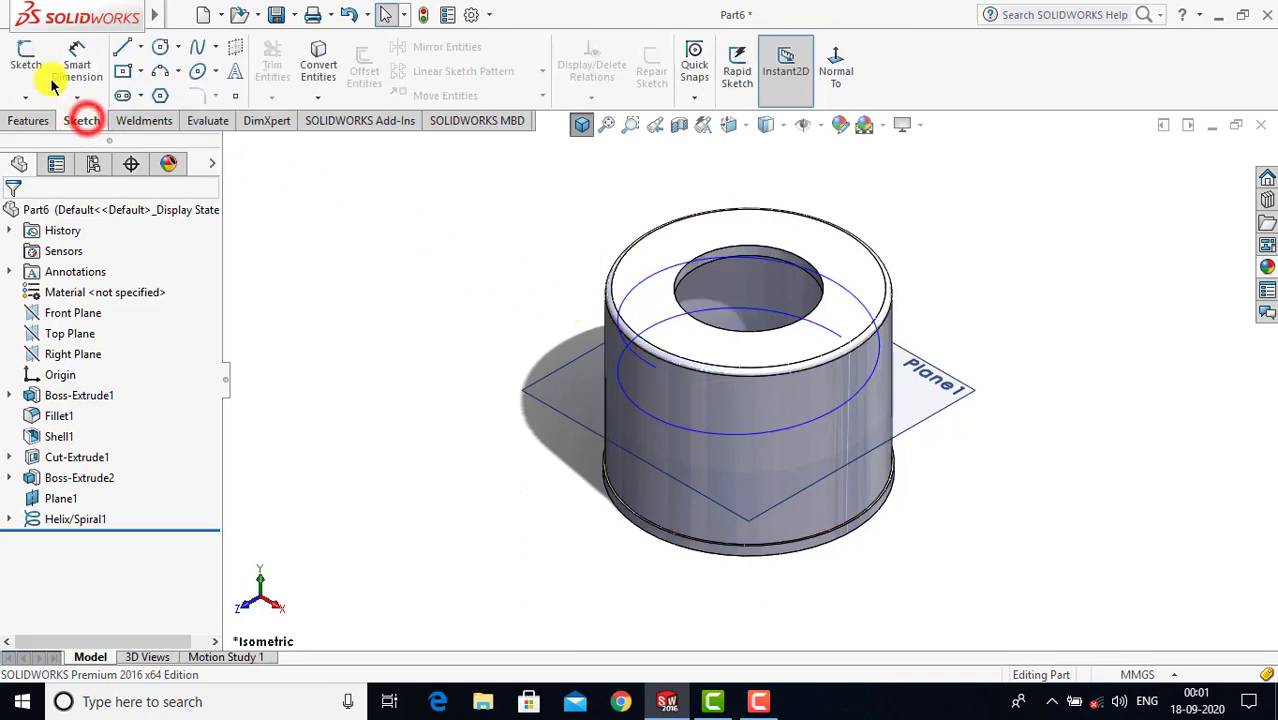
click(29, 55)
click(229, 146)
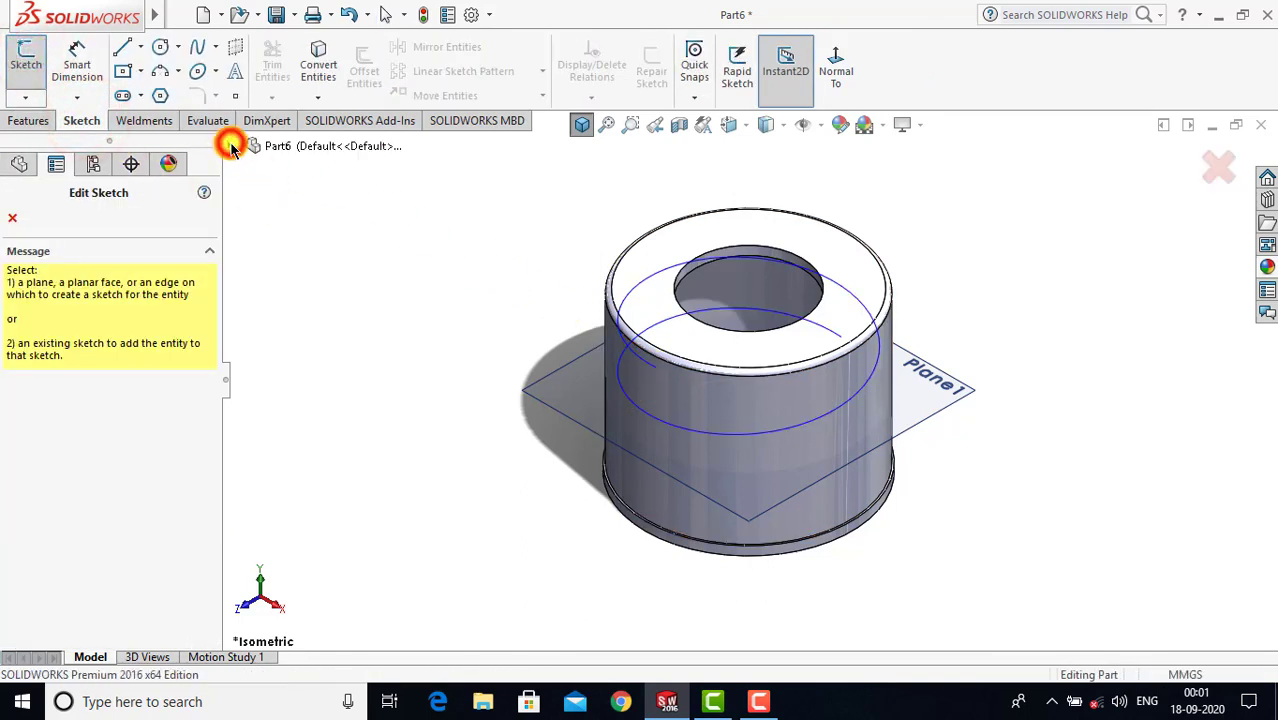
click(318, 289)
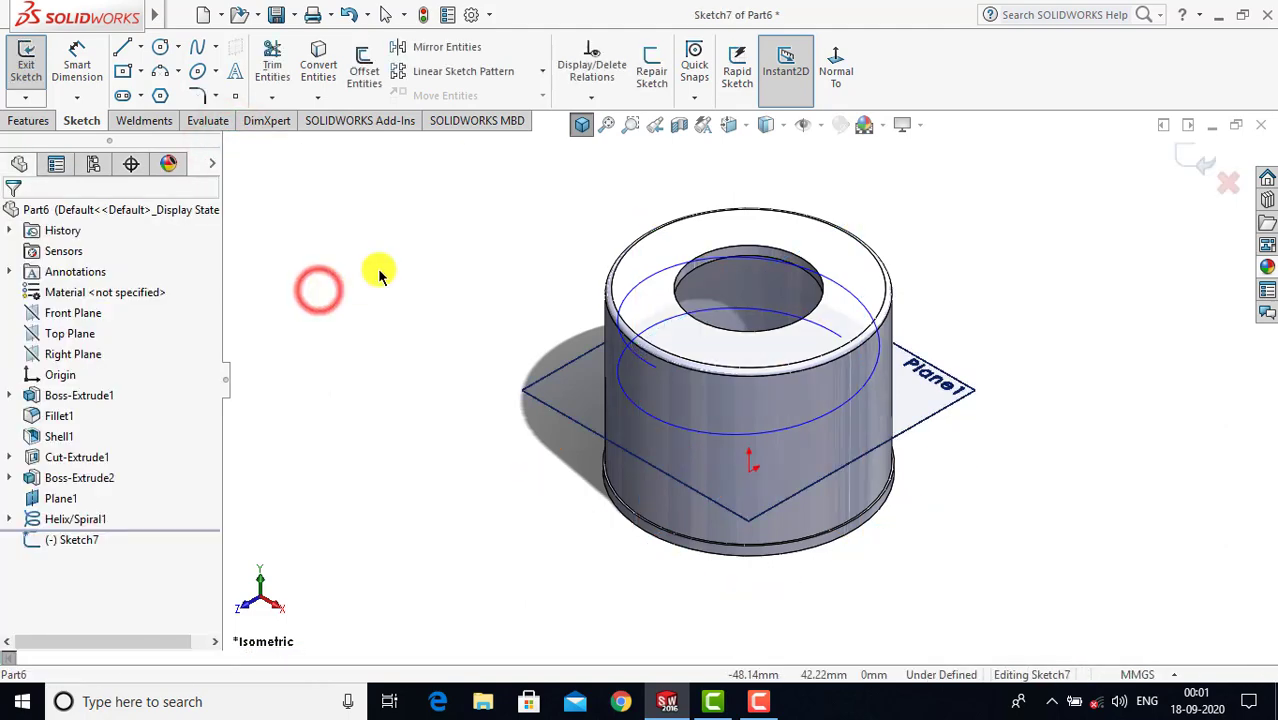
click(835, 66)
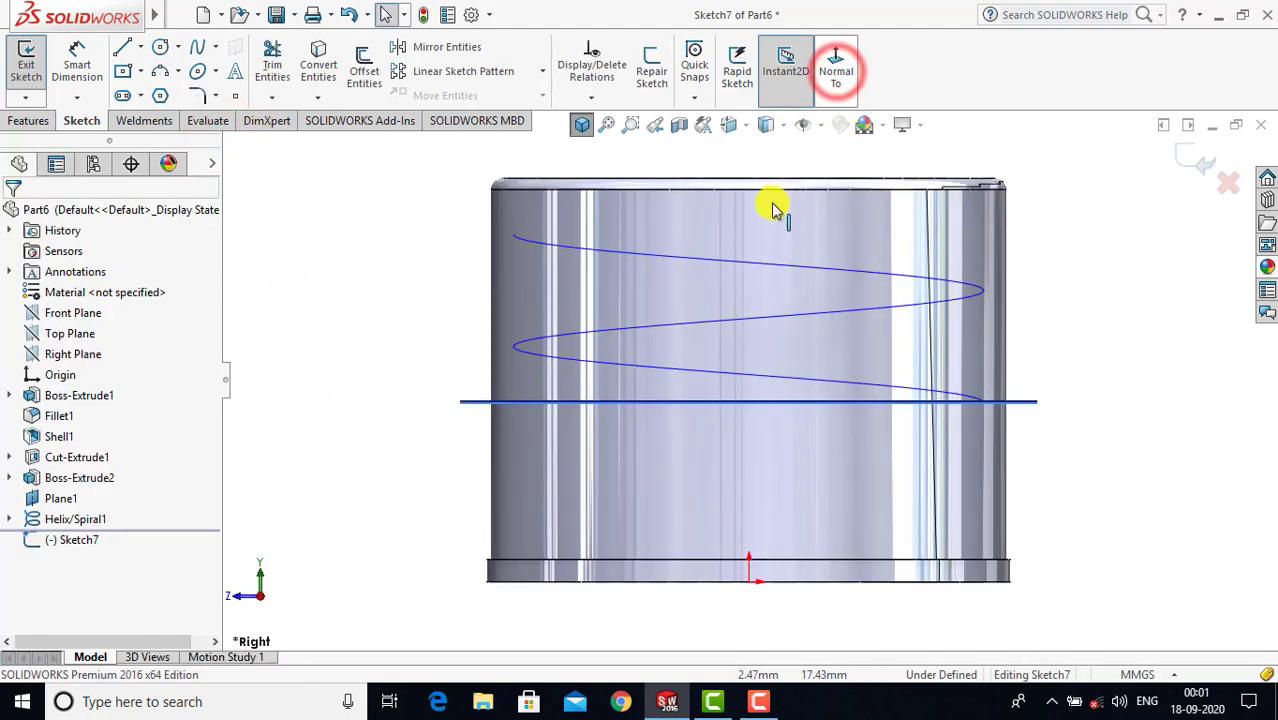
click(402, 265)
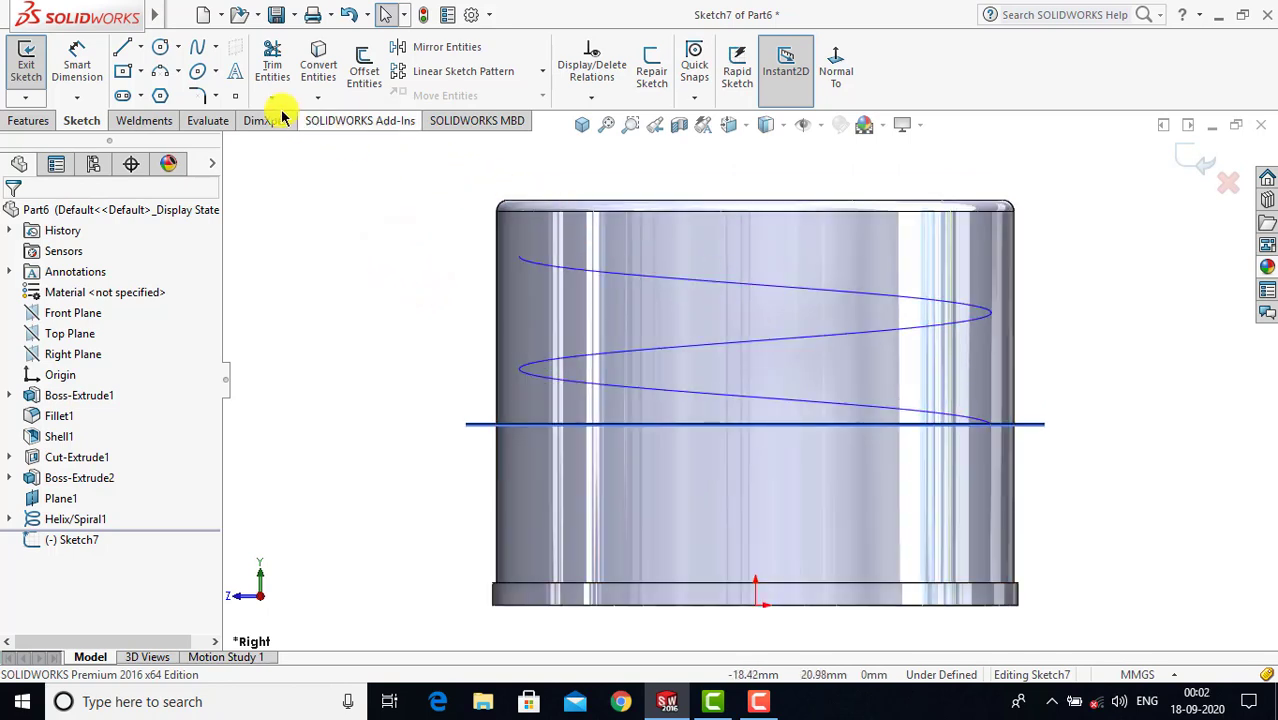
click(164, 94)
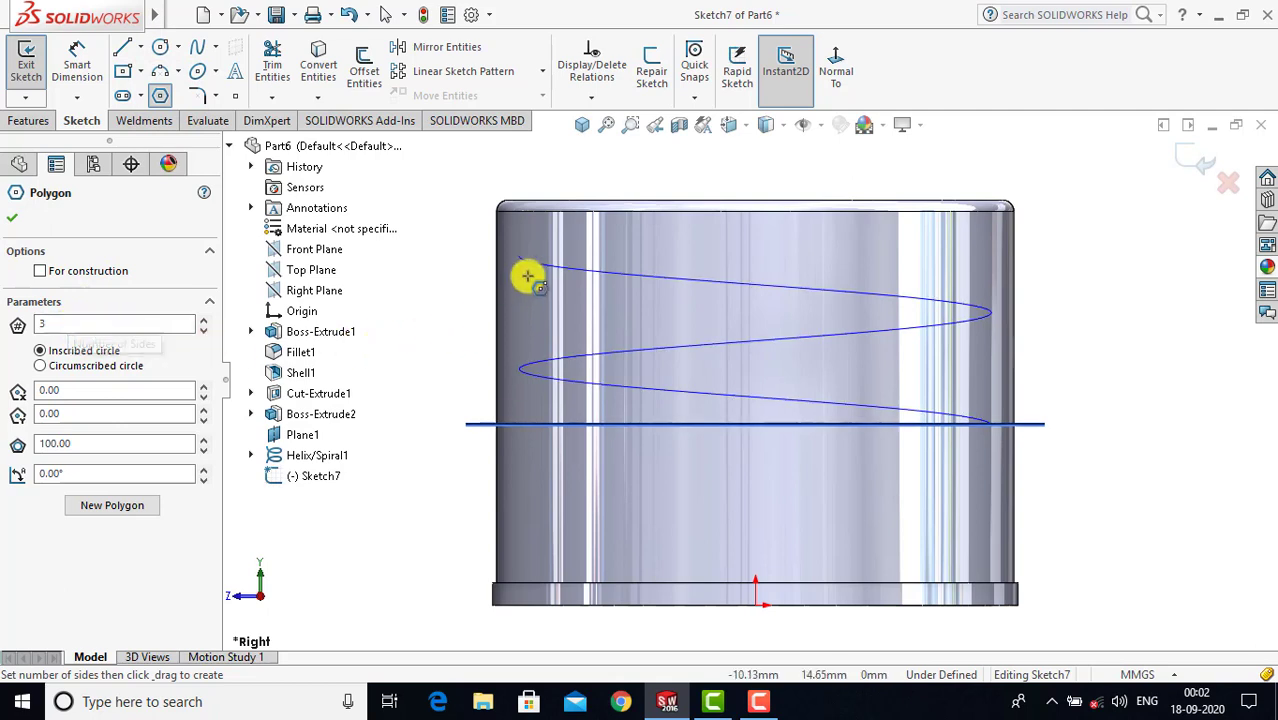
drag(524, 283, 553, 287)
key(Escape)
scroll(545, 292, down, 4)
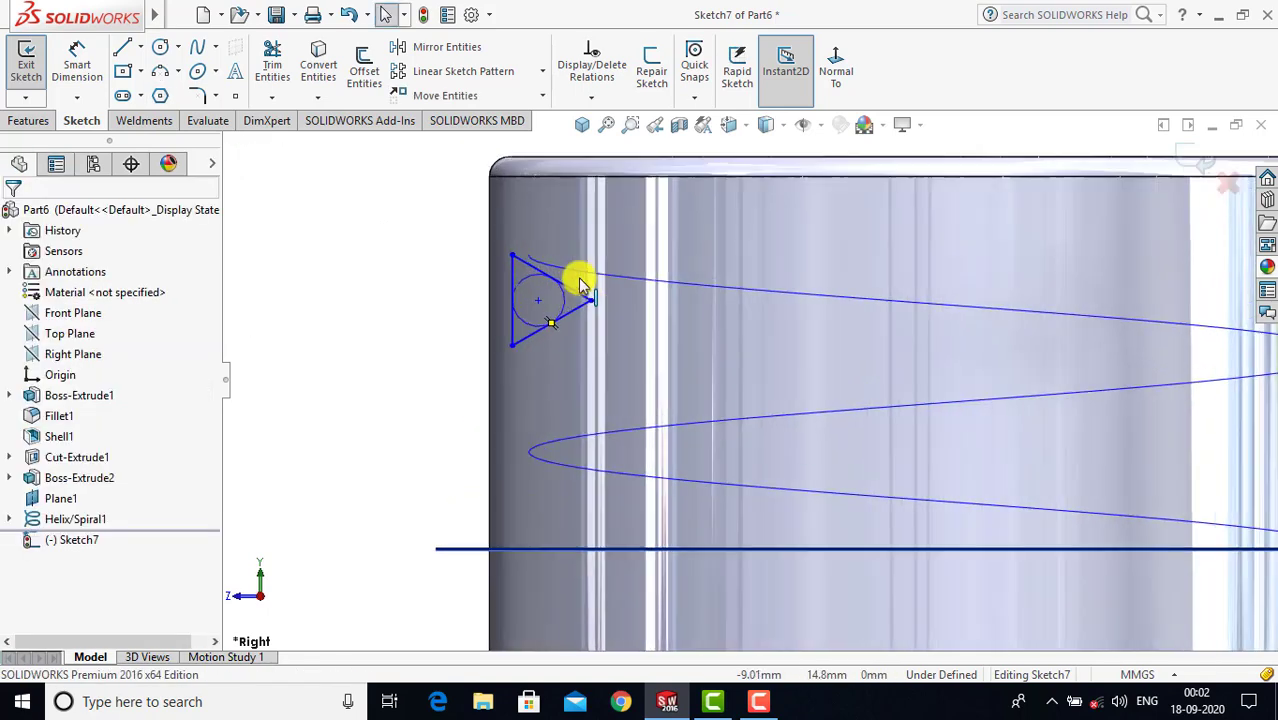
Step: Add a Pierce relation between the triangle's center point and the helix curve
click(537, 302)
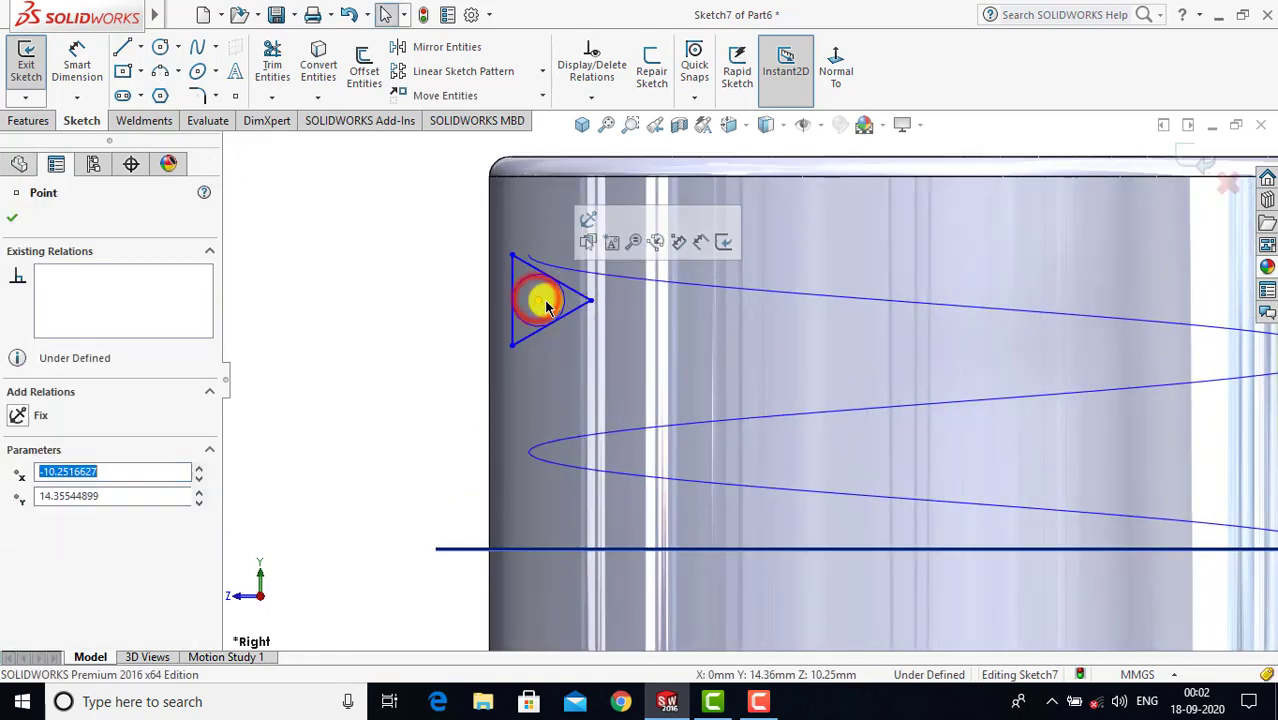
ctrl+click(643, 285)
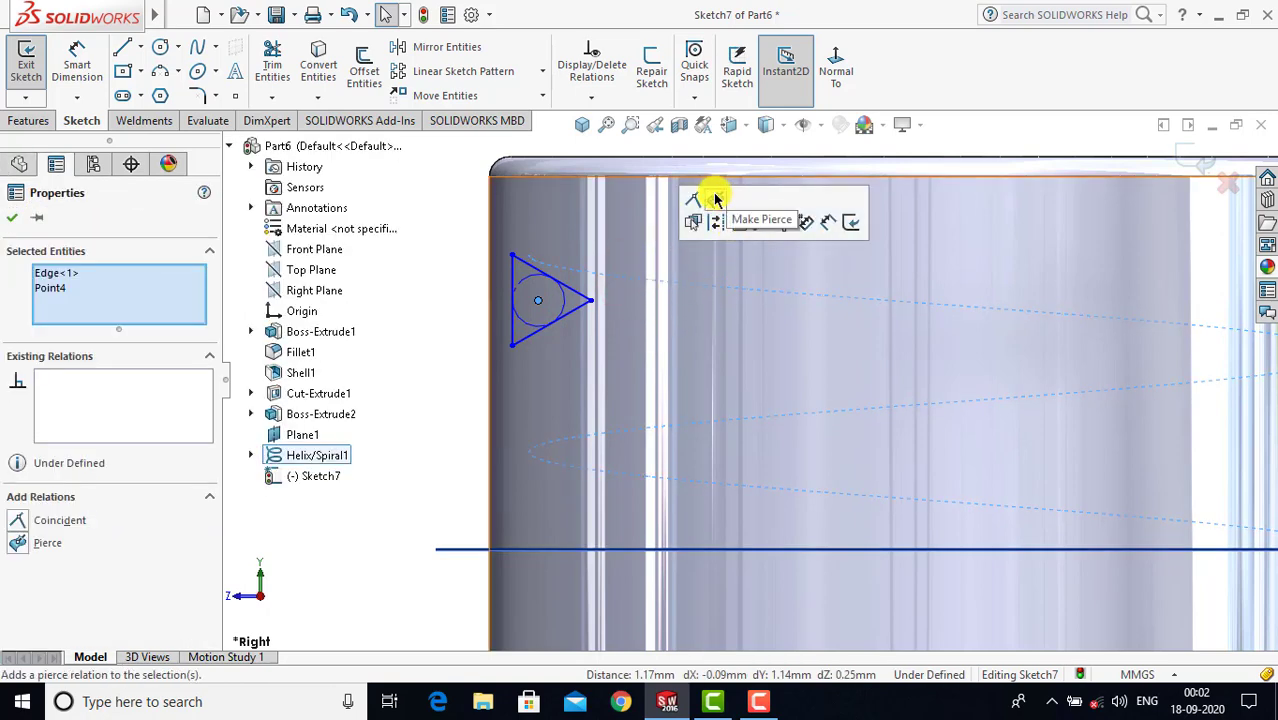
click(714, 199)
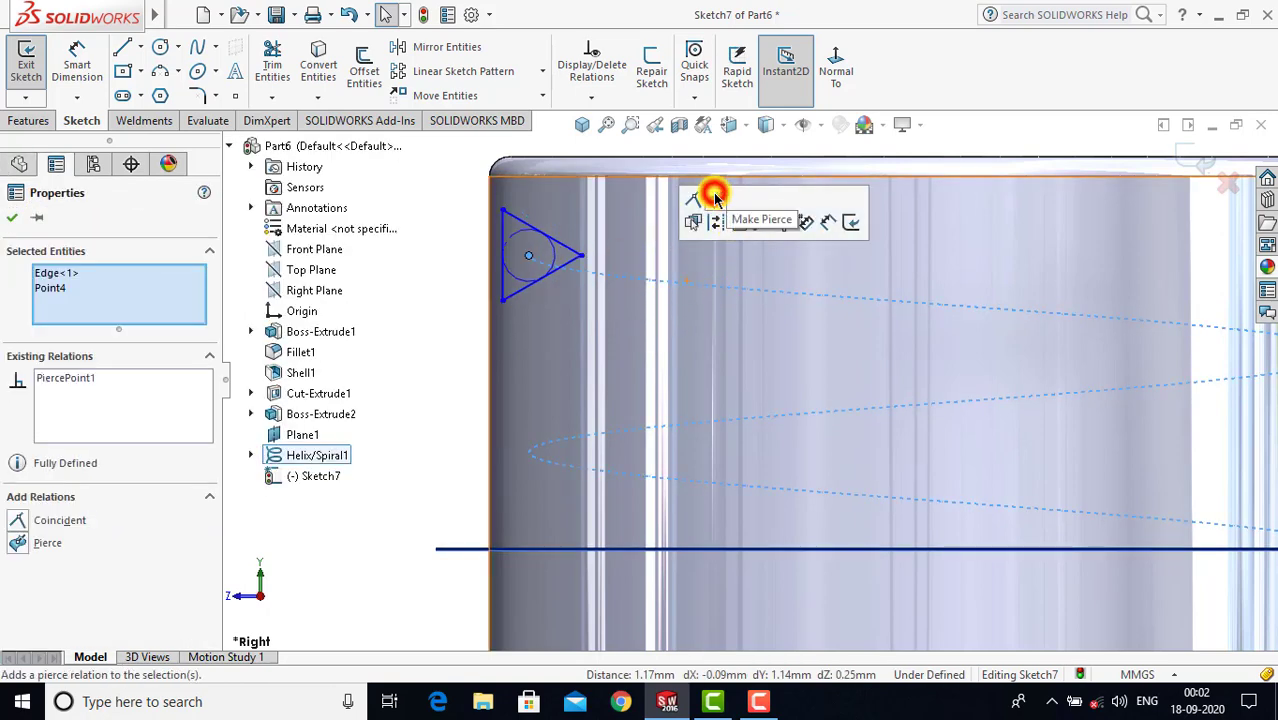
click(13, 220)
click(384, 315)
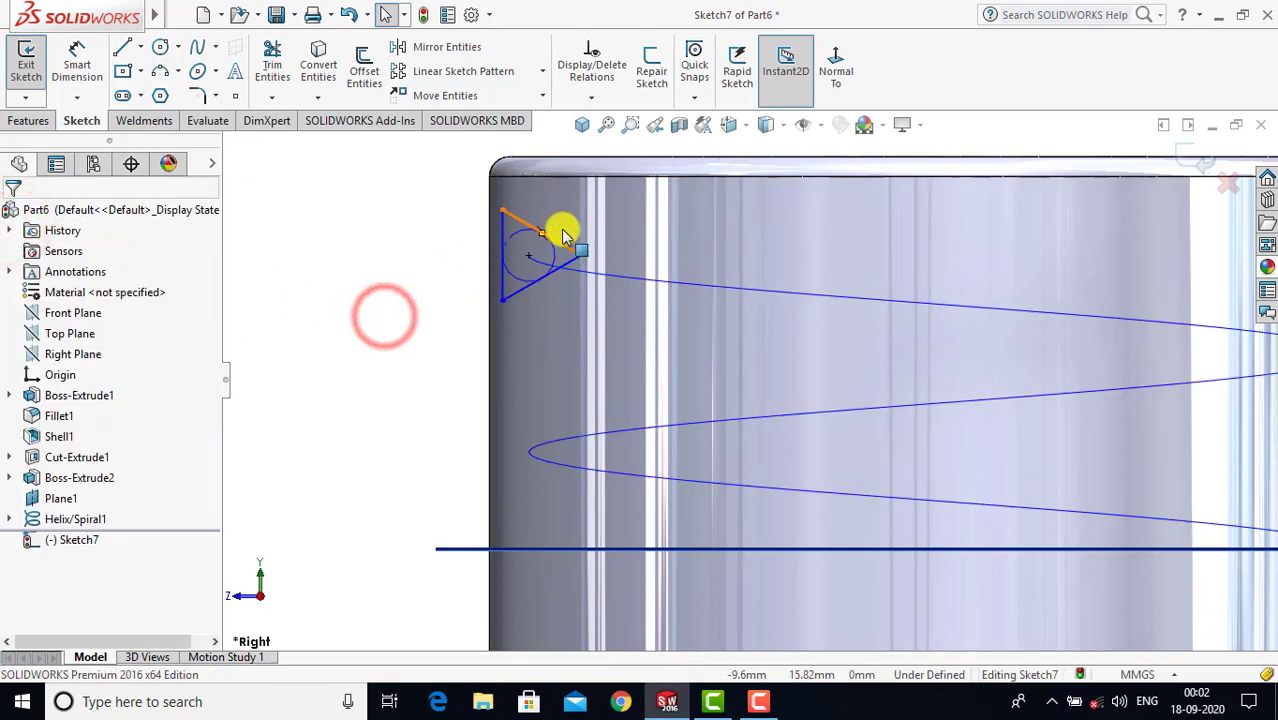
scroll(565, 236, down, 2)
scroll(572, 238, down, 1)
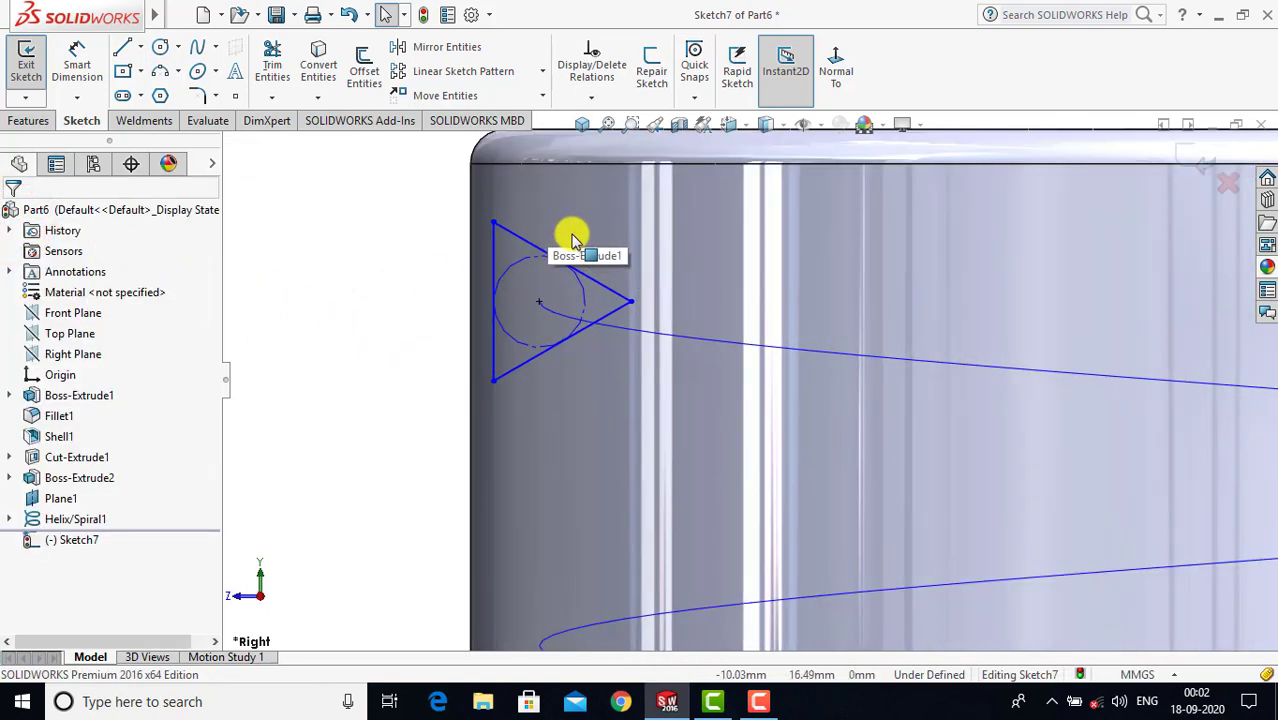
Step: Dimension the triangle's width from its vertical side to the opposite vertex as 1 mm
click(85, 66)
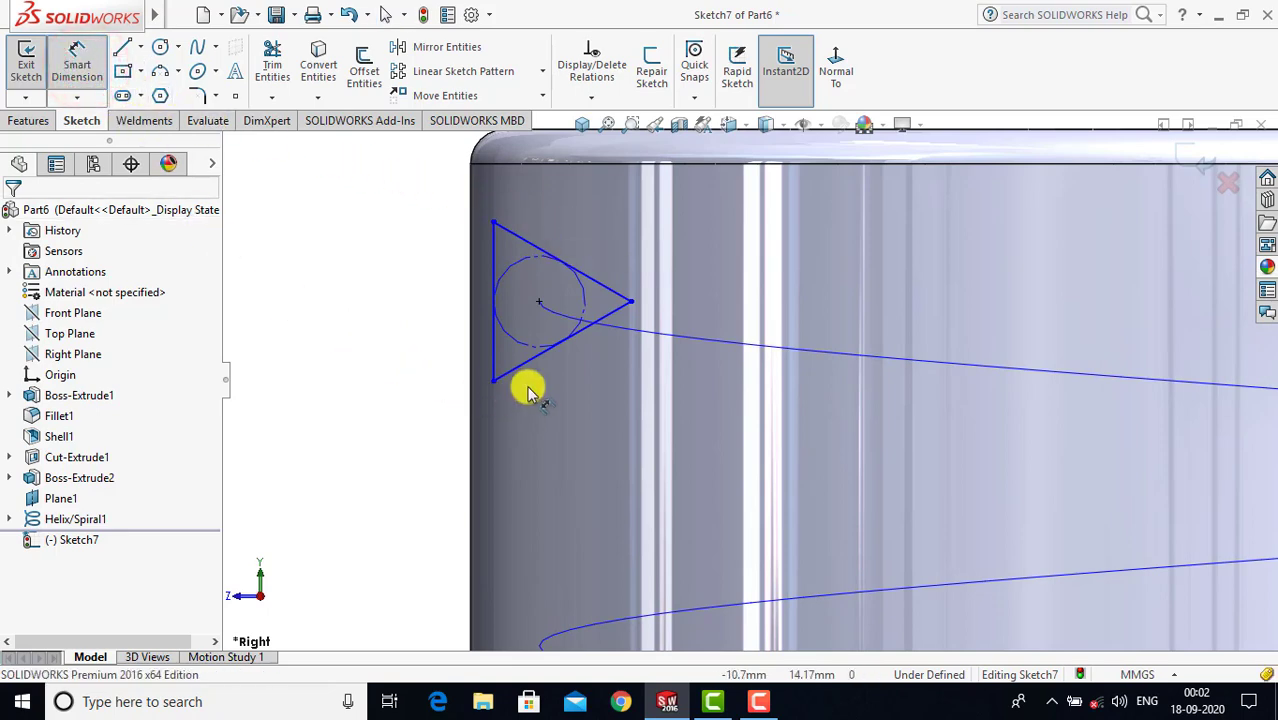
click(496, 343)
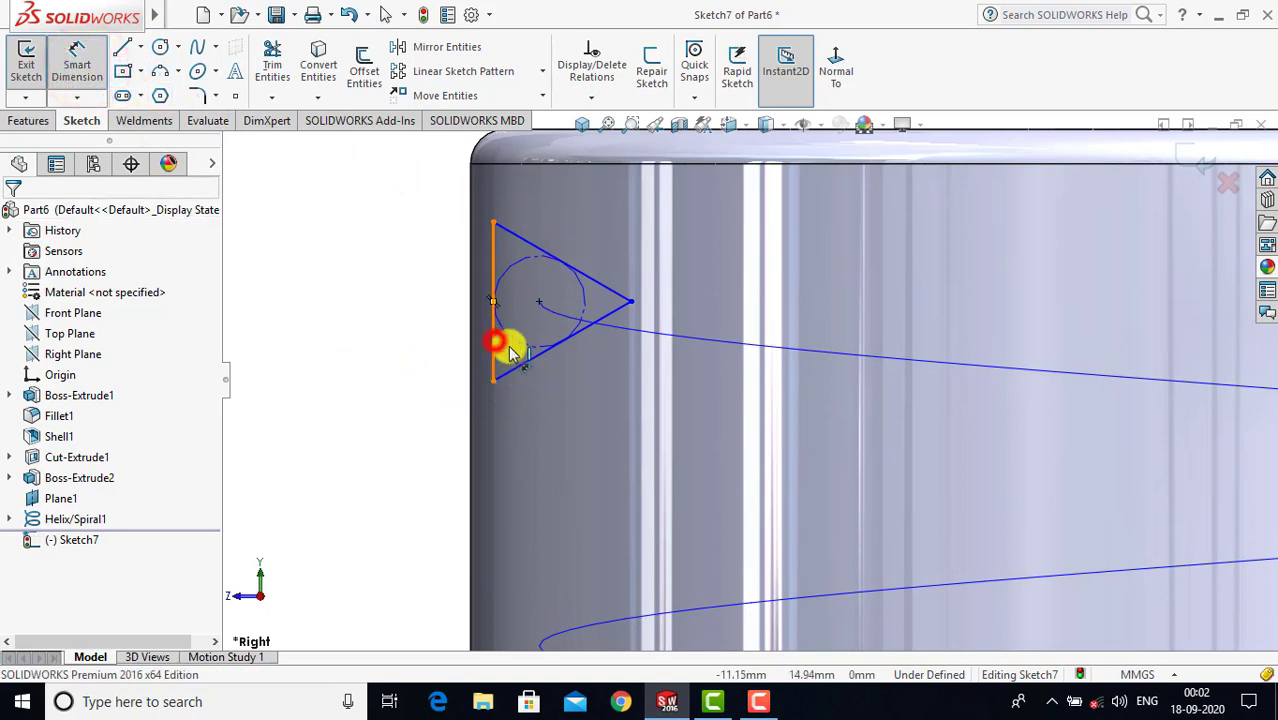
click(628, 300)
click(549, 429)
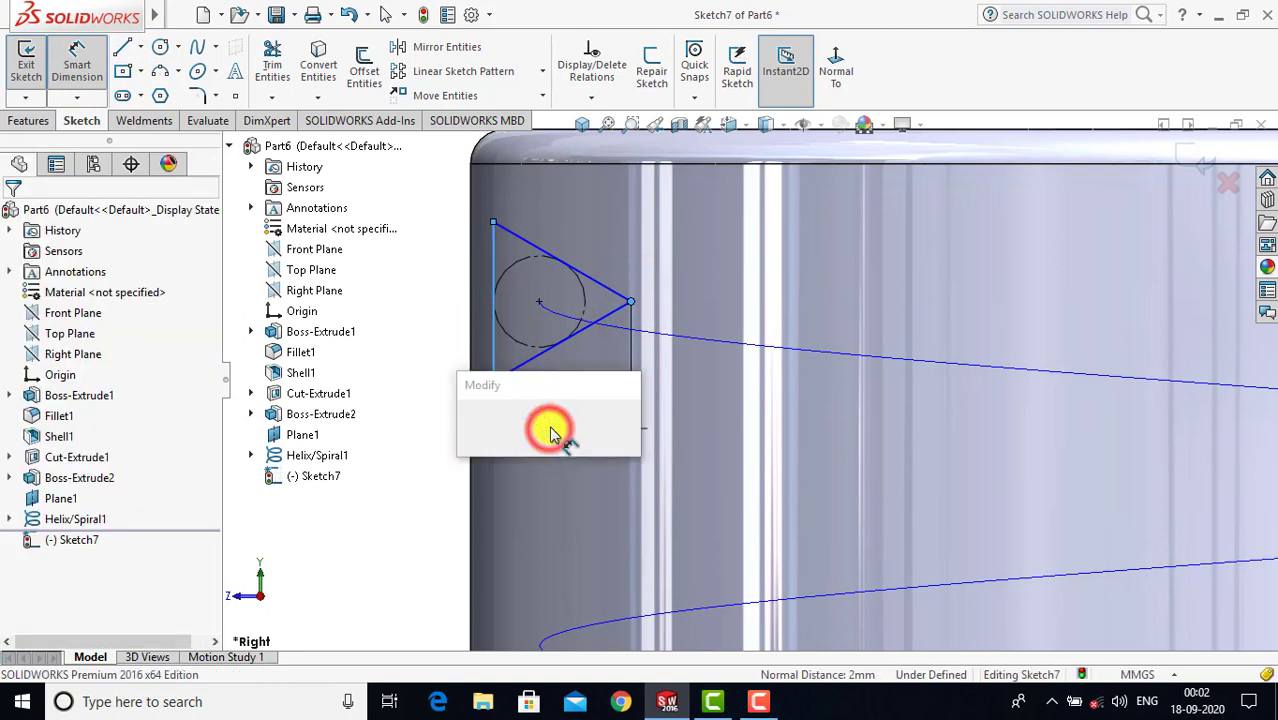
text(1)
key(Return)
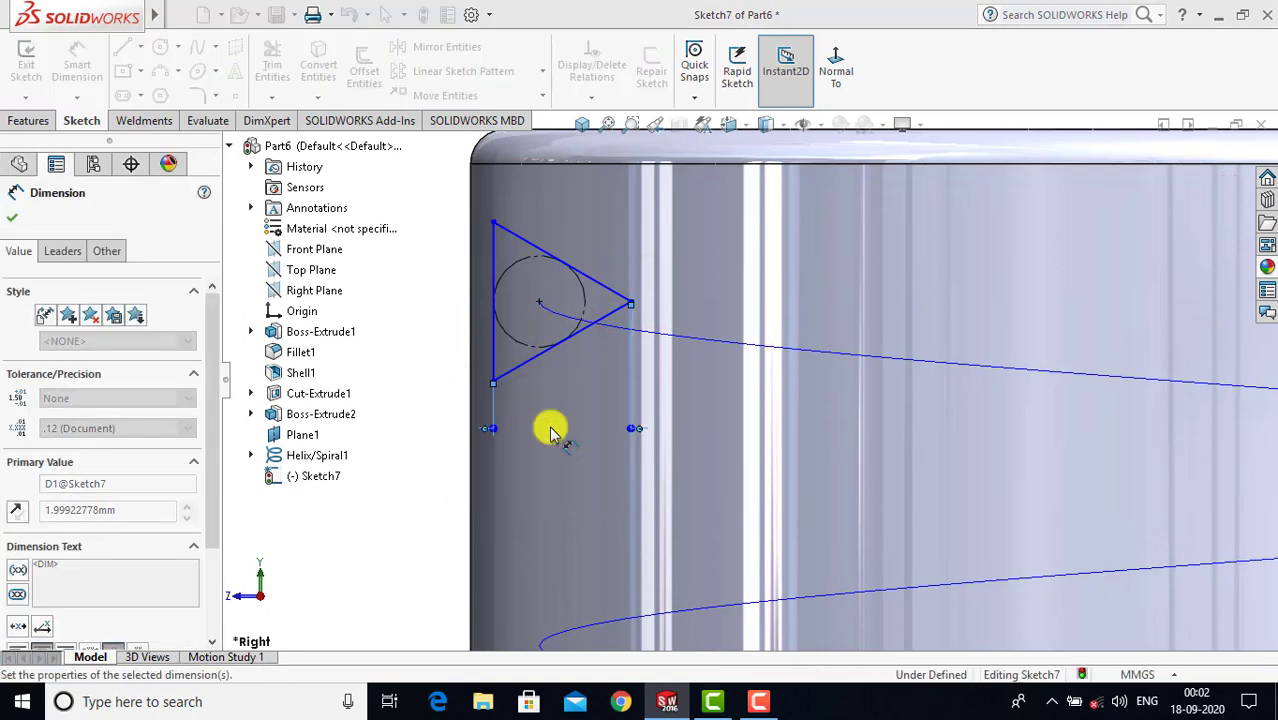
scroll(576, 320, down, 3)
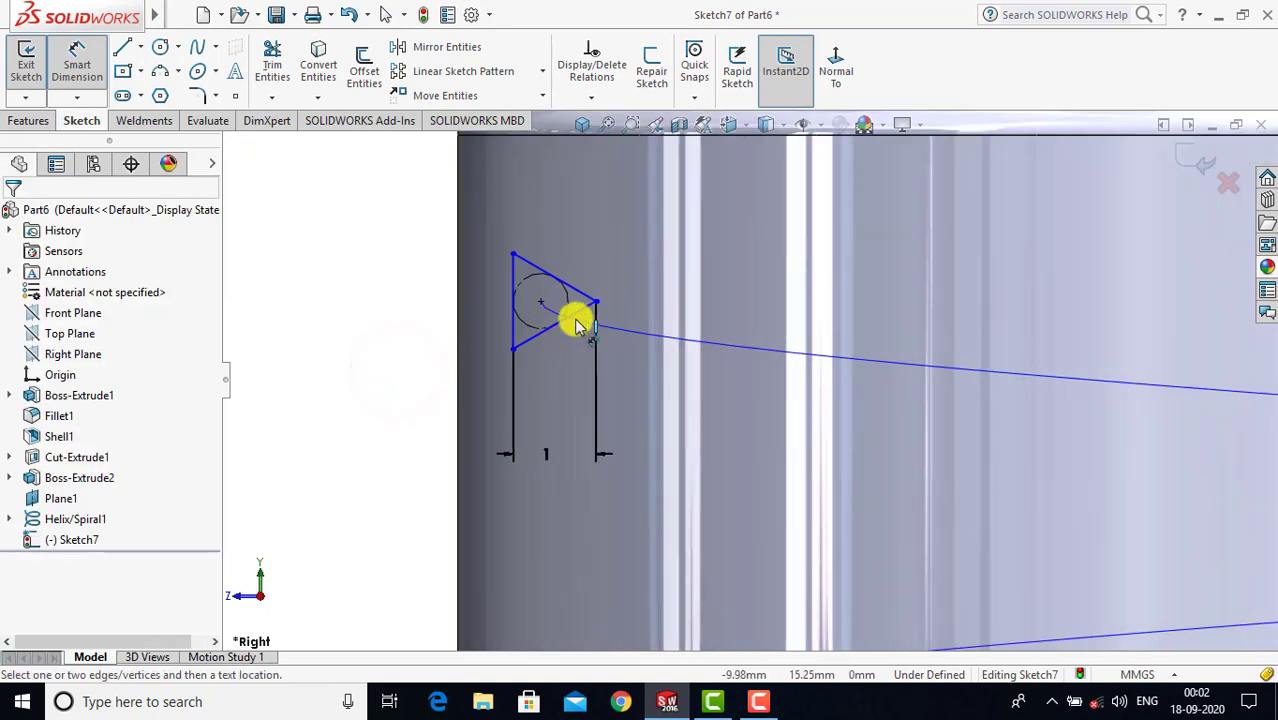
scroll(578, 322, down, 2)
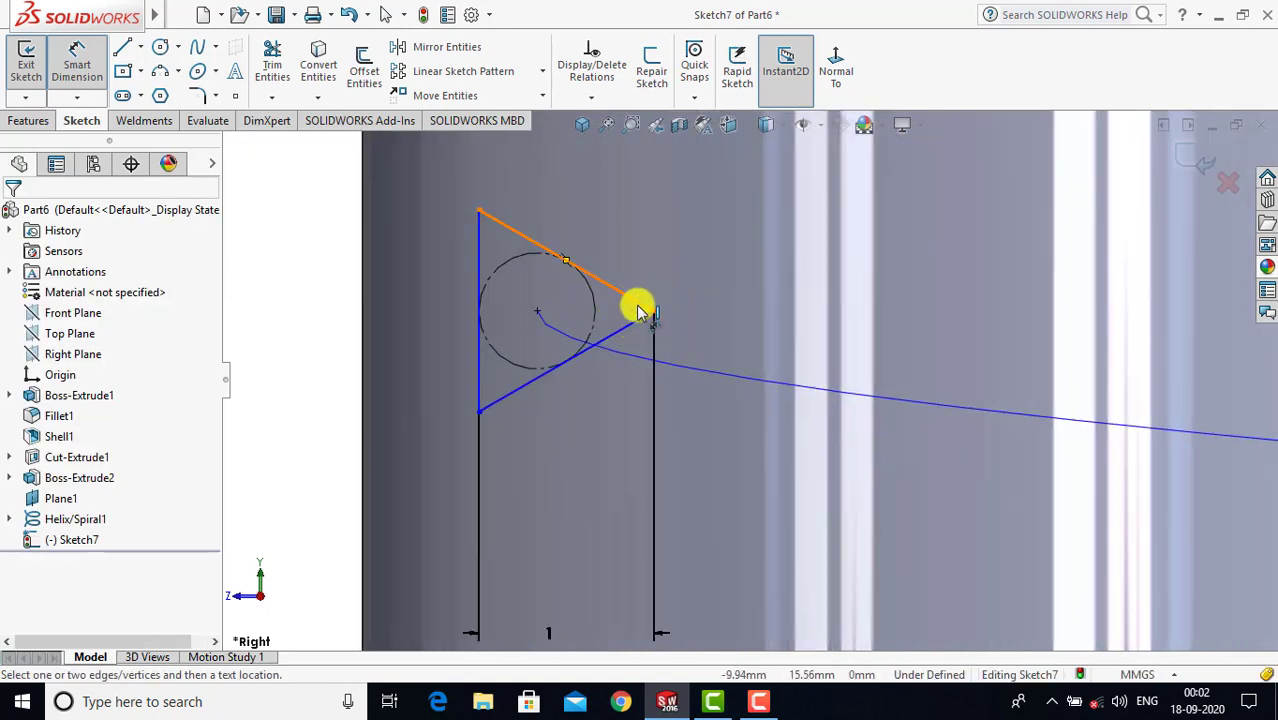
click(88, 62)
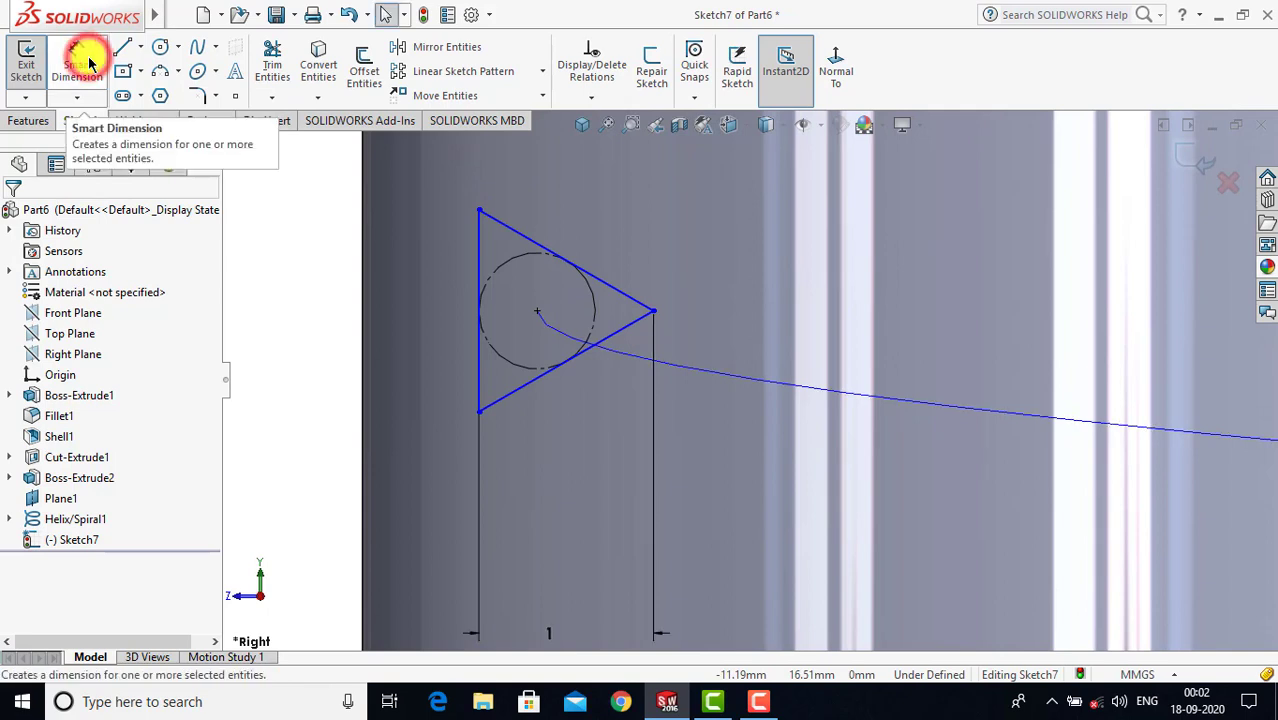
Step: Round the triangle's inward-pointing vertex with a 0.20 mm sketch fillet and exit the sketch
click(199, 97)
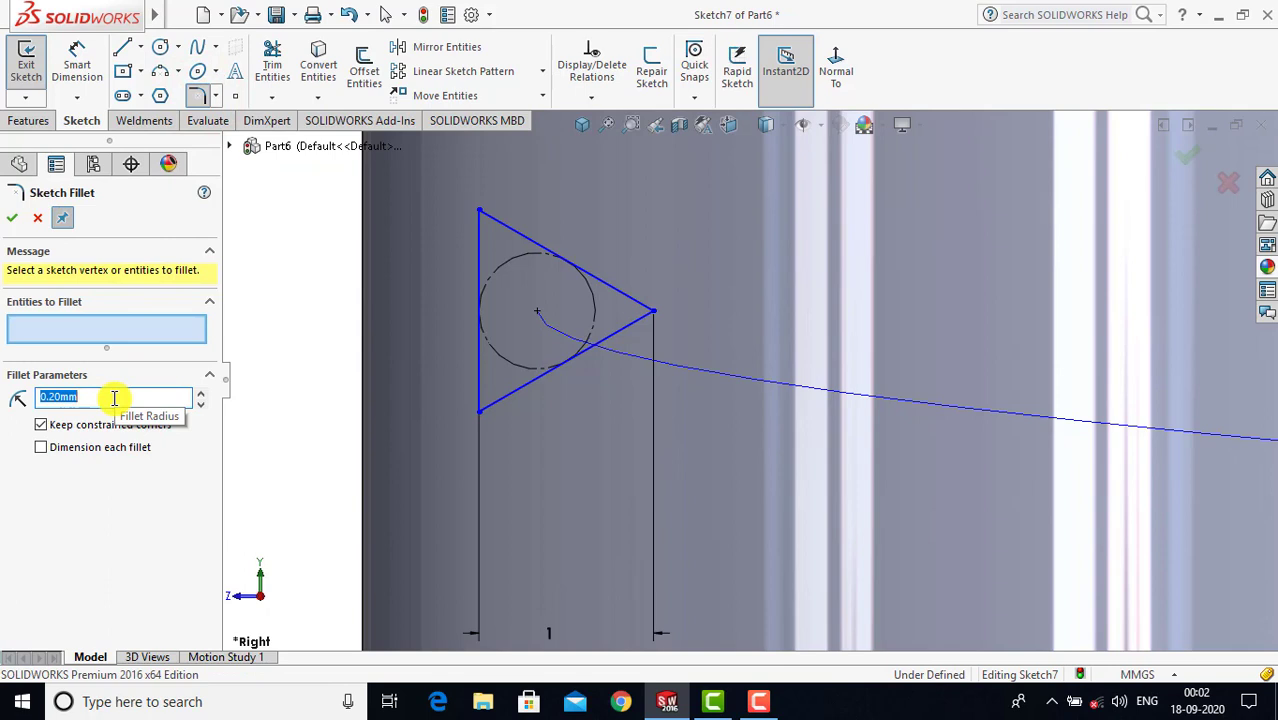
click(656, 317)
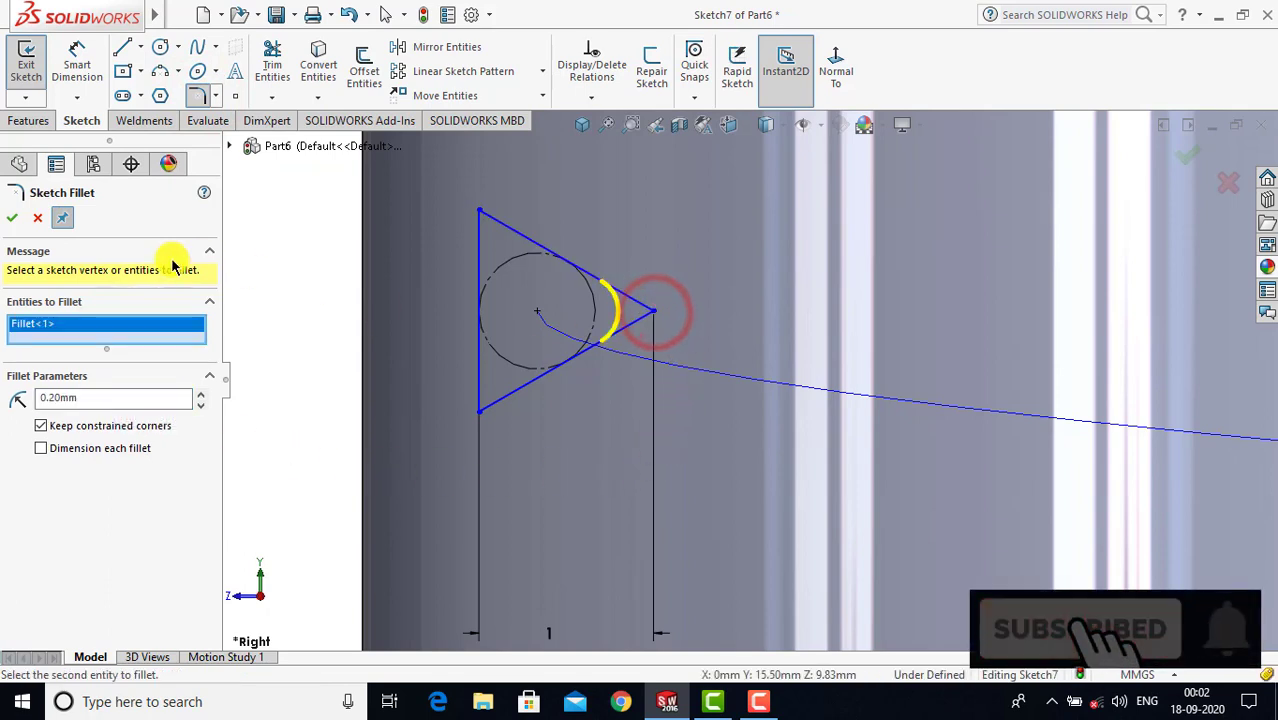
click(12, 218)
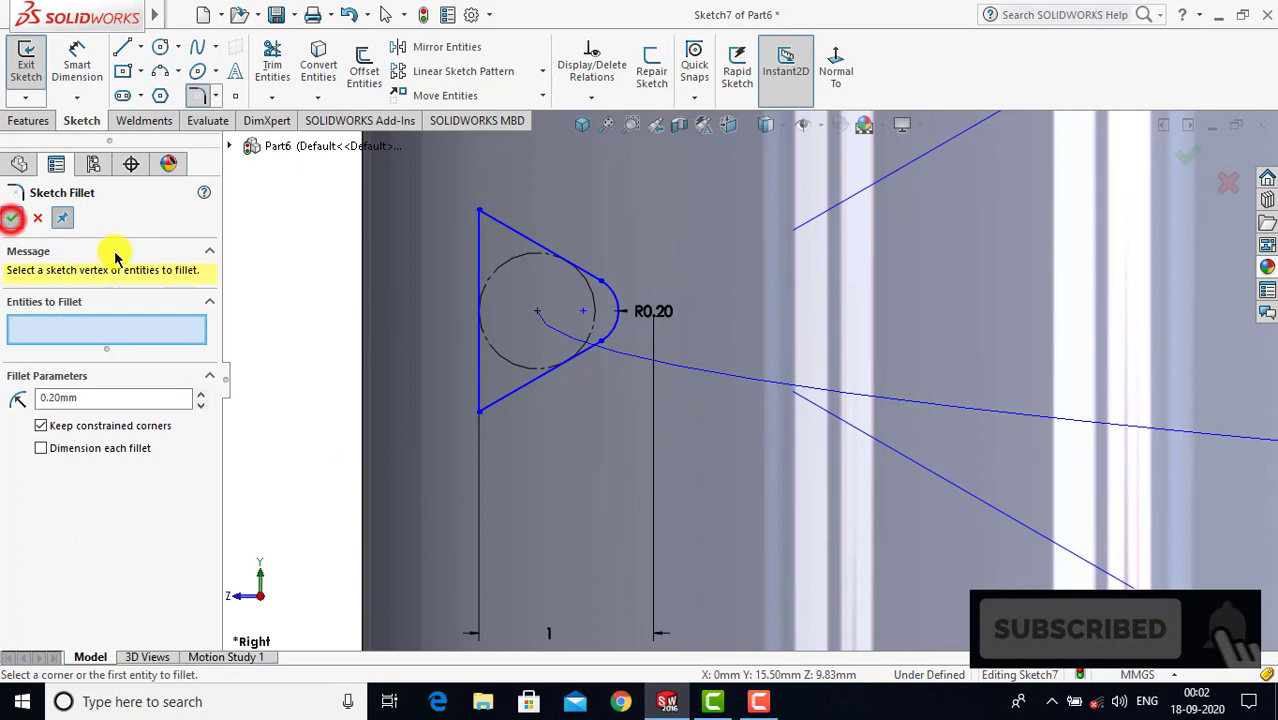
click(283, 277)
click(13, 217)
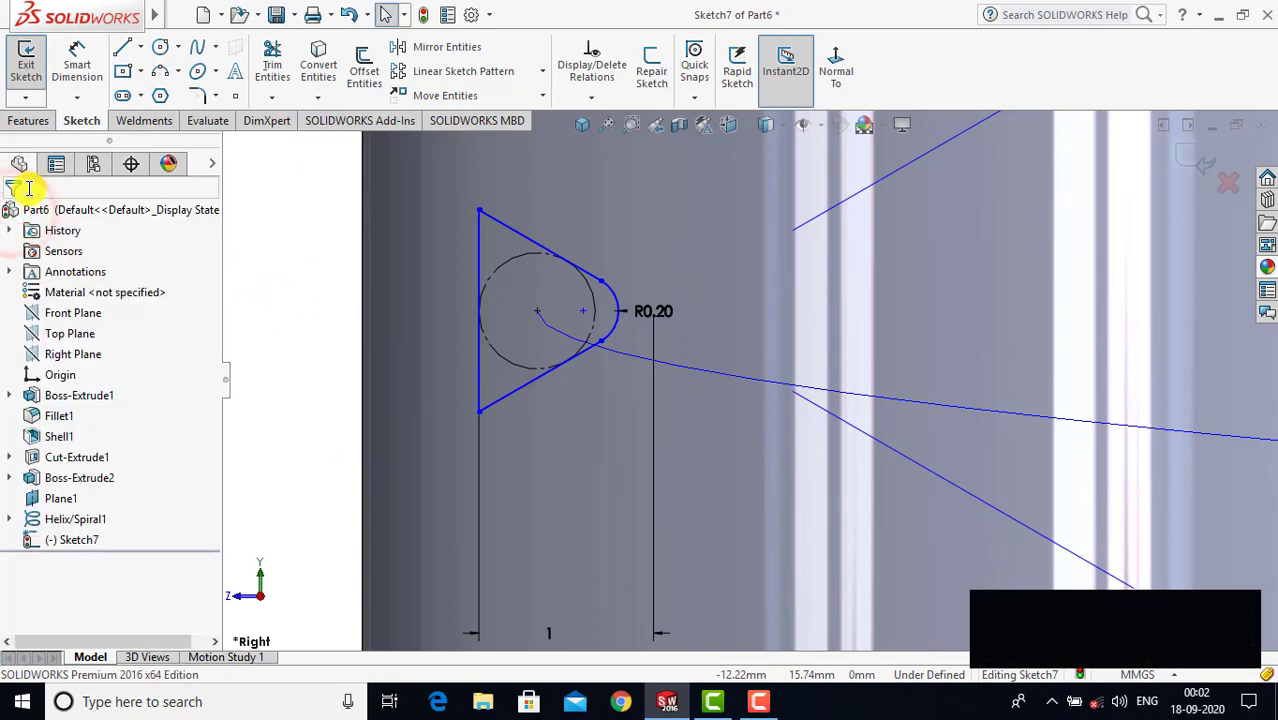
click(29, 60)
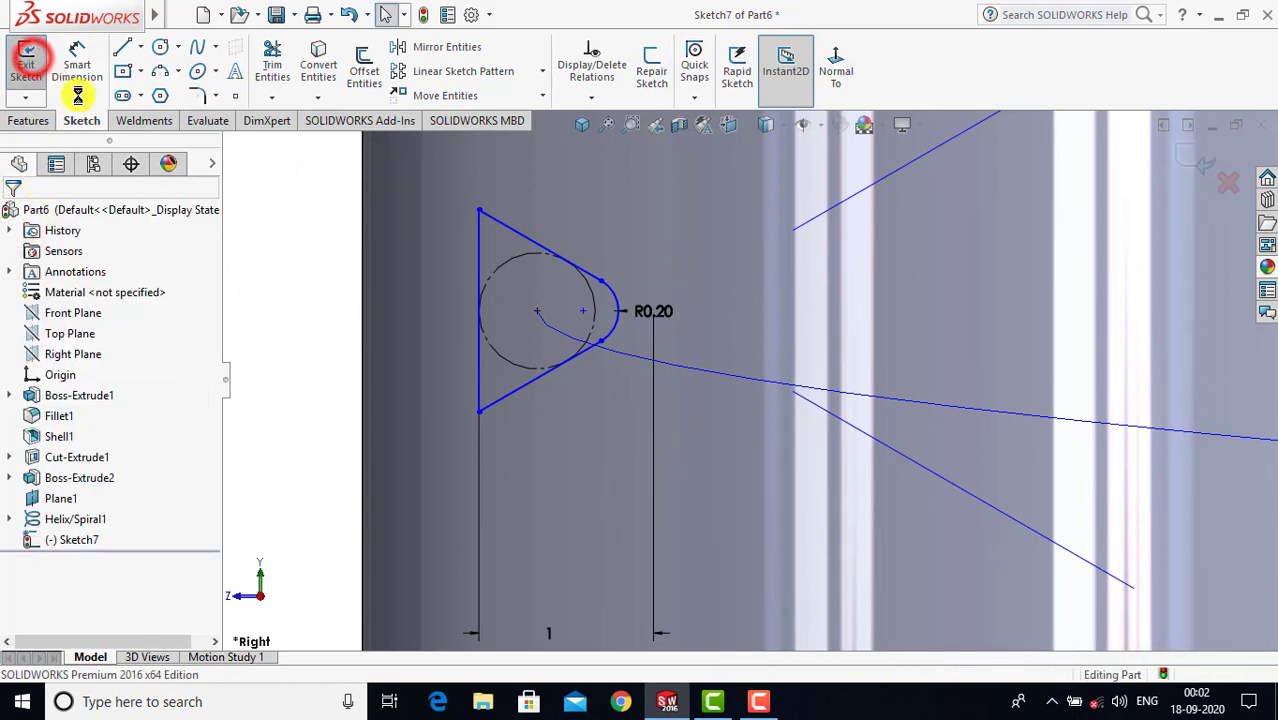
Step: Create a swept boss using the filleted triangle sketch as the profile and the helix as the path
click(577, 122)
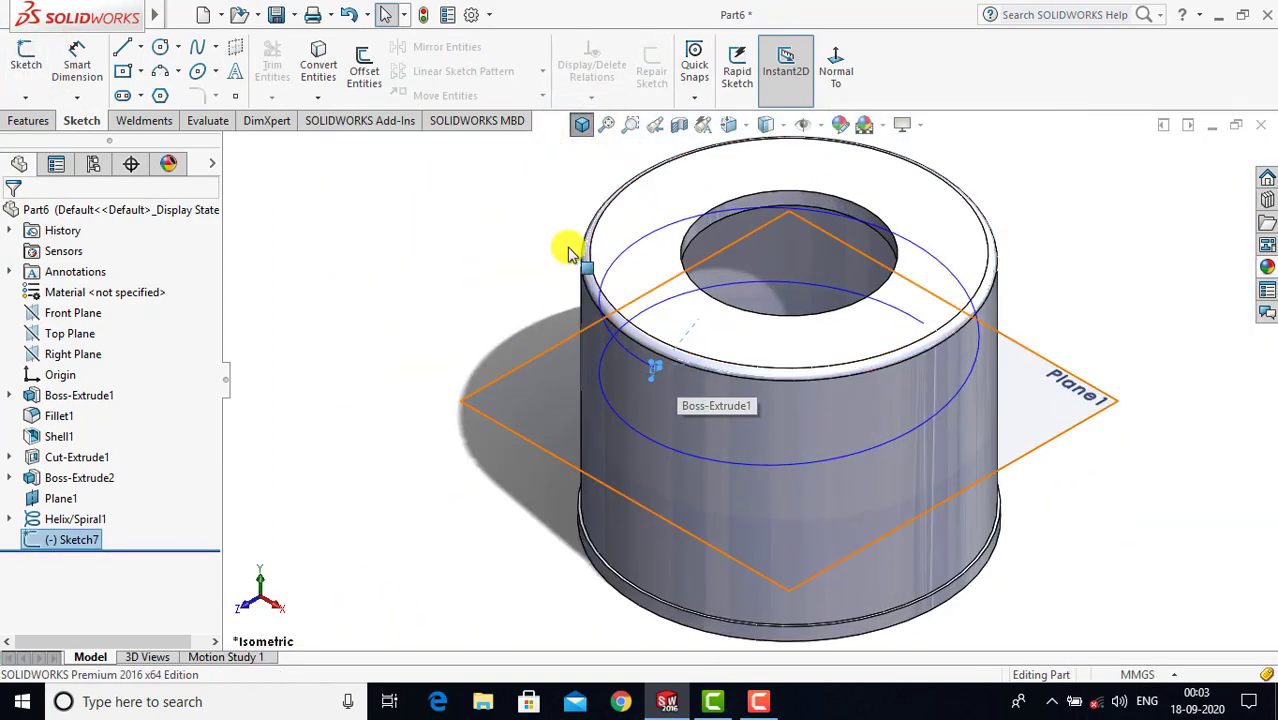
click(29, 120)
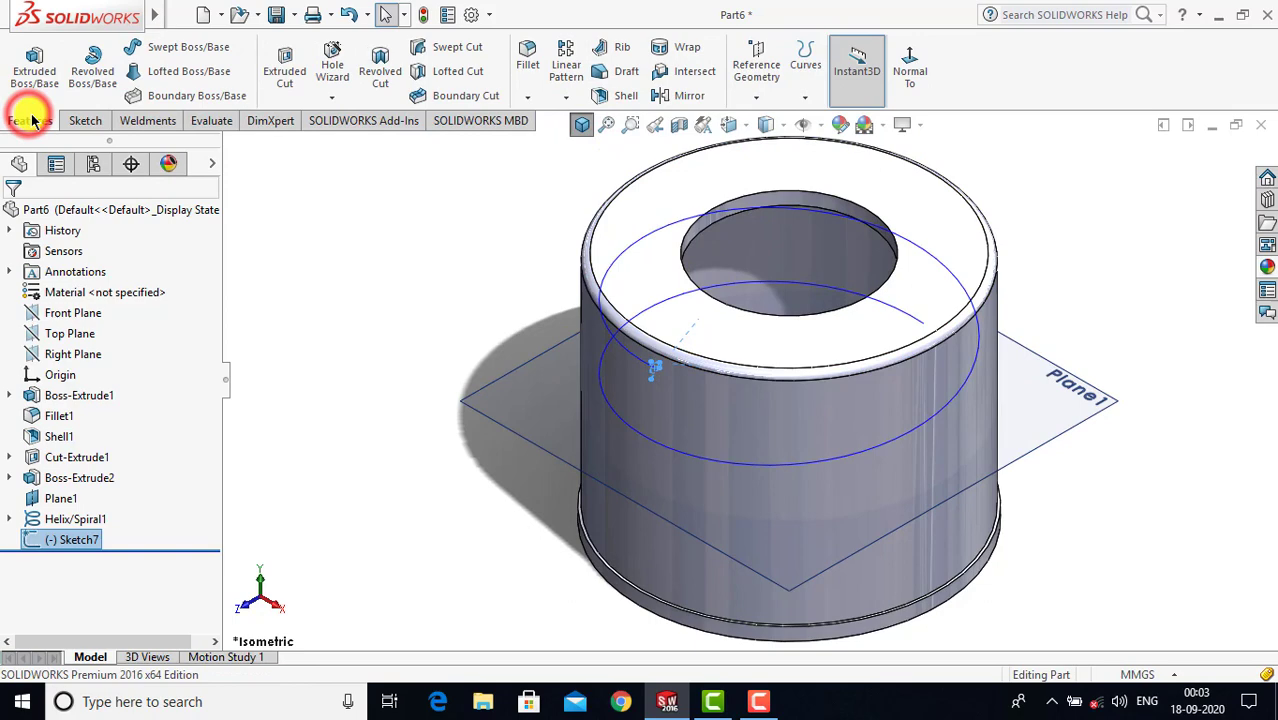
click(171, 55)
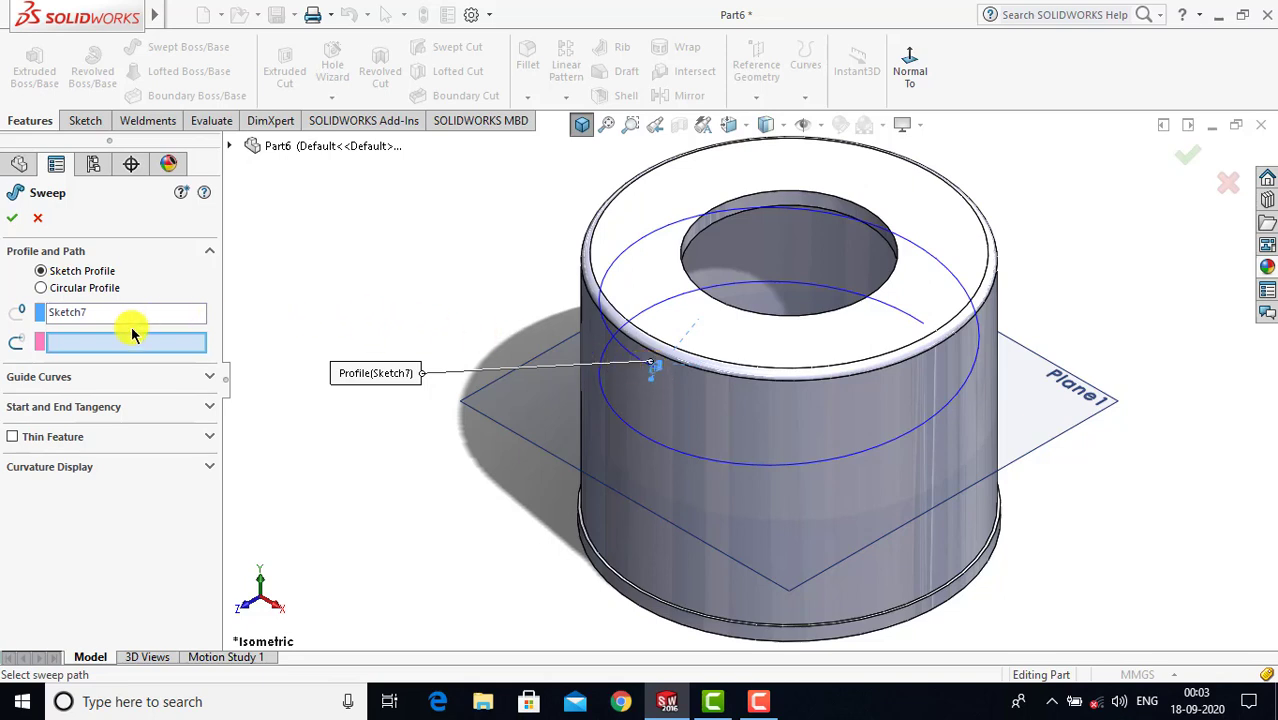
click(690, 455)
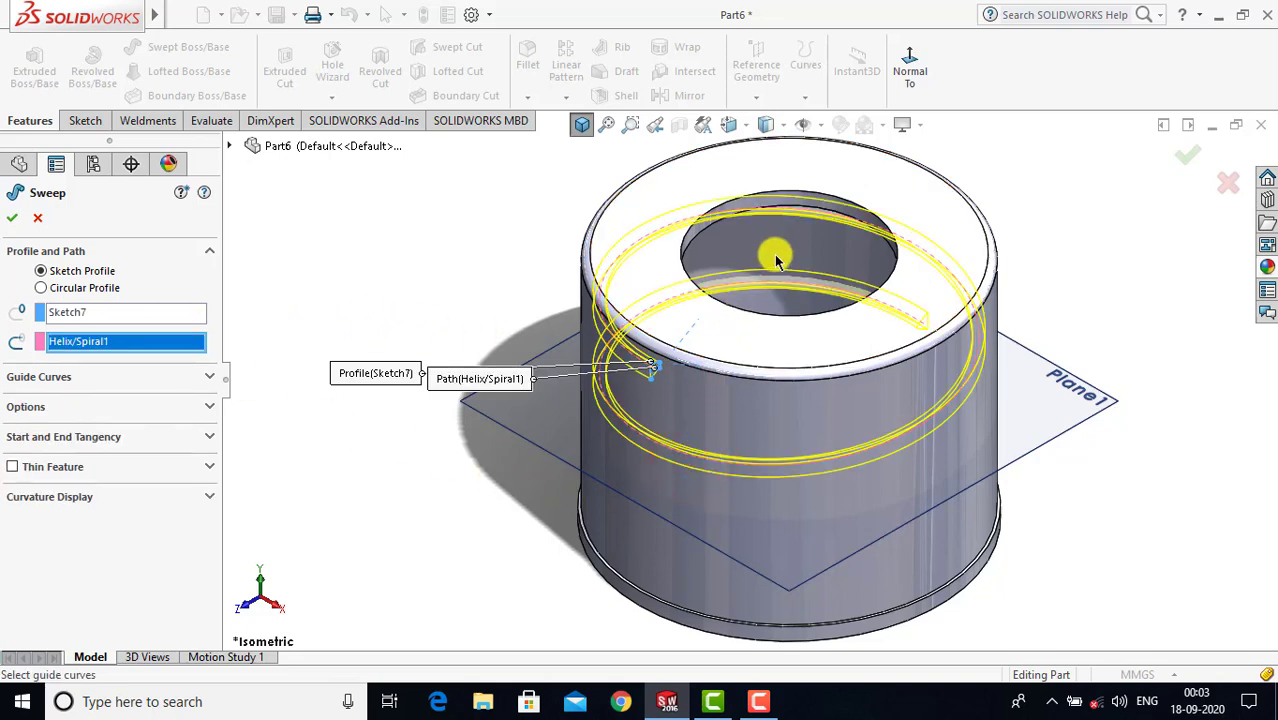
middle_drag(776, 260, 810, 240)
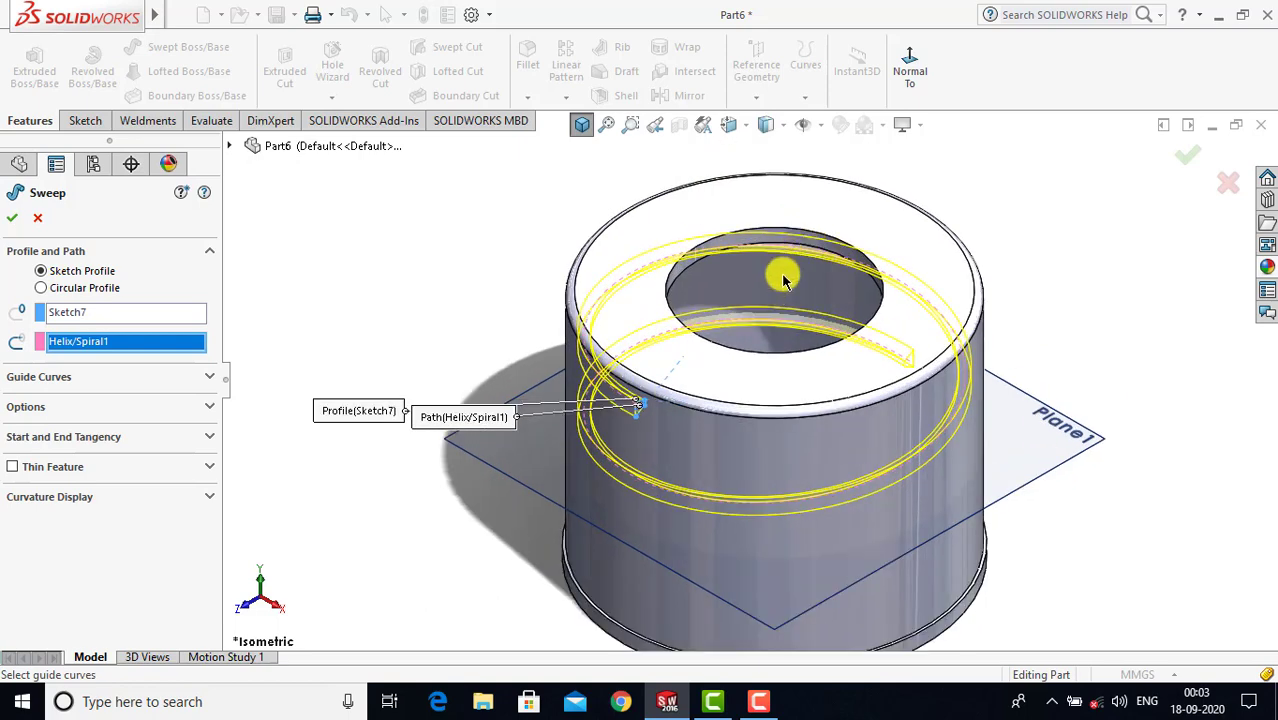
scroll(783, 280, down, 2)
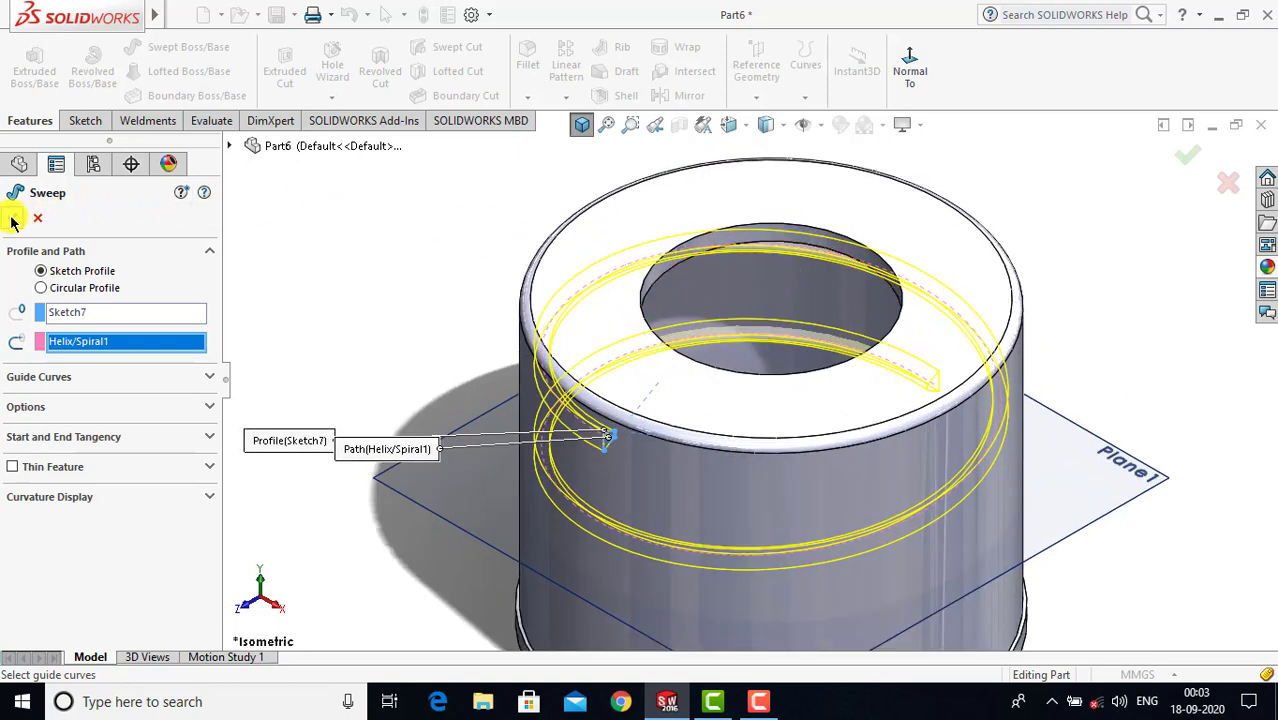
click(508, 183)
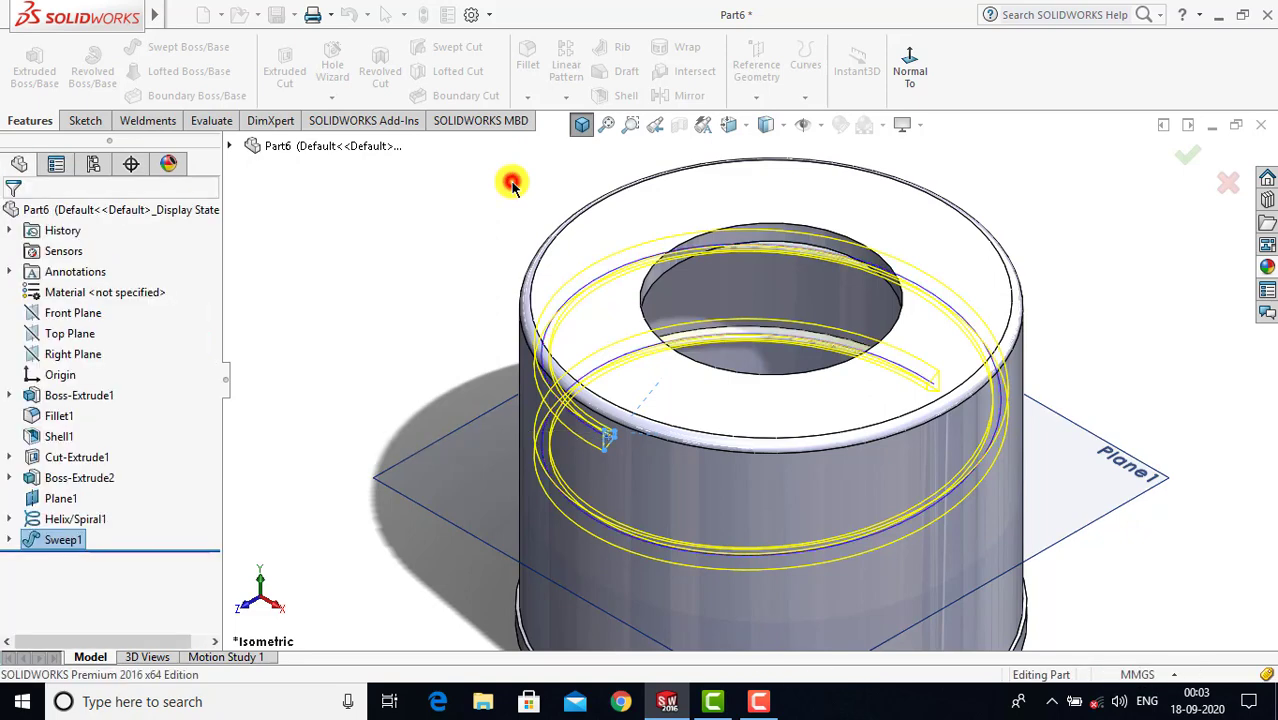
Step: Hide Plane1 in the isometric view of the cap
click(581, 125)
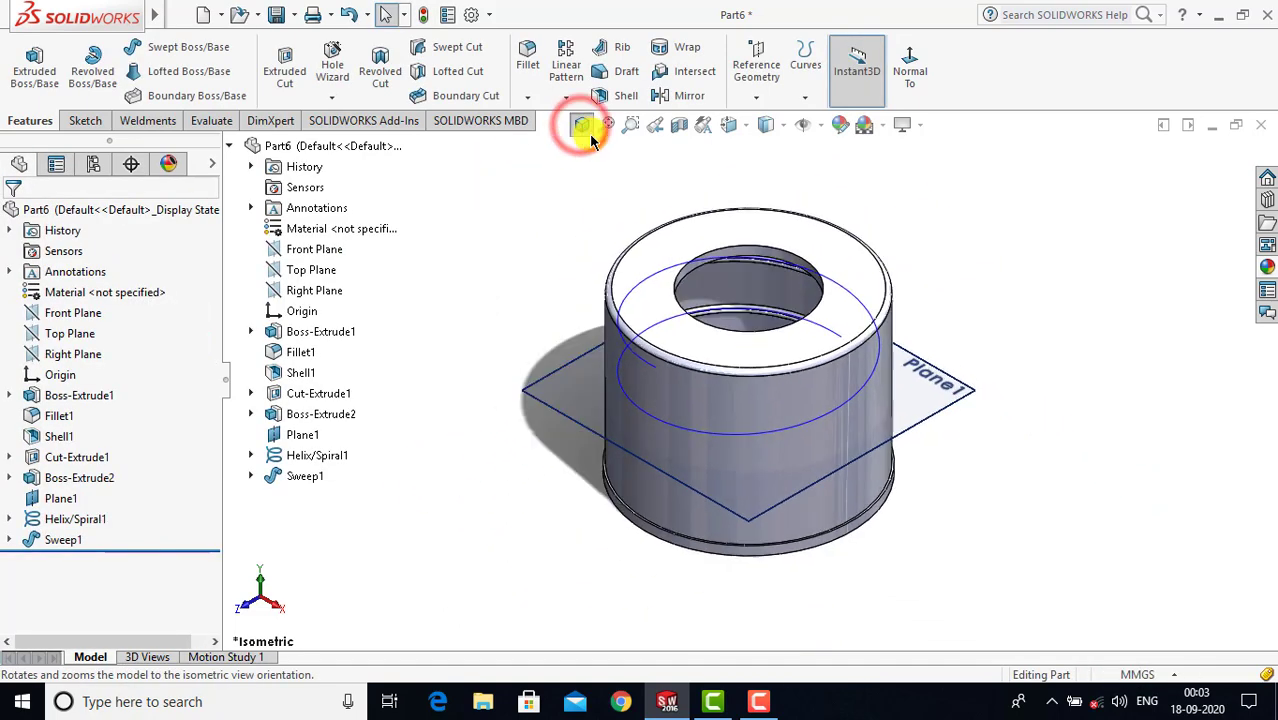
right_click(926, 382)
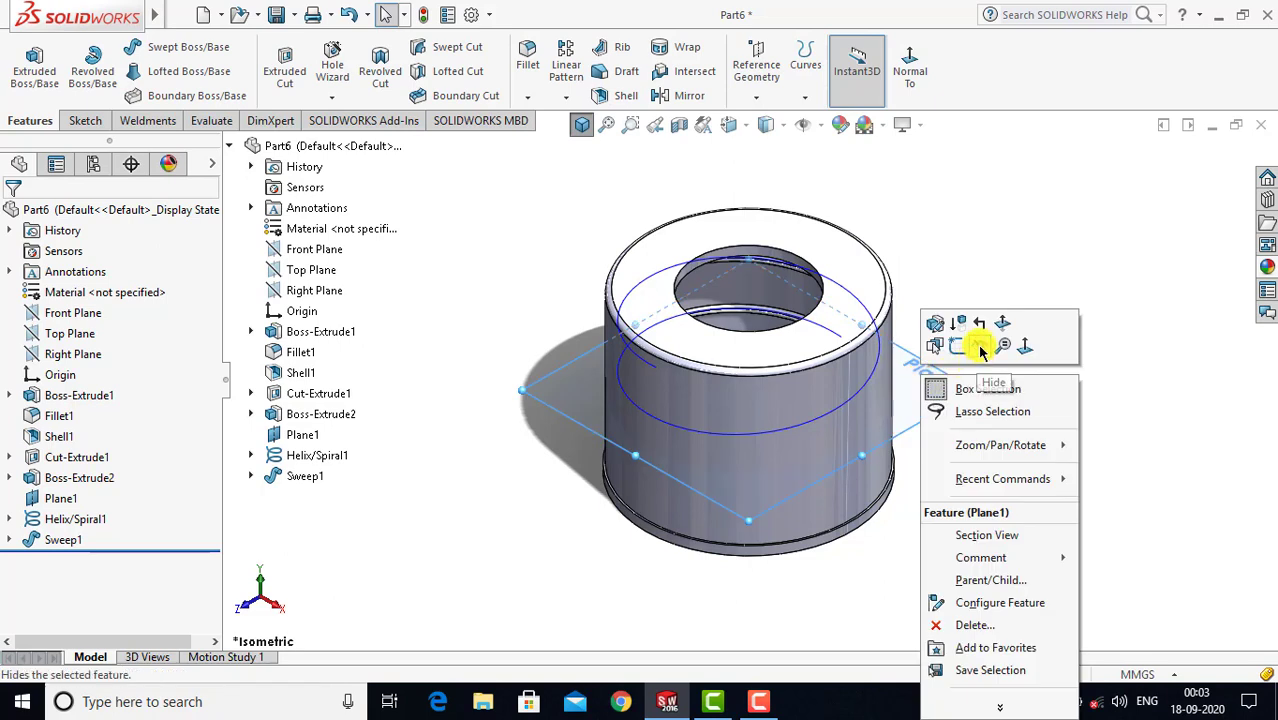
click(981, 346)
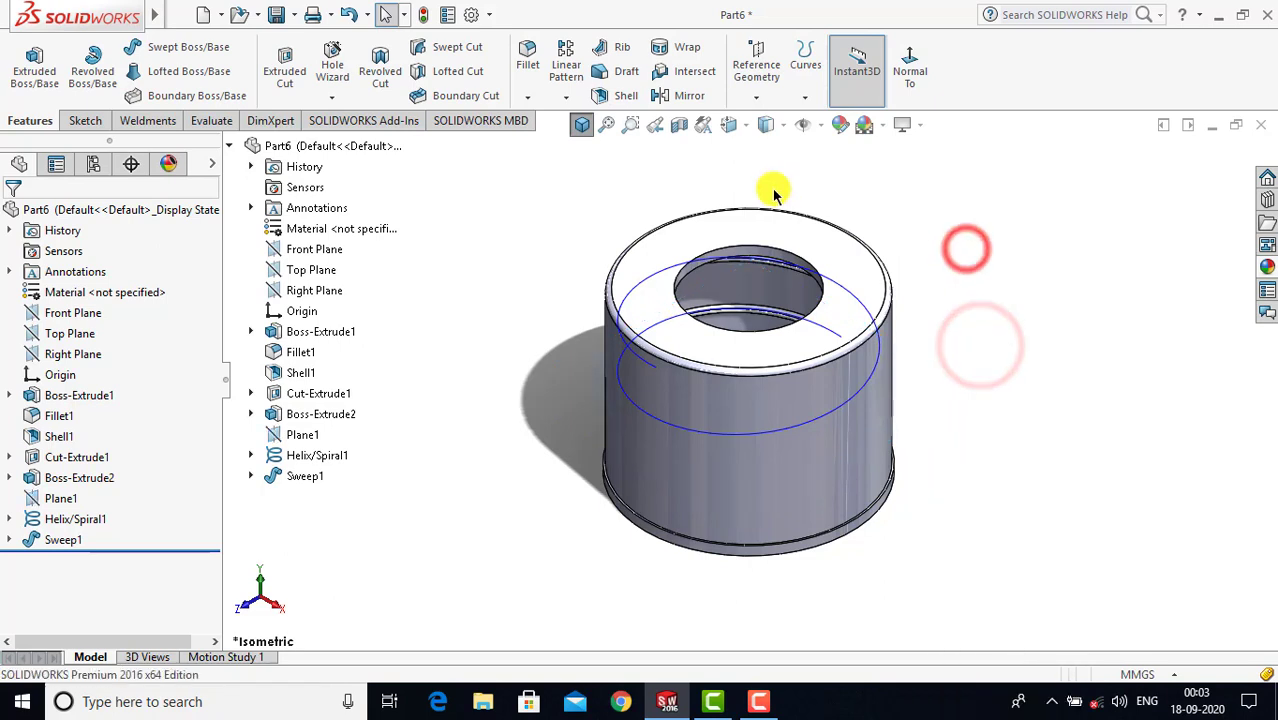
click(581, 128)
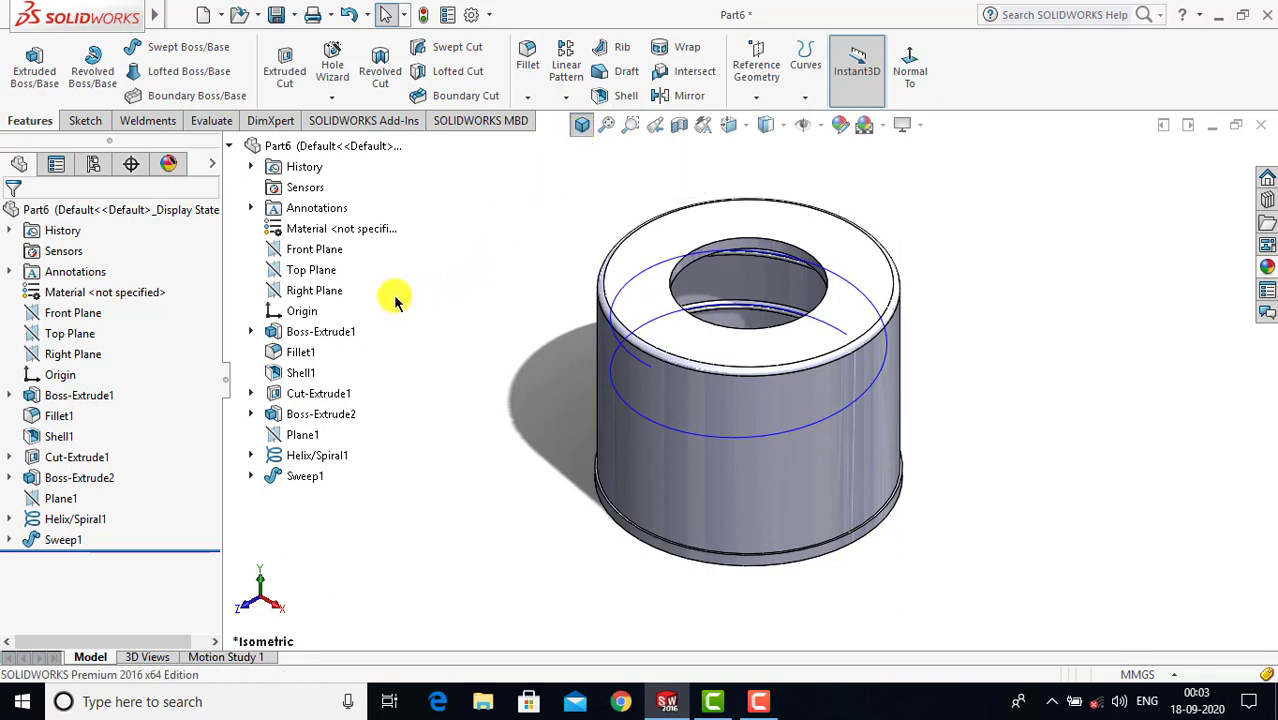
Step: Apply the red medium gloss plastic appearance to the whole part
click(101, 211)
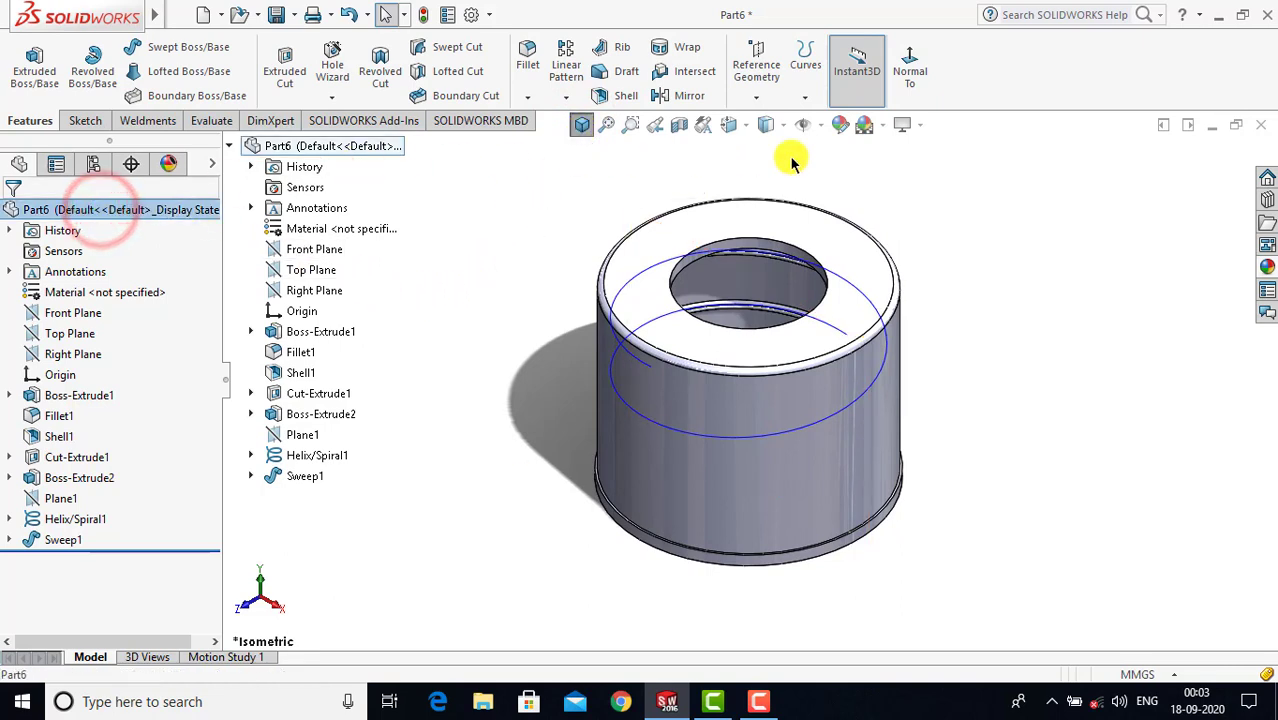
click(1268, 268)
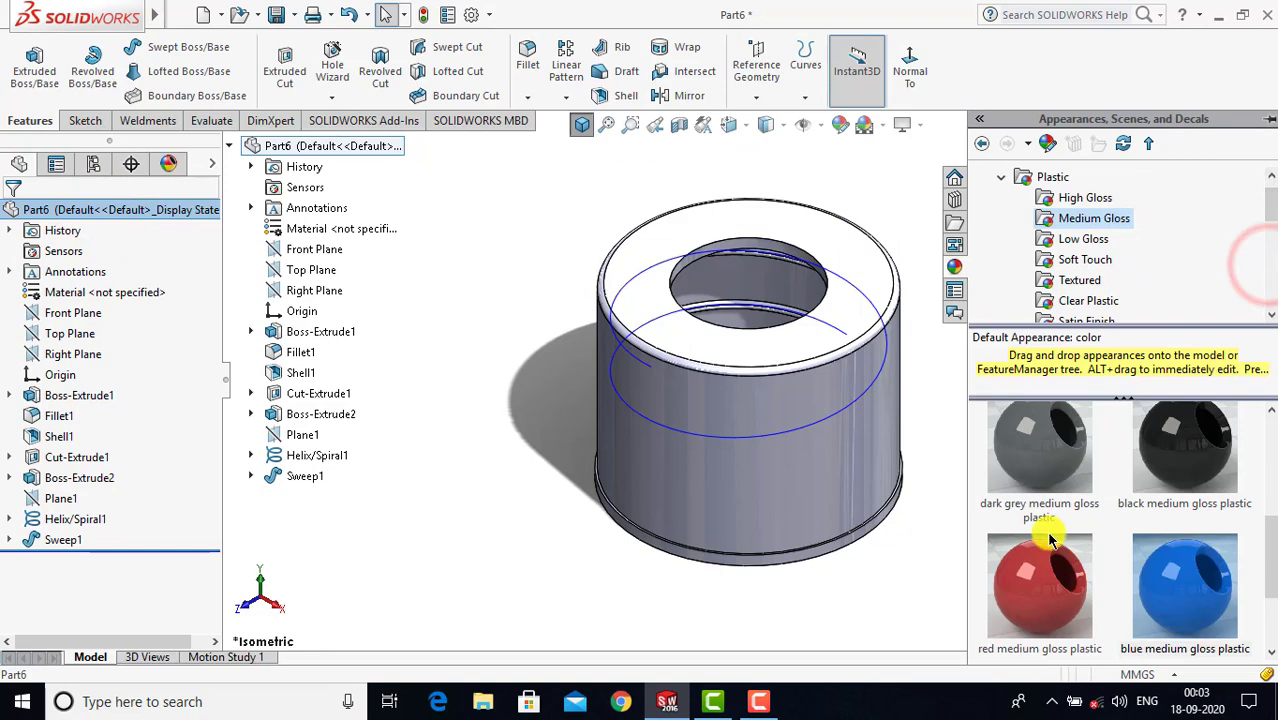
double_click(1027, 588)
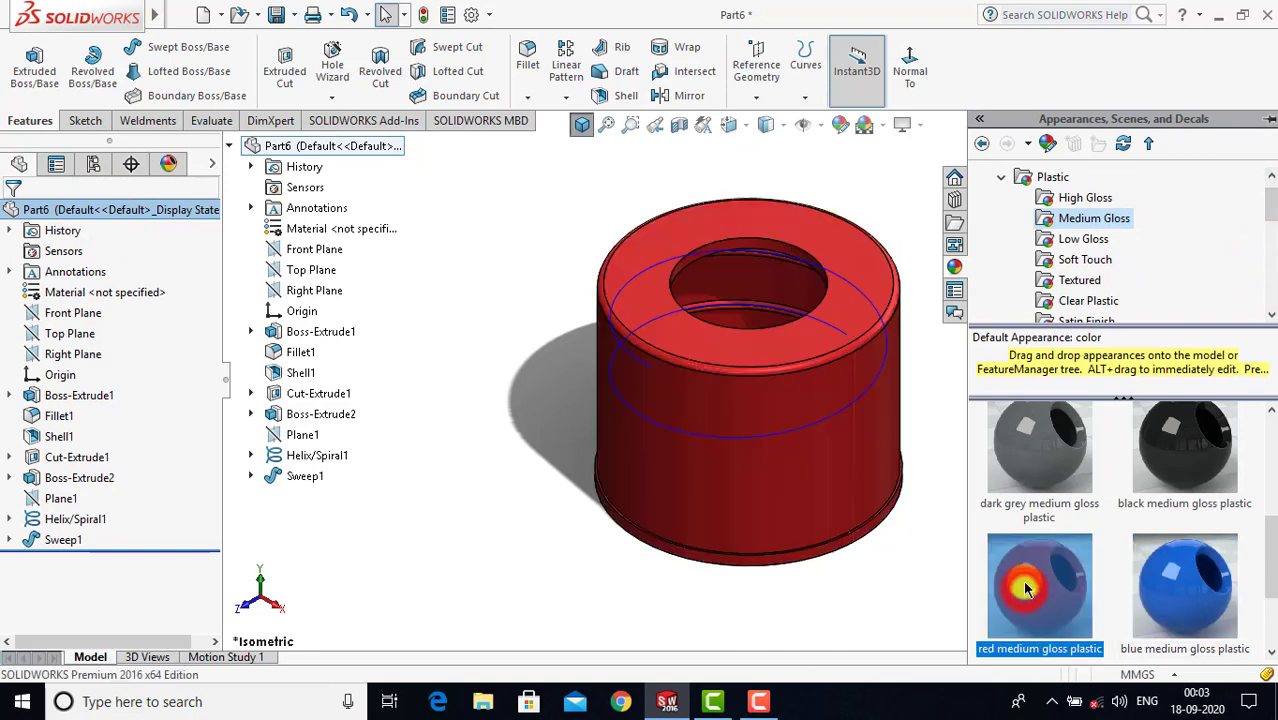
click(492, 307)
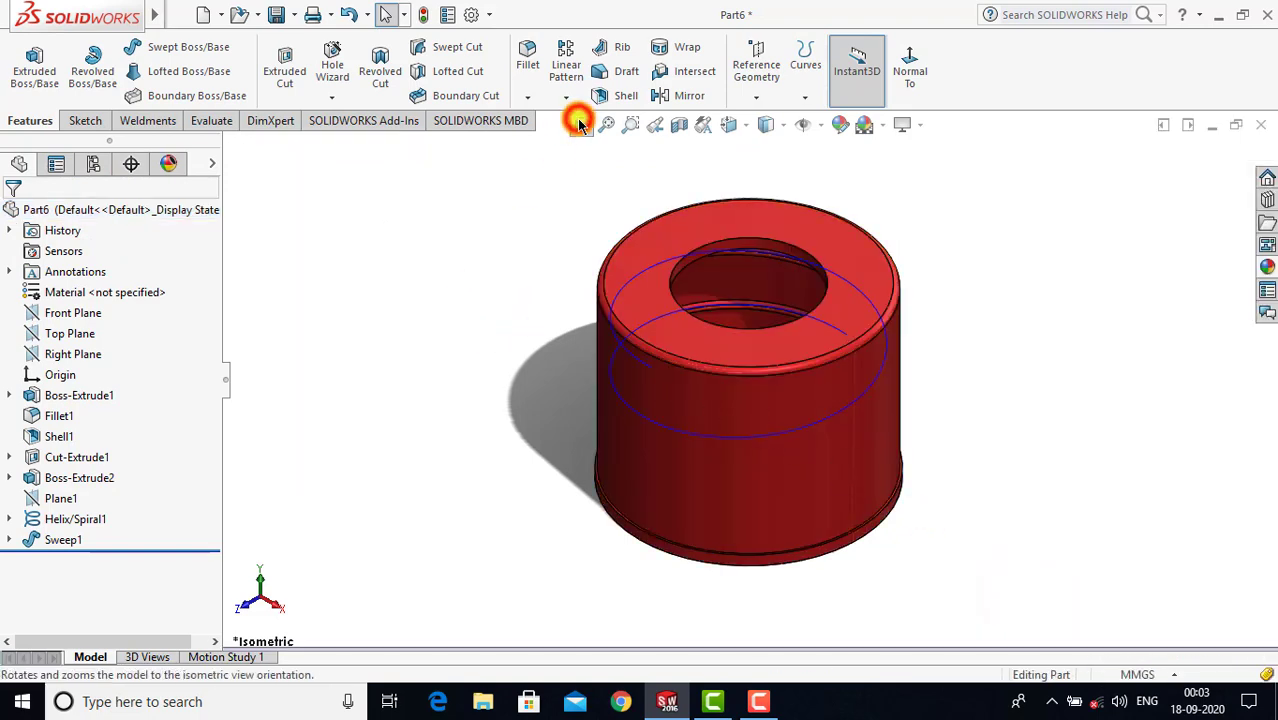
Step: Save the part as "cover" in the Handwash dispenser folder
click(274, 15)
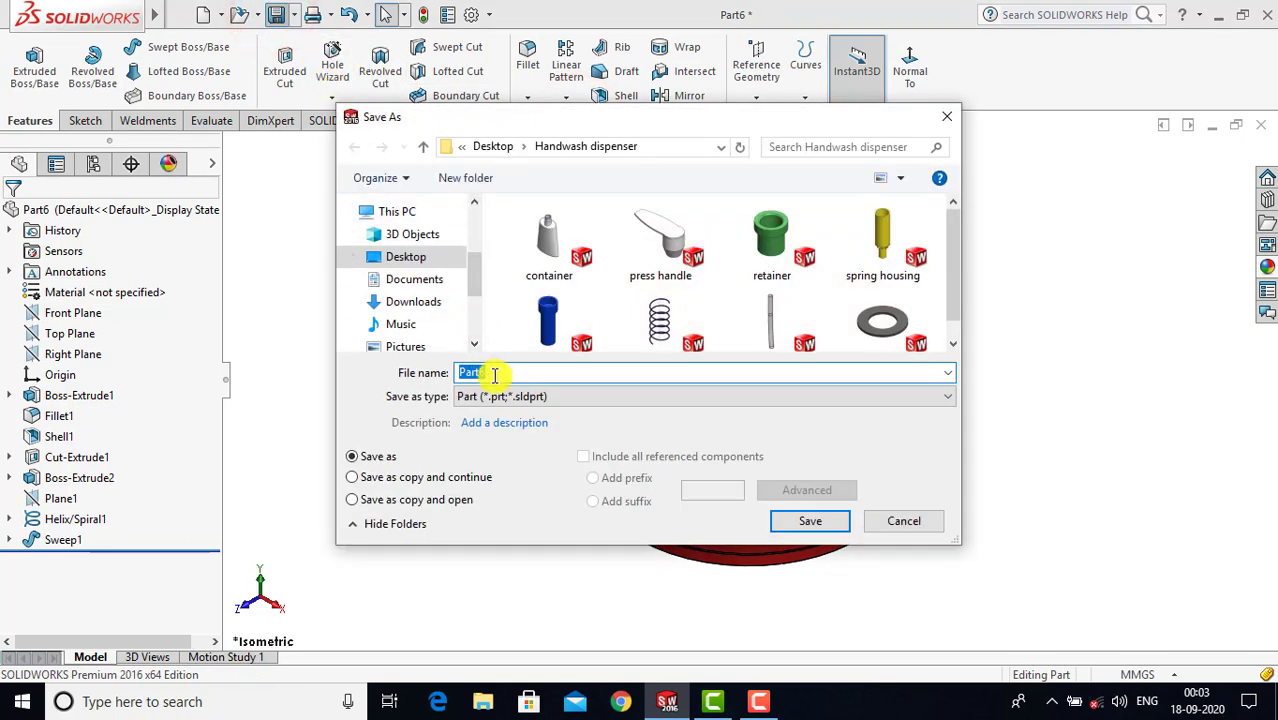
text(cover)
click(810, 521)
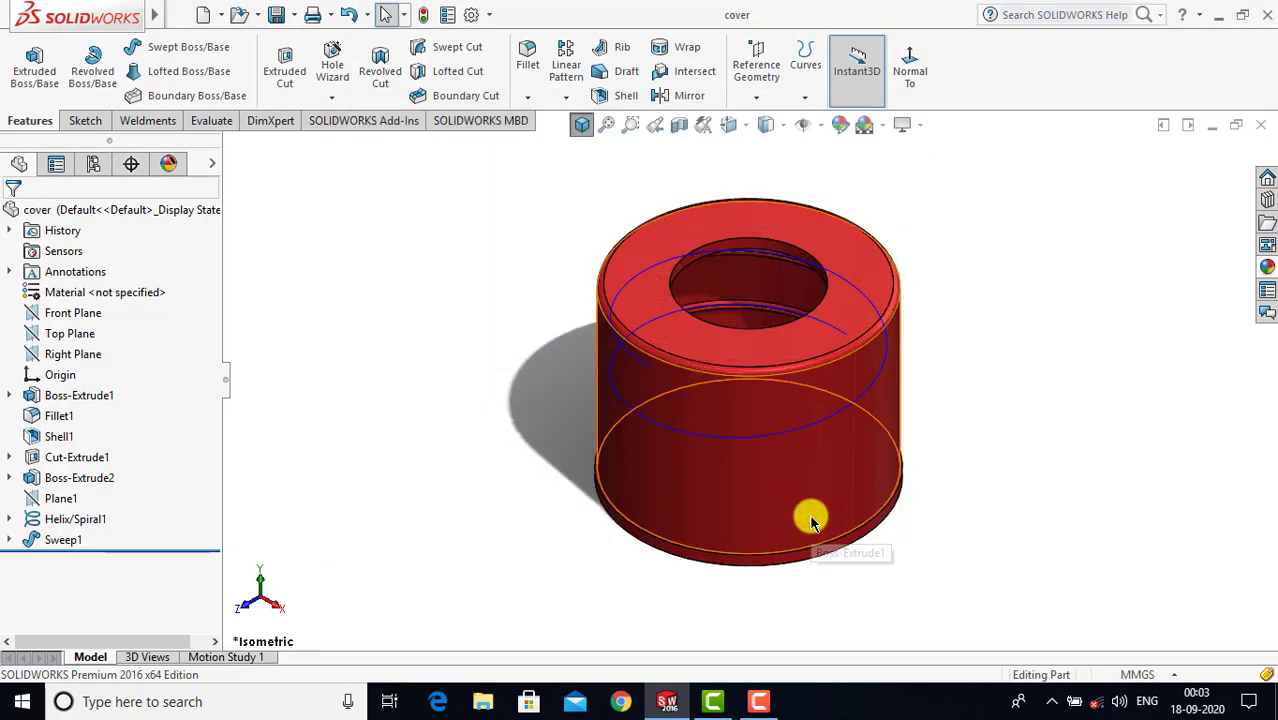